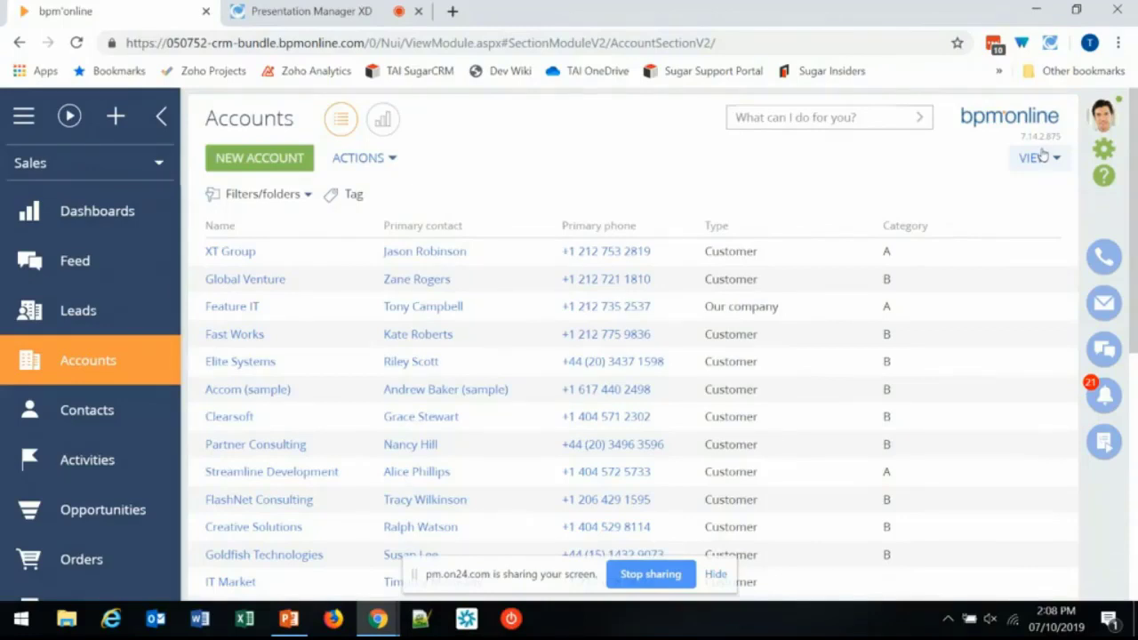
# Step: Set up the Accounts list summaries to display the number of records and save the setup
pyautogui.click(1042, 157)
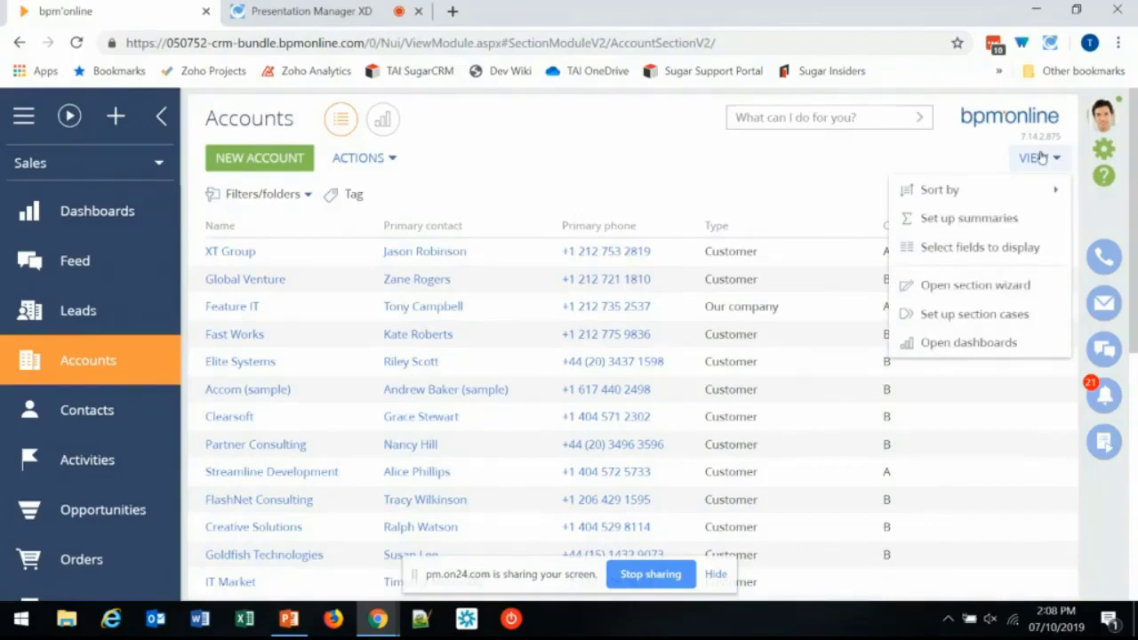
pyautogui.click(970, 218)
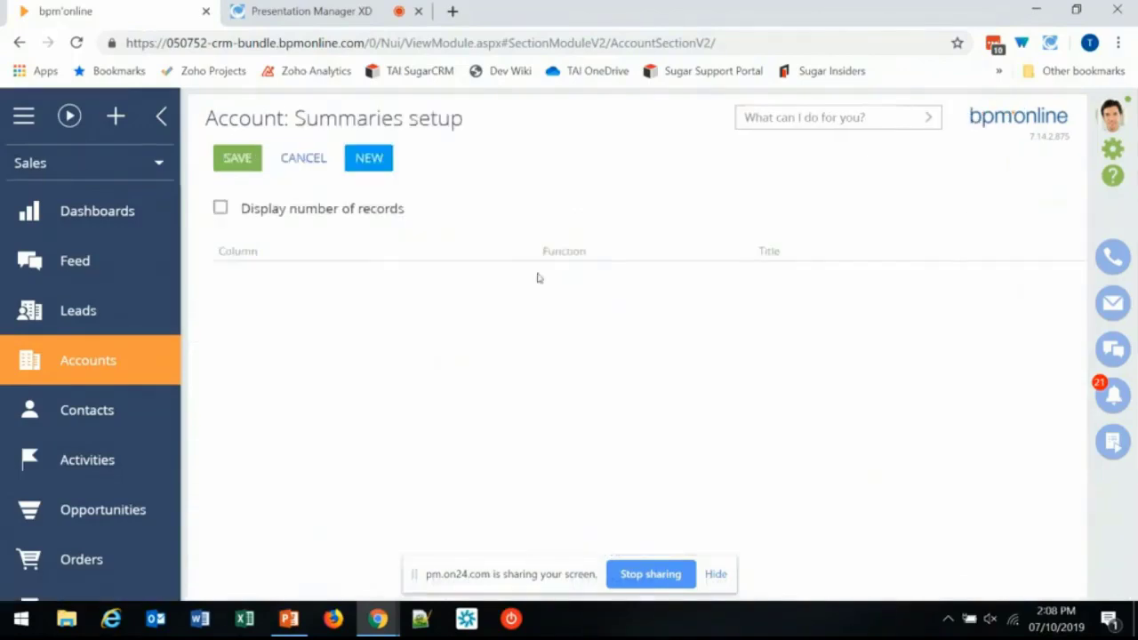
pyautogui.click(221, 208)
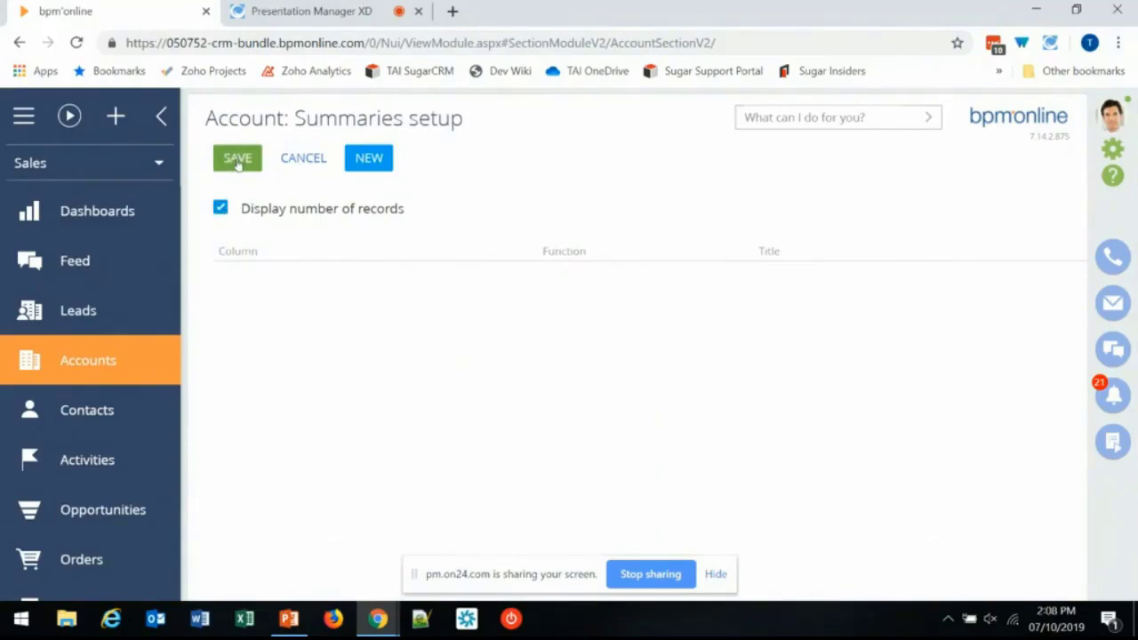
pyautogui.click(238, 157)
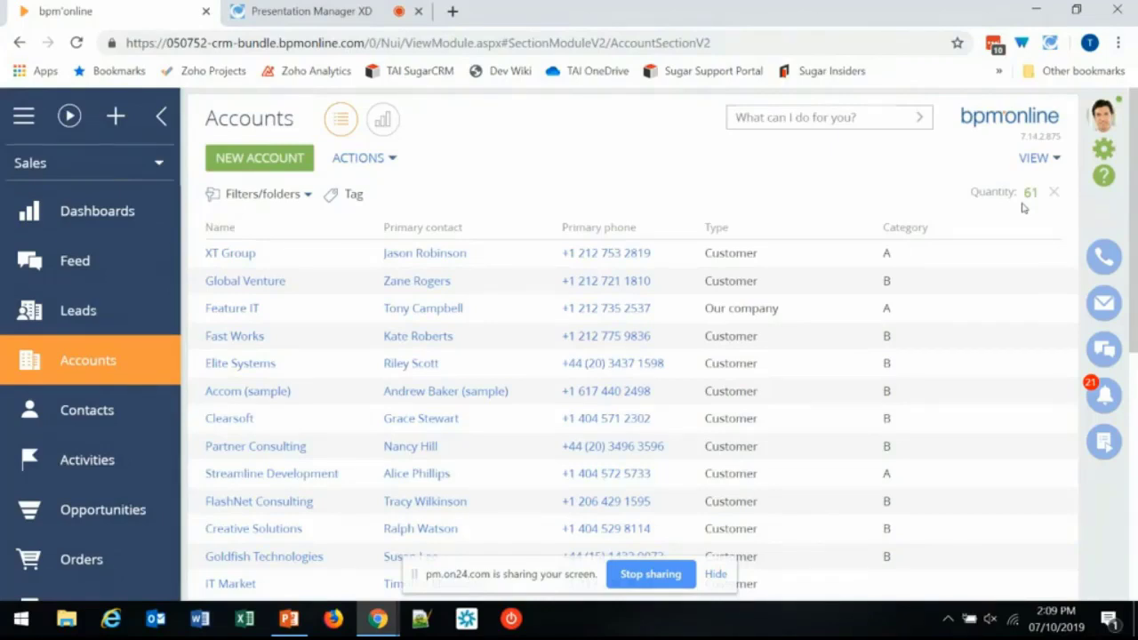
# Step: Filter the accounts by names containing "a" and remove that filter again
pyautogui.click(297, 196)
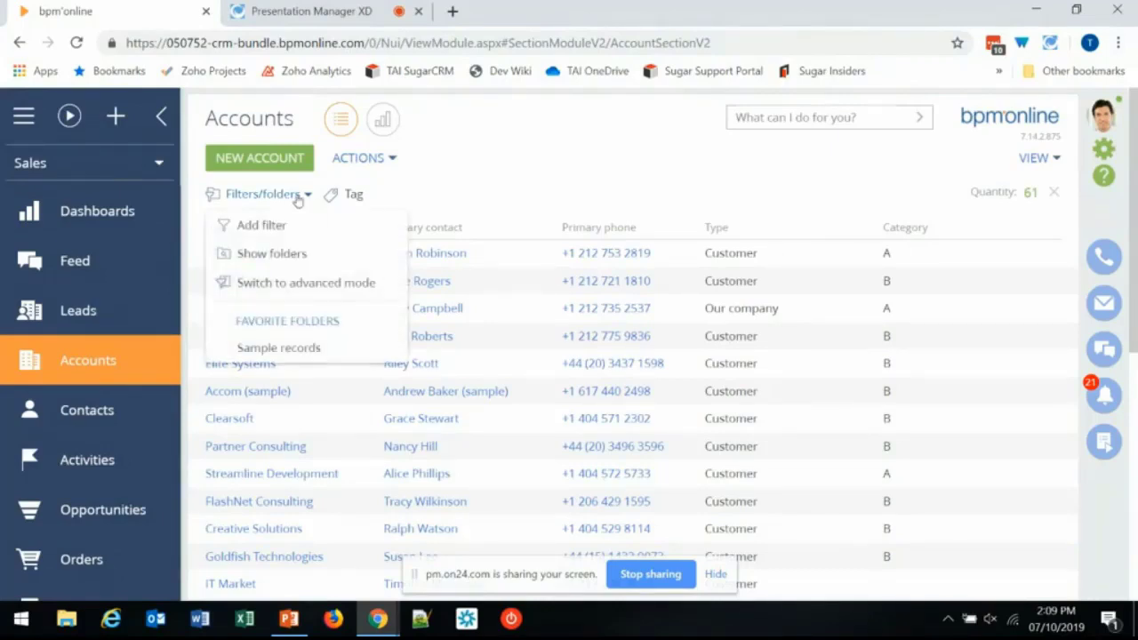
pyautogui.click(262, 226)
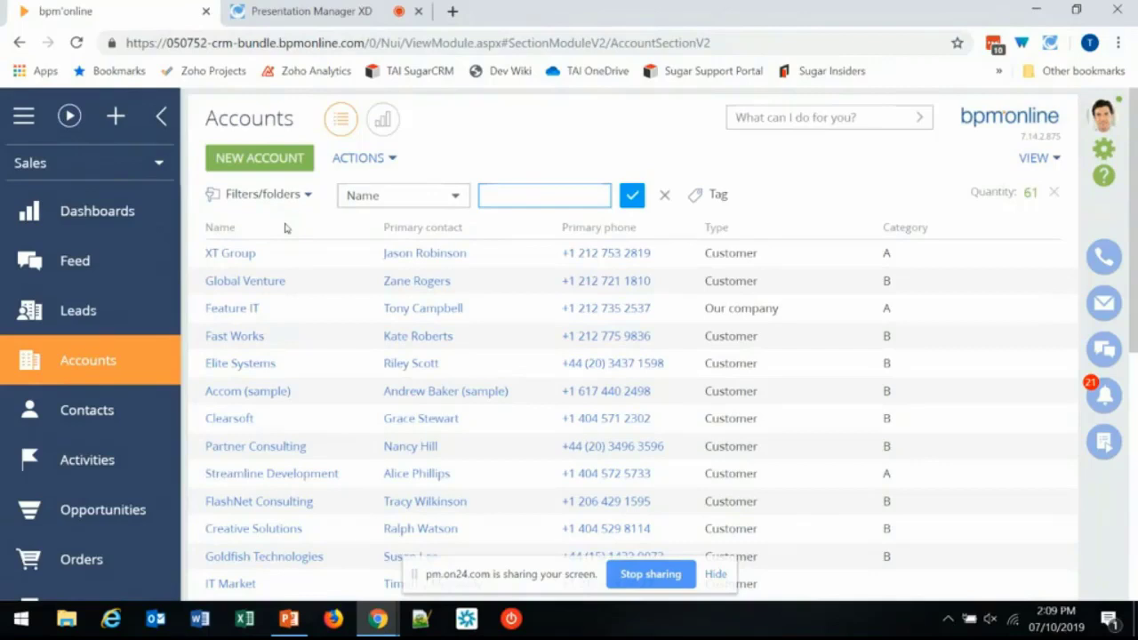
pyautogui.click(451, 198)
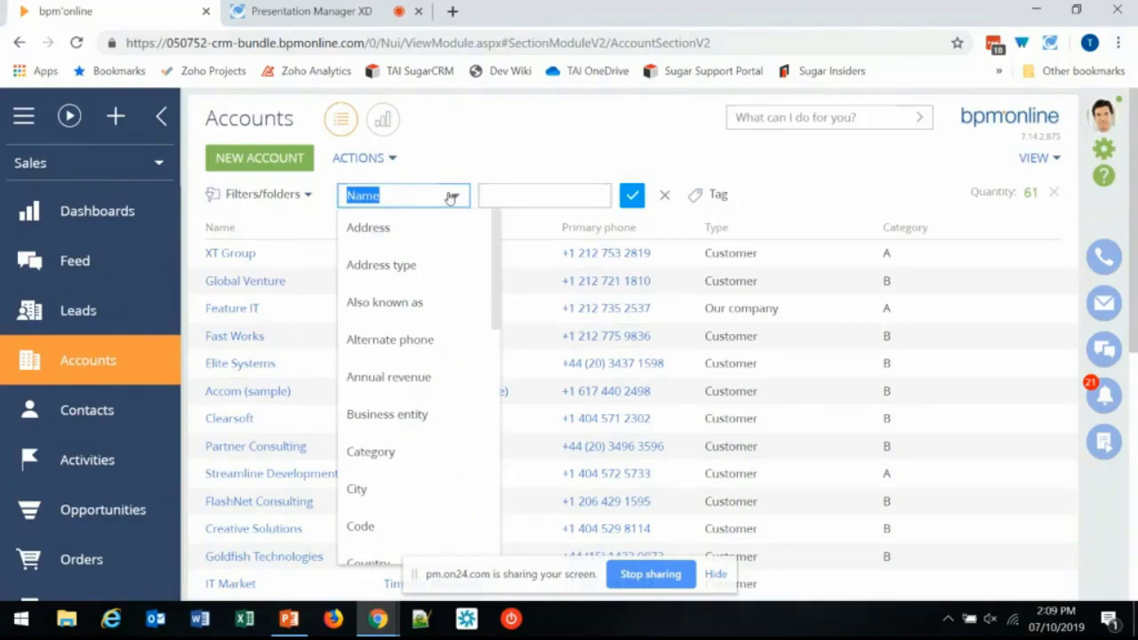
pyautogui.click(451, 198)
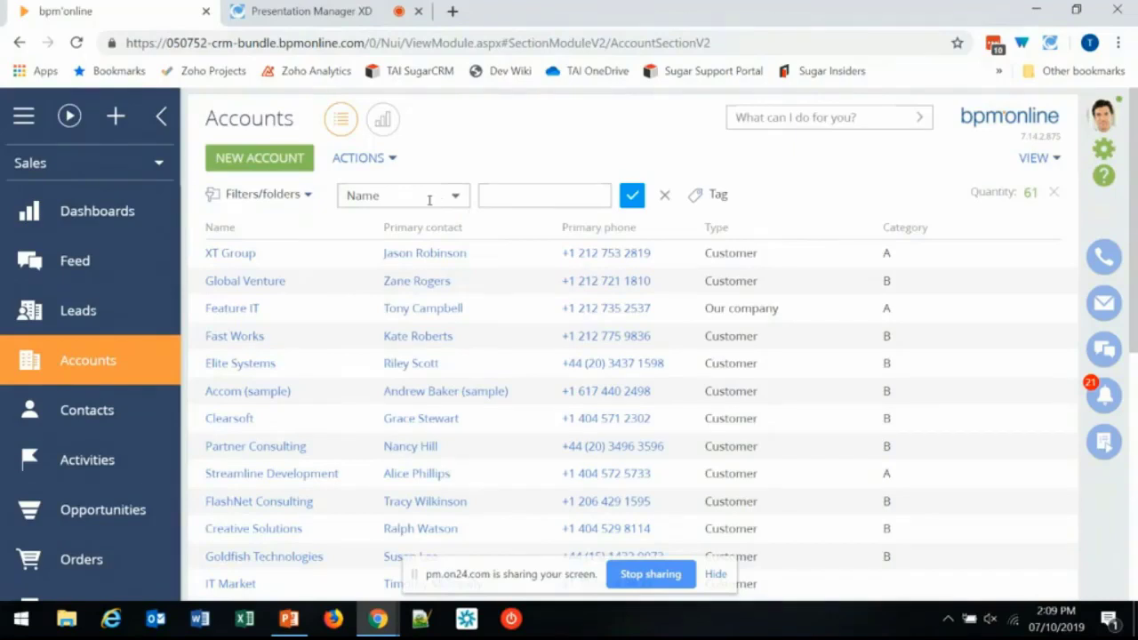
pyautogui.click(507, 198)
pyautogui.write('a')
pyautogui.click(632, 196)
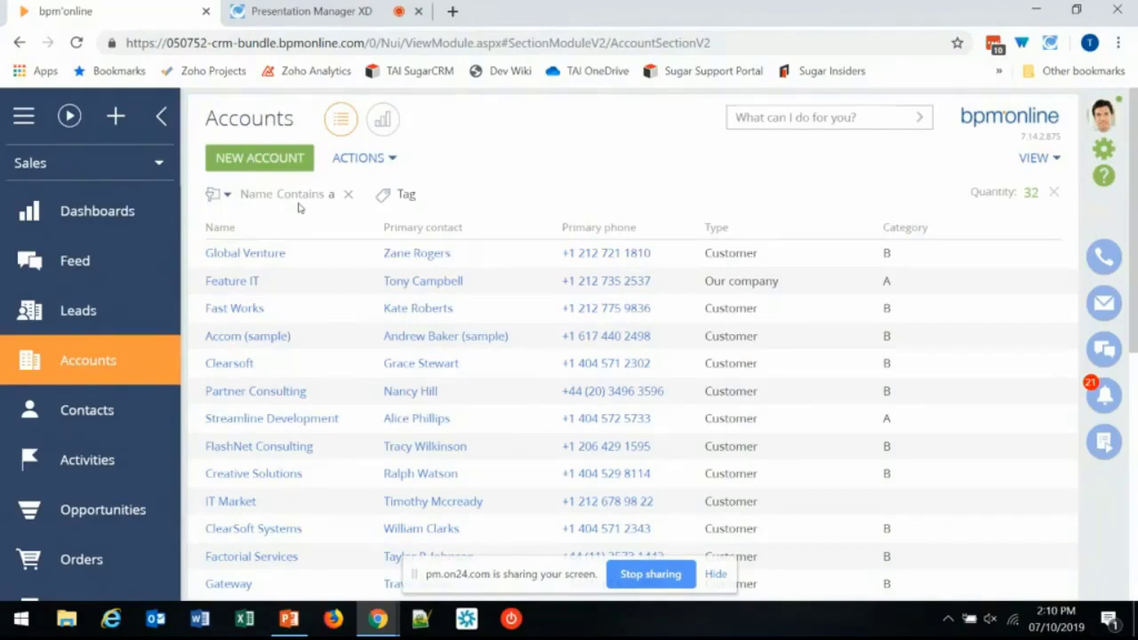
pyautogui.click(350, 196)
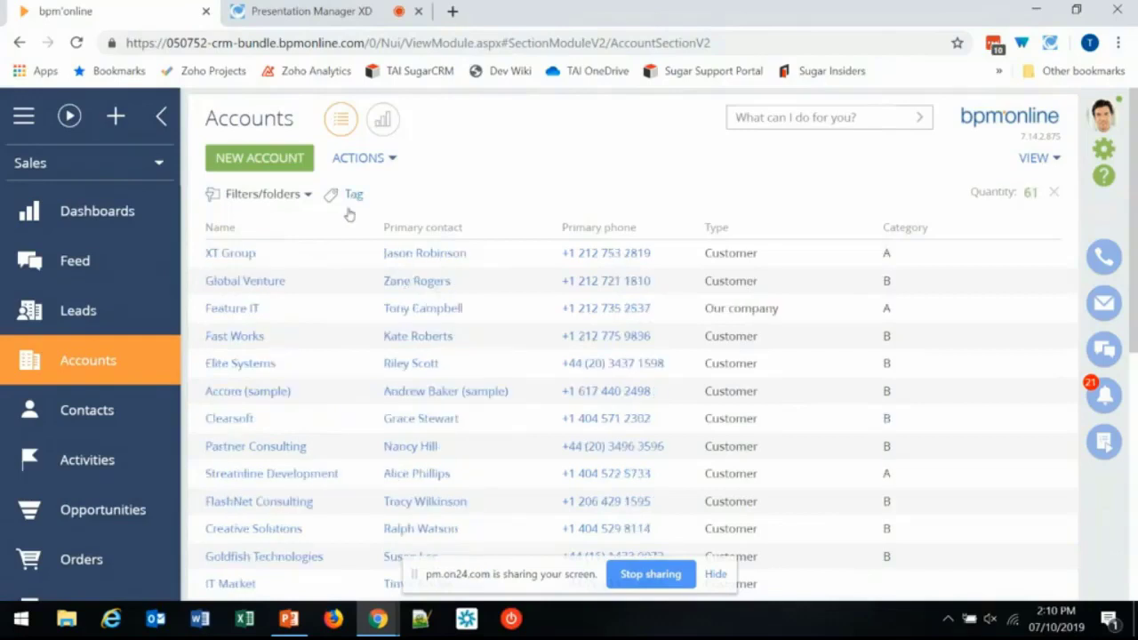
# Step: Add a quick filter that limits the accounts to those with Type set to Customer
pyautogui.click(292, 194)
pyautogui.click(249, 226)
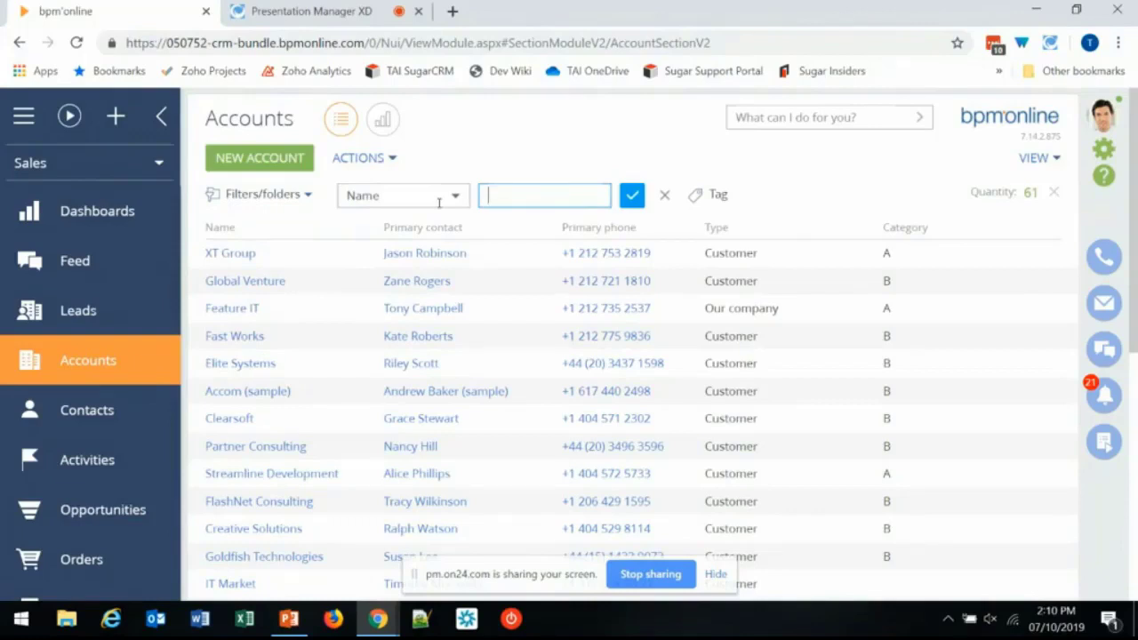
pyautogui.click(438, 202)
pyautogui.write('ty')
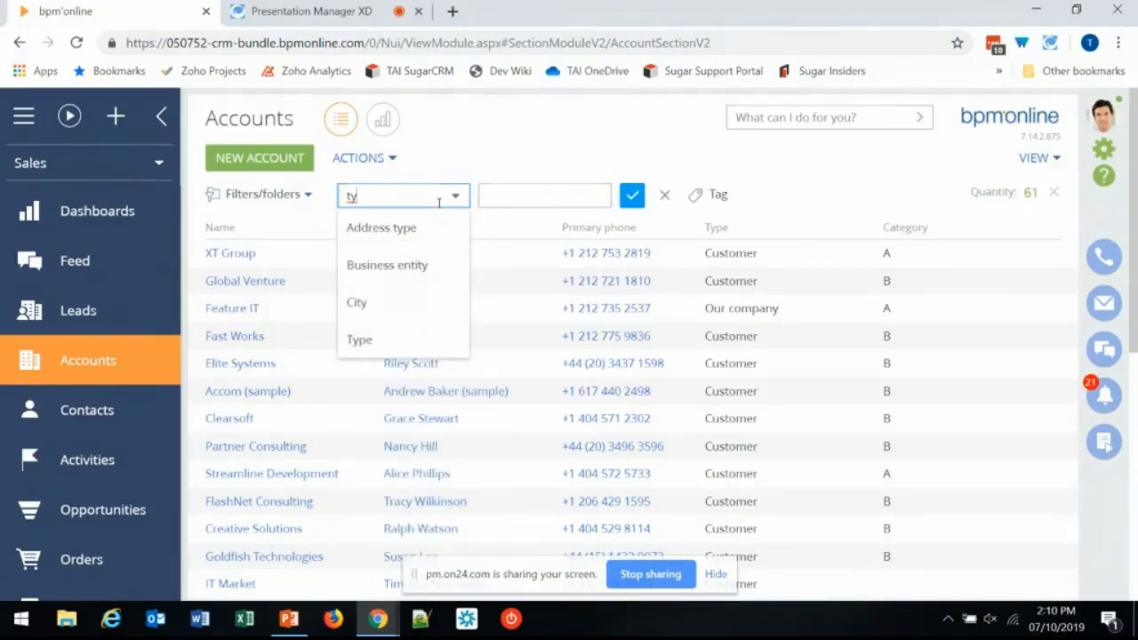
pyautogui.click(391, 339)
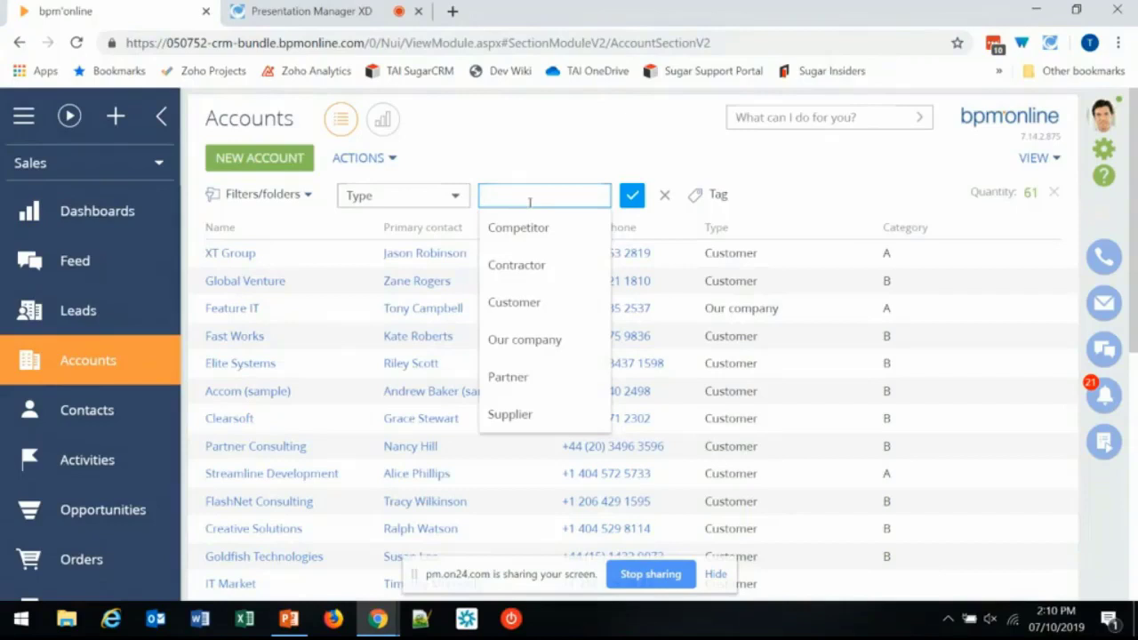
pyautogui.click(534, 303)
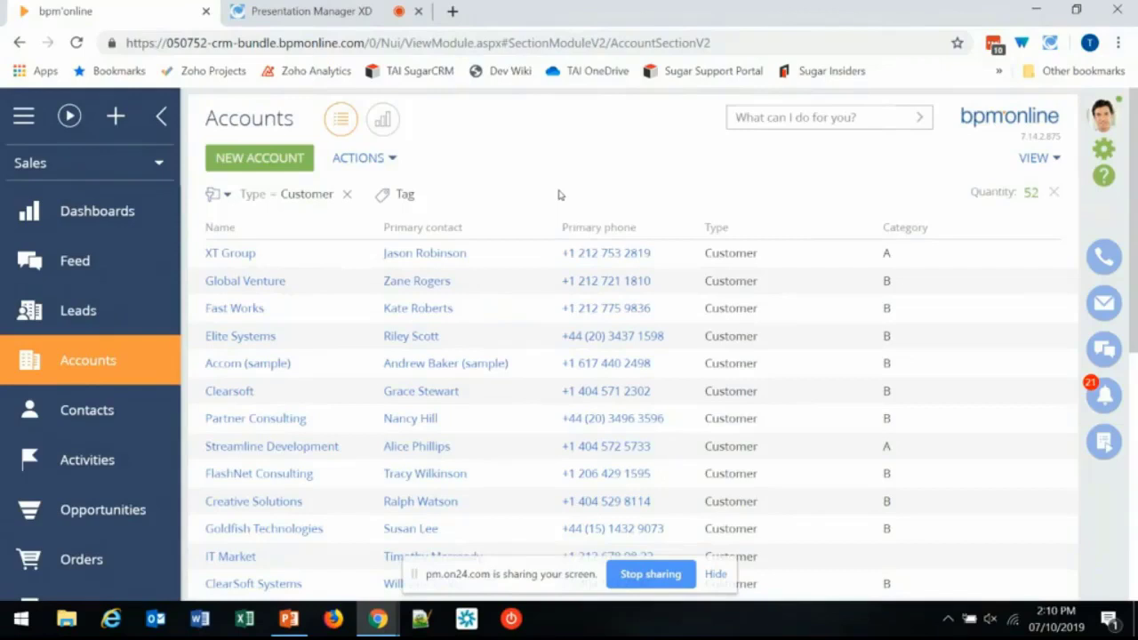
# Step: Add a second filter for Category A alongside the Type filter, and remove the Category filter again
pyautogui.click(227, 200)
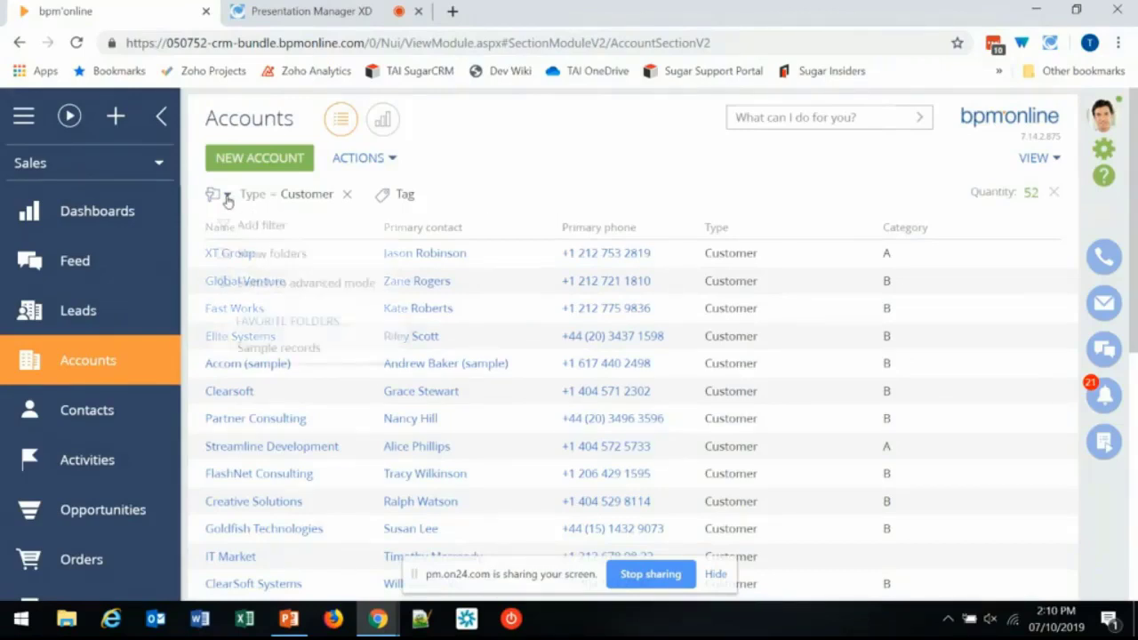
pyautogui.click(241, 230)
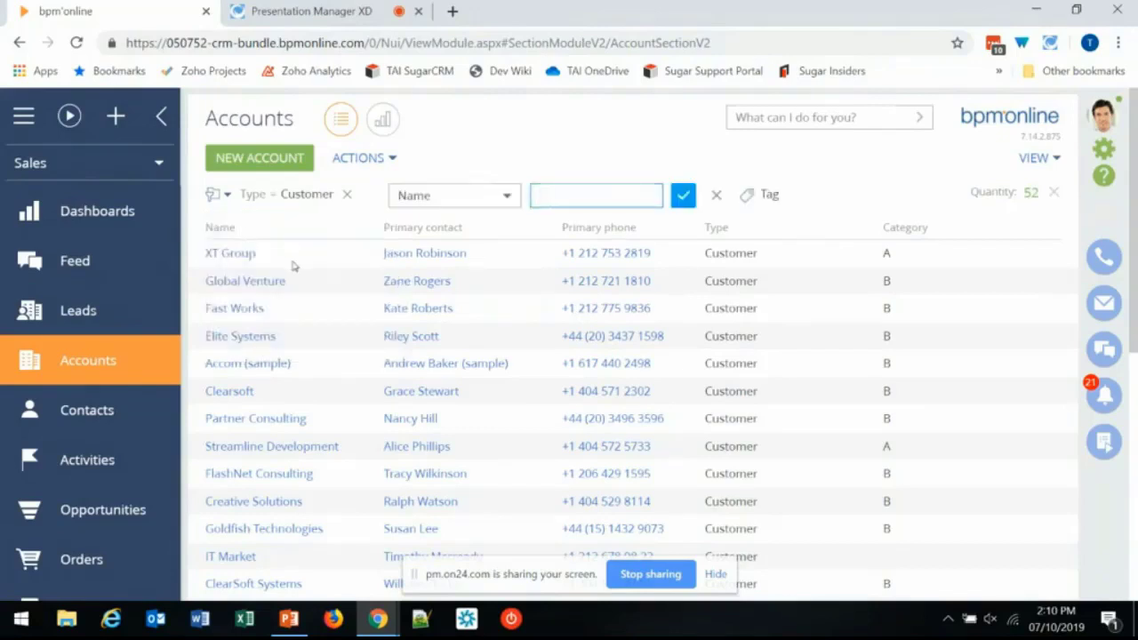
pyautogui.click(454, 199)
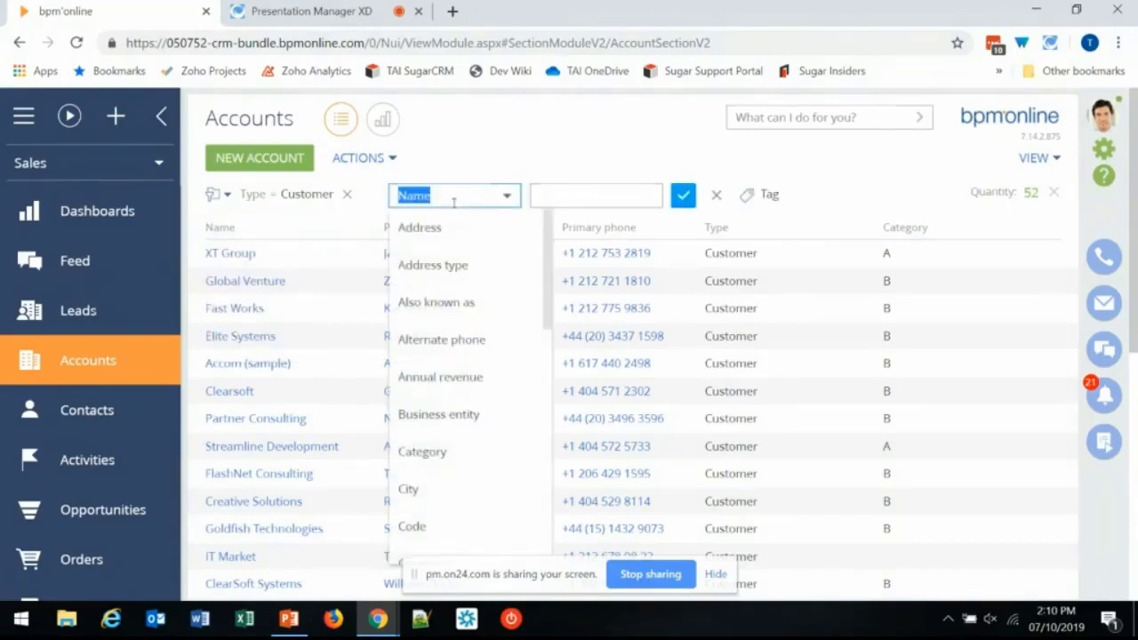
pyautogui.write('ca')
pyautogui.click(453, 224)
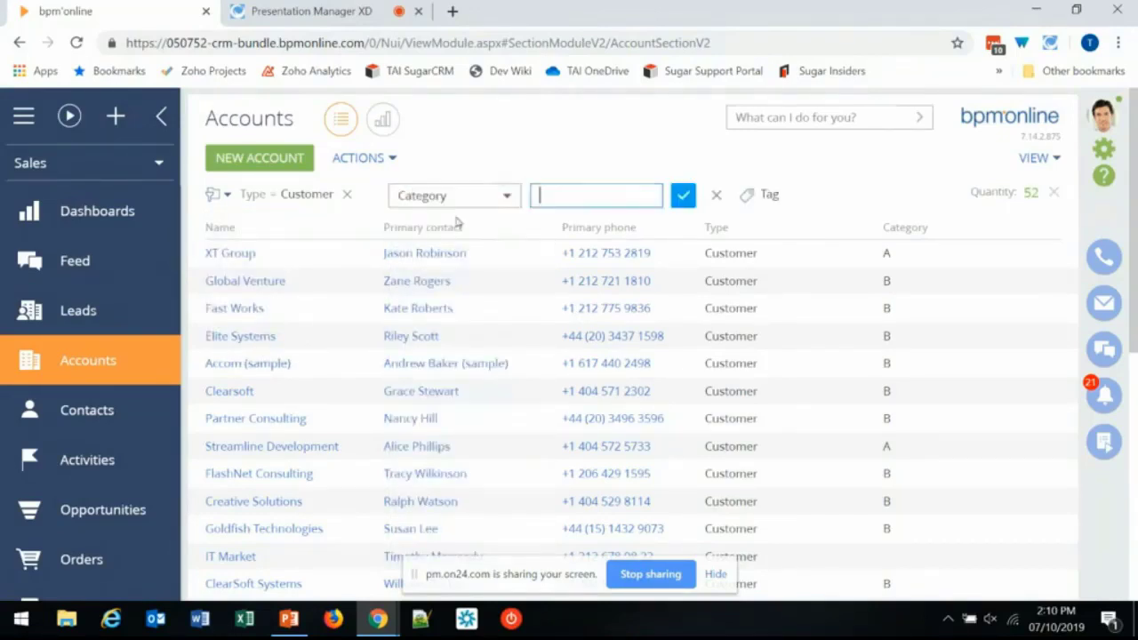
pyautogui.click(570, 230)
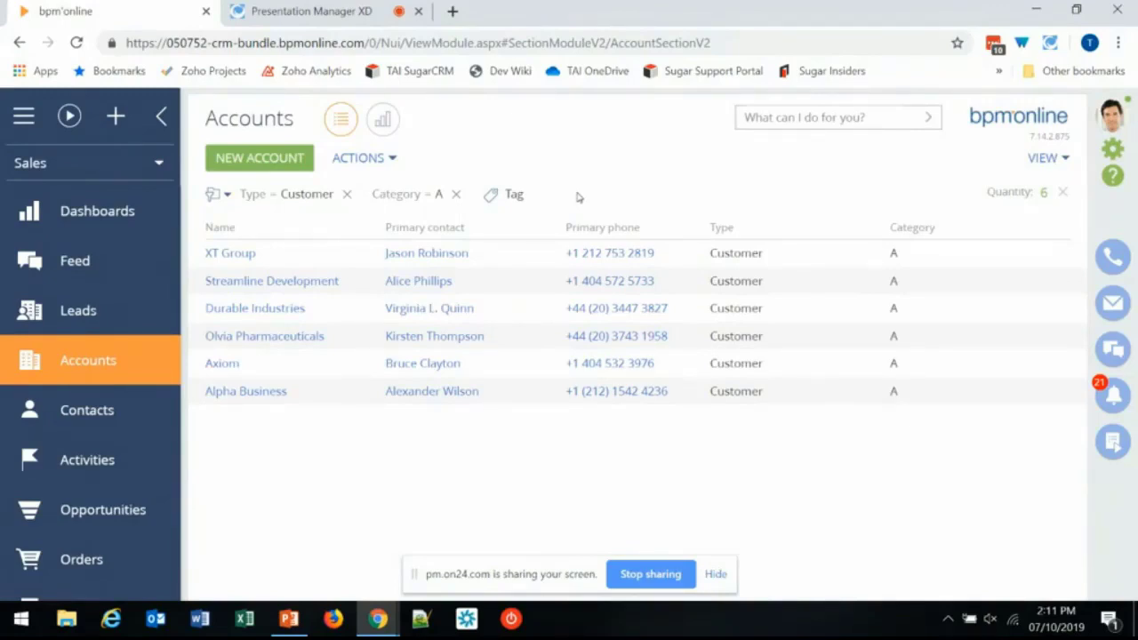
pyautogui.click(457, 196)
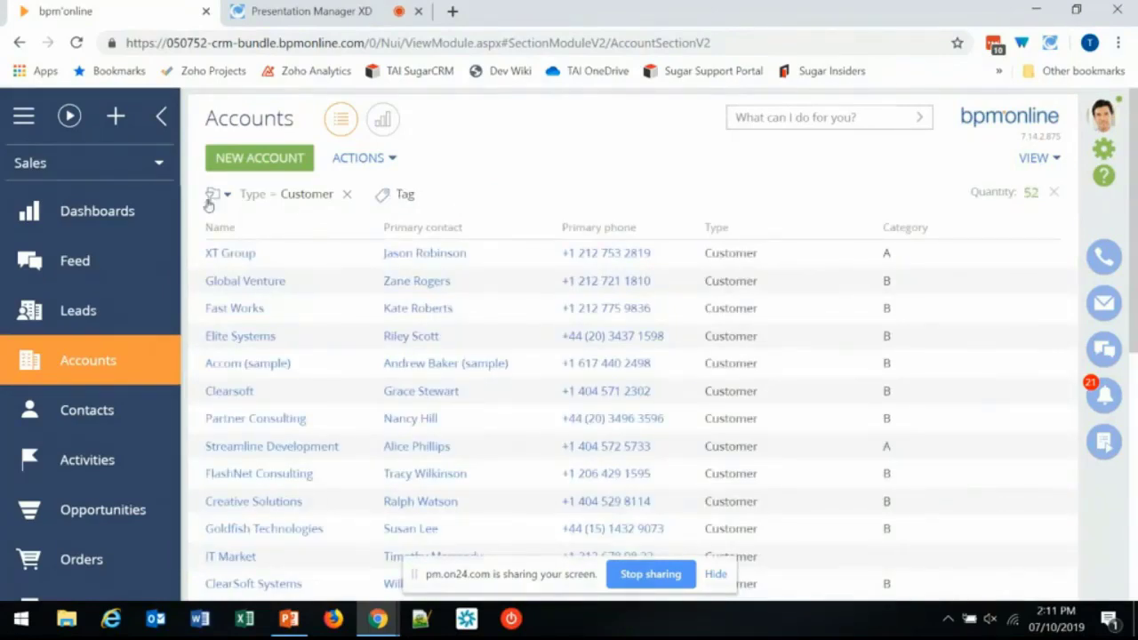
# Step: Narrow the customer accounts to the User Group tag, and clear both the tag and the Type filter
pyautogui.click(403, 195)
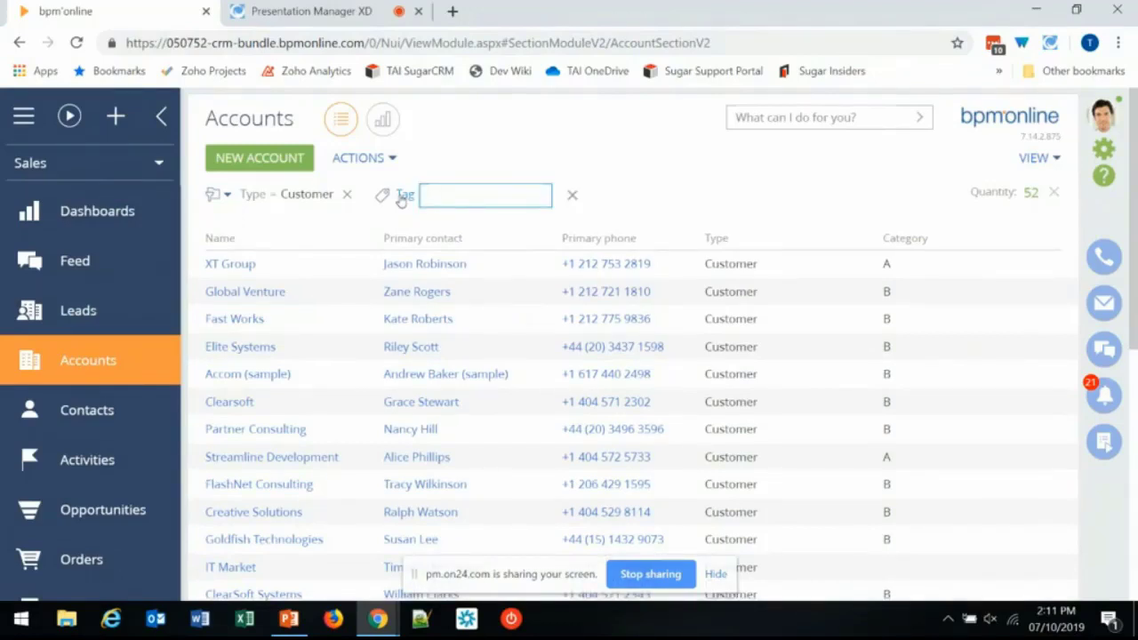
pyautogui.write('us')
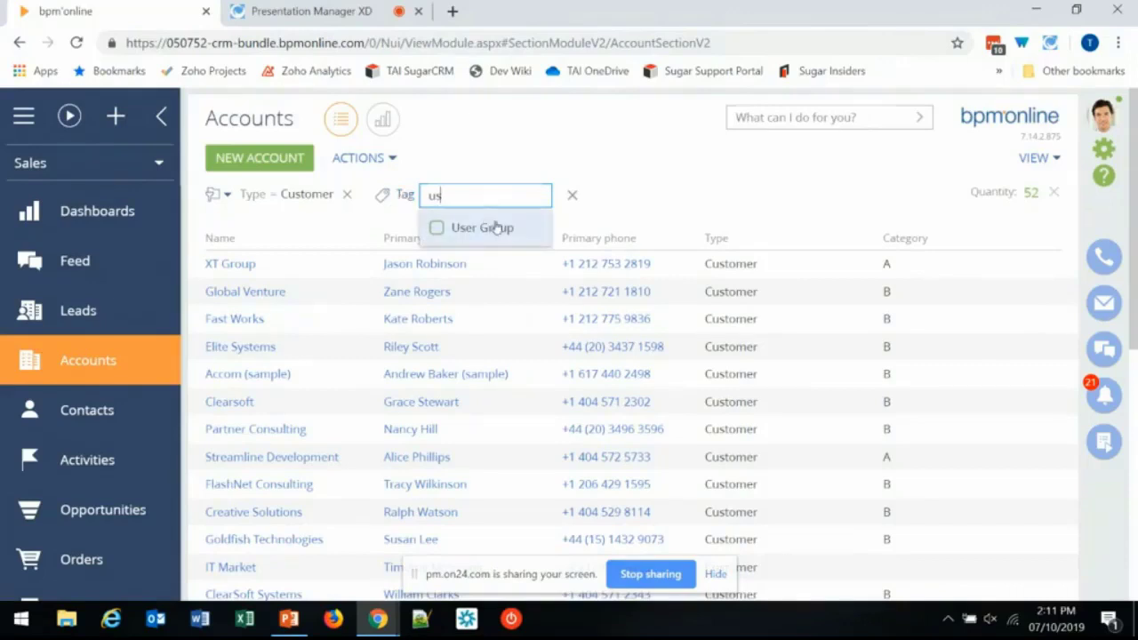
pyautogui.click(495, 227)
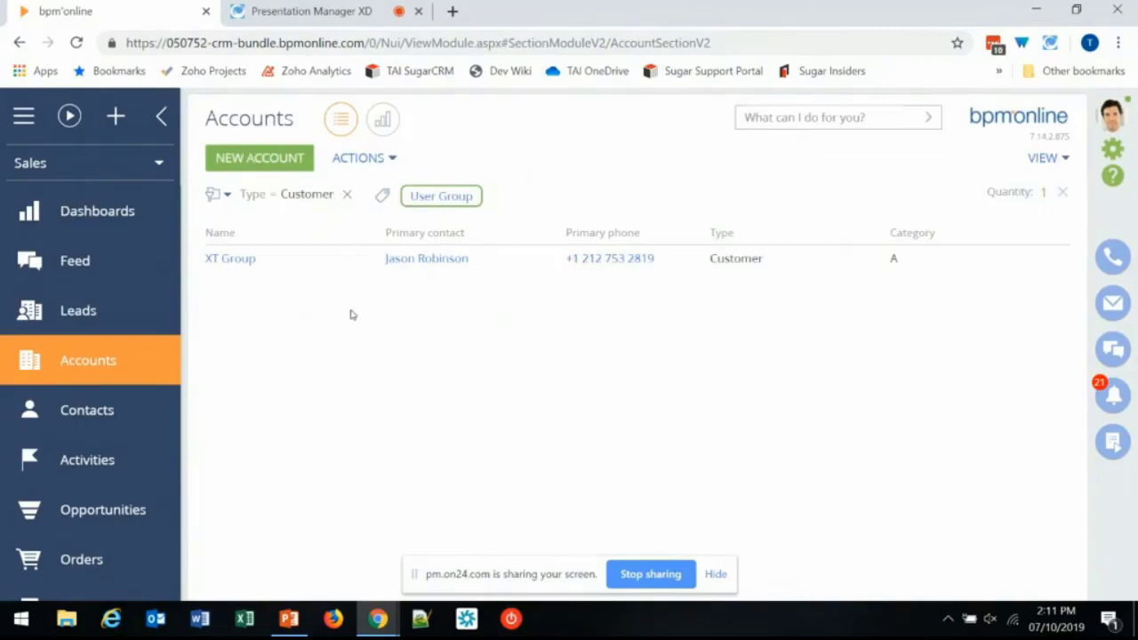
pyautogui.click(474, 200)
pyautogui.click(348, 196)
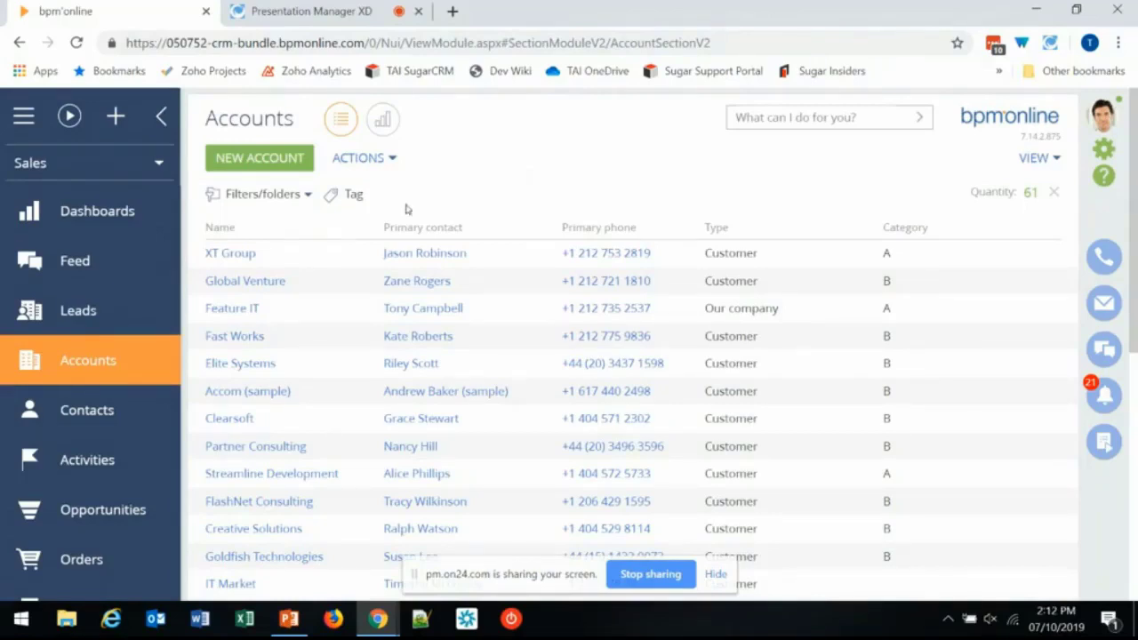
# Step: Switch account filtering to advanced mode and add a condition on the Type column
pyautogui.click(291, 194)
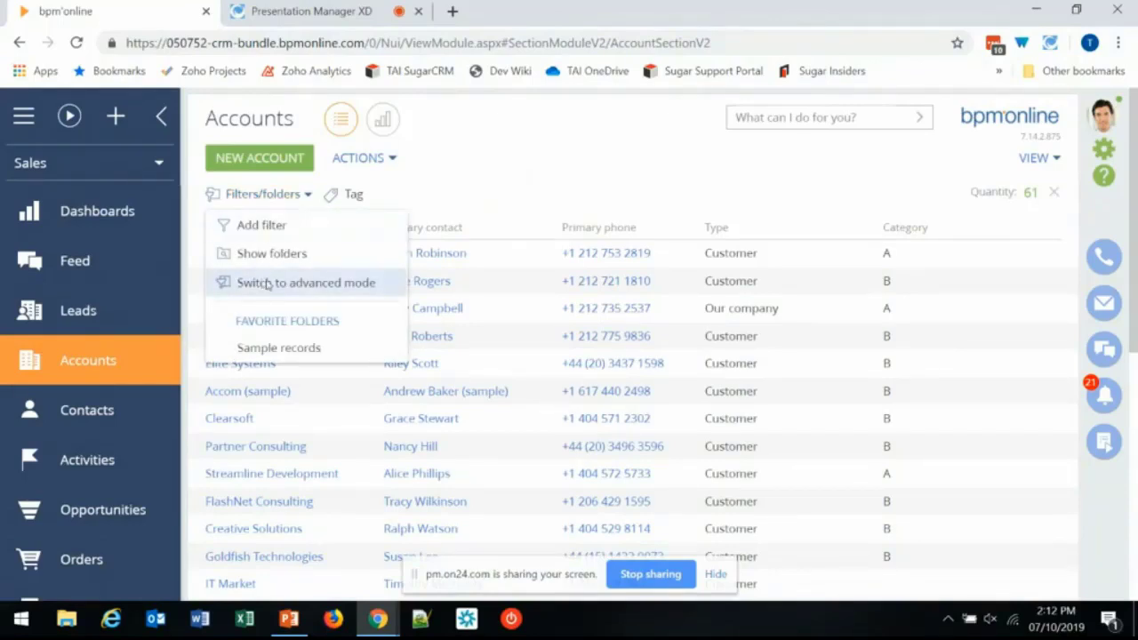
pyautogui.click(306, 284)
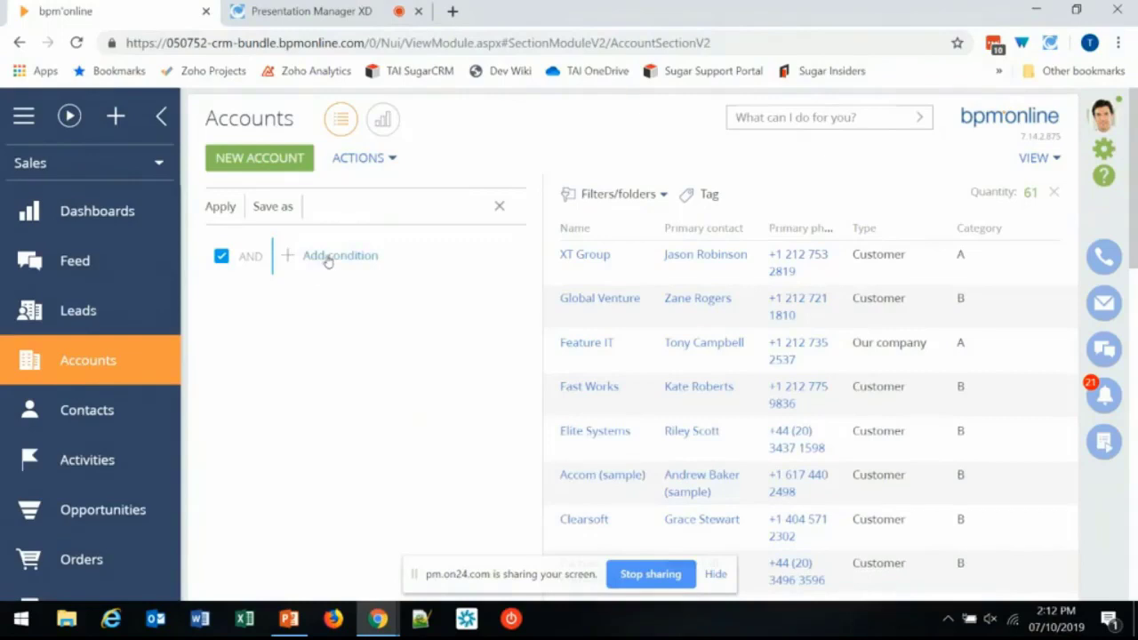
pyautogui.click(326, 258)
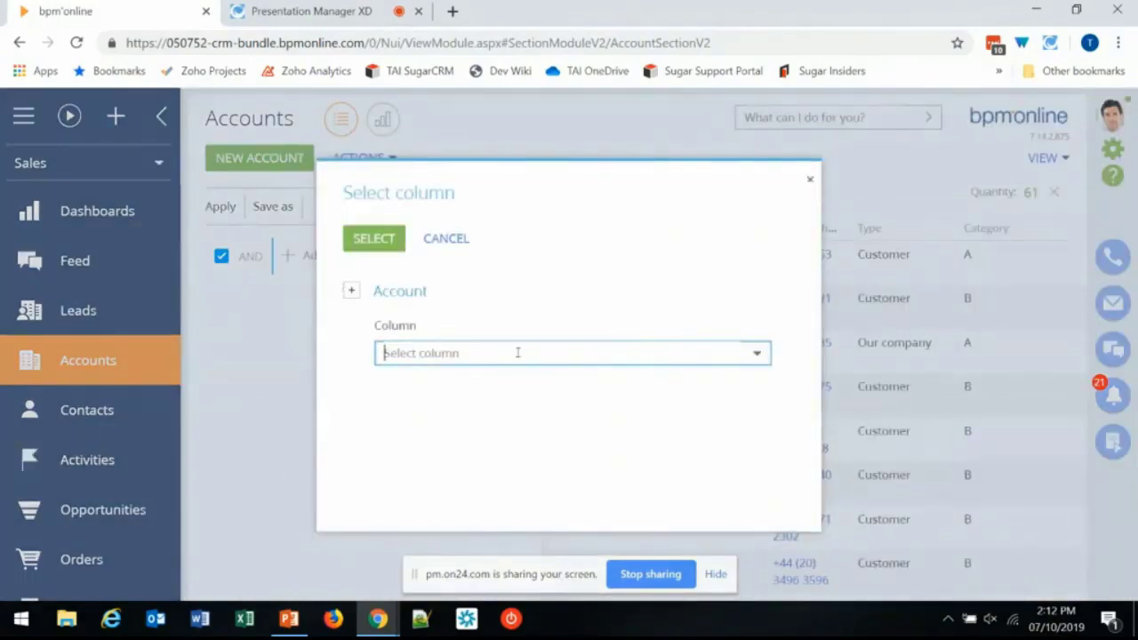
pyautogui.click(755, 355)
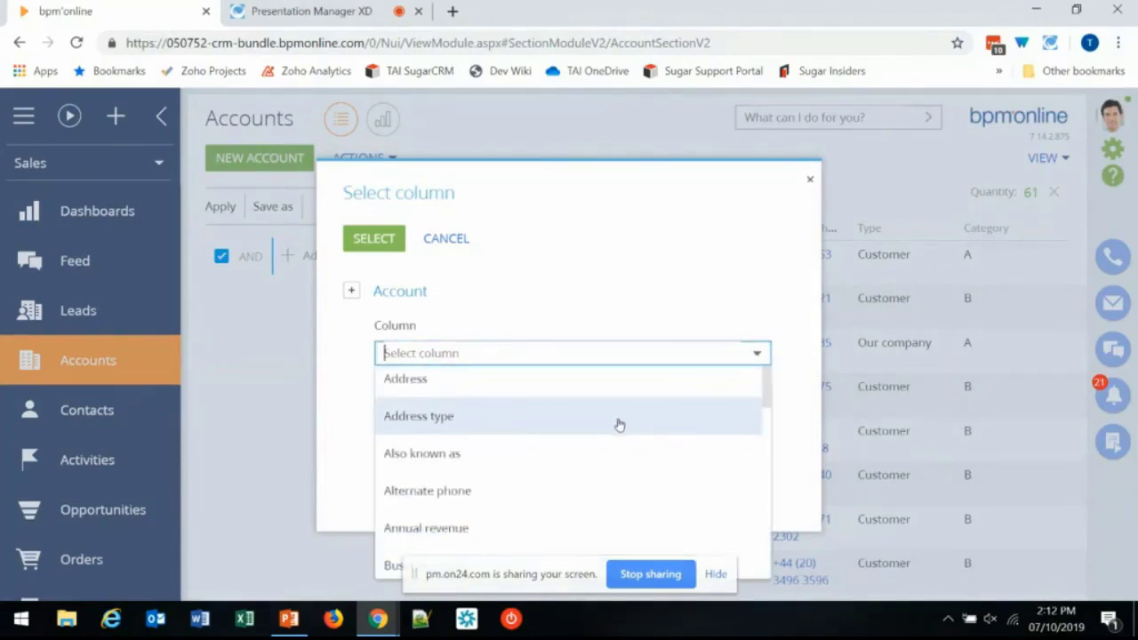
pyautogui.scroll(-1, 617, 424)
pyautogui.write('ty')
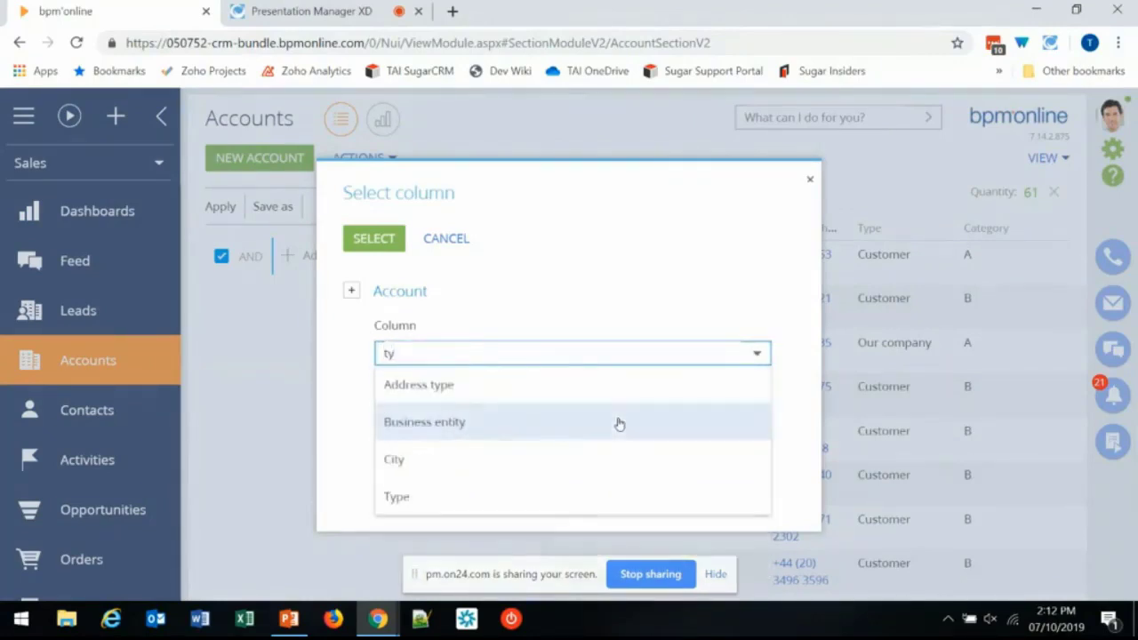
pyautogui.click(510, 514)
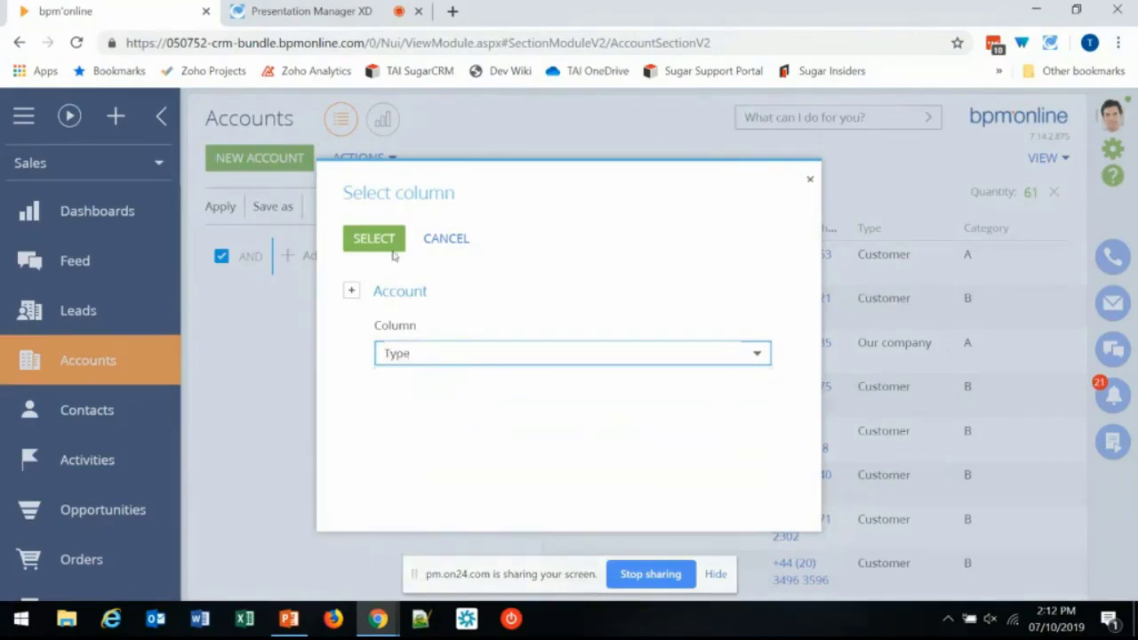
pyautogui.click(392, 245)
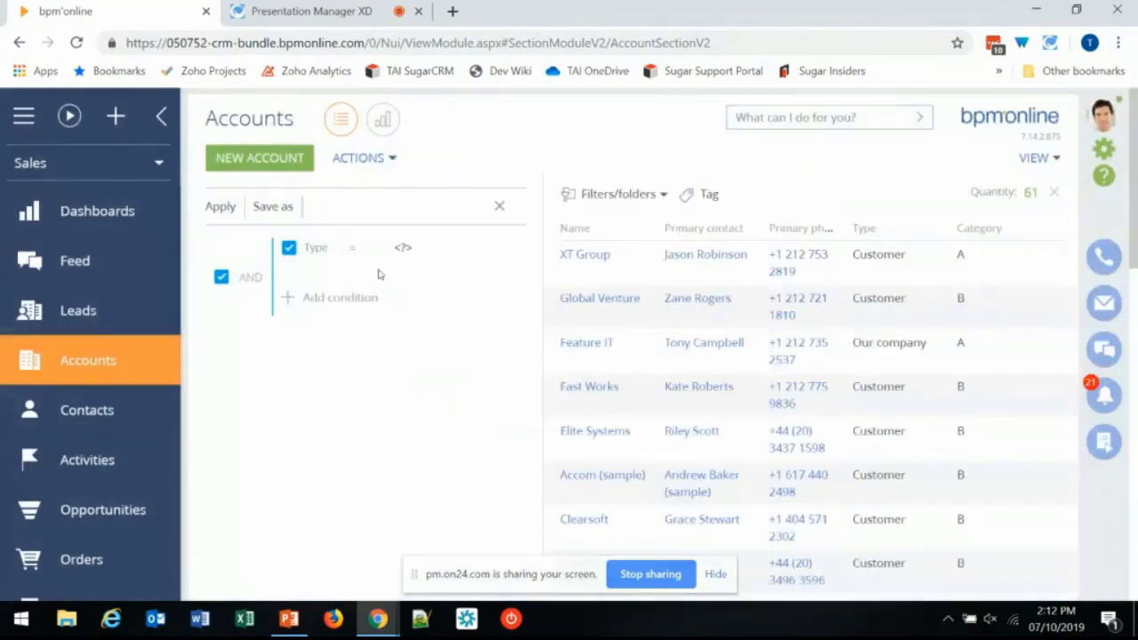
# Step: Review the comparison operators for the Type condition and set its value to Customer
pyautogui.click(353, 253)
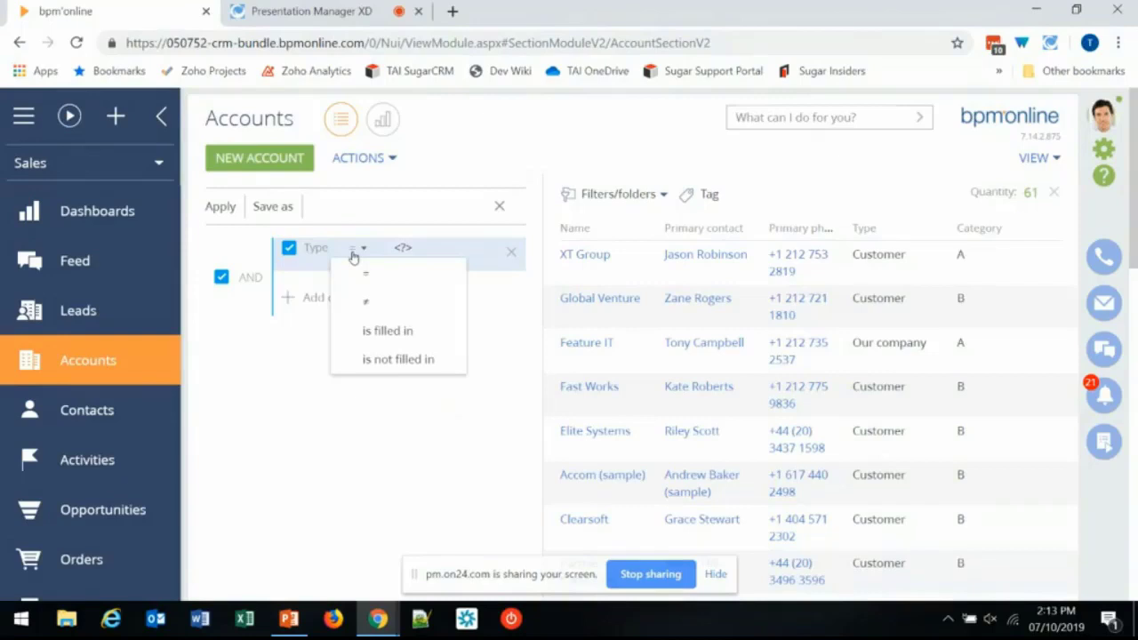
pyautogui.click(403, 251)
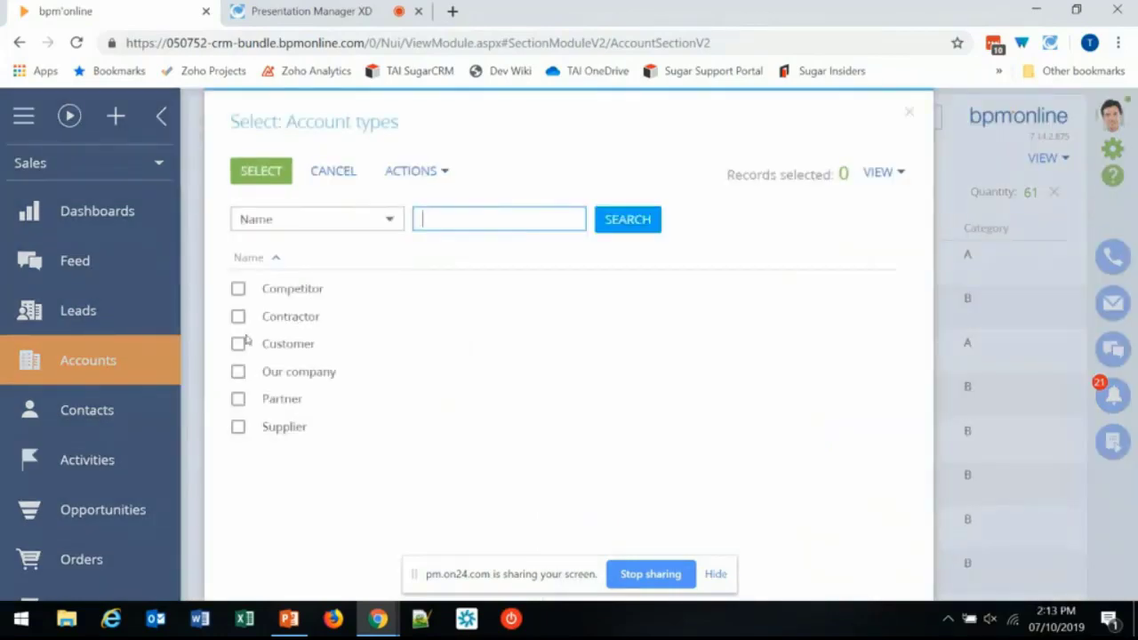
pyautogui.click(238, 343)
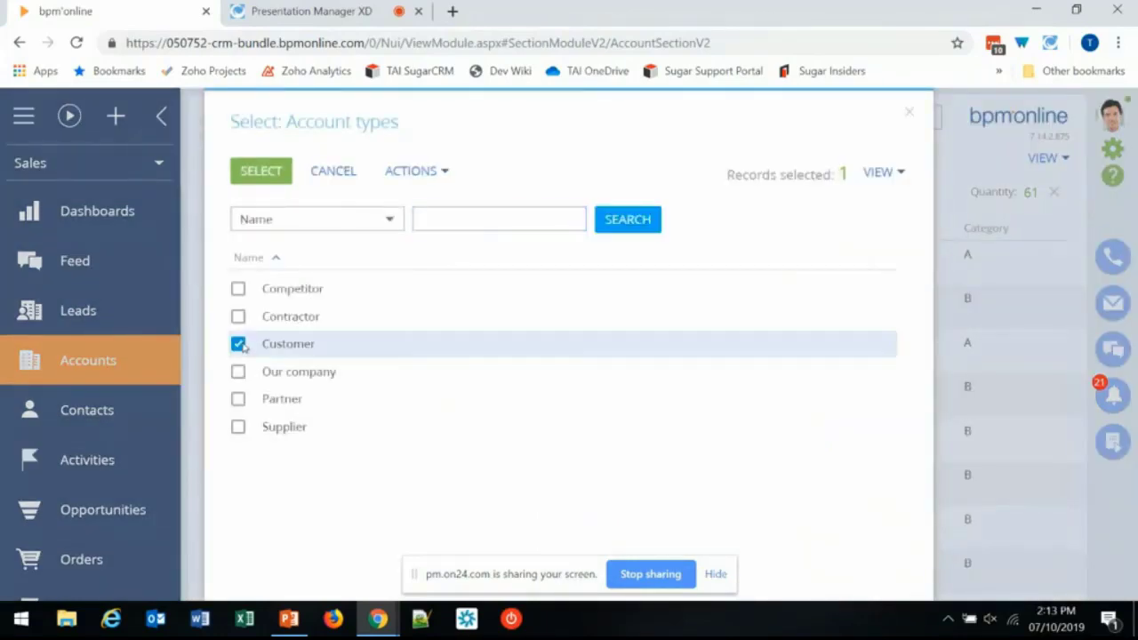
pyautogui.click(261, 172)
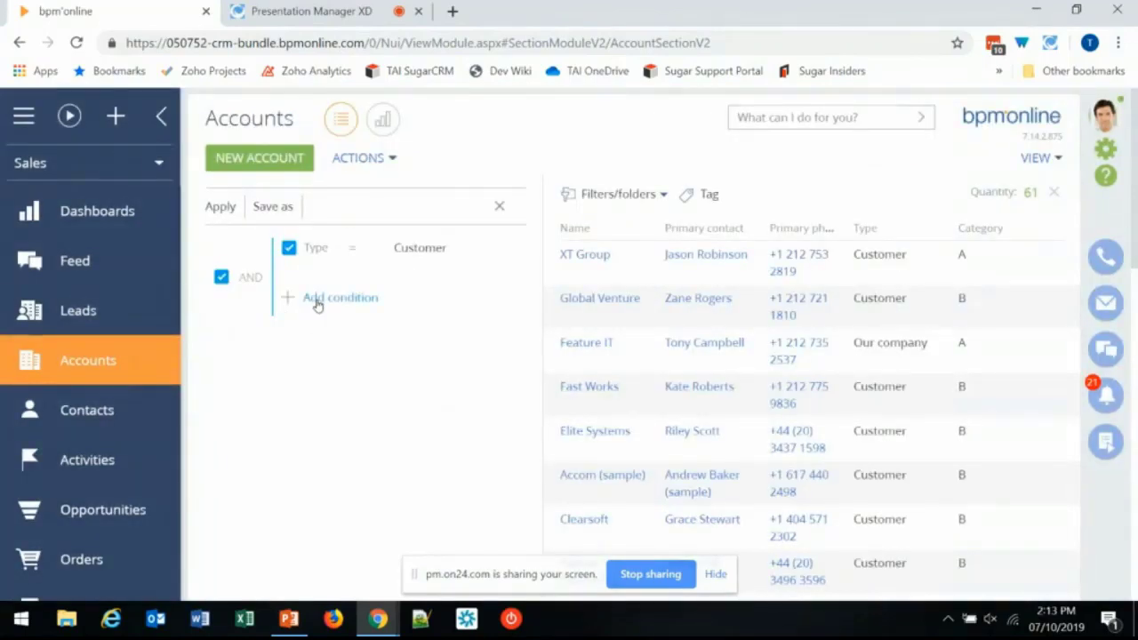
# Step: Add a condition that Category equals A to the advanced account filter, and apply the filter
pyautogui.click(317, 303)
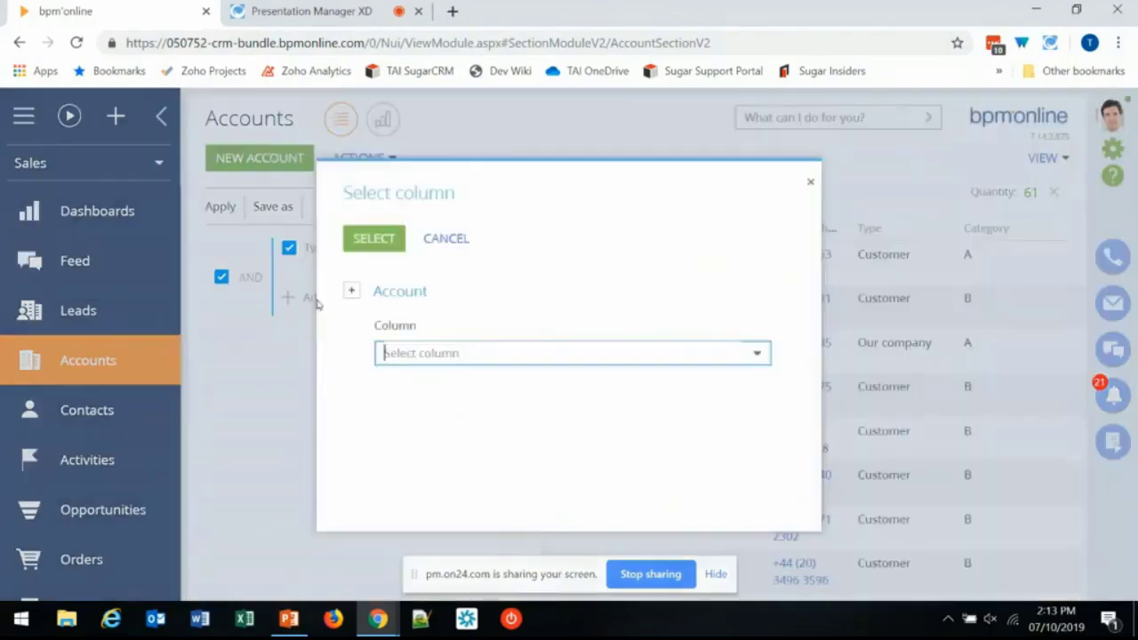
pyautogui.click(442, 354)
pyautogui.write('cat')
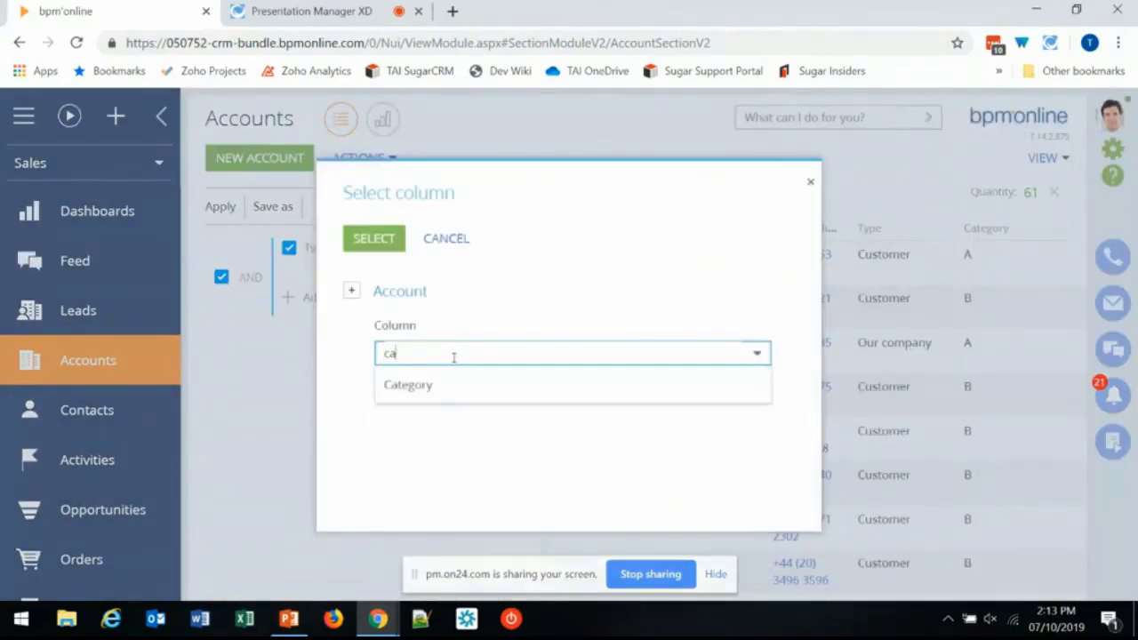
pyautogui.click(452, 382)
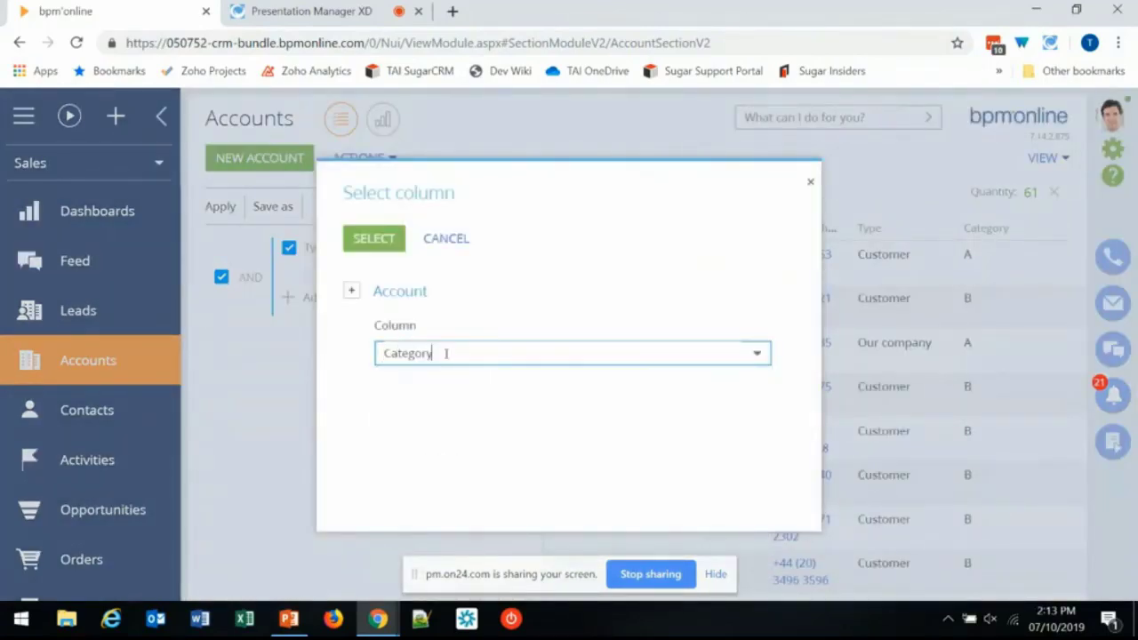
pyautogui.click(374, 238)
pyautogui.click(424, 292)
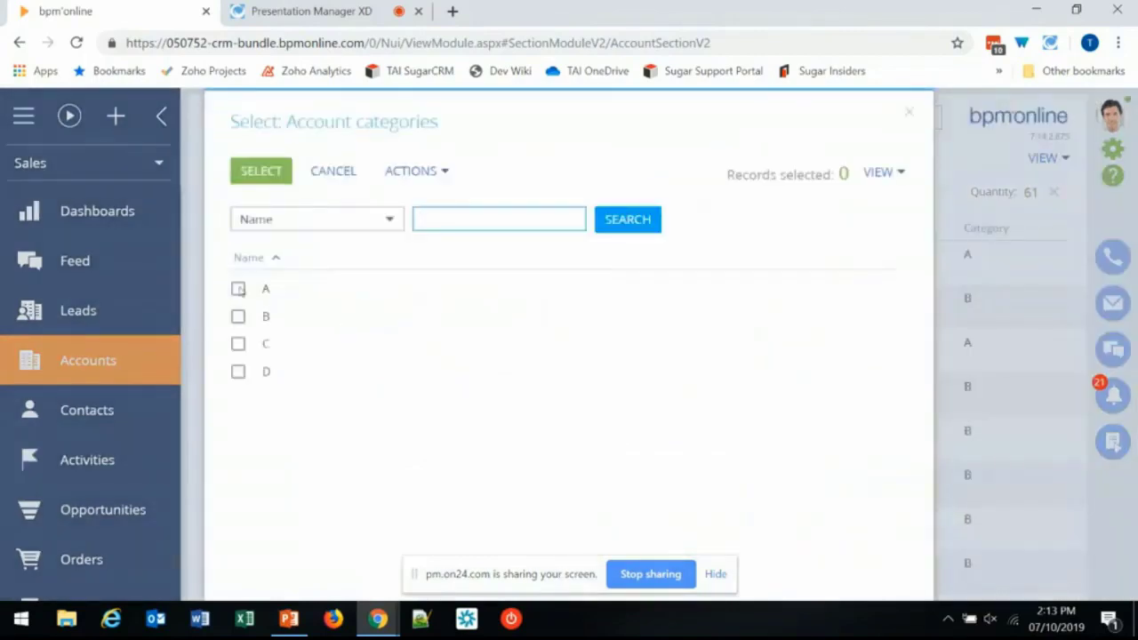
pyautogui.click(238, 288)
pyautogui.click(264, 175)
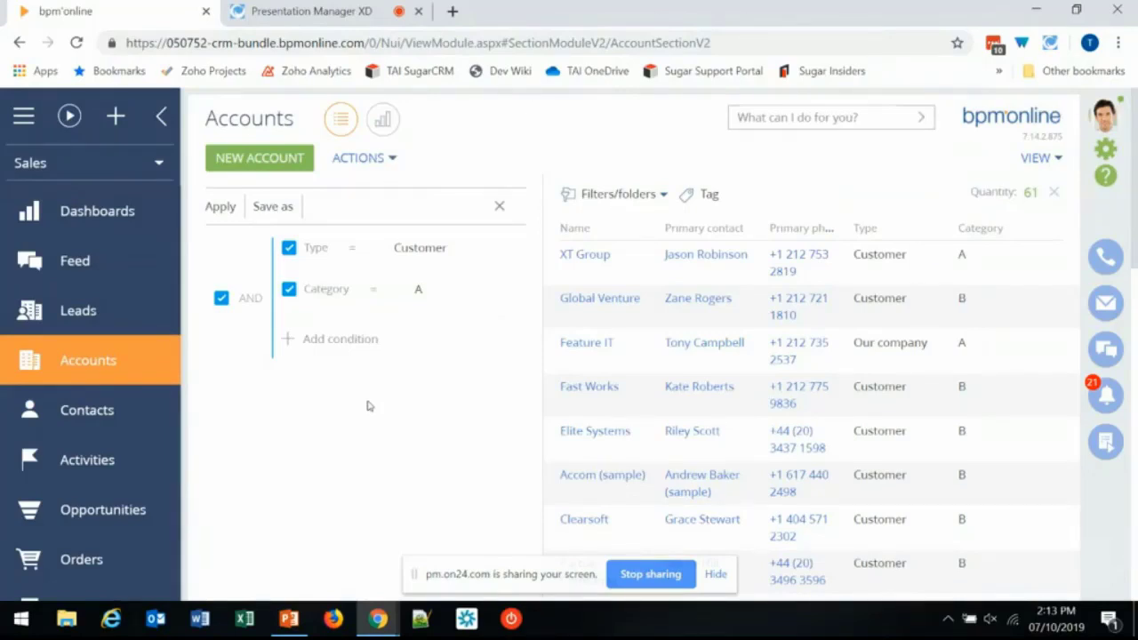
pyautogui.click(222, 210)
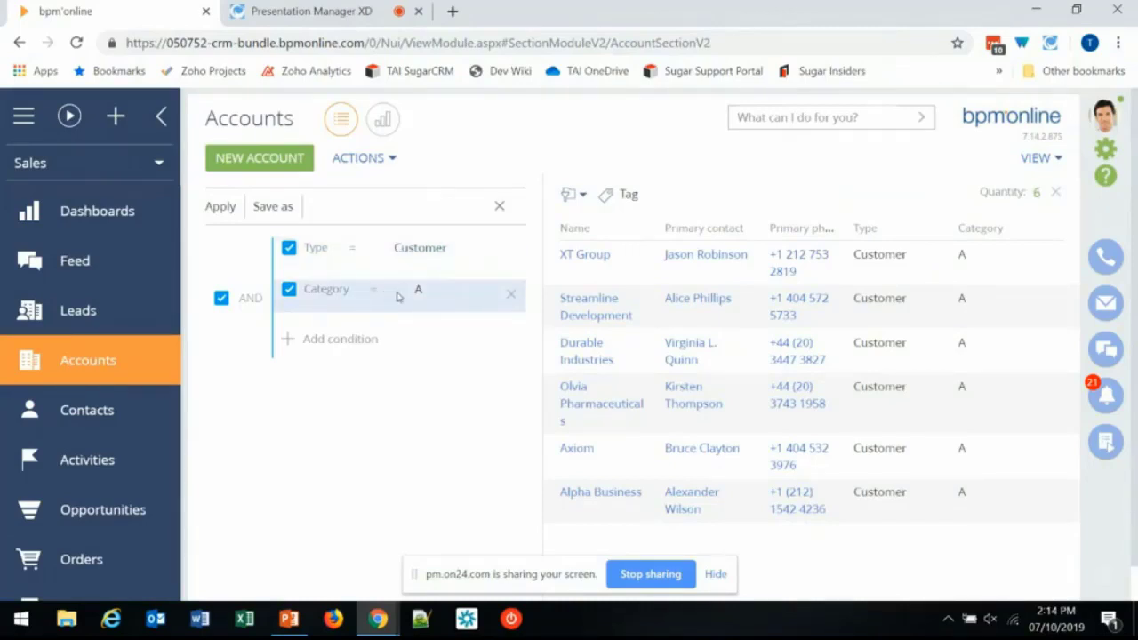
# Step: Apply the filter with the Type and Category conditions joined by OR, and set the group operator back to AND
pyautogui.click(251, 299)
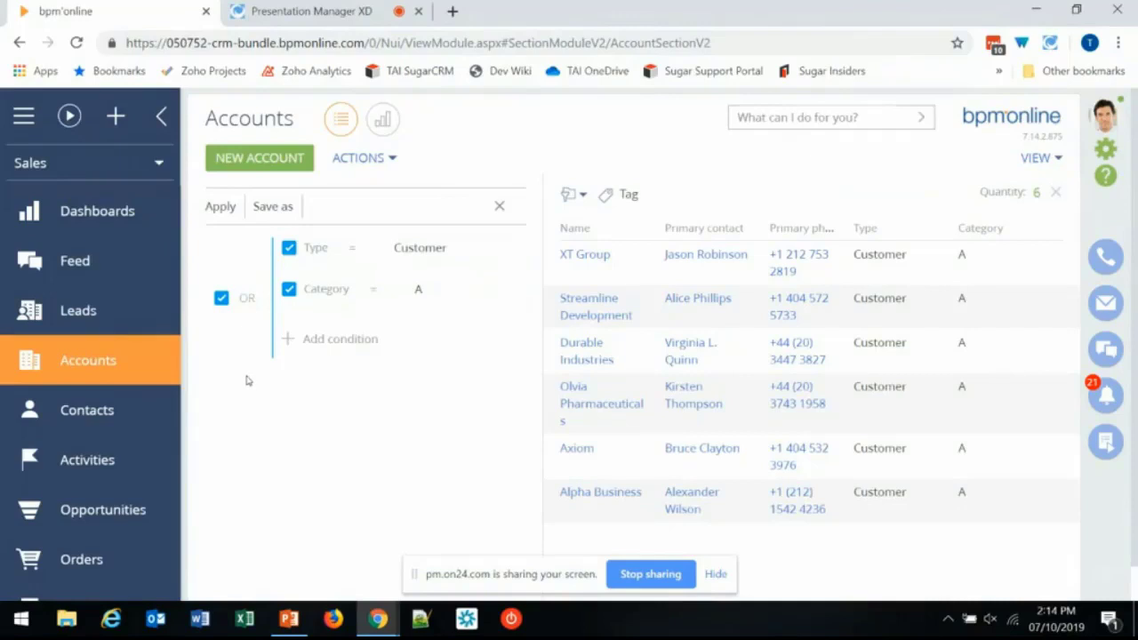
pyautogui.click(219, 211)
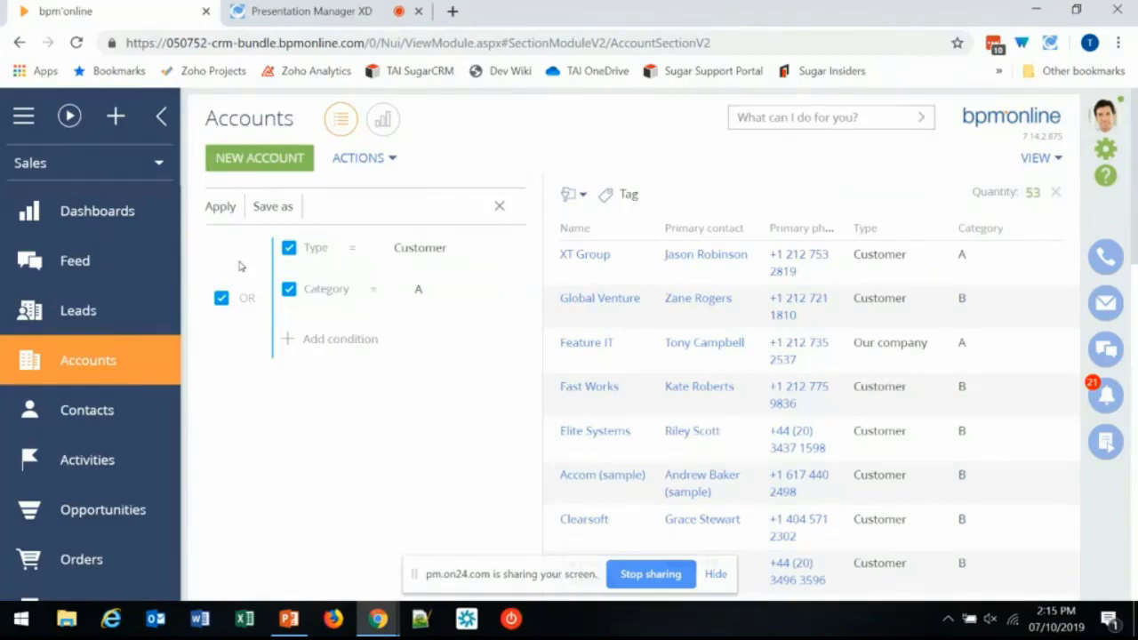
pyautogui.click(247, 298)
# Step: Add an Owner condition to the account filter and set its value to Current contact
pyautogui.click(347, 340)
pyautogui.write('ow')
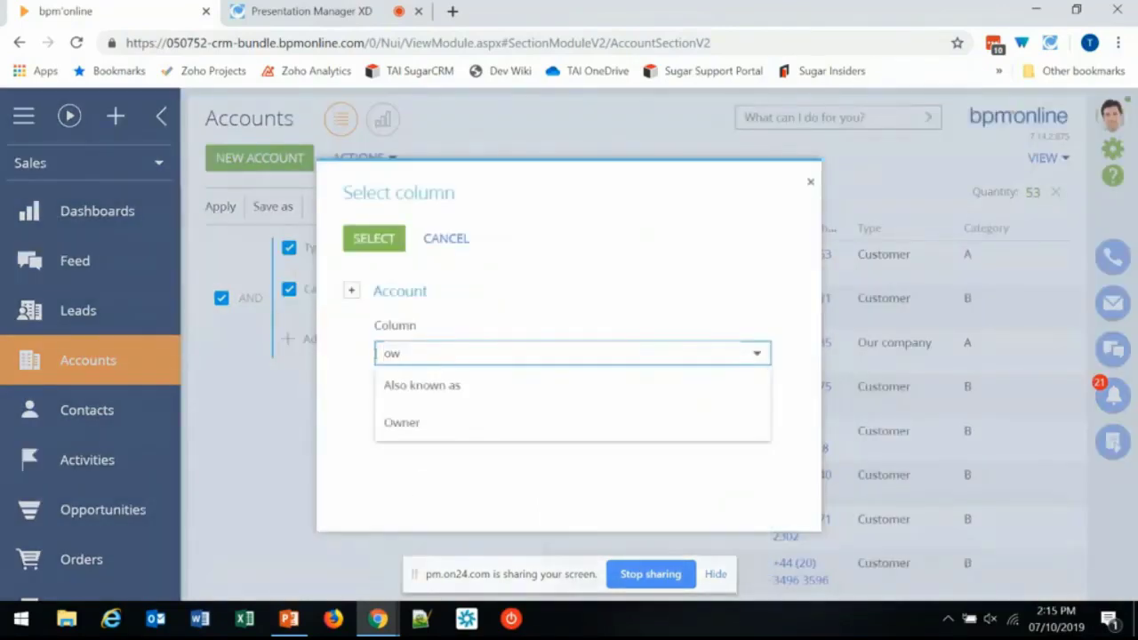
pyautogui.write('n')
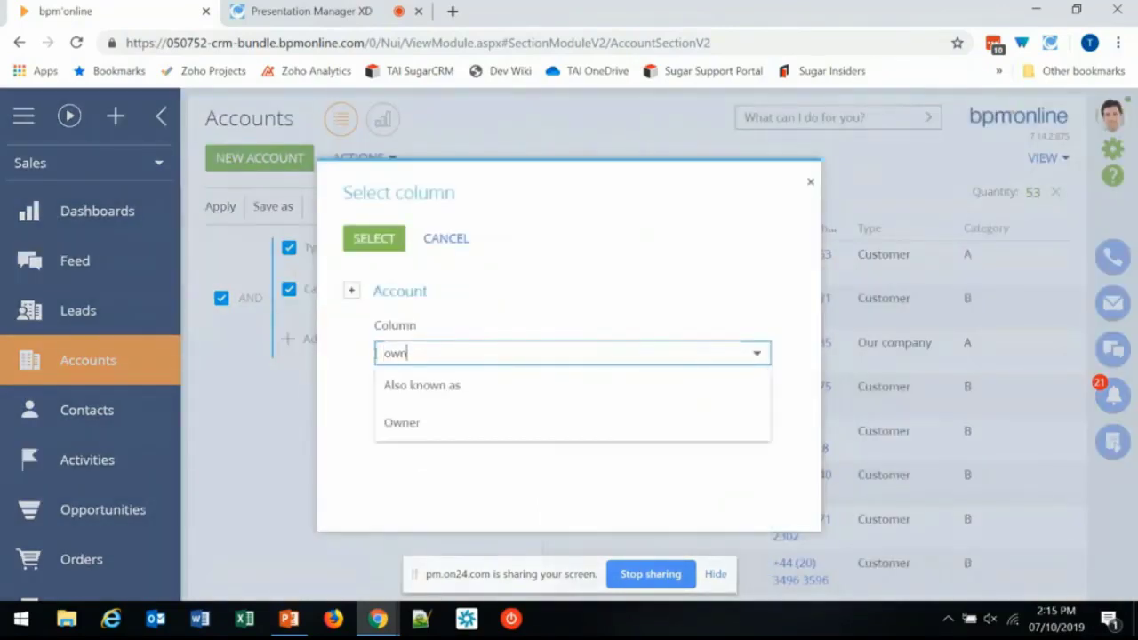
pyautogui.click(426, 426)
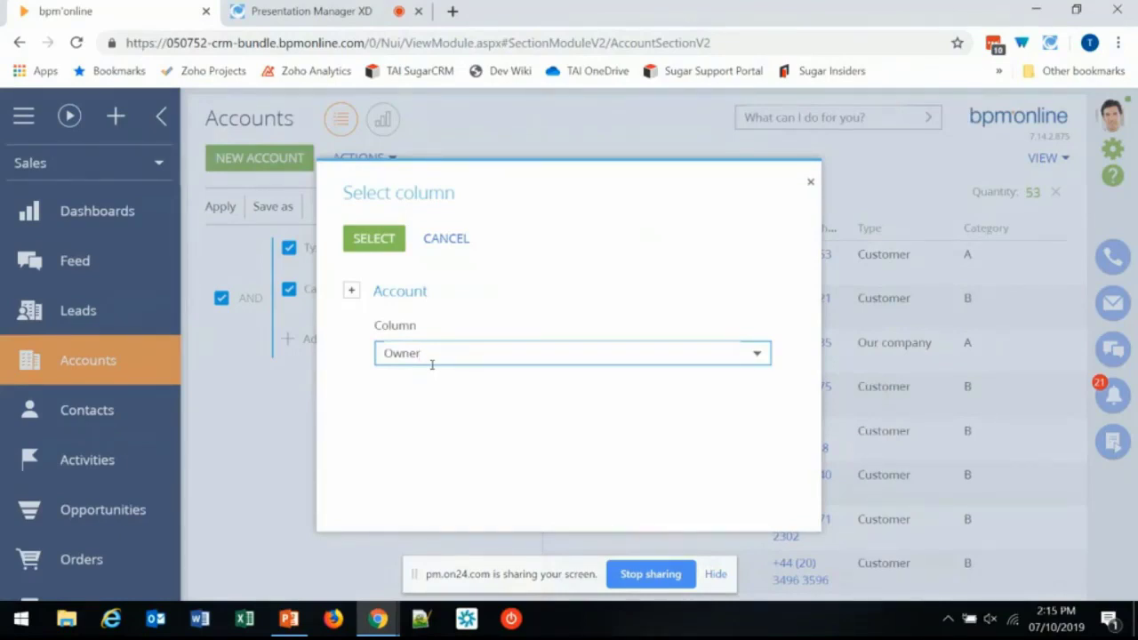
pyautogui.click(381, 238)
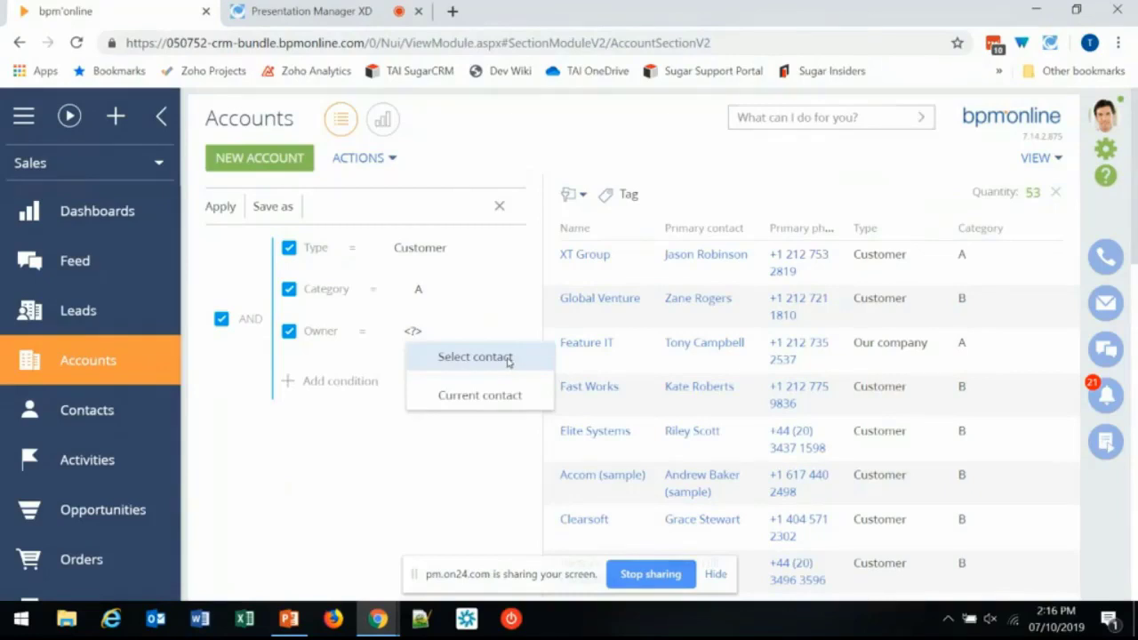
pyautogui.click(479, 402)
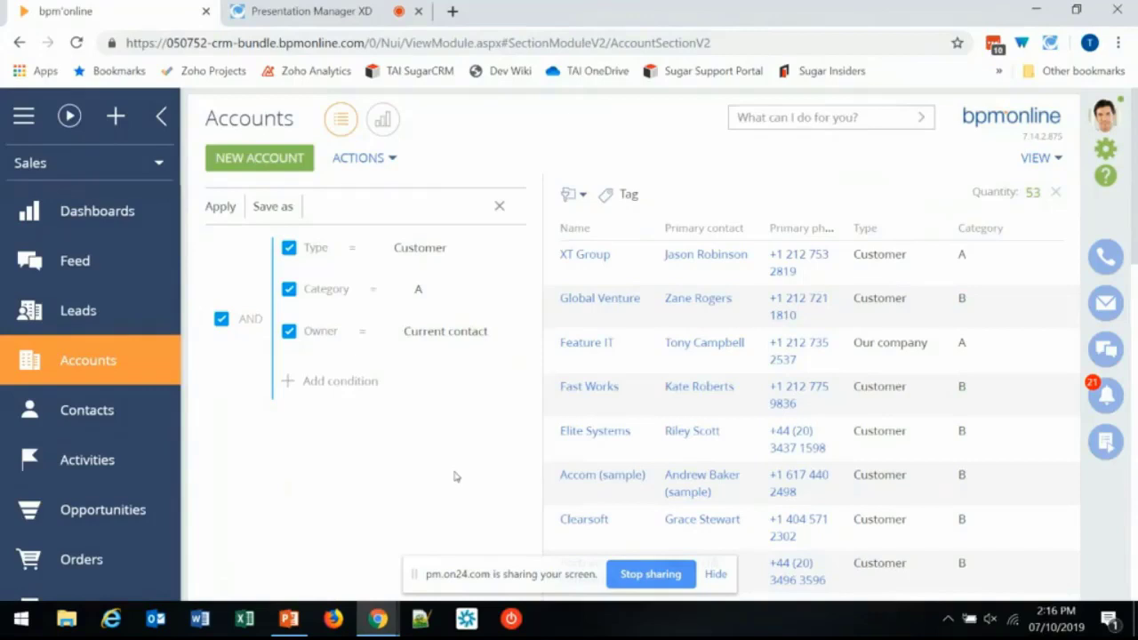
# Step: Remove all conditions from the advanced filter and apply it to the account list
pyautogui.click(514, 252)
pyautogui.click(516, 255)
pyautogui.click(516, 254)
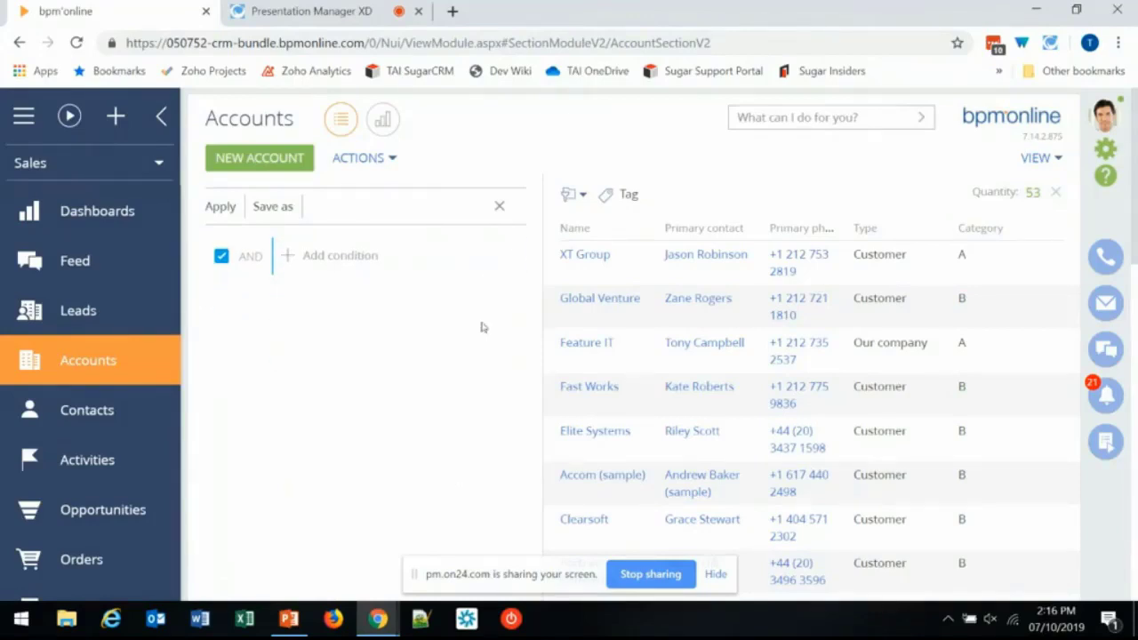
pyautogui.click(226, 212)
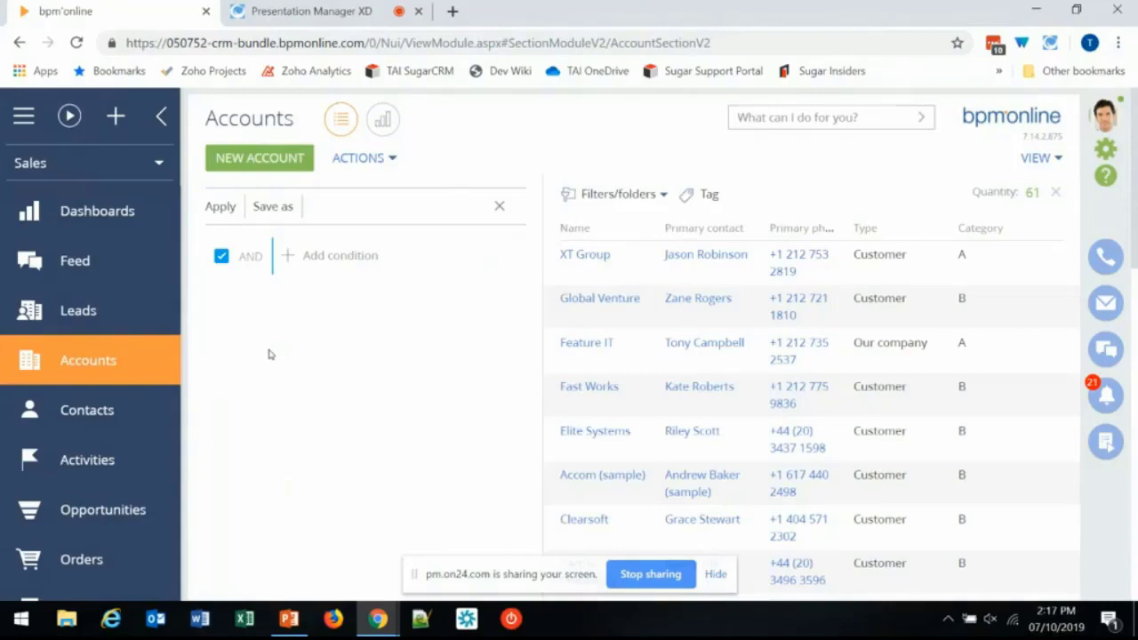
# Step: Add a condition on the related object Opportunity (by column Account), using its Quantity column
pyautogui.click(315, 258)
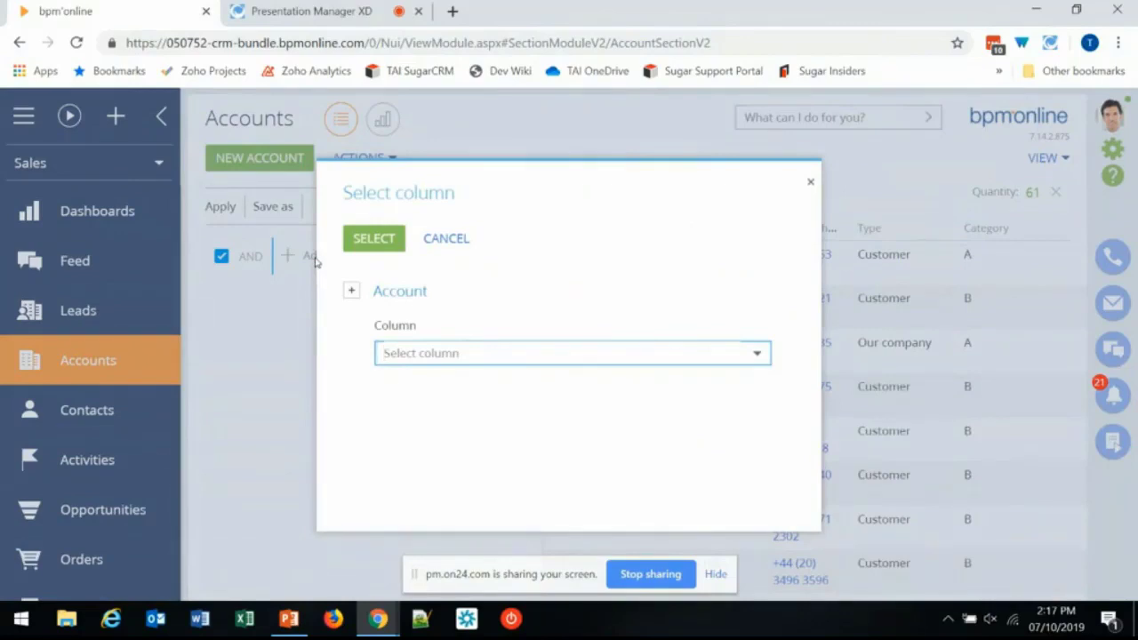
pyautogui.click(402, 354)
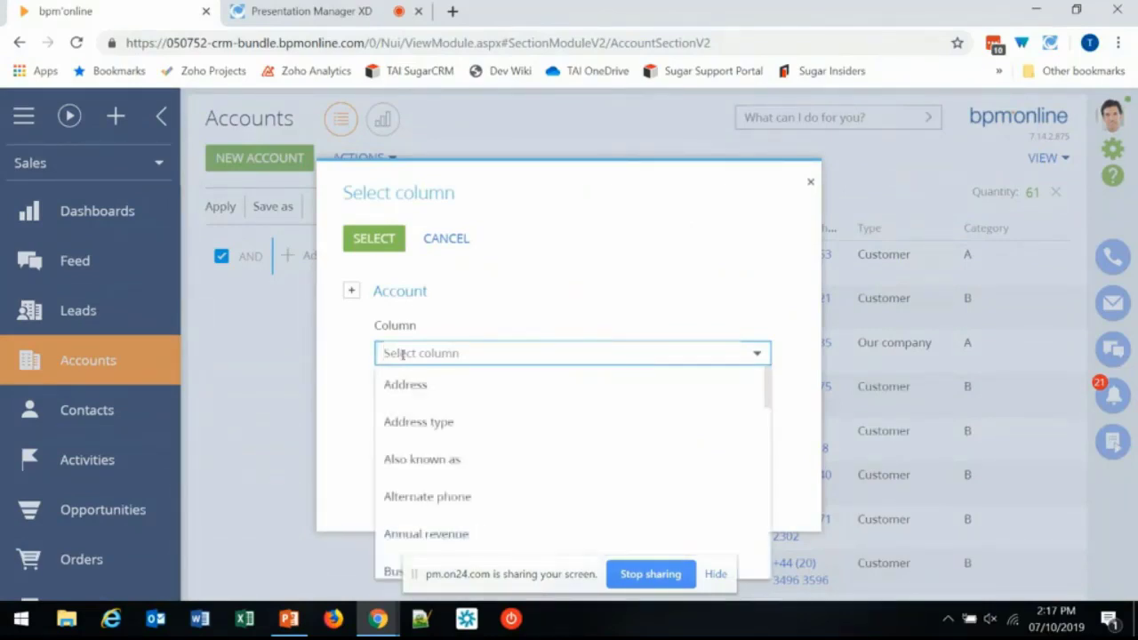
pyautogui.click(400, 353)
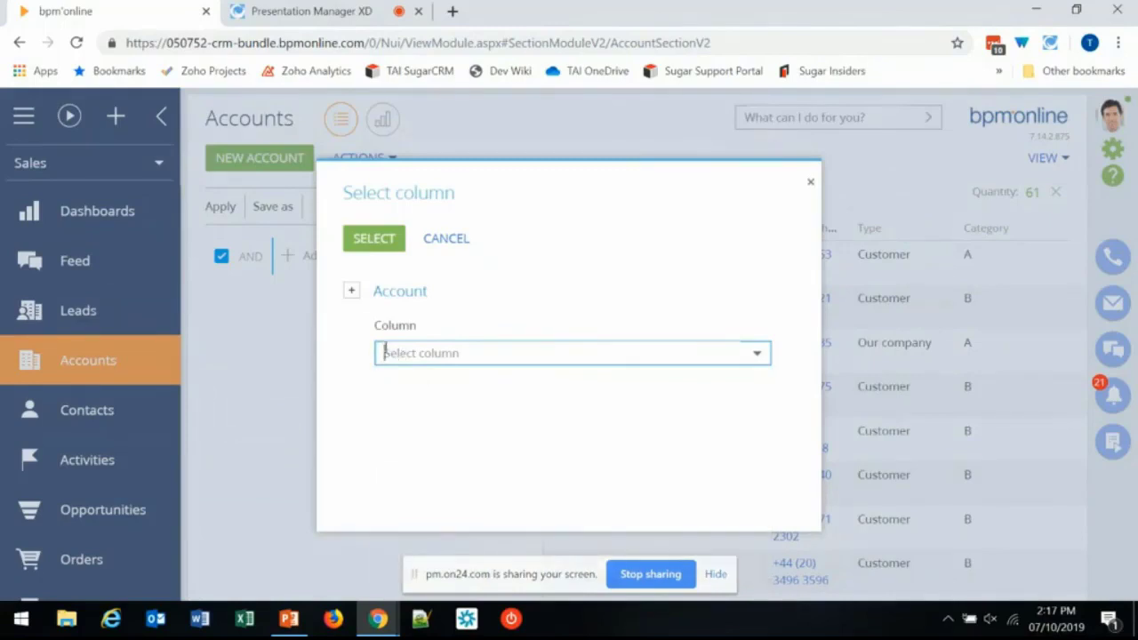
pyautogui.click(352, 293)
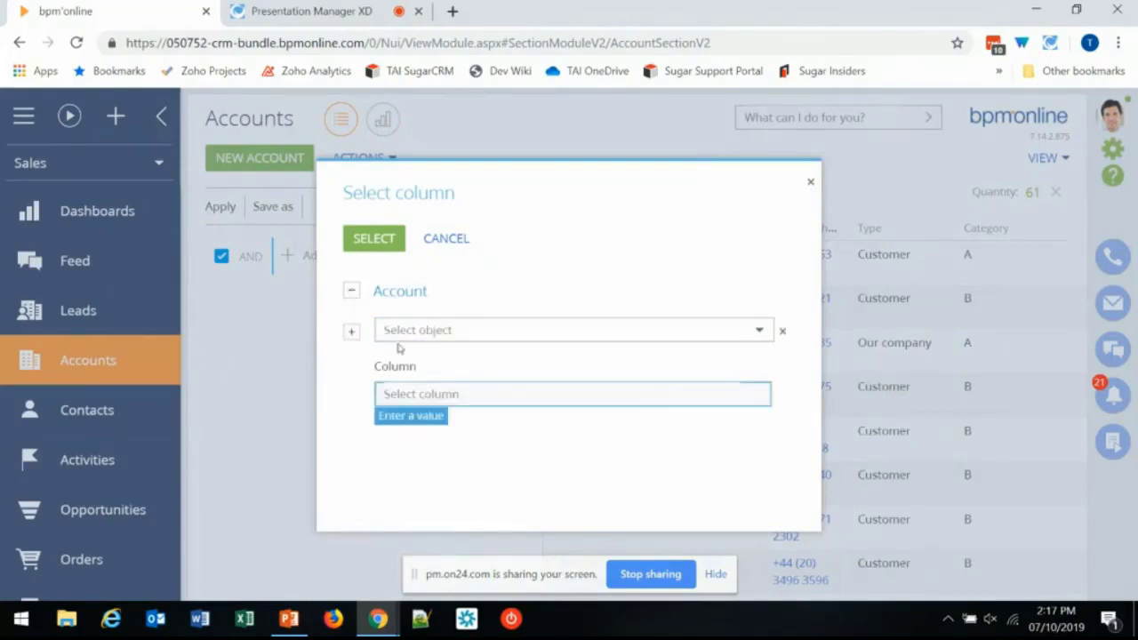
pyautogui.click(450, 326)
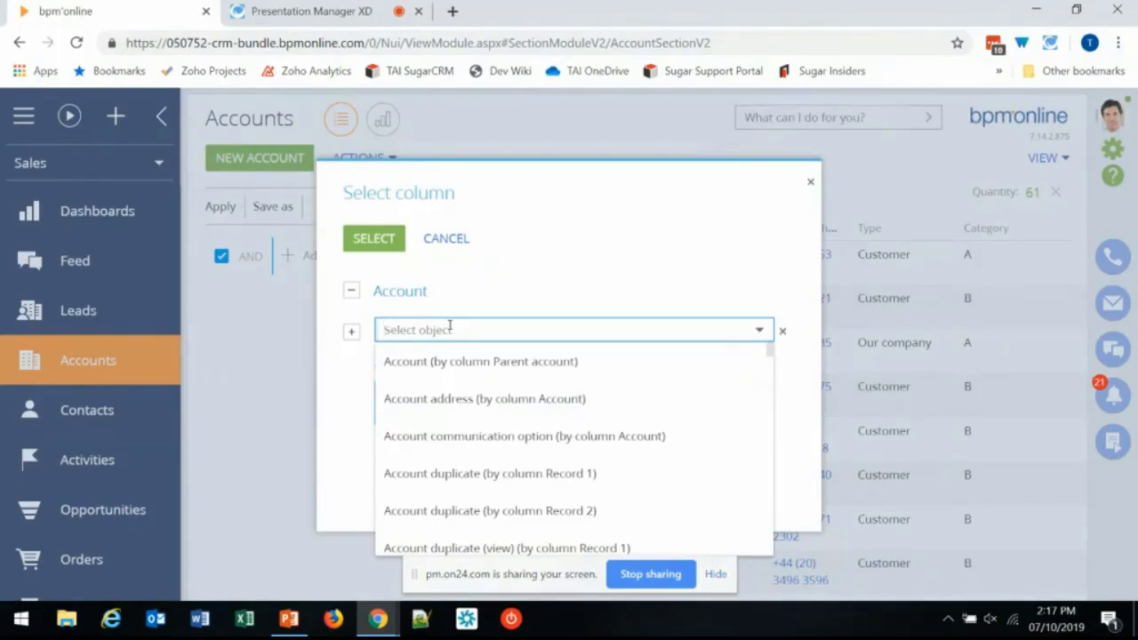
pyautogui.write('opp')
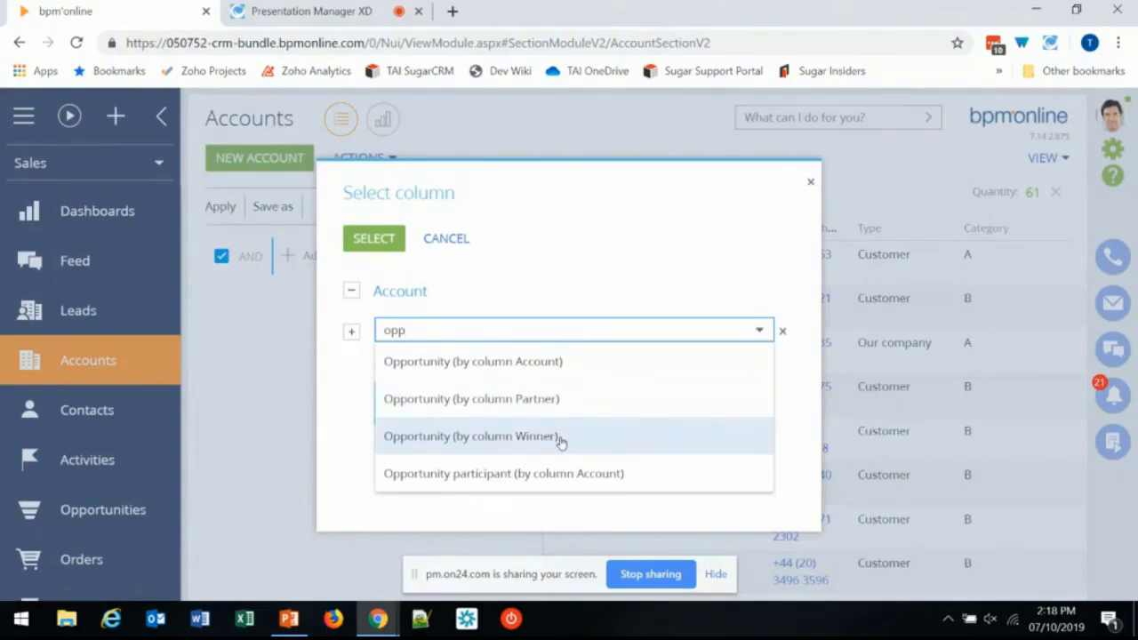
pyautogui.click(543, 369)
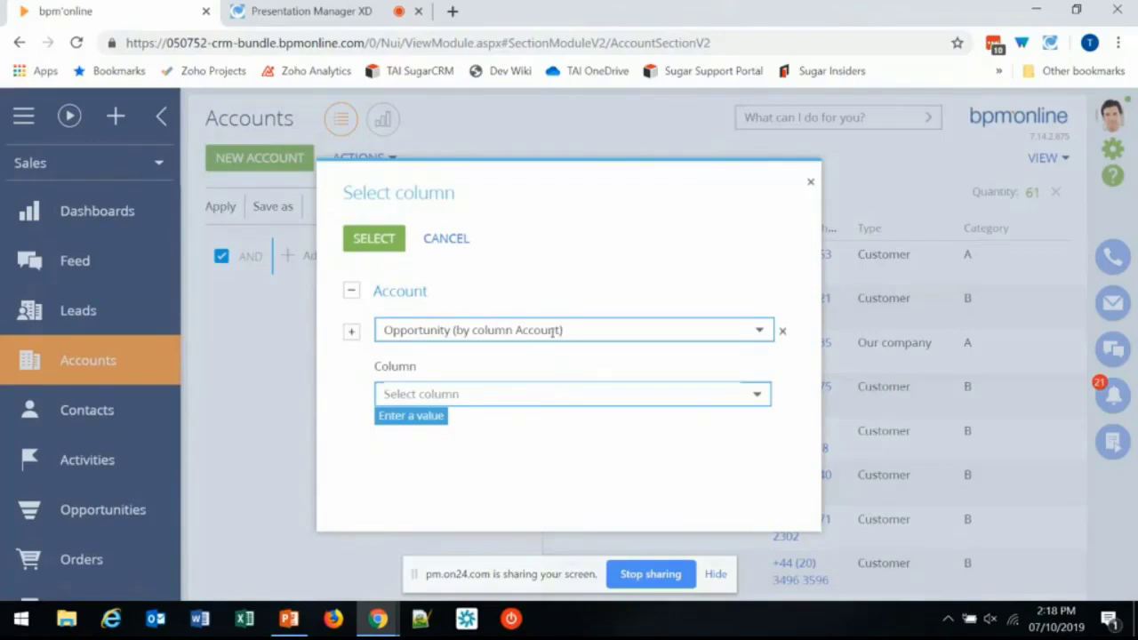
pyautogui.click(521, 394)
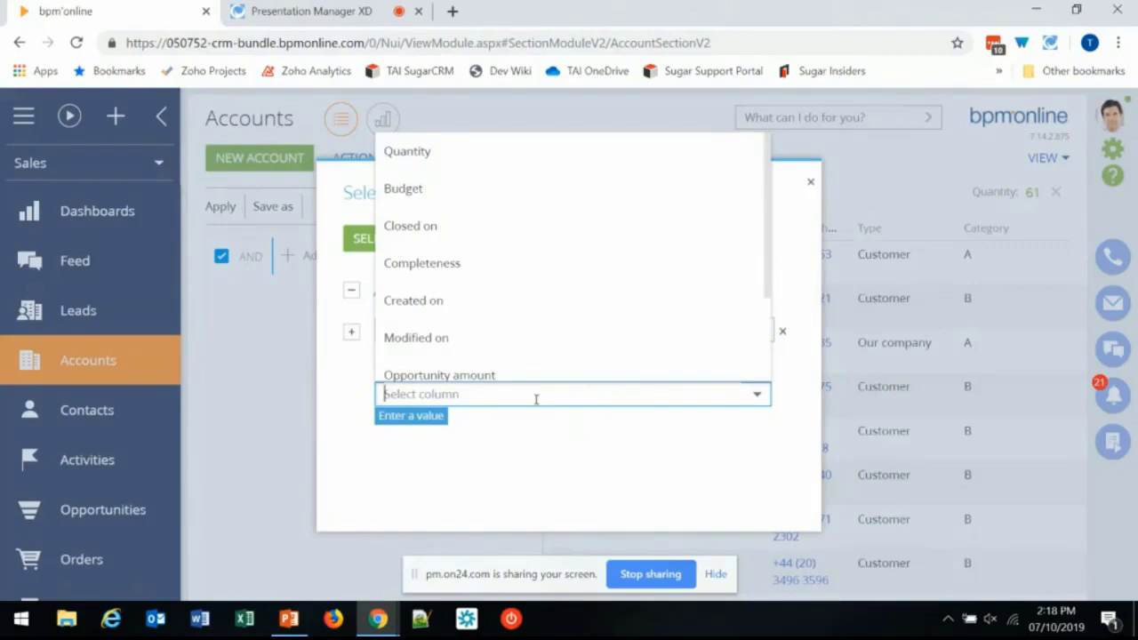
pyautogui.click(458, 162)
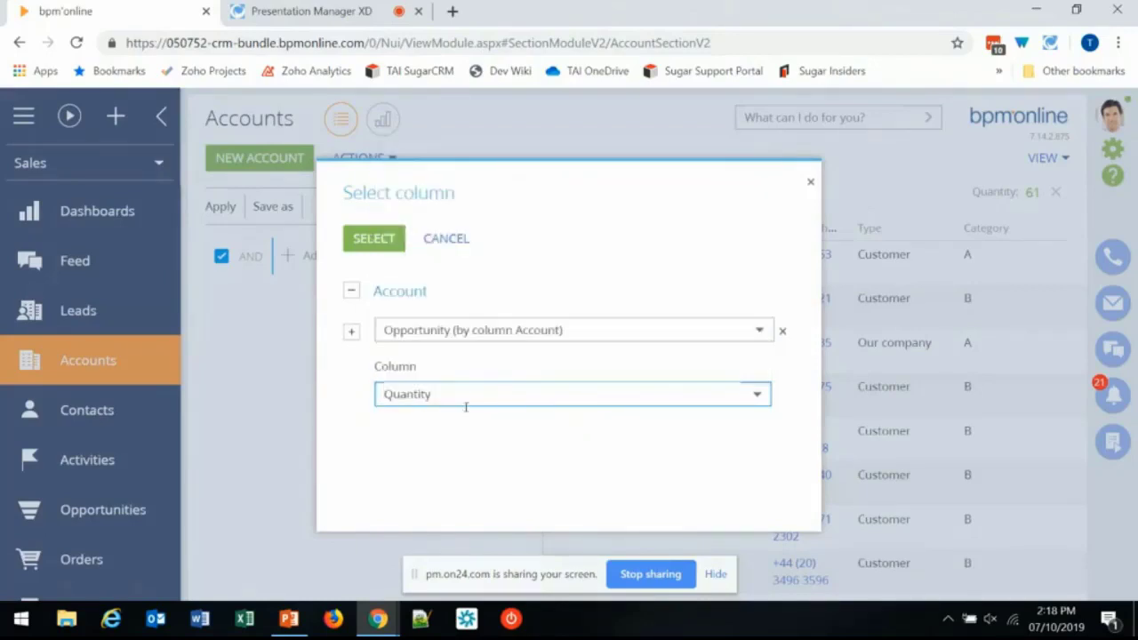
pyautogui.click(374, 239)
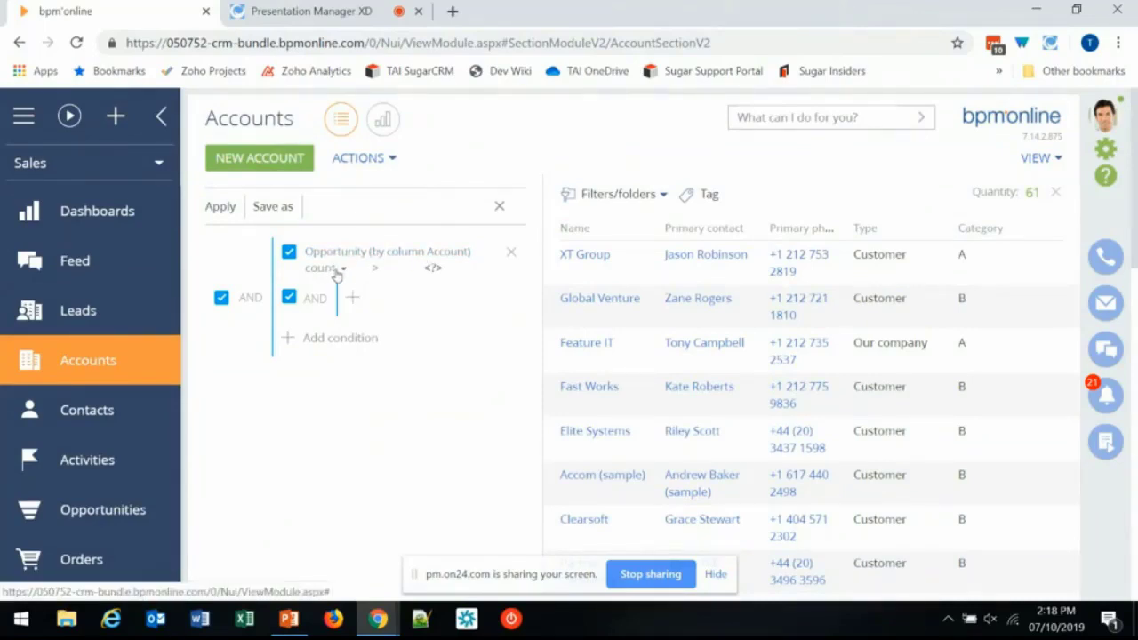
# Step: Set the opportunity count condition's comparison value to 0, and review the alternative options to count
pyautogui.click(433, 271)
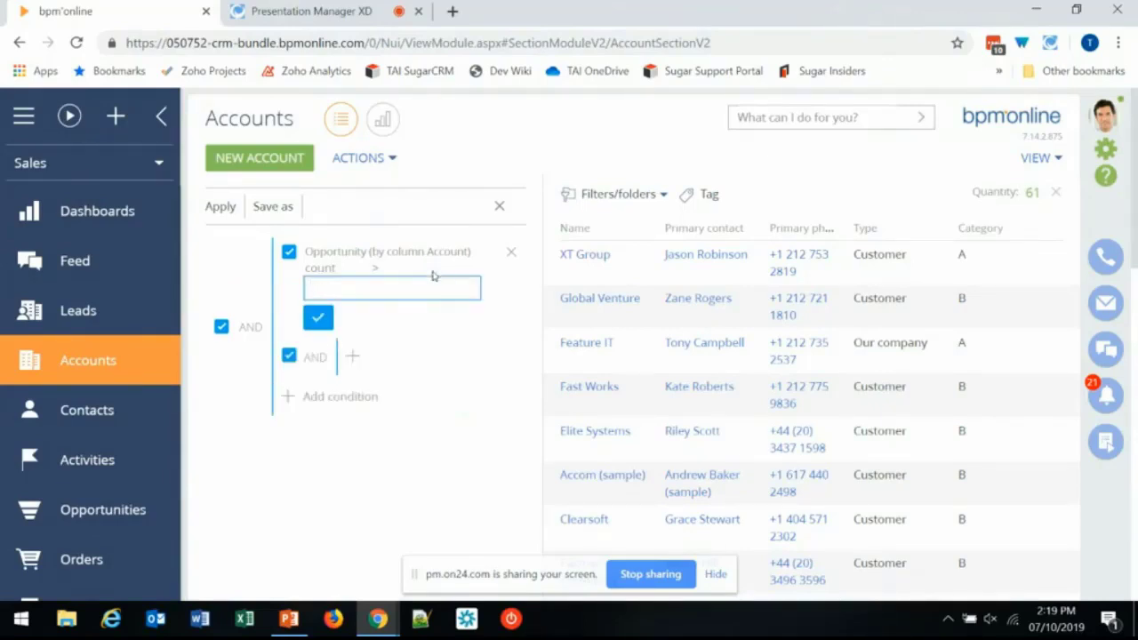
pyautogui.write('0')
pyautogui.click(331, 317)
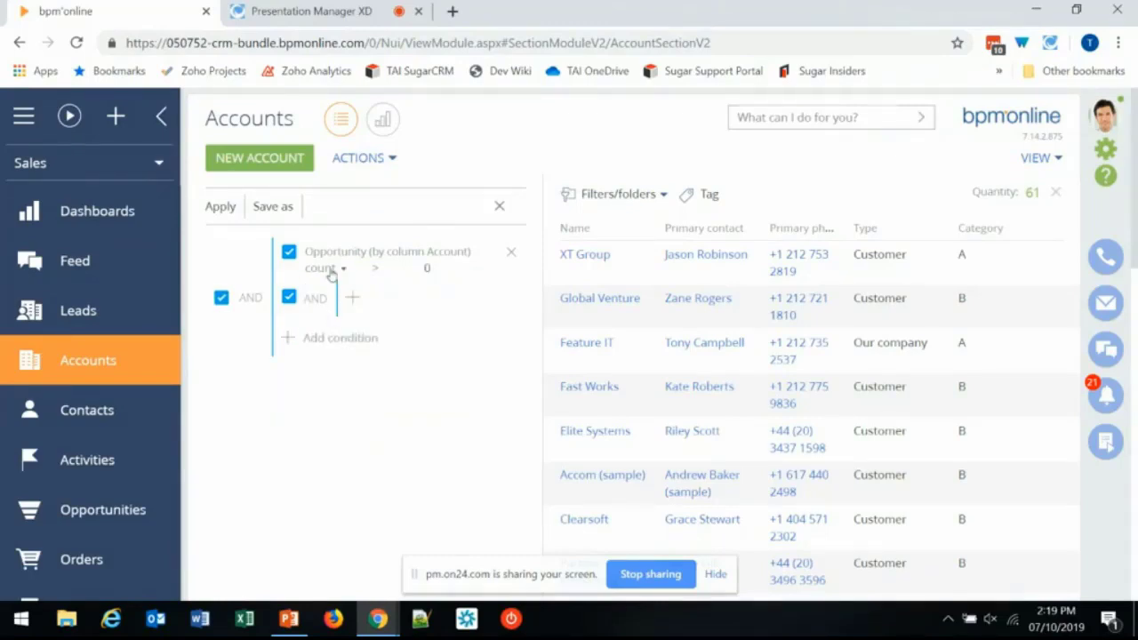
pyautogui.click(329, 270)
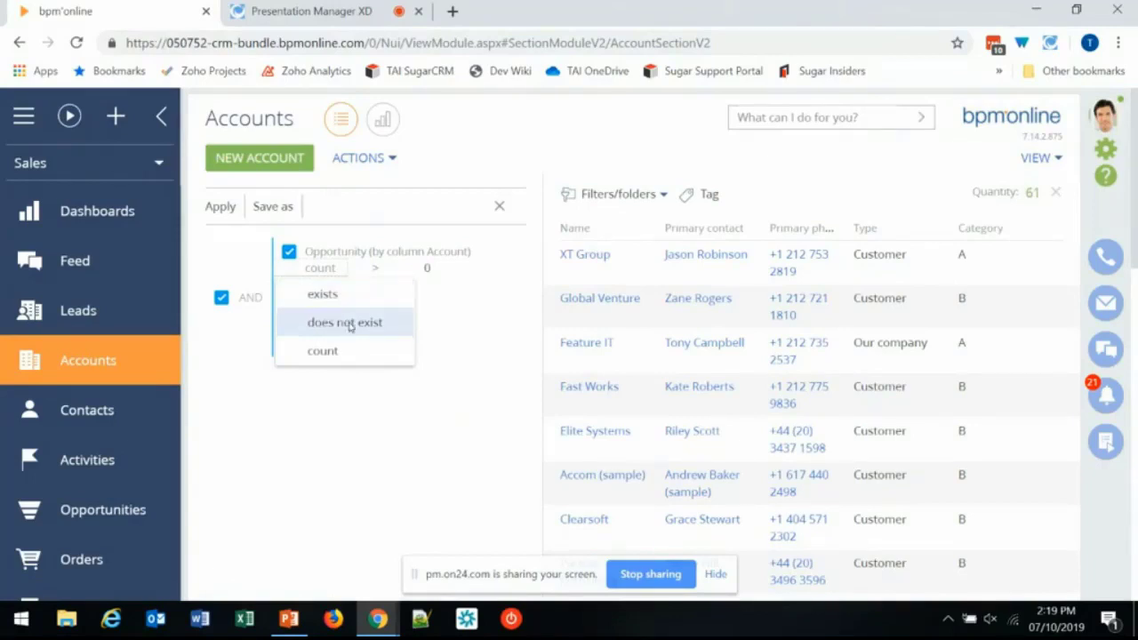
pyautogui.click(453, 293)
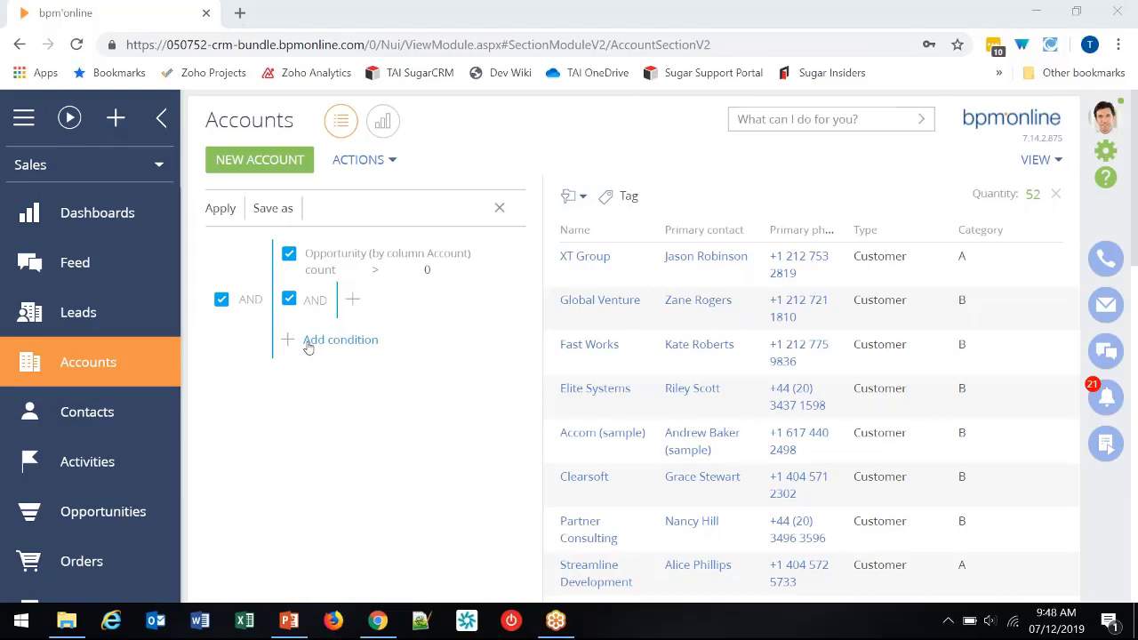
# Step: Add a nested Stage condition beneath the opportunity count condition and set its comparison to not equal (≠)
pyautogui.click(356, 303)
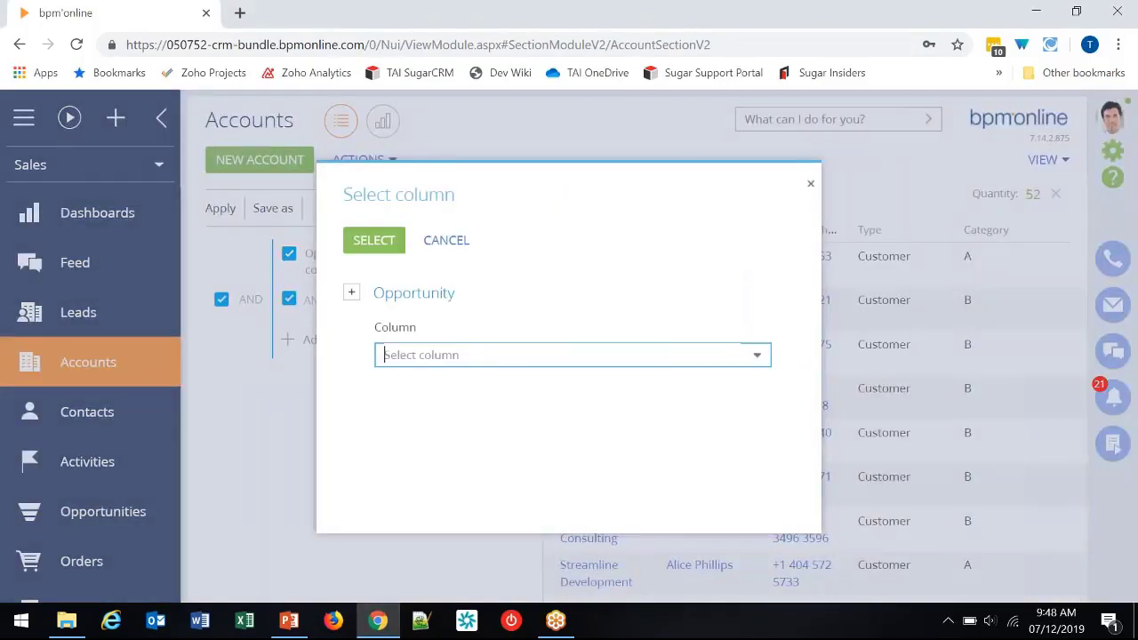
pyautogui.click(438, 355)
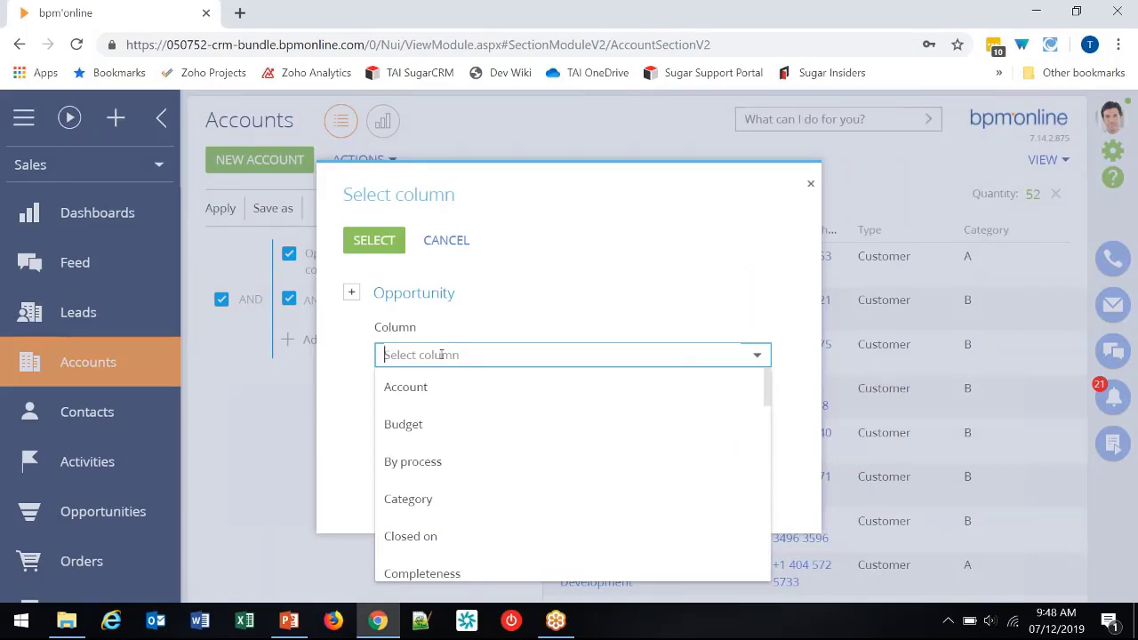
pyautogui.write('st')
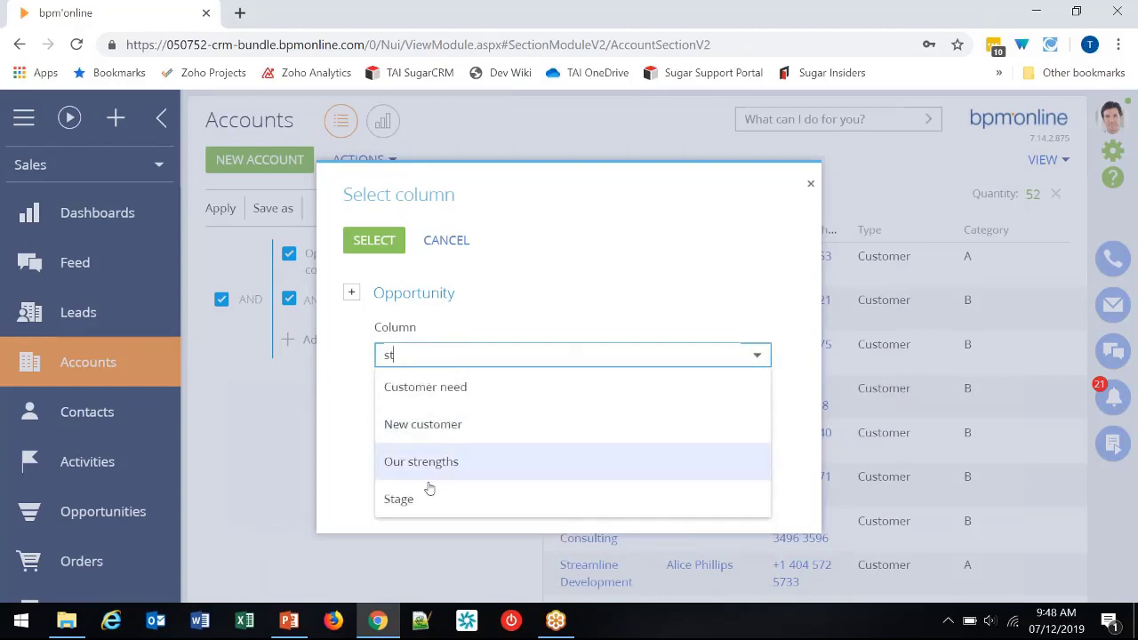
pyautogui.click(428, 496)
pyautogui.click(374, 240)
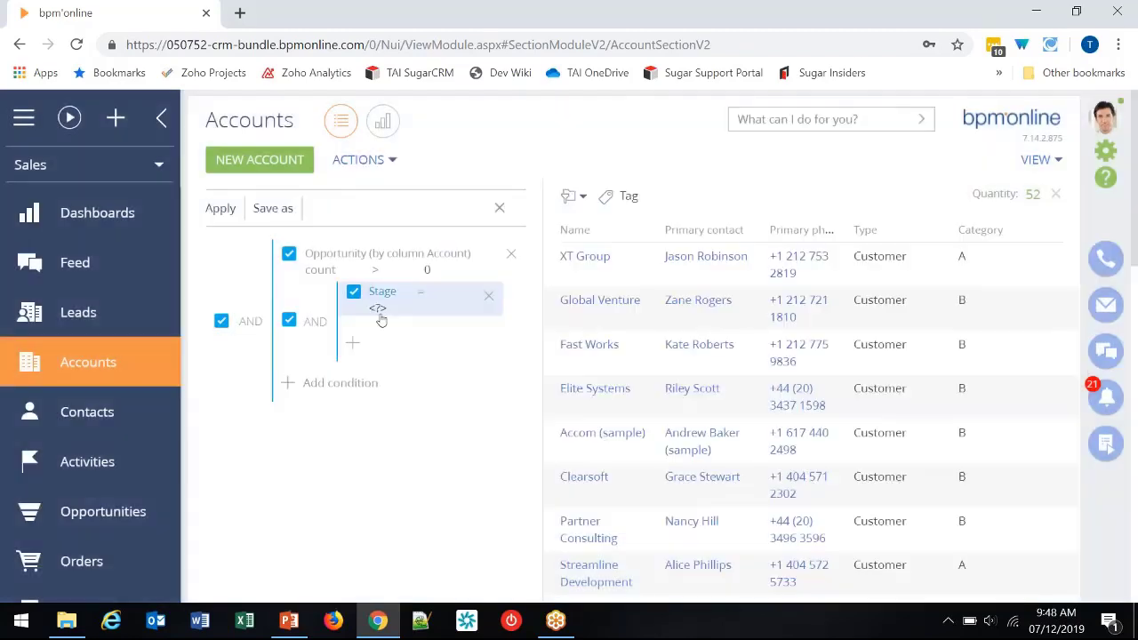
pyautogui.click(422, 297)
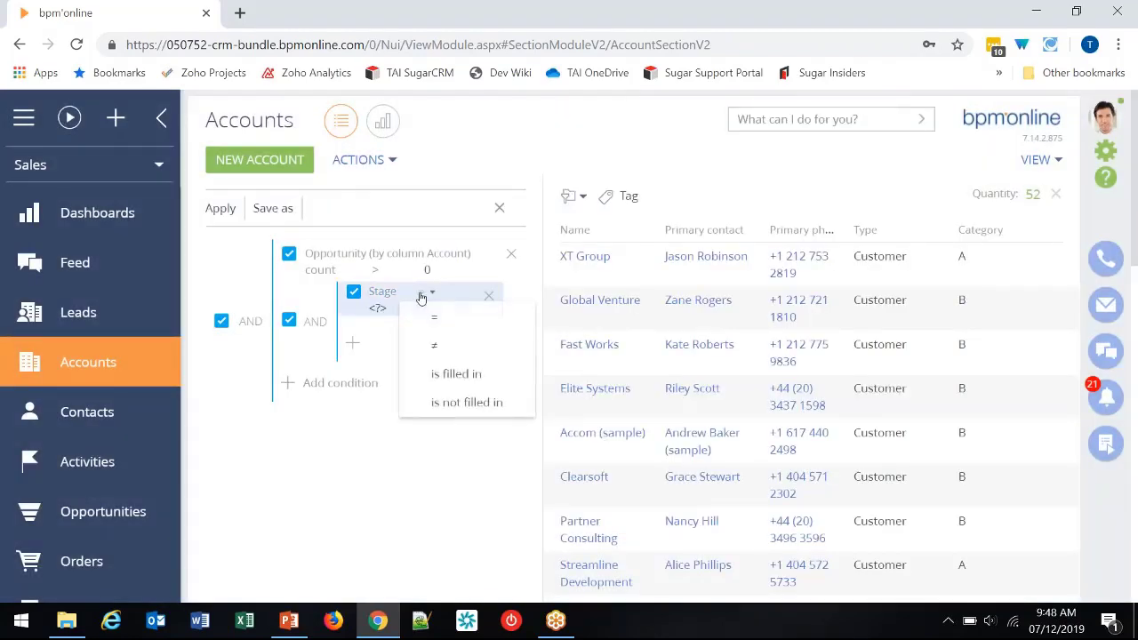
pyautogui.click(436, 346)
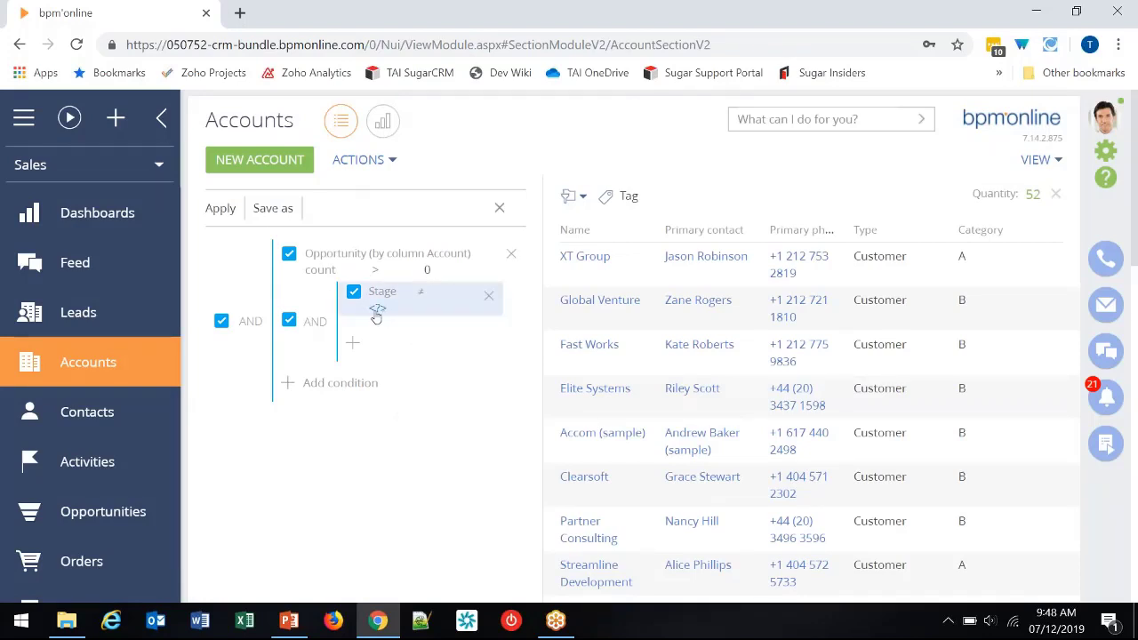
# Step: Set the Stage condition's values to Closed lost, Closed rejected, Closed rerouted and Closed won, and apply the filter to the accounts
pyautogui.click(377, 313)
pyautogui.click(264, 292)
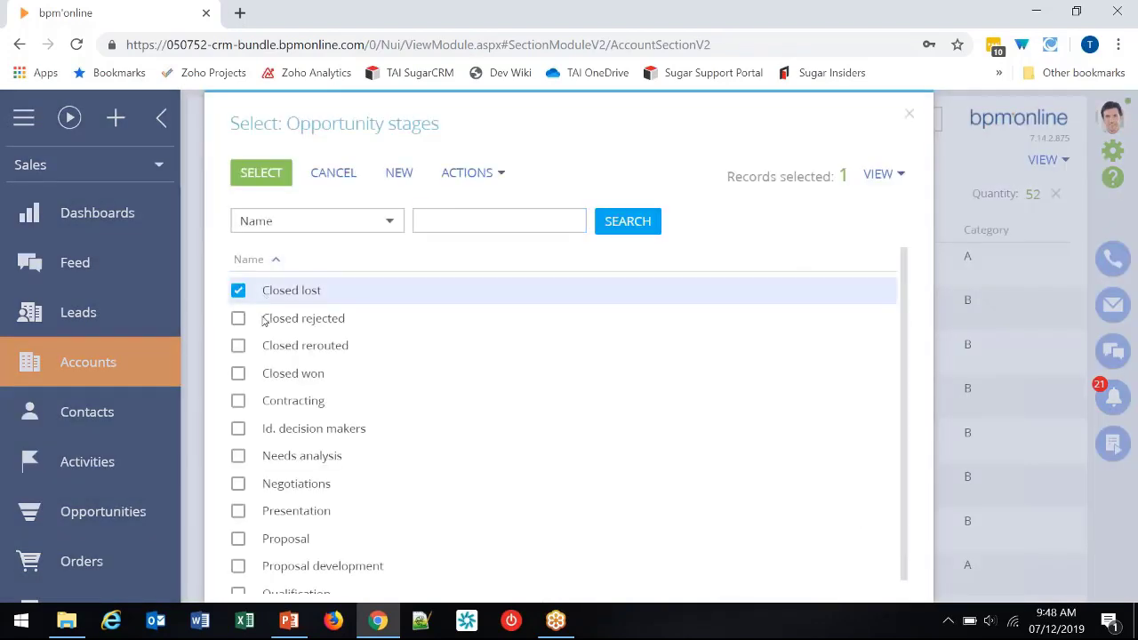
pyautogui.click(265, 318)
pyautogui.click(264, 345)
pyautogui.click(264, 373)
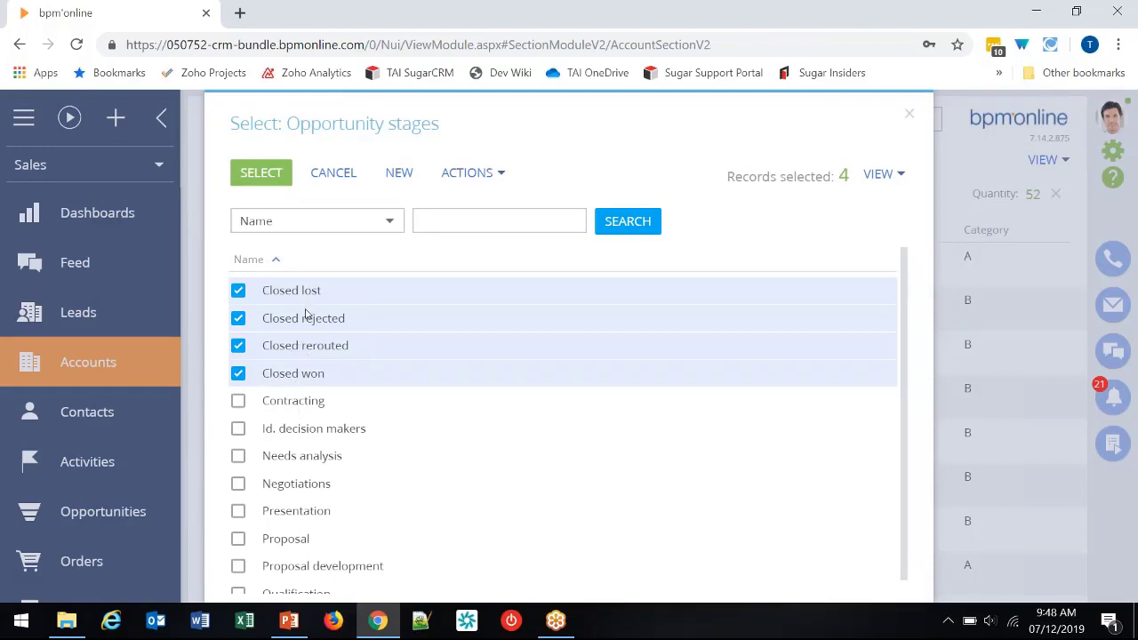
pyautogui.click(276, 176)
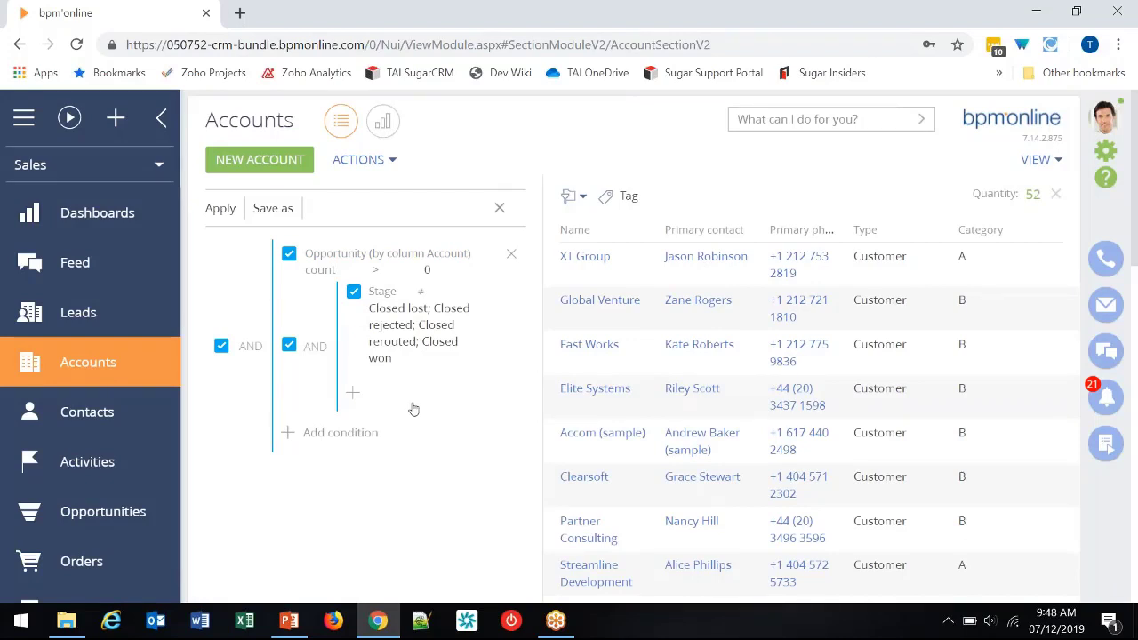
pyautogui.click(217, 207)
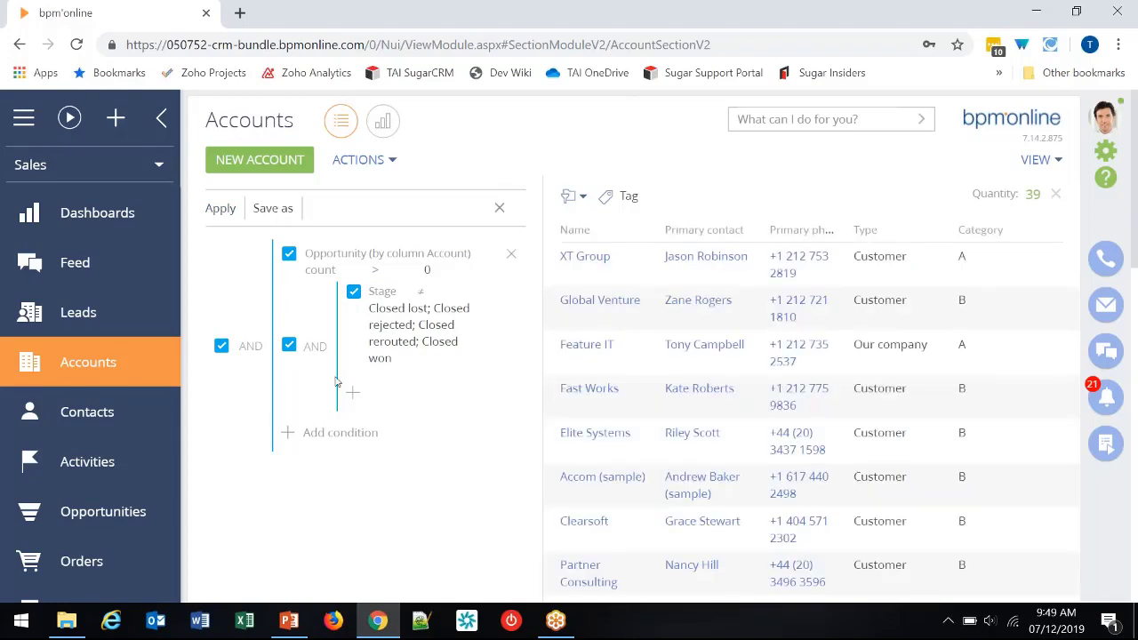
# Step: Replace the opportunity condition with one on the related object Activity (by column Account), using its Quantity column
pyautogui.click(514, 256)
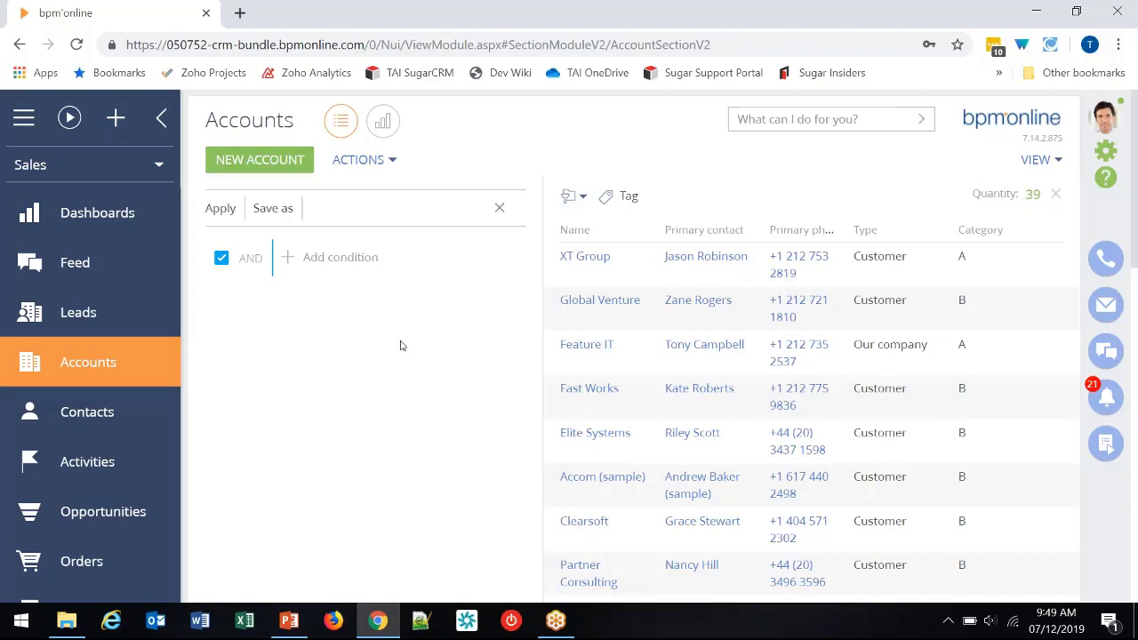
pyautogui.click(301, 260)
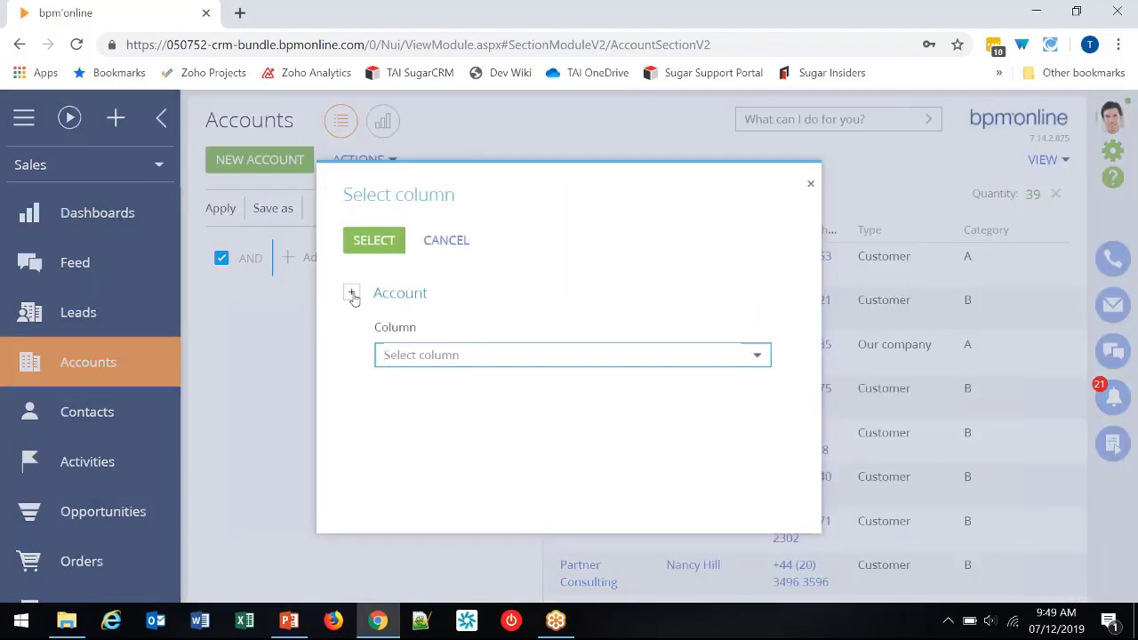
pyautogui.click(353, 296)
pyautogui.click(409, 328)
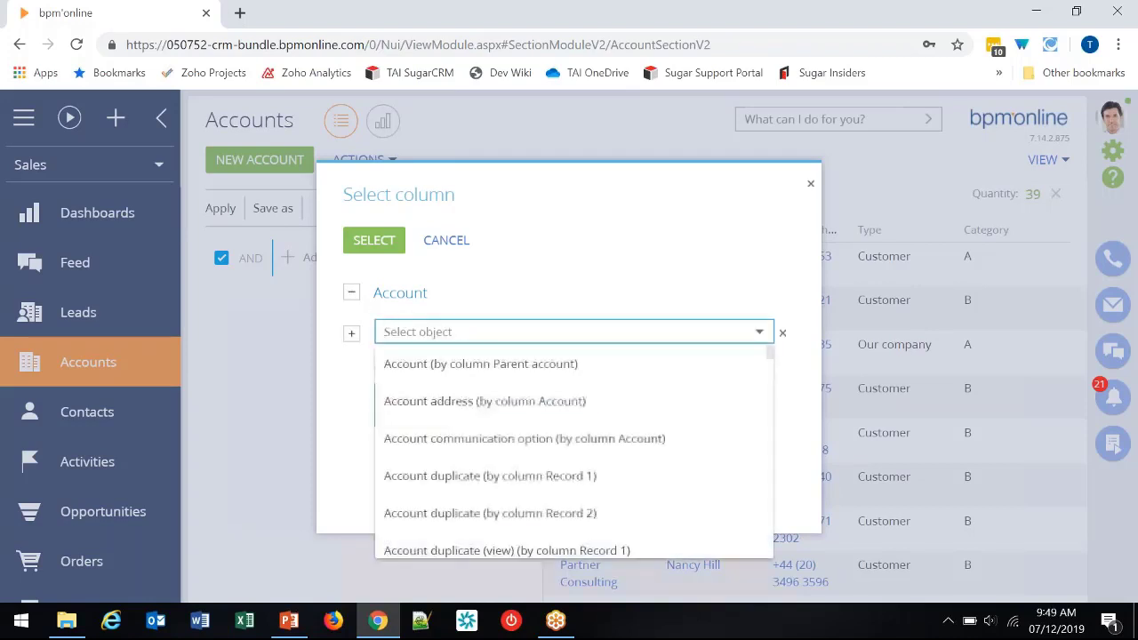
pyautogui.write('act')
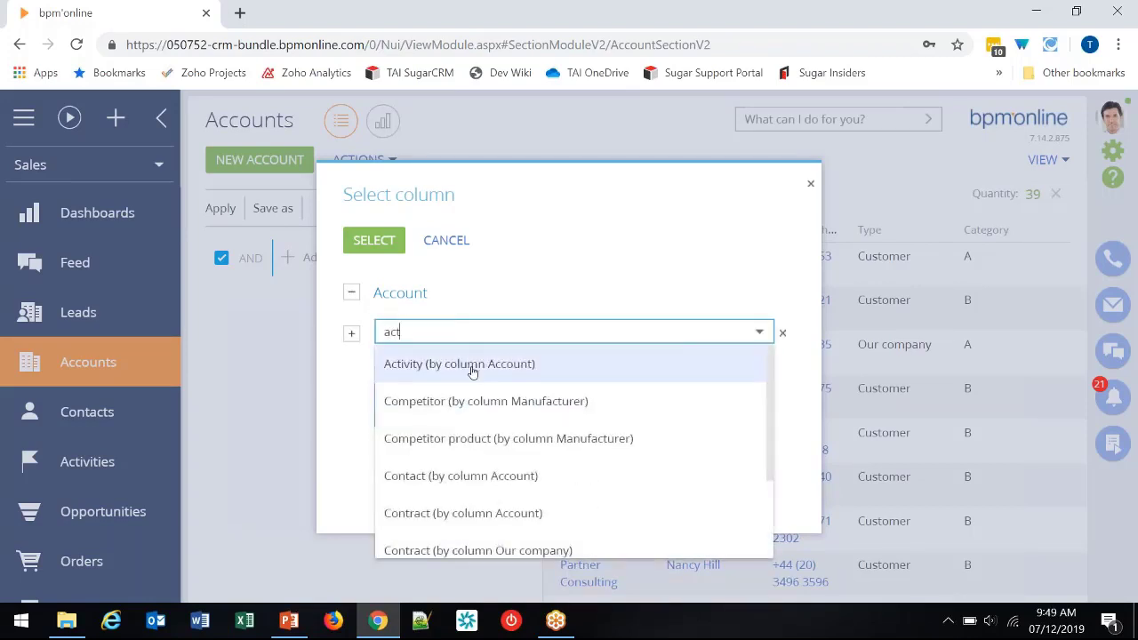
pyautogui.click(473, 372)
pyautogui.click(475, 396)
pyautogui.click(465, 156)
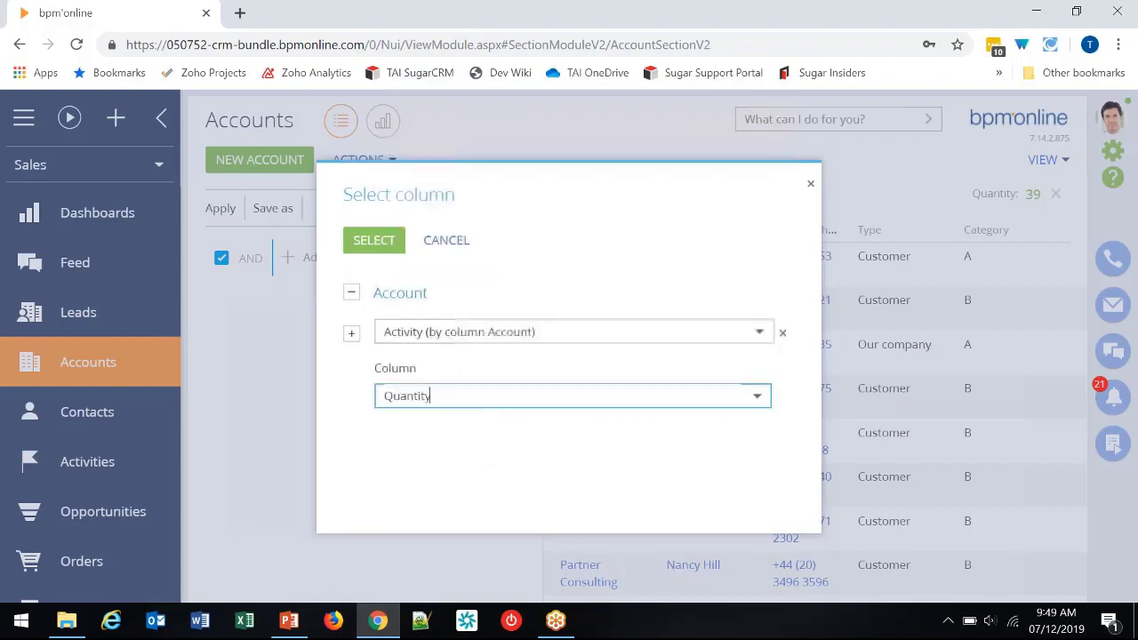
pyautogui.click(389, 243)
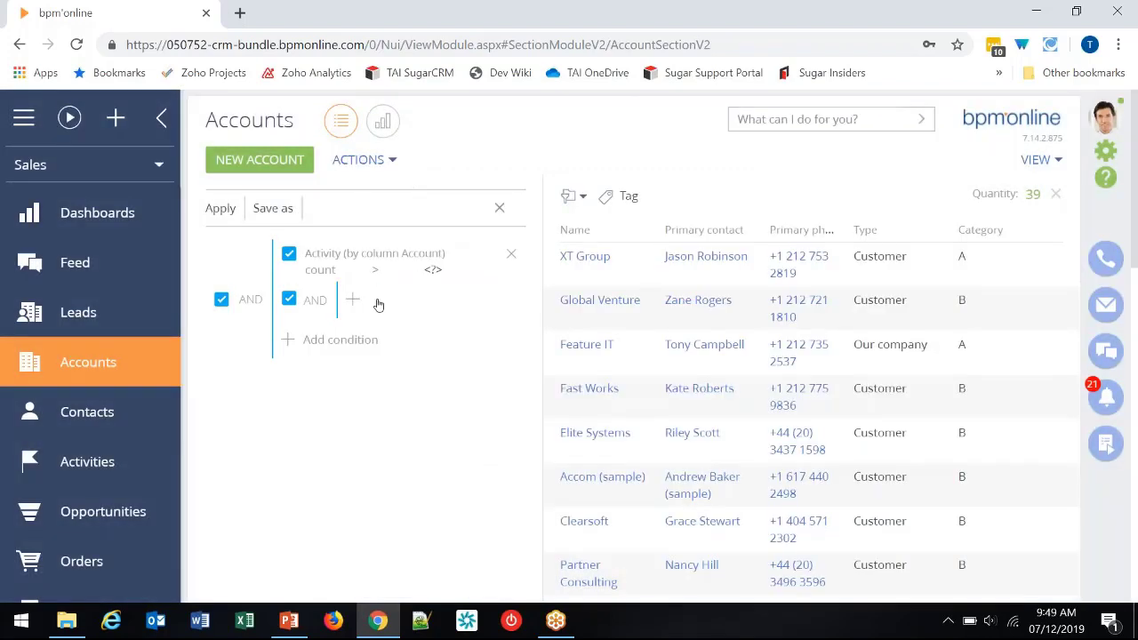
# Step: Change the activity condition from count to does not exist, and nest a condition on the activity's Due column beneath it
pyautogui.click(332, 276)
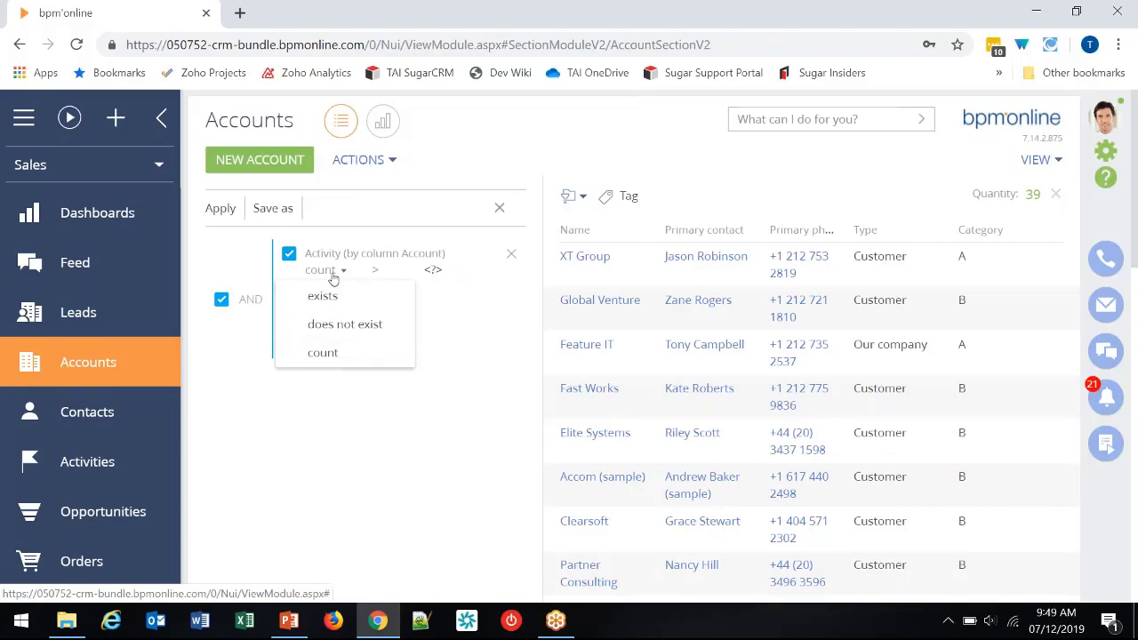
pyautogui.click(363, 331)
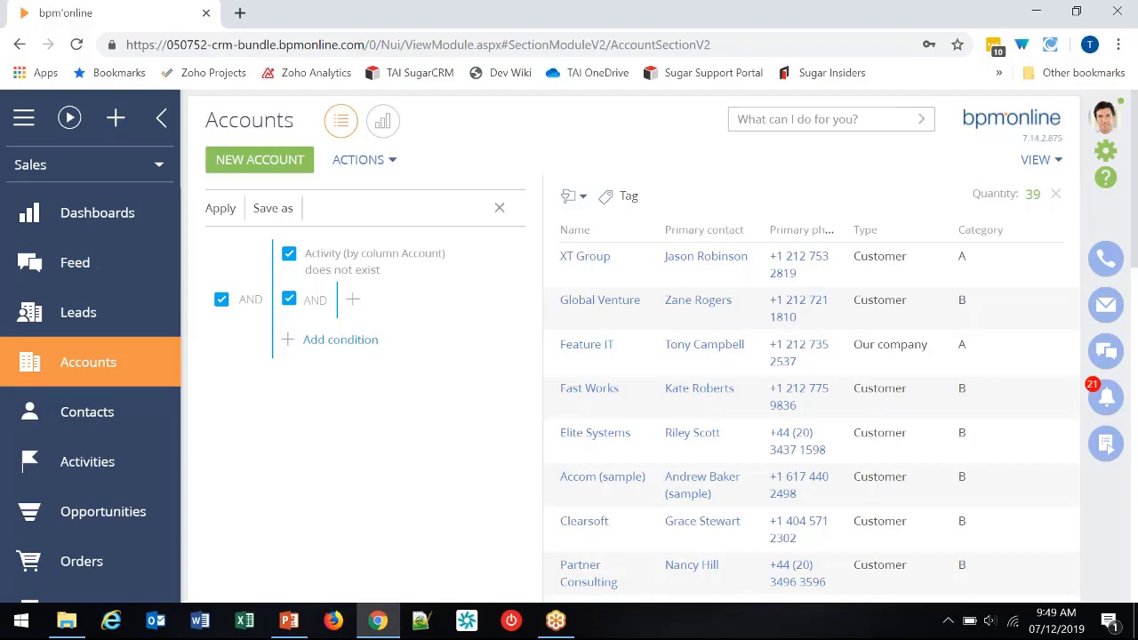
pyautogui.click(354, 302)
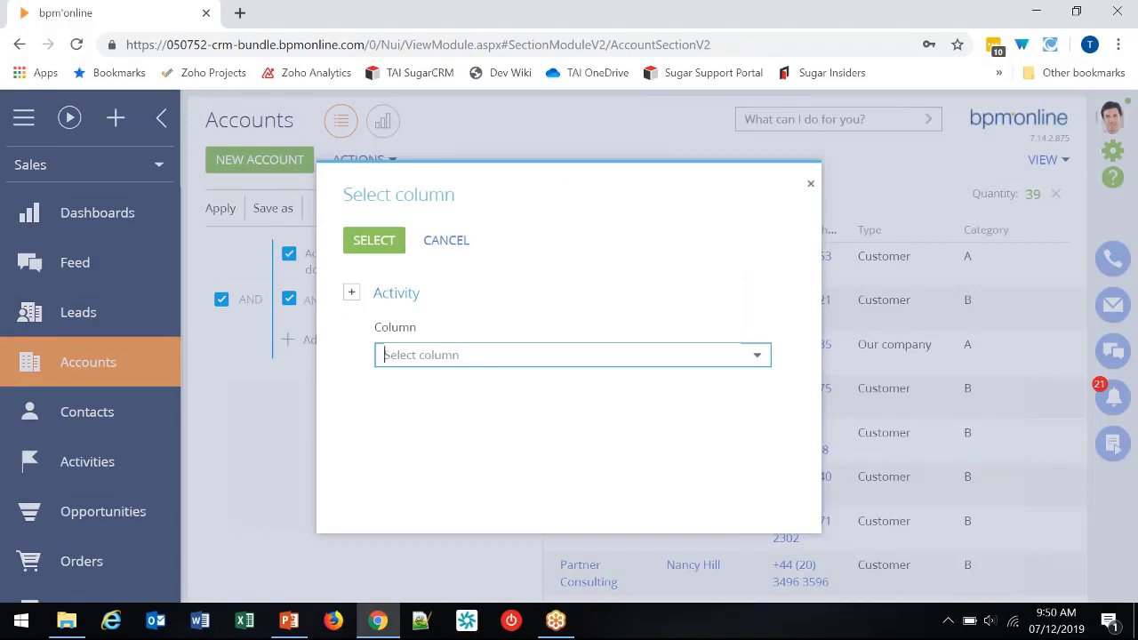
pyautogui.click(436, 355)
pyautogui.write('due')
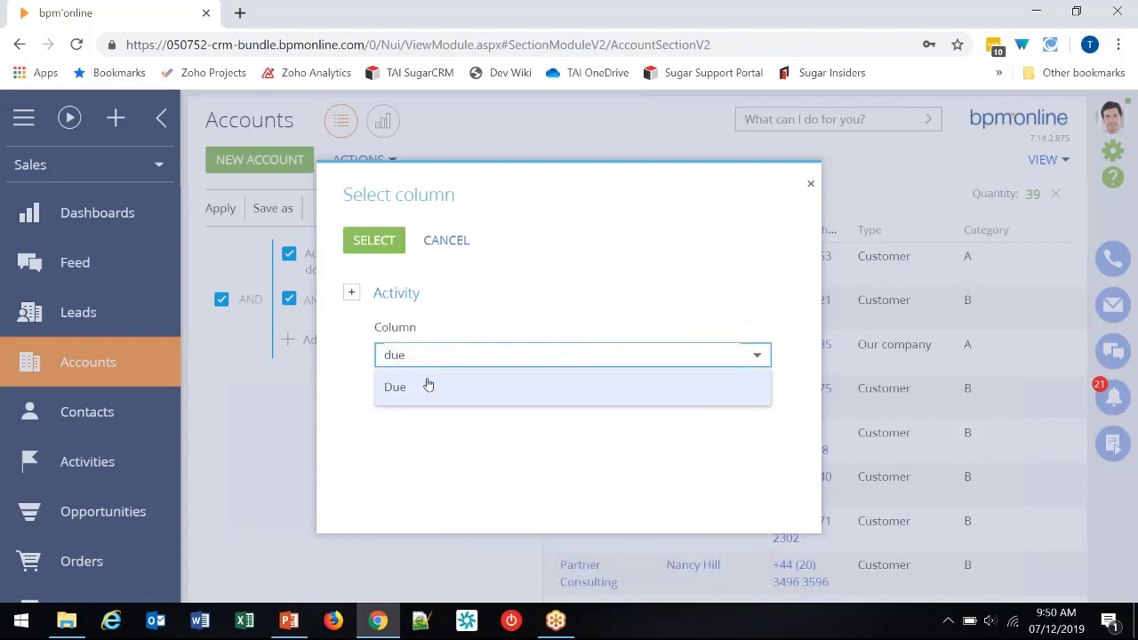
pyautogui.click(427, 385)
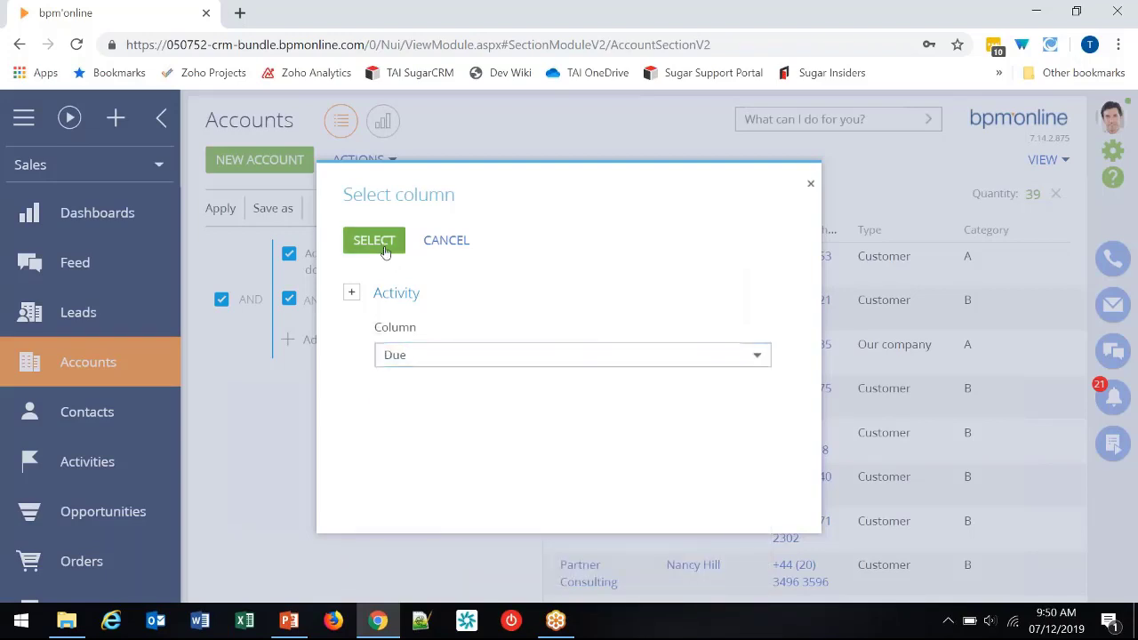
pyautogui.click(383, 247)
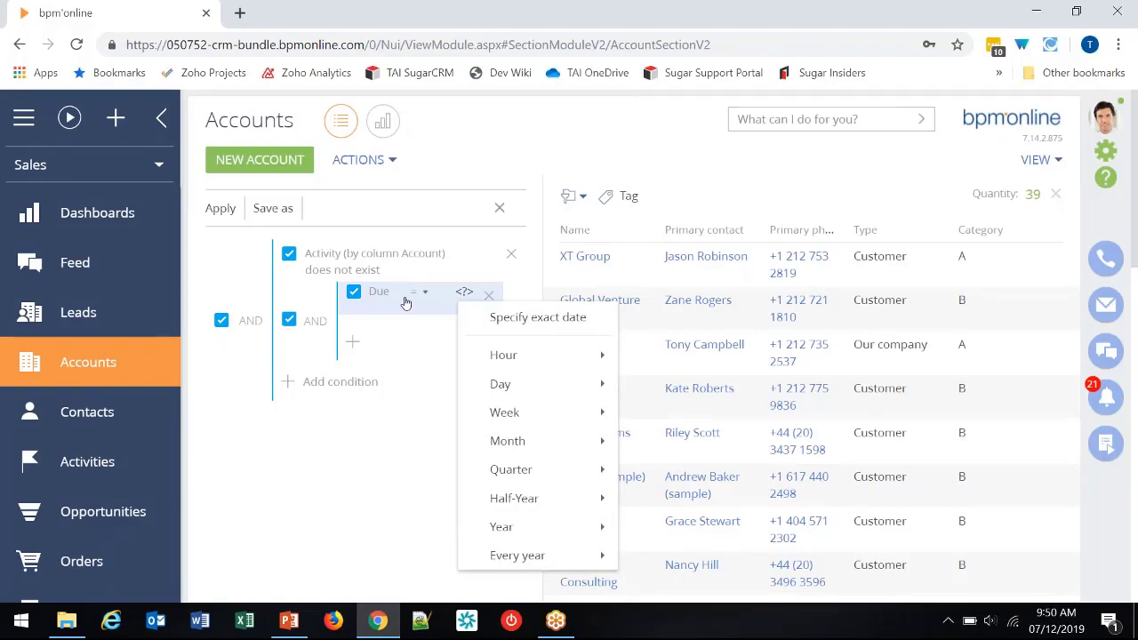
# Step: Set the Due condition to the previous 90 days and apply the filter to the account list
pyautogui.moveTo(514, 358)
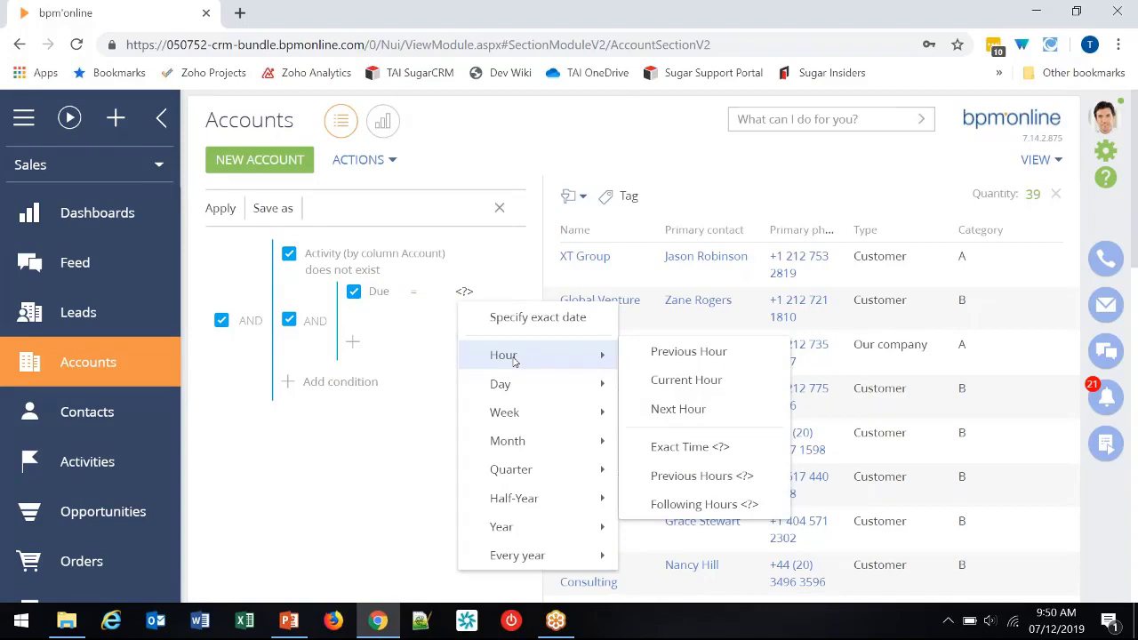
pyautogui.moveTo(509, 391)
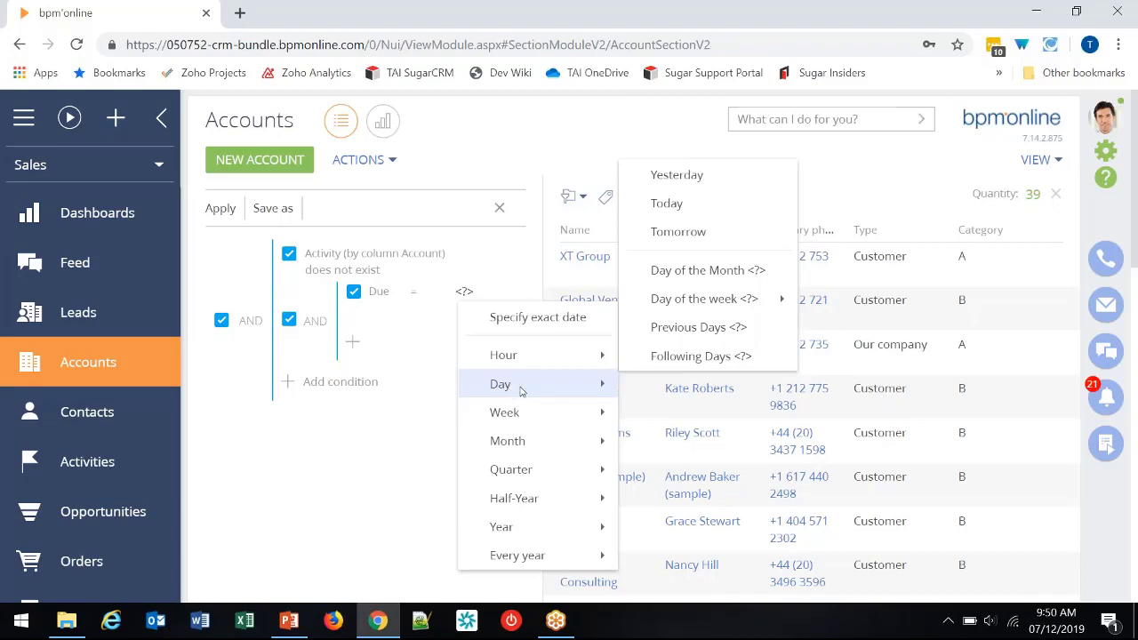
pyautogui.click(725, 331)
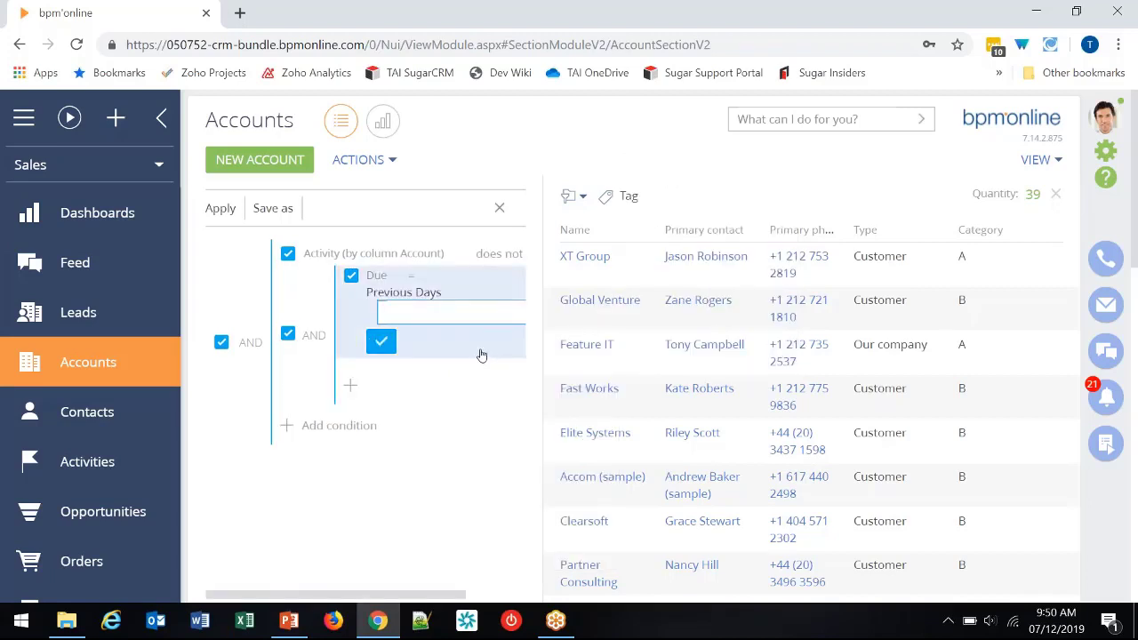
pyautogui.write('90')
pyautogui.click(383, 341)
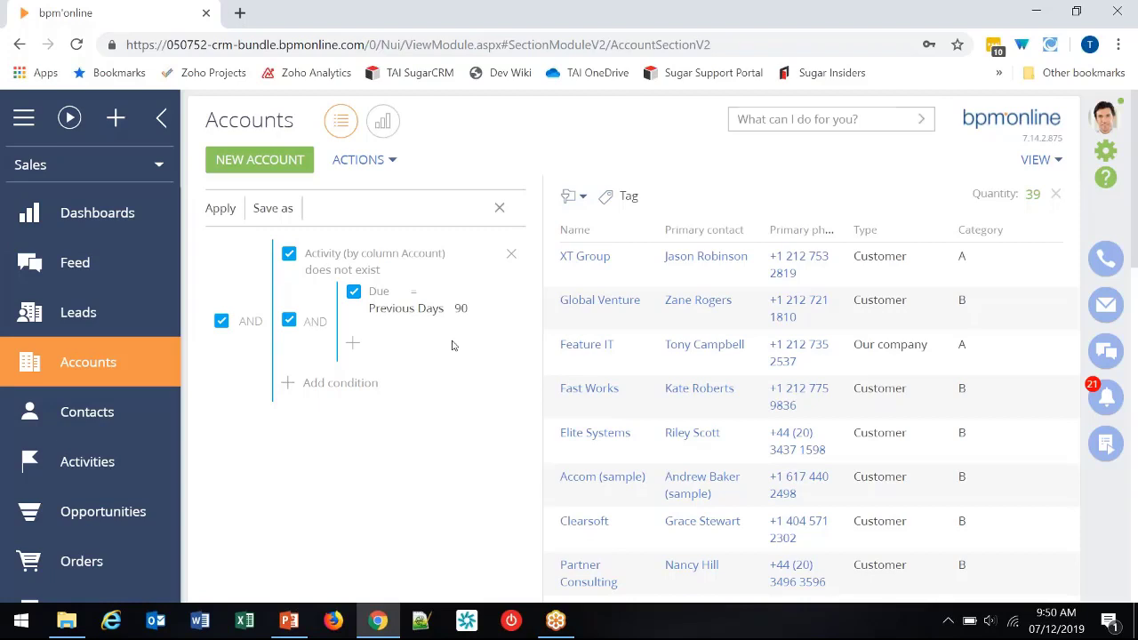
pyautogui.click(232, 217)
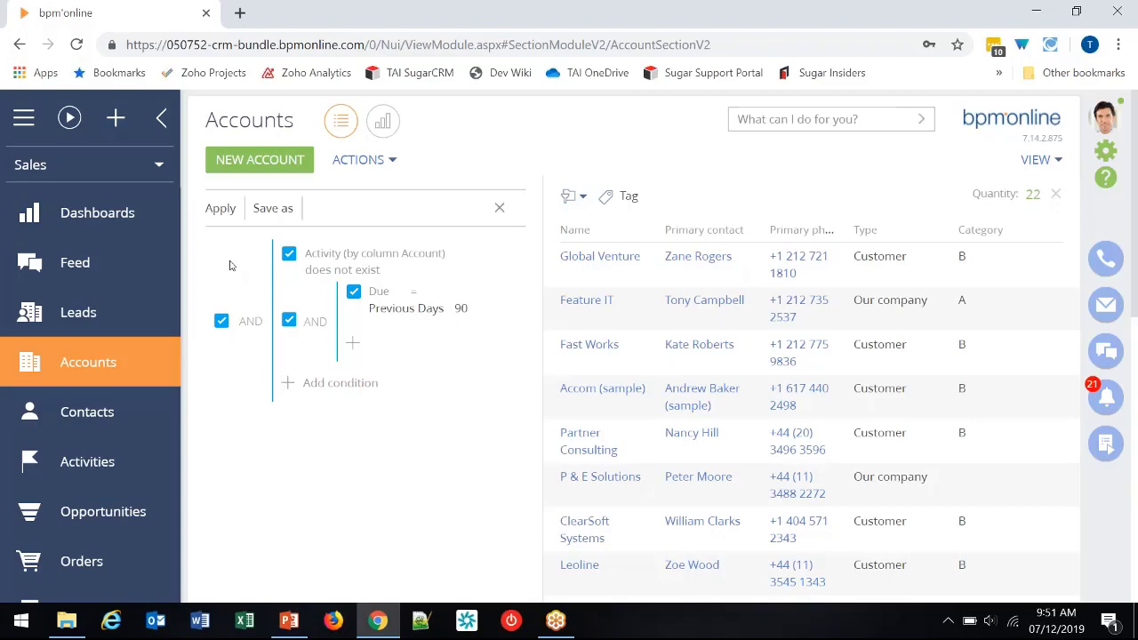
# Step: Close the account filter setup and open the Contacts section's filter in advanced mode
pyautogui.click(499, 207)
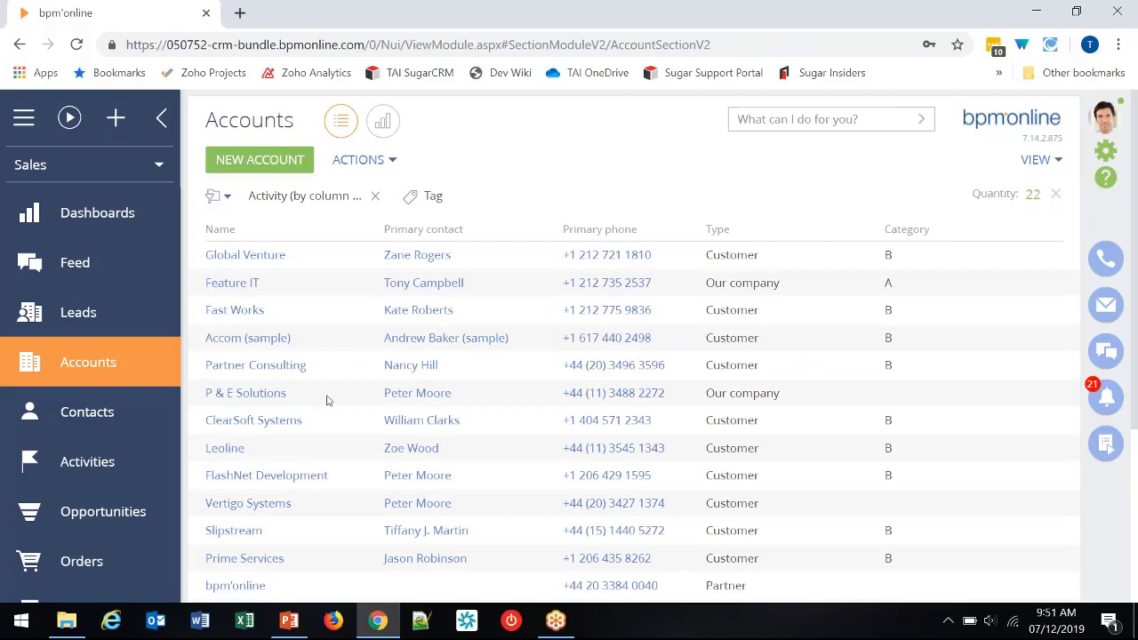
pyautogui.click(101, 418)
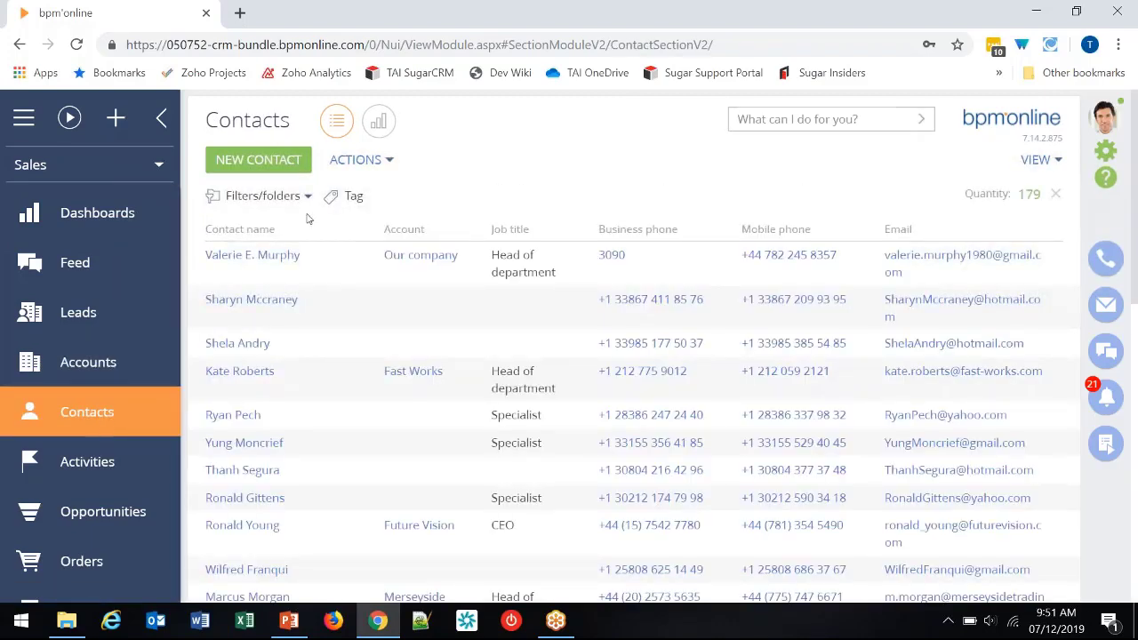
pyautogui.click(306, 197)
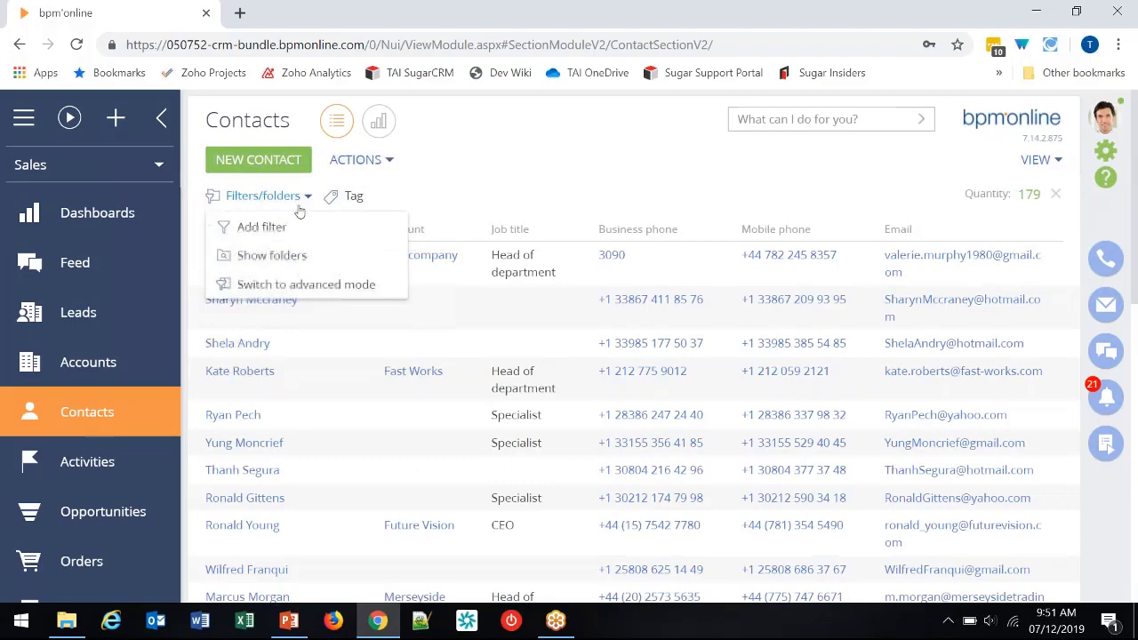
pyautogui.click(292, 285)
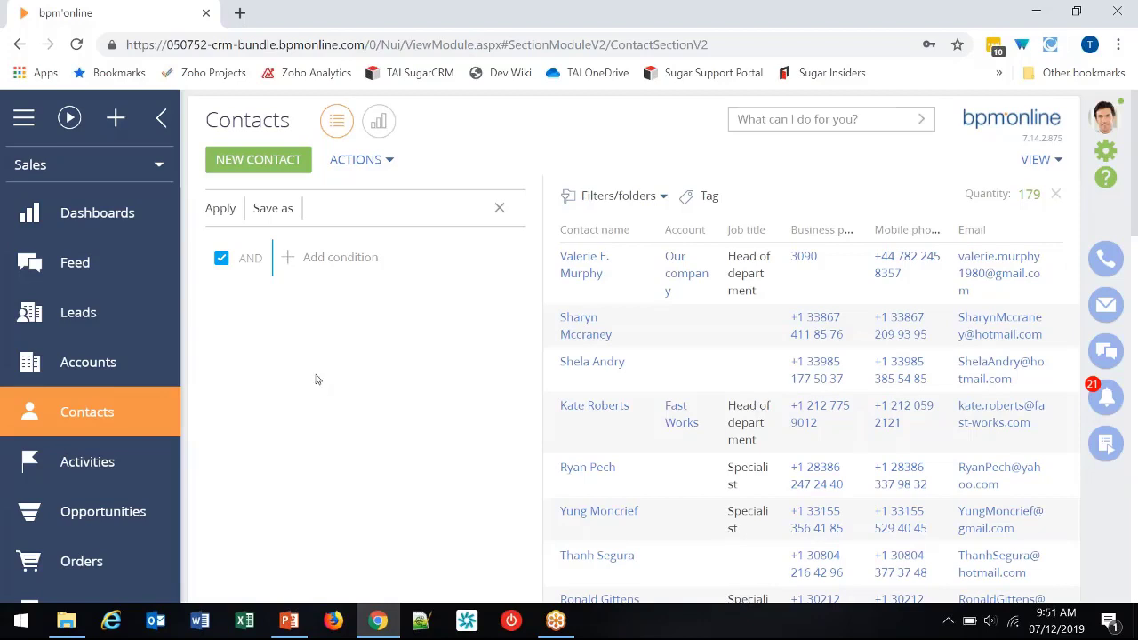
# Step: Add a contact condition on the related object Account (by column Primary contact), using its Quantity column
pyautogui.click(307, 257)
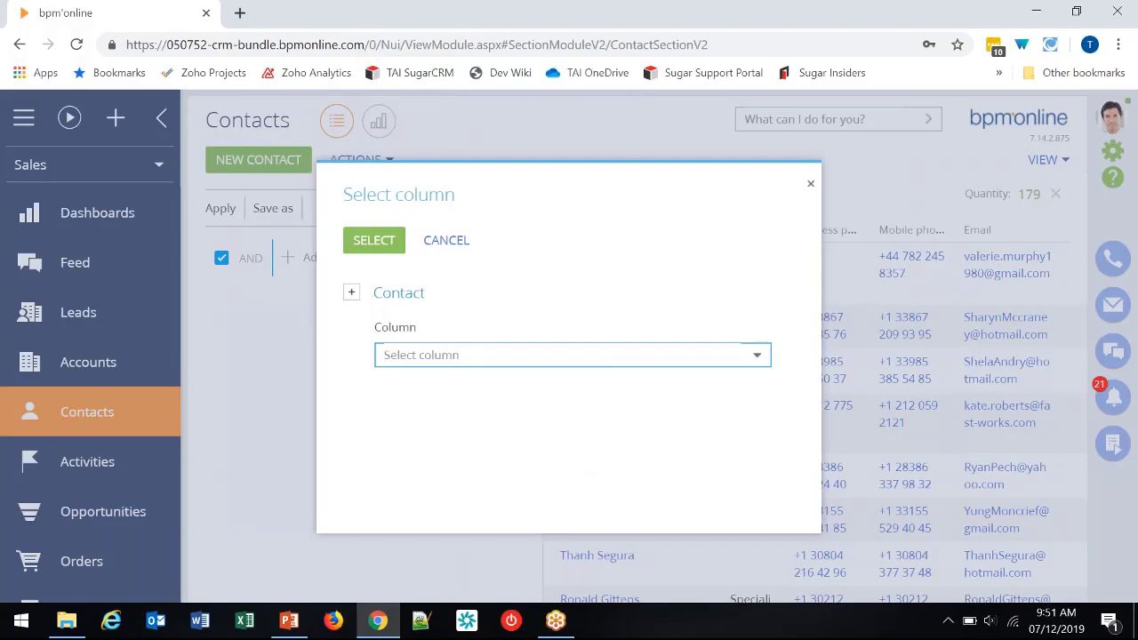
pyautogui.click(353, 297)
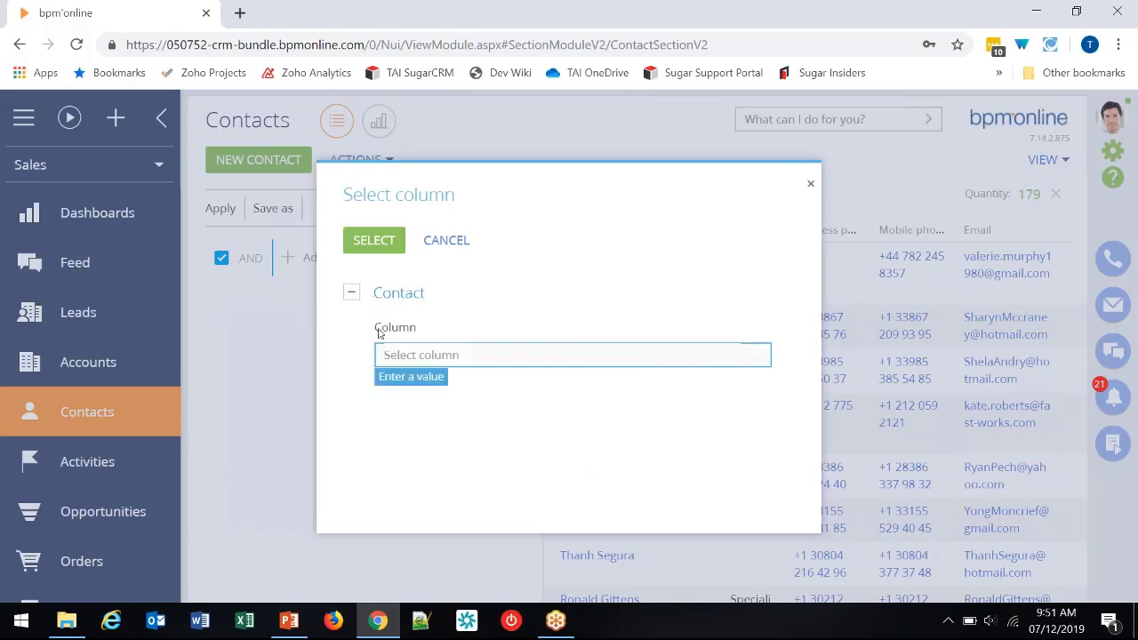
pyautogui.click(412, 332)
pyautogui.write('acc')
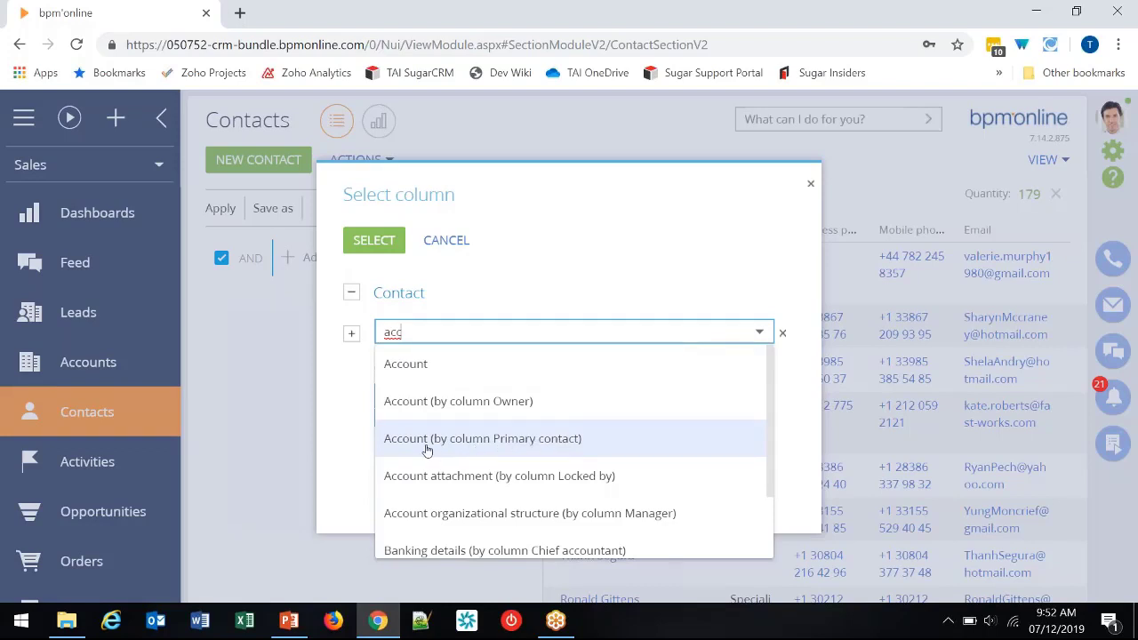
pyautogui.click(533, 450)
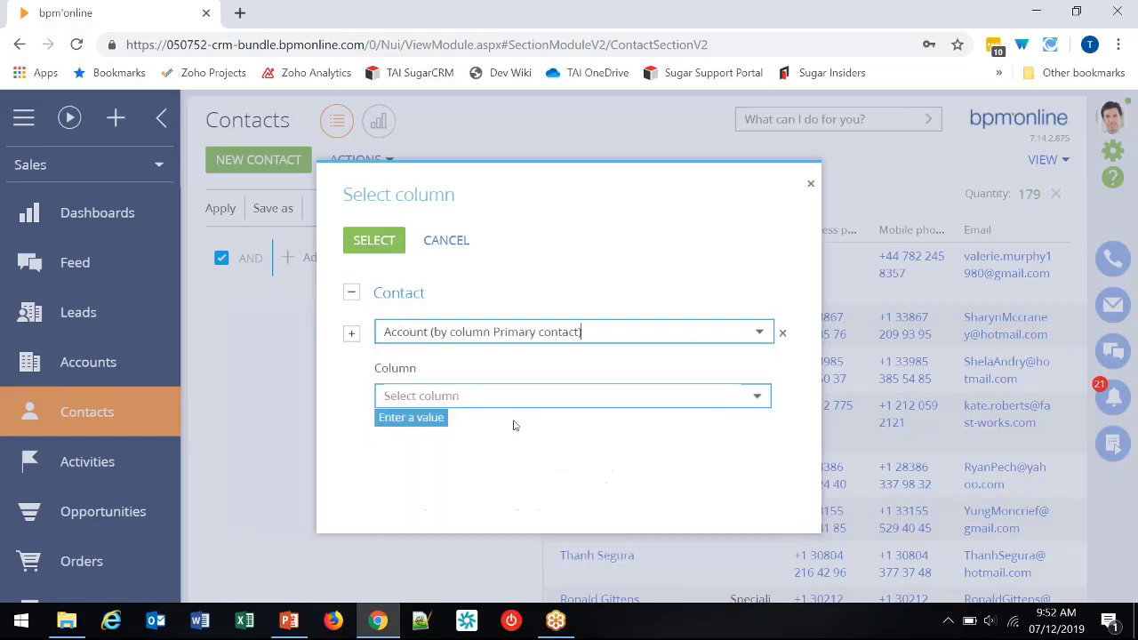
pyautogui.click(439, 396)
pyautogui.click(431, 429)
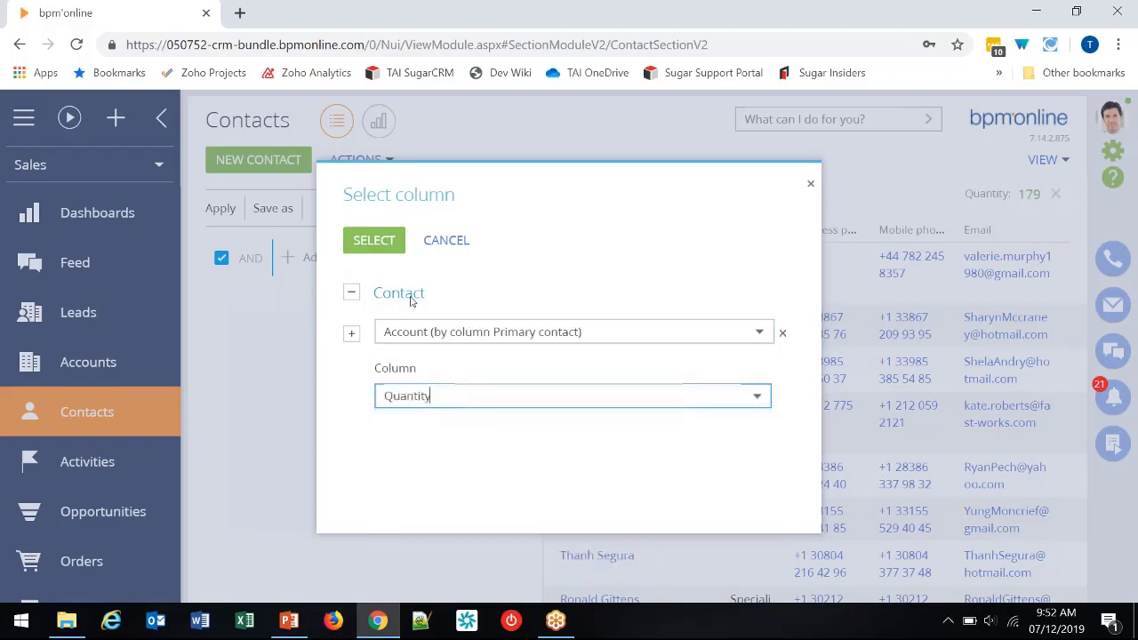
pyautogui.click(377, 240)
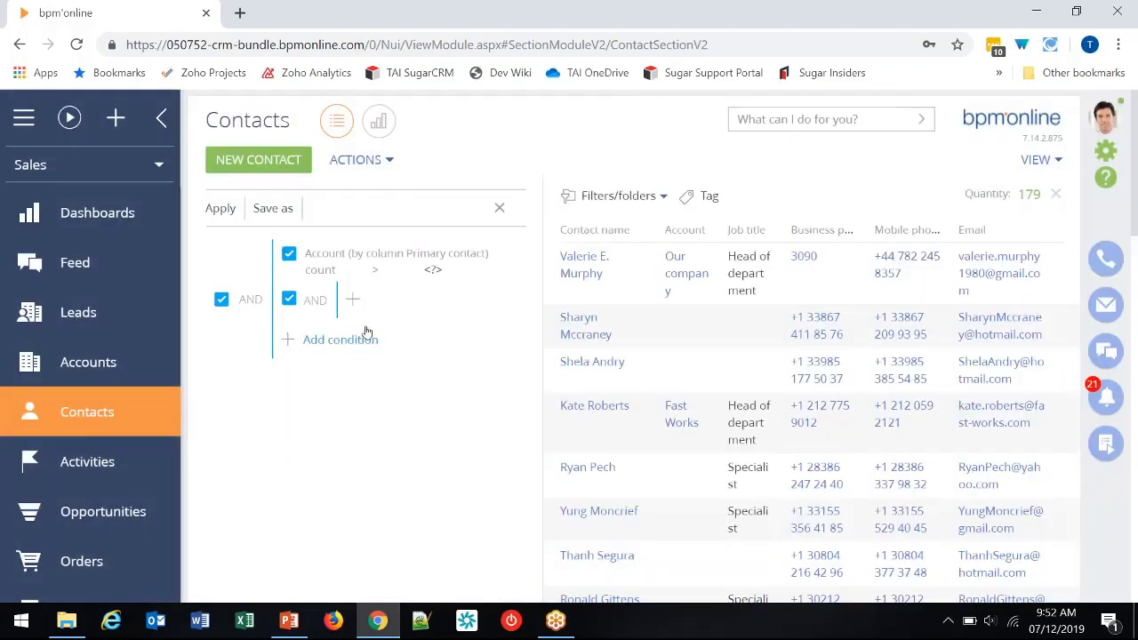
# Step: Change the primary contact condition from count to exists, and apply the filter to the contact list
pyautogui.click(335, 271)
pyautogui.click(323, 294)
pyautogui.click(222, 208)
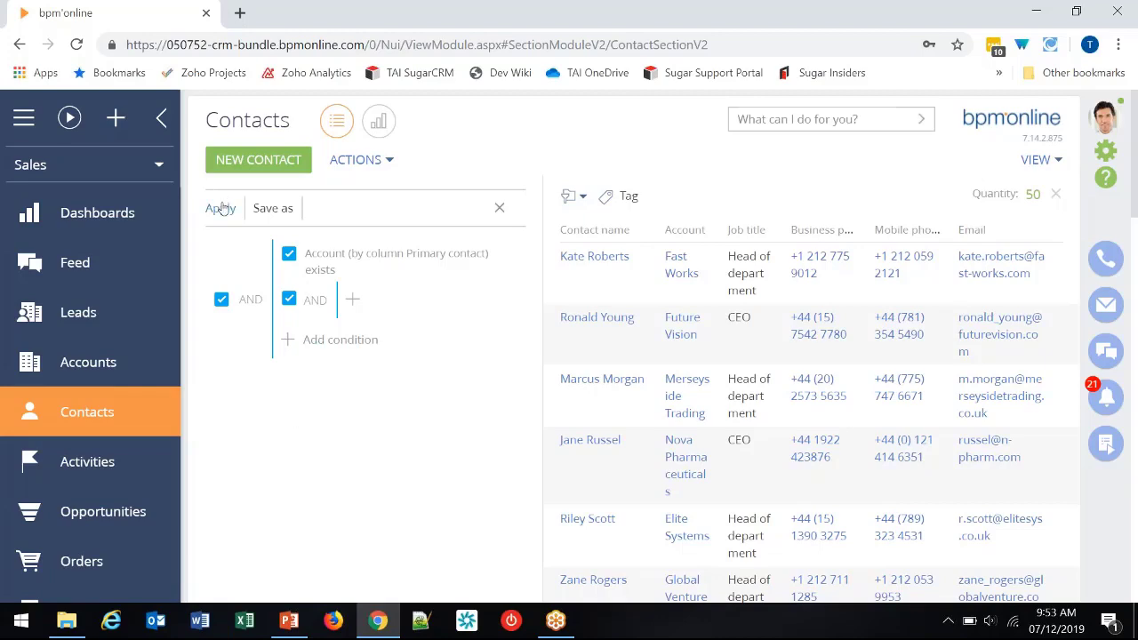
# Step: Save the contact filter as a new folder named Primary Contacts
pyautogui.click(273, 208)
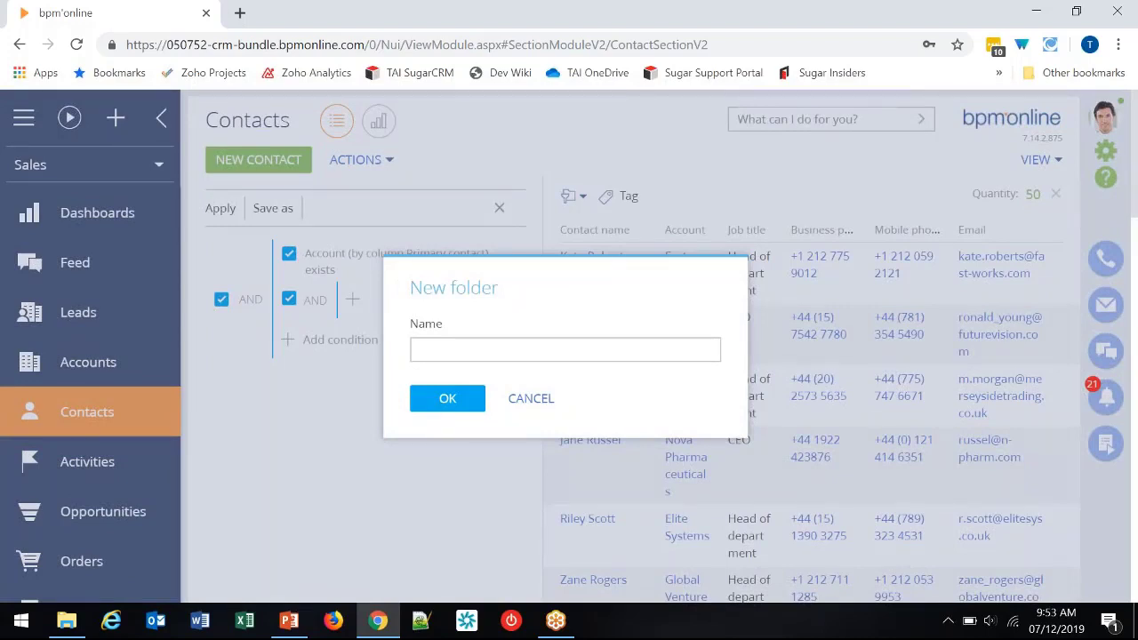
pyautogui.click(433, 347)
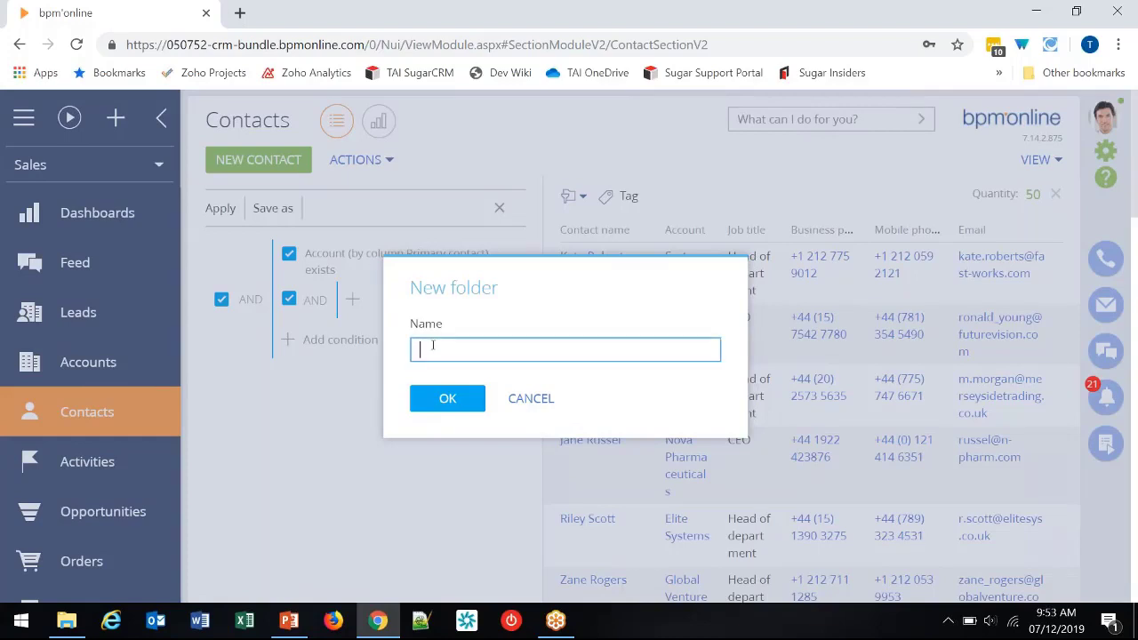
pyautogui.write('Primary Contacts')
pyautogui.click(445, 400)
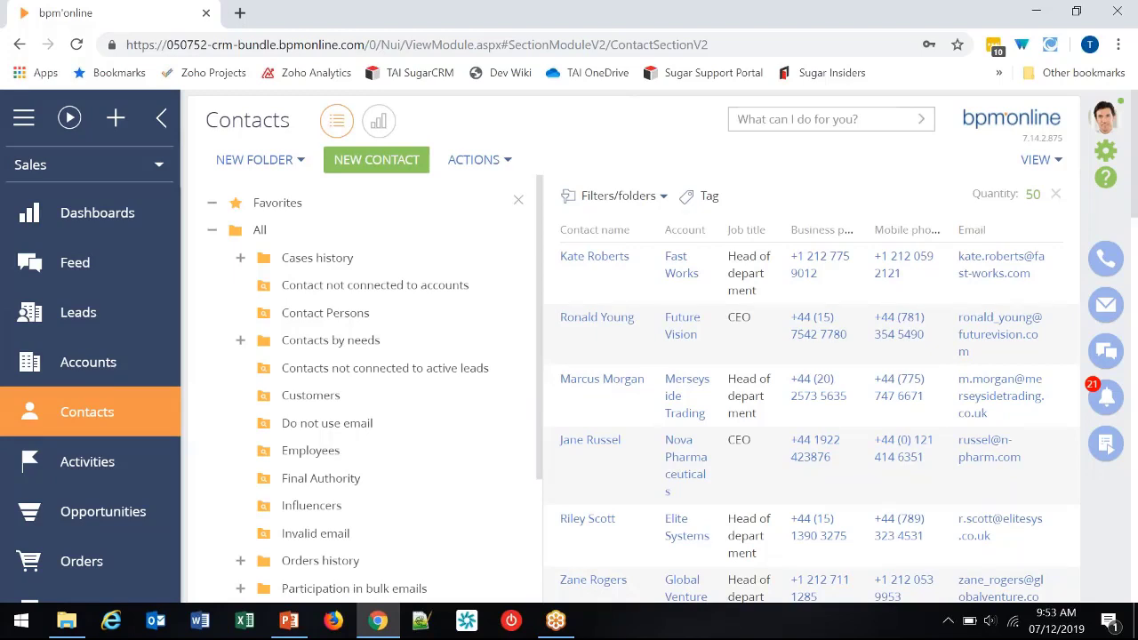
# Step: Hide the contact folder tree, show it again, and look through the list of saved folders
pyautogui.click(518, 201)
pyautogui.click(300, 196)
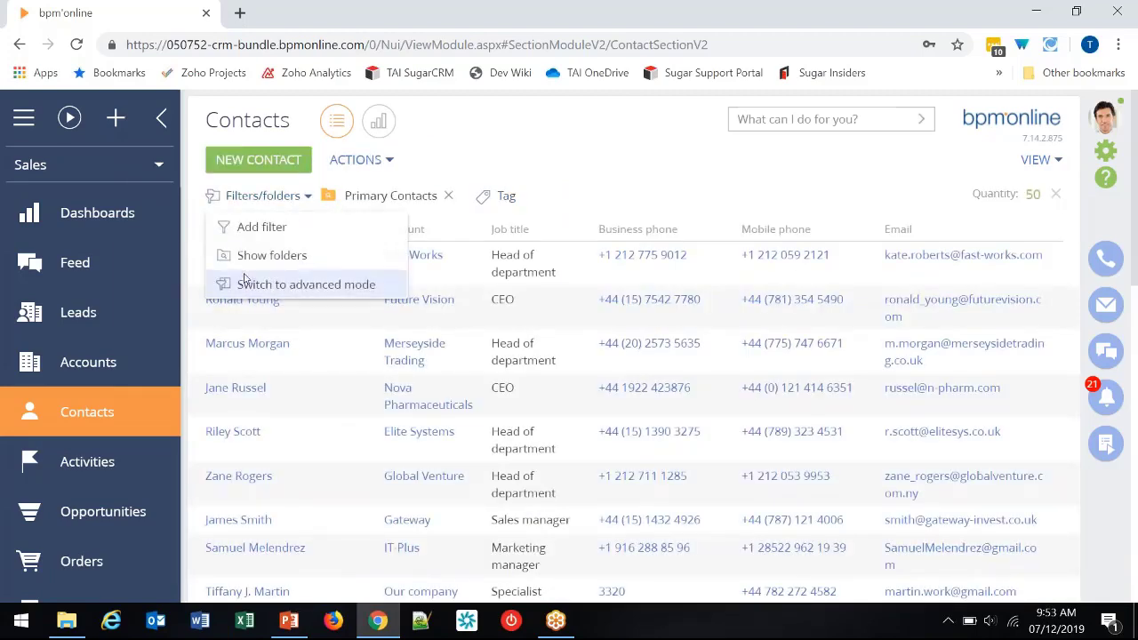
pyautogui.click(280, 258)
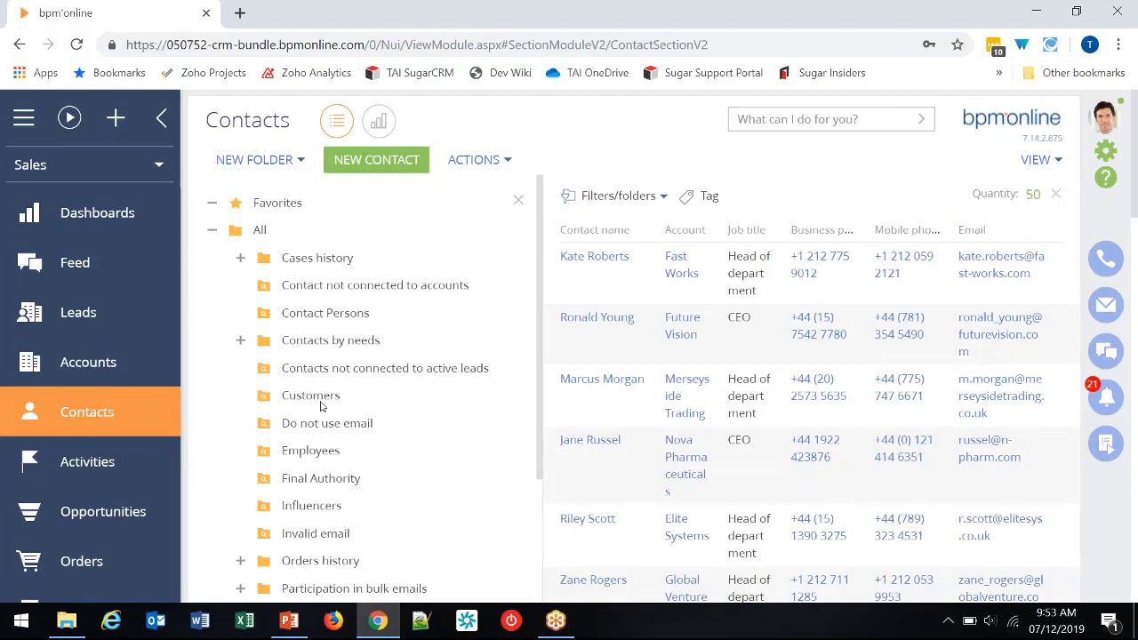
pyautogui.scroll(-2, 322, 405)
pyautogui.scroll(1, 314, 425)
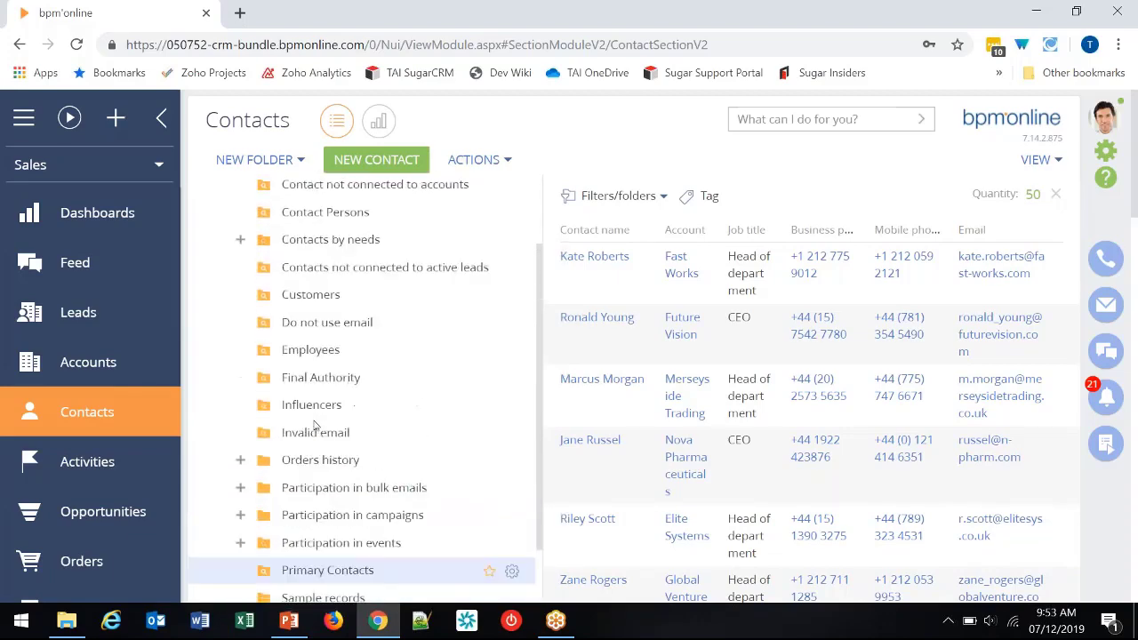
pyautogui.scroll(1, 314, 425)
pyautogui.scroll(-2, 314, 425)
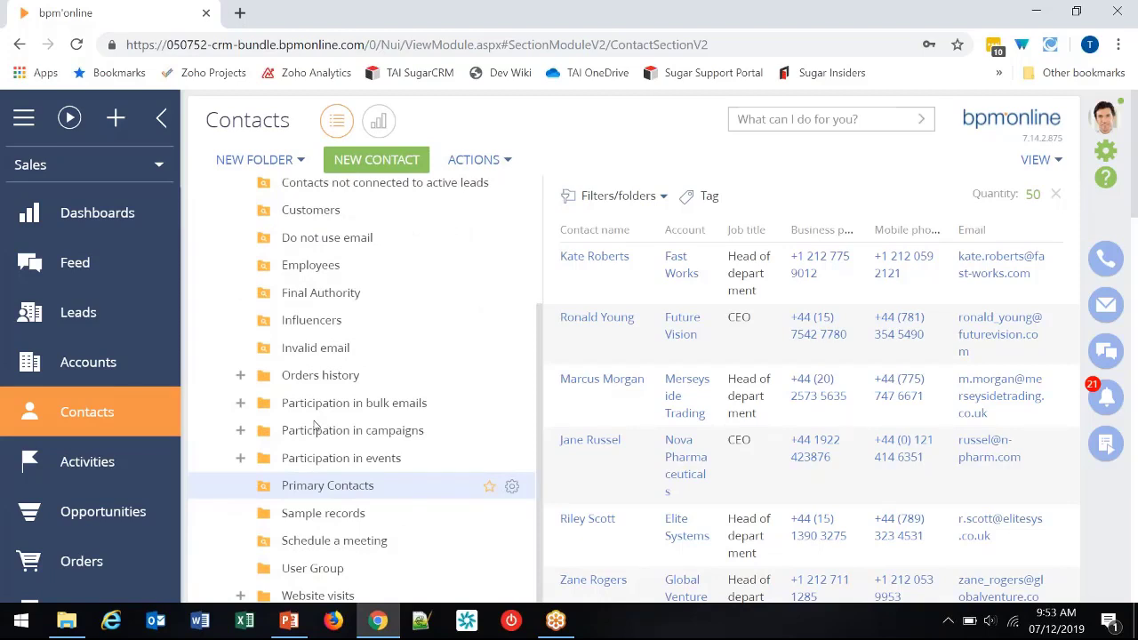
pyautogui.scroll(1, 314, 425)
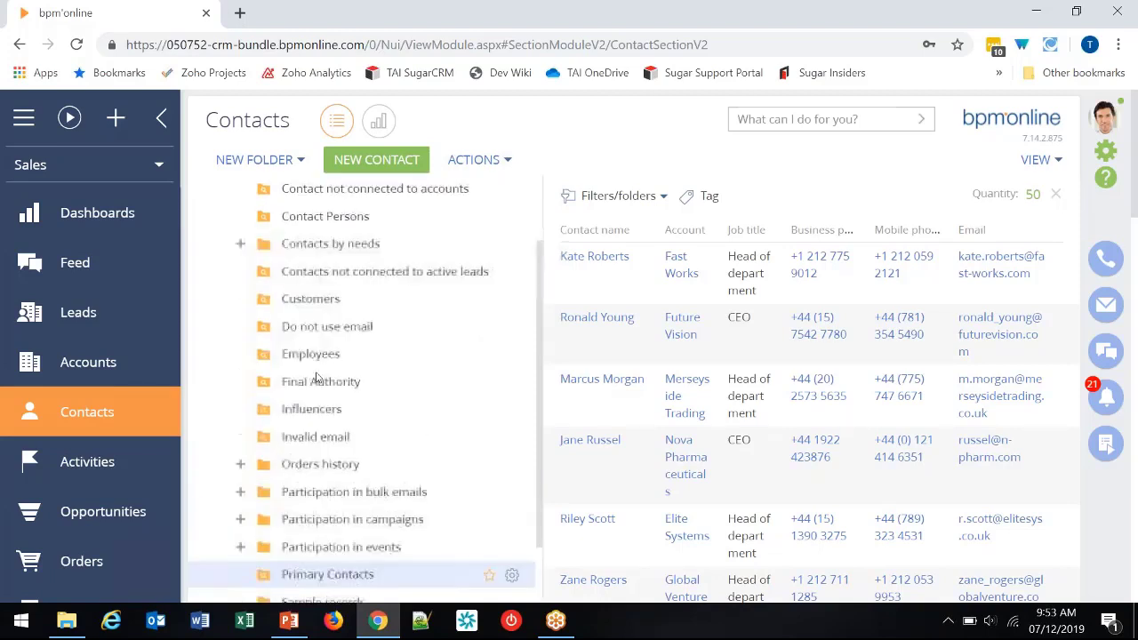
# Step: View the contacts in the Customers folder, followed by those in the Primary Contacts folder
pyautogui.click(314, 301)
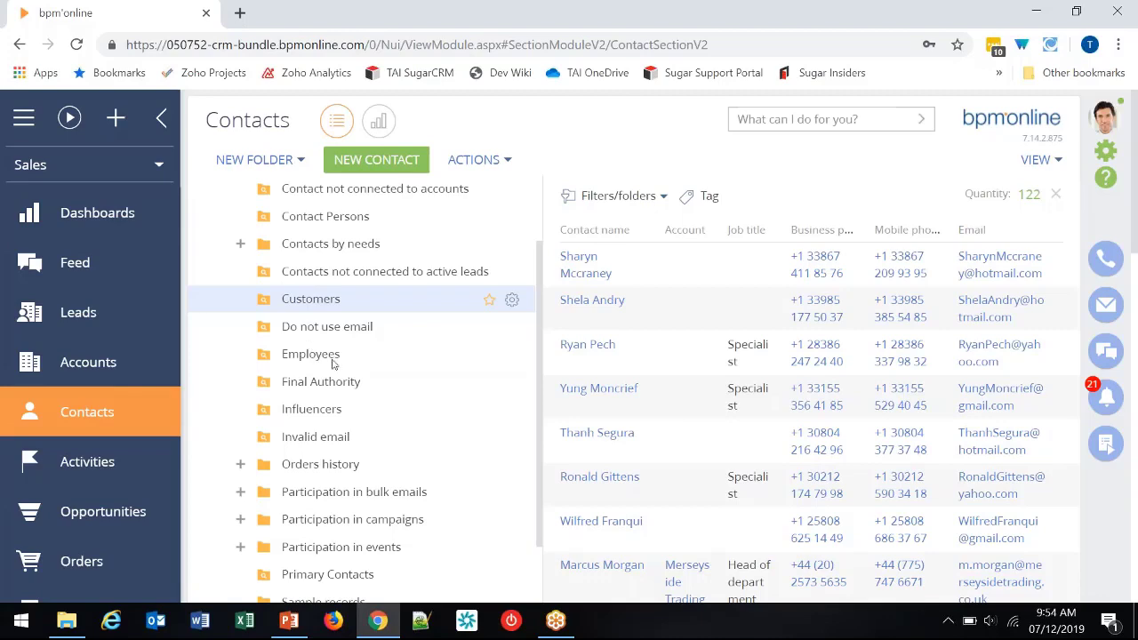
pyautogui.scroll(-1, 333, 363)
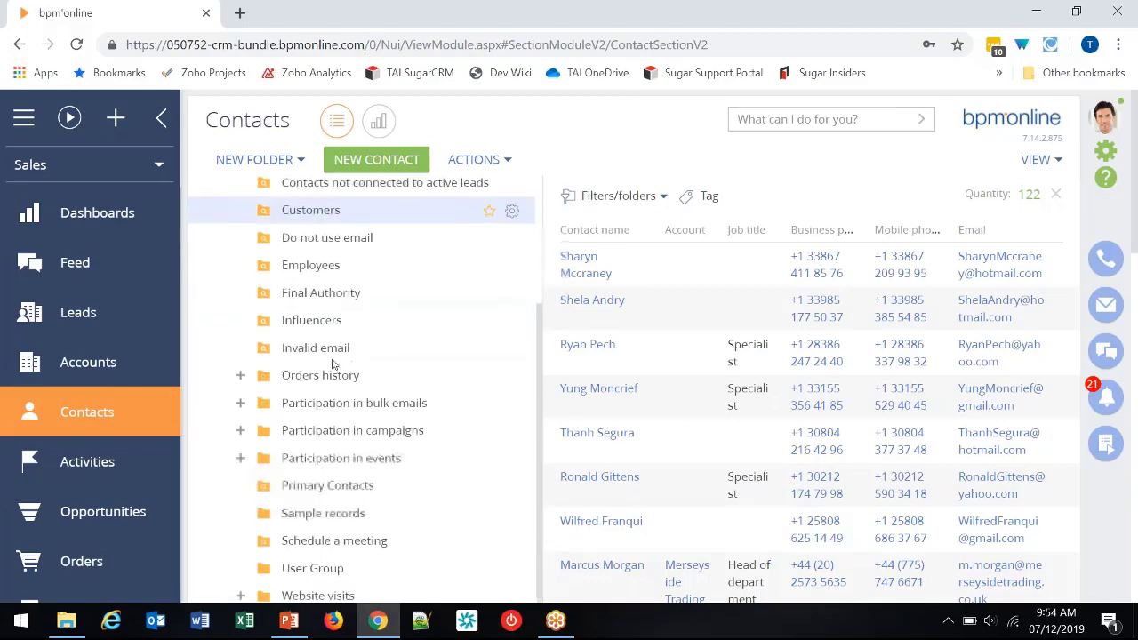
pyautogui.click(360, 487)
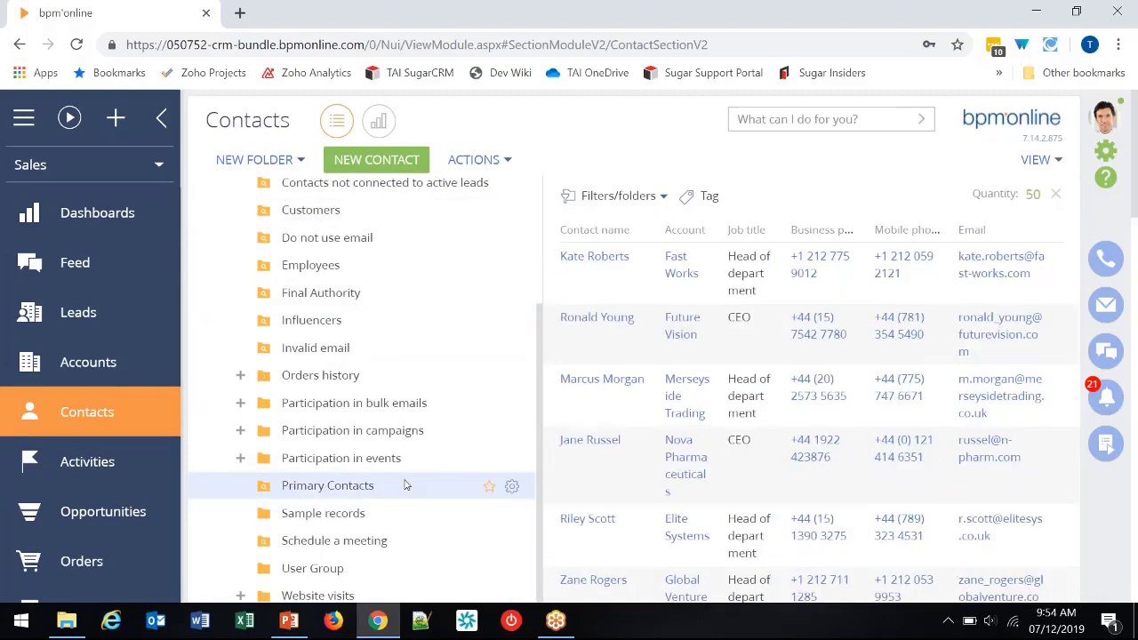
# Step: Inspect the filter conditions of the Primary Contacts folder and return to the folder tree
pyautogui.click(513, 489)
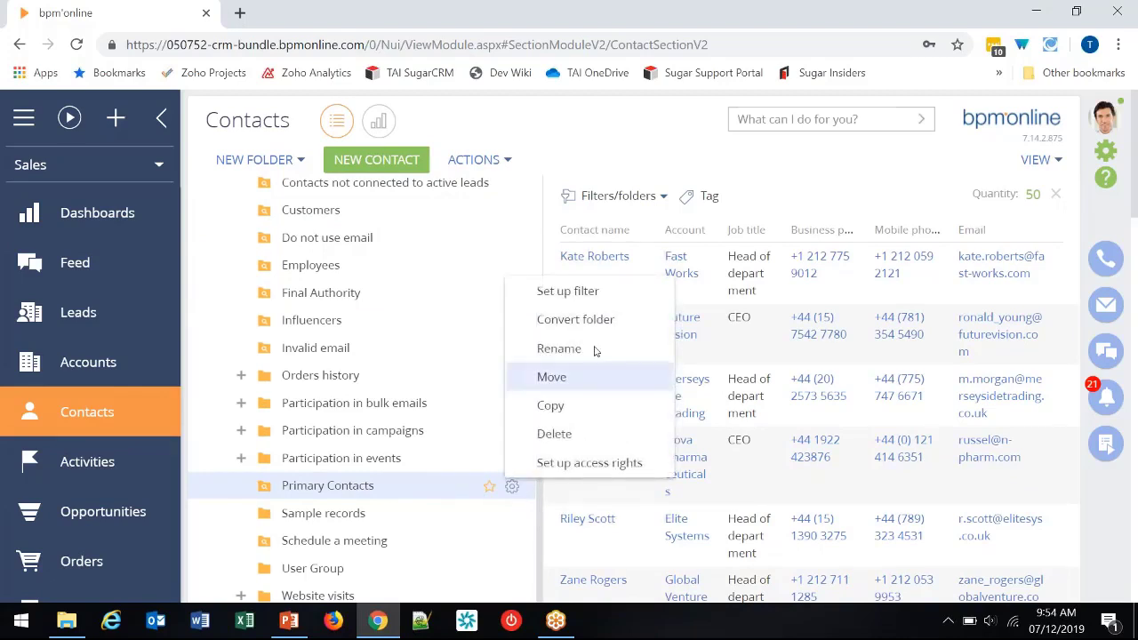
pyautogui.click(604, 303)
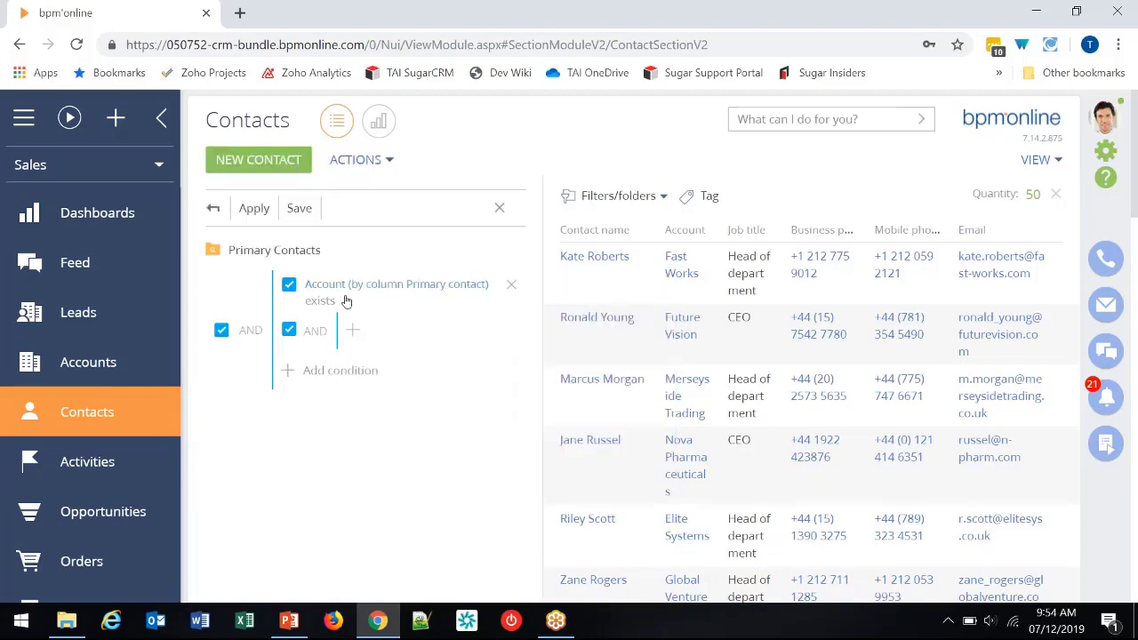
pyautogui.click(216, 217)
pyautogui.scroll(-3, 457, 483)
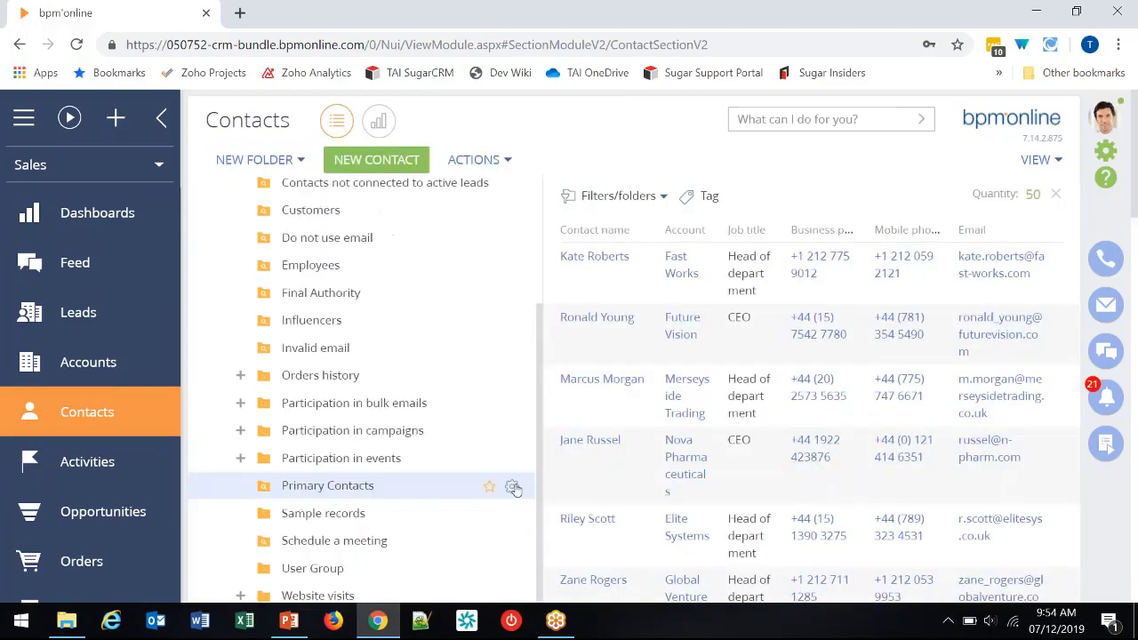
# Step: View the management options for the Primary Contacts folder, and expand and collapse the Orders history folder
pyautogui.click(514, 487)
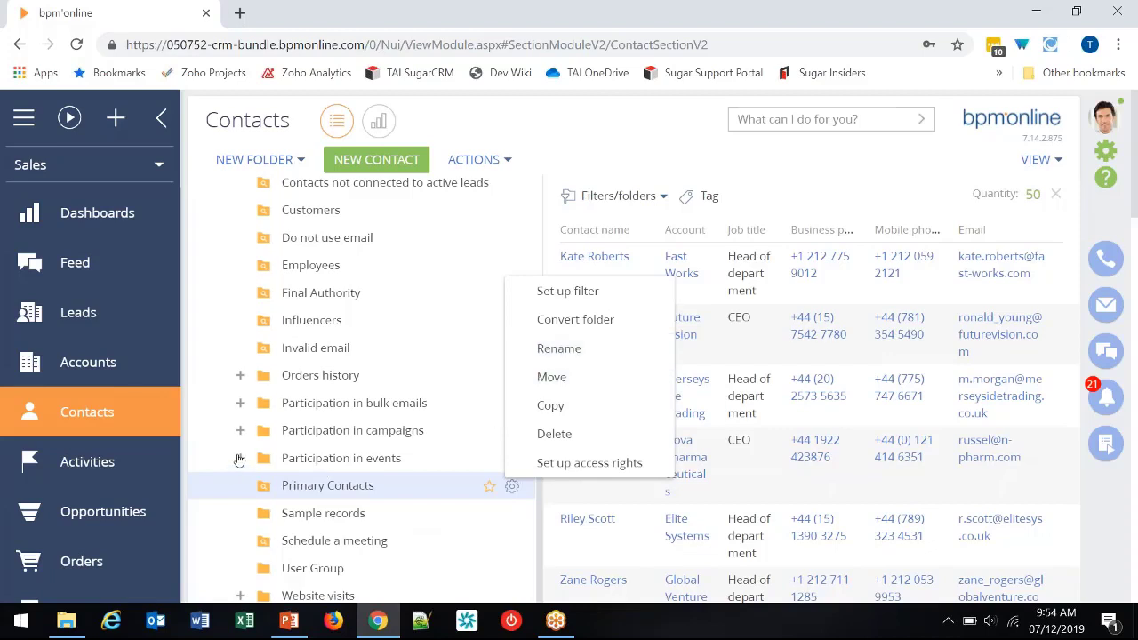
pyautogui.click(241, 378)
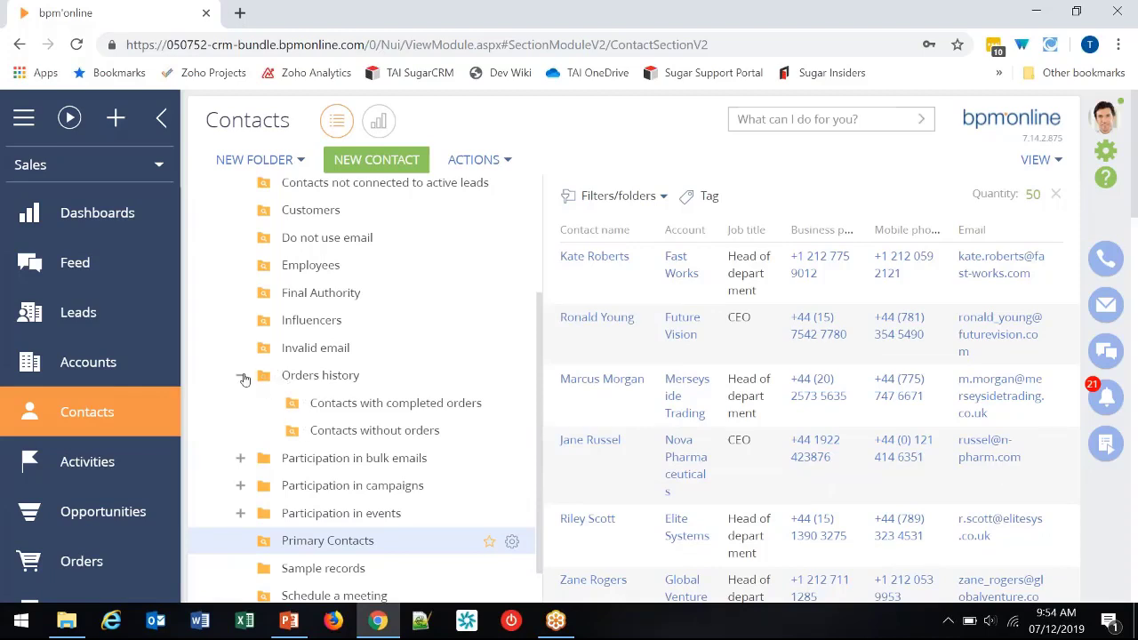
pyautogui.click(241, 378)
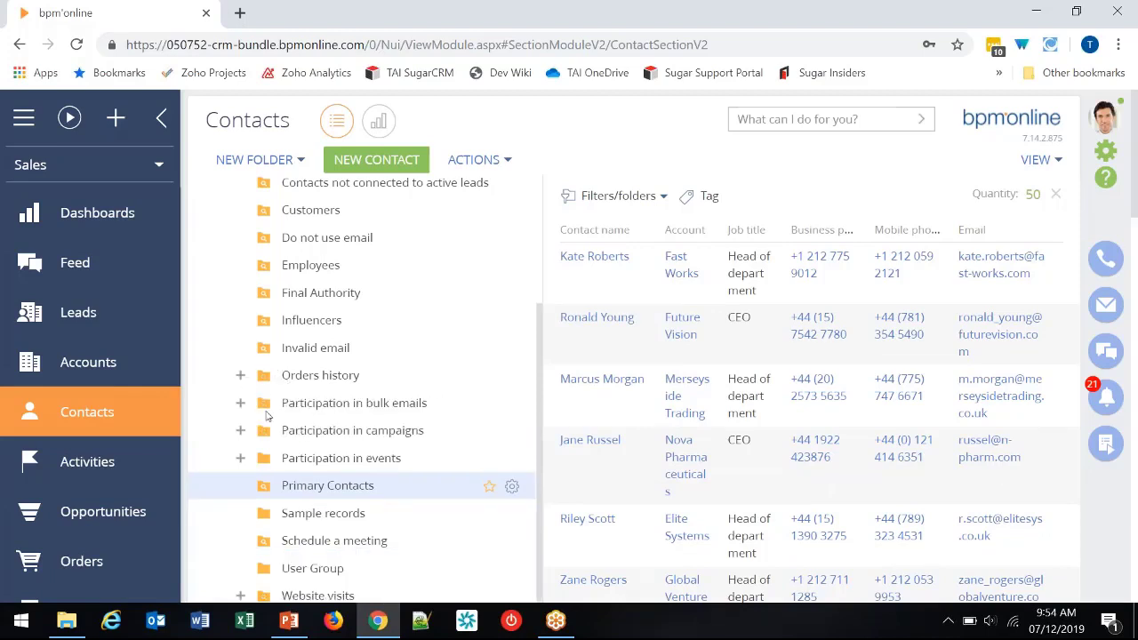
# Step: Grant the Finance group read access to the Primary Contacts folder and save the access rights
pyautogui.click(514, 488)
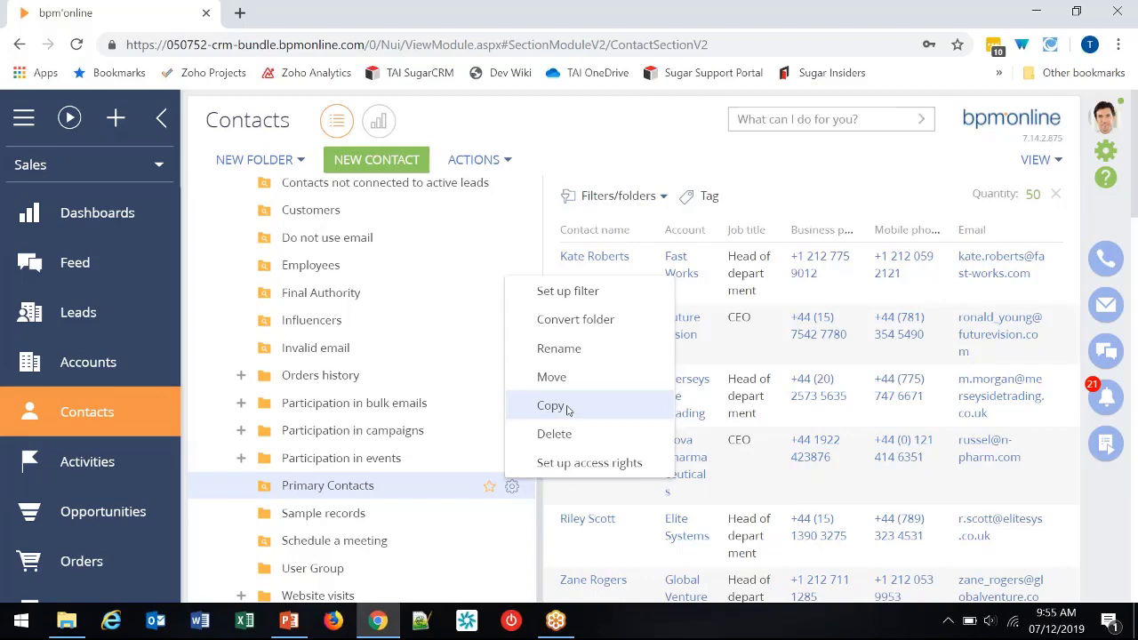
pyautogui.click(589, 463)
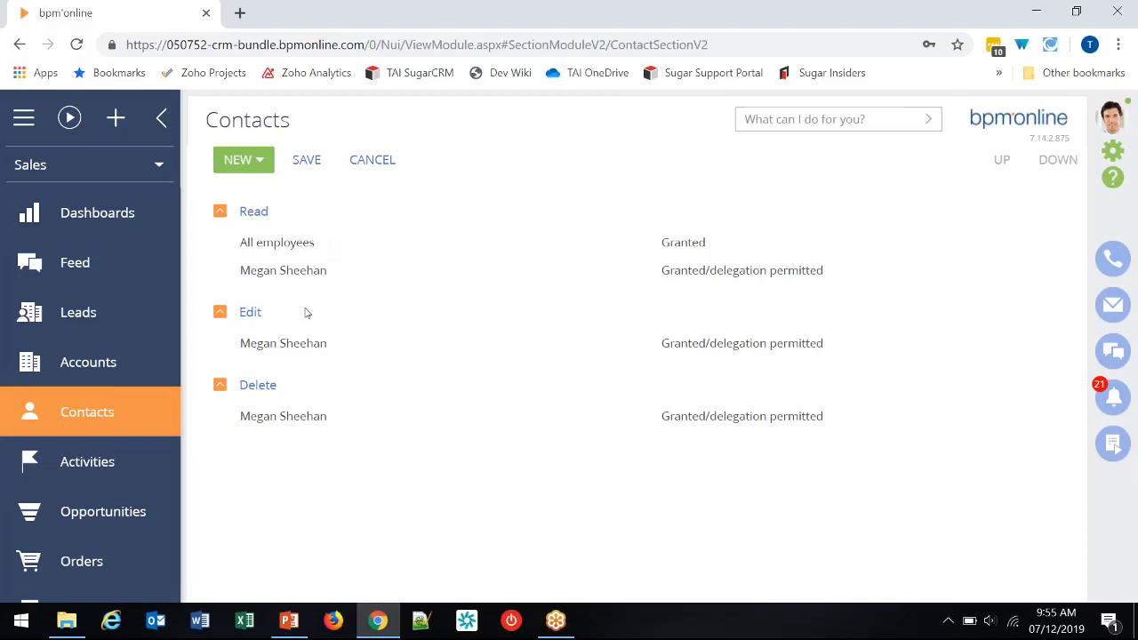
pyautogui.click(265, 170)
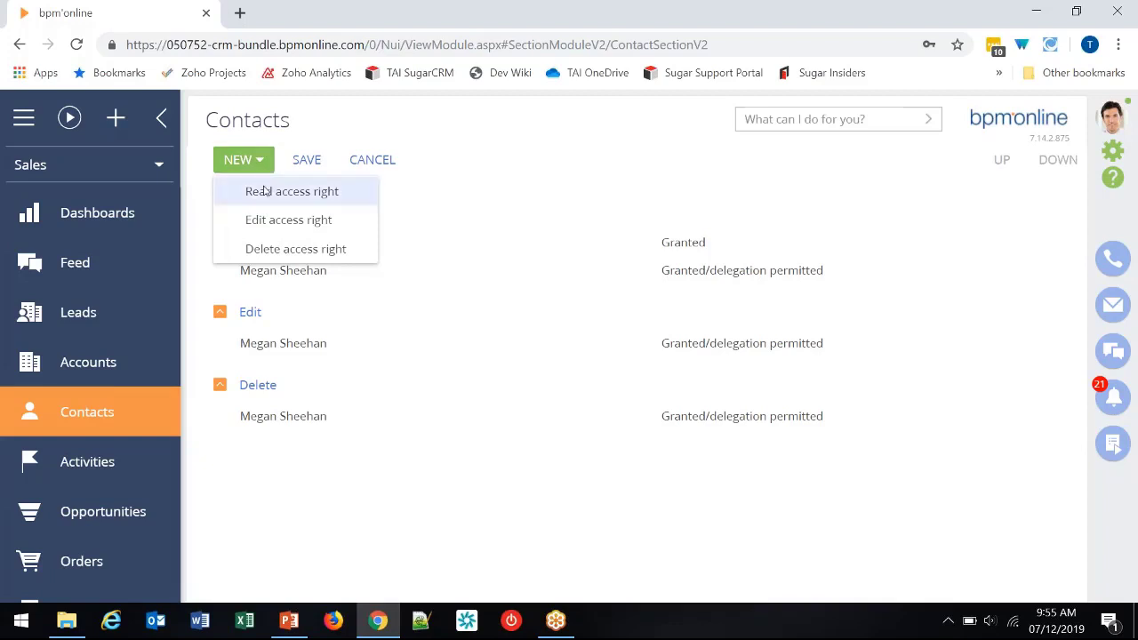
pyautogui.click(256, 191)
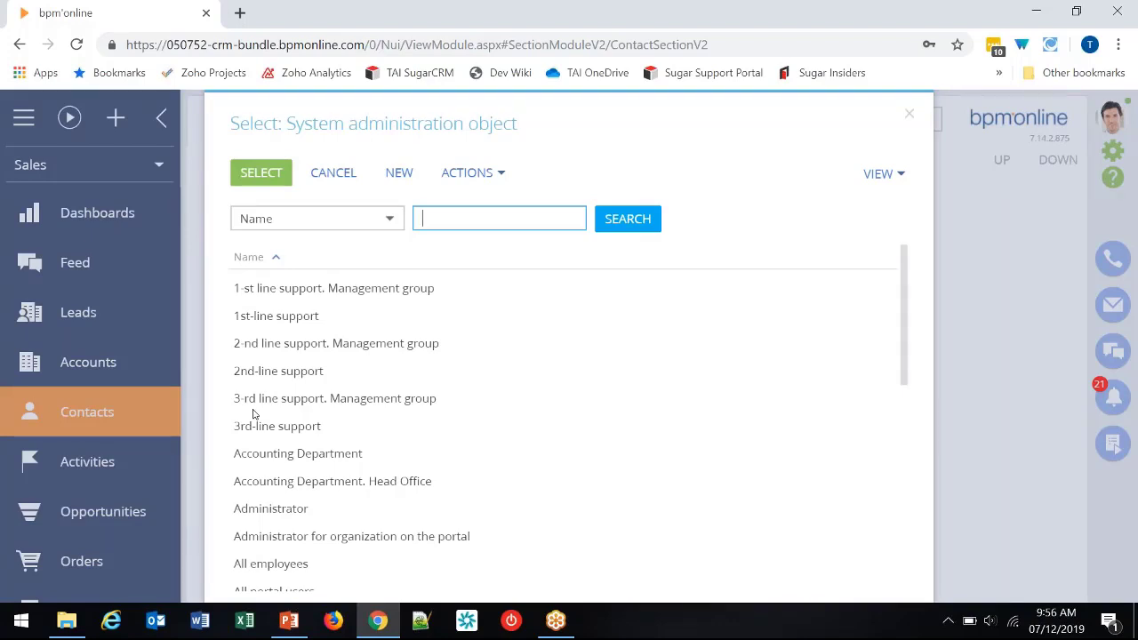
pyautogui.scroll(-3, 277, 407)
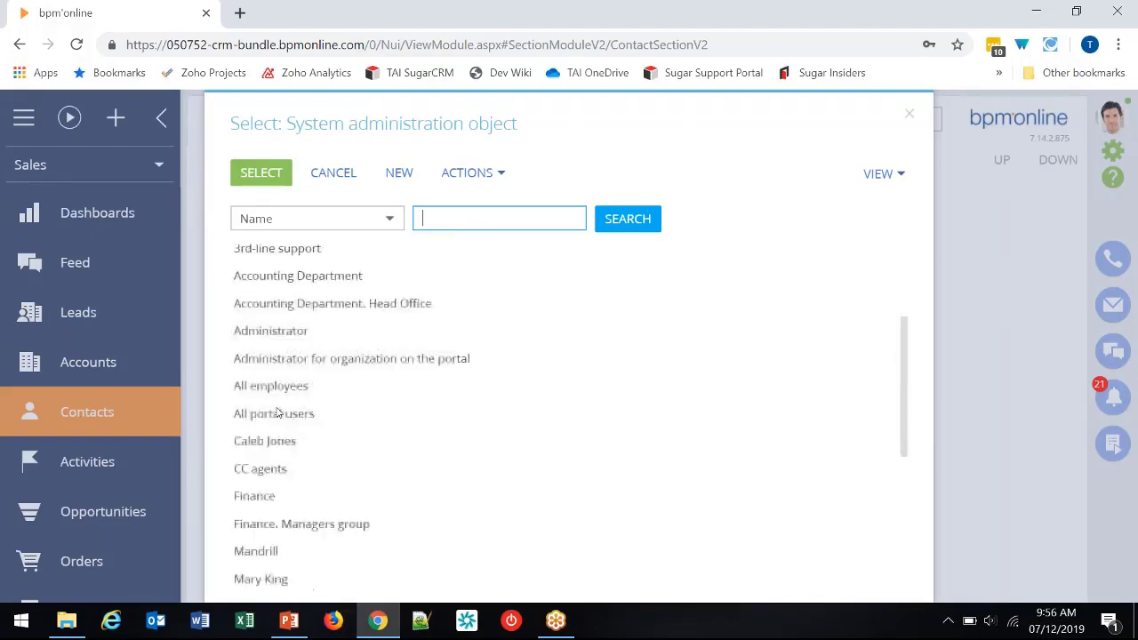
pyautogui.scroll(-2, 277, 411)
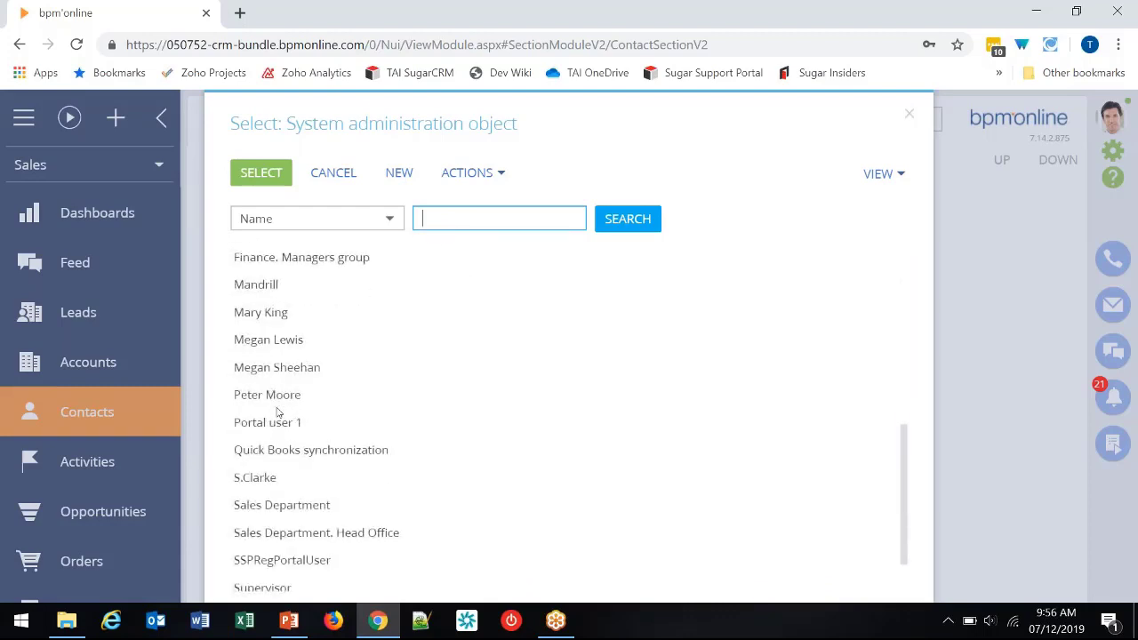
pyautogui.scroll(2, 277, 411)
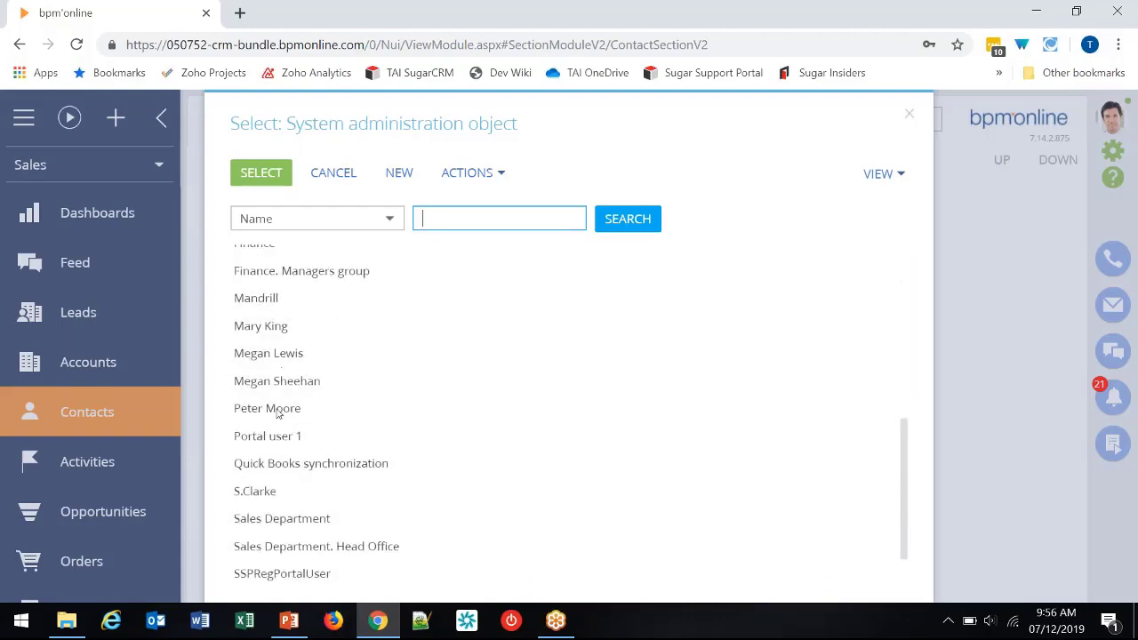
pyautogui.click(277, 411)
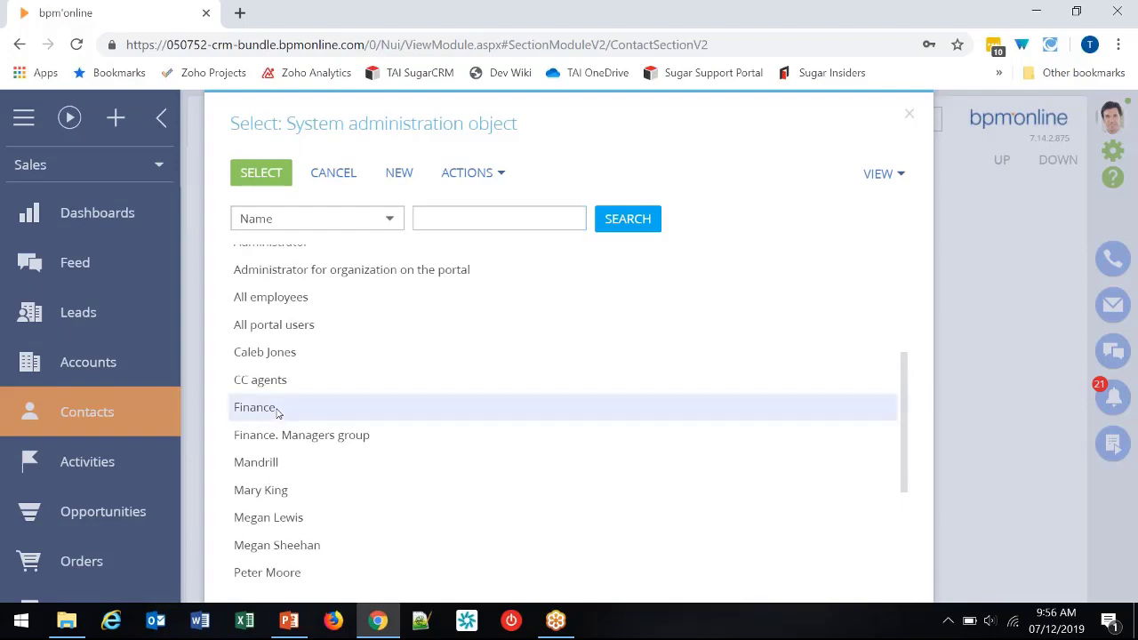
pyautogui.click(270, 172)
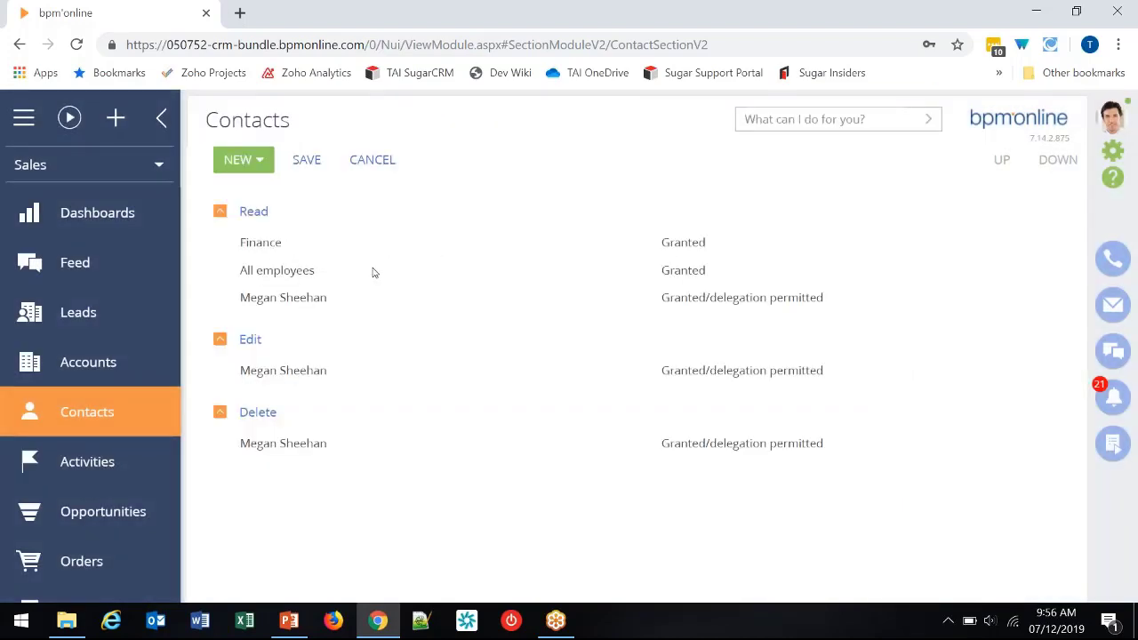
pyautogui.click(307, 162)
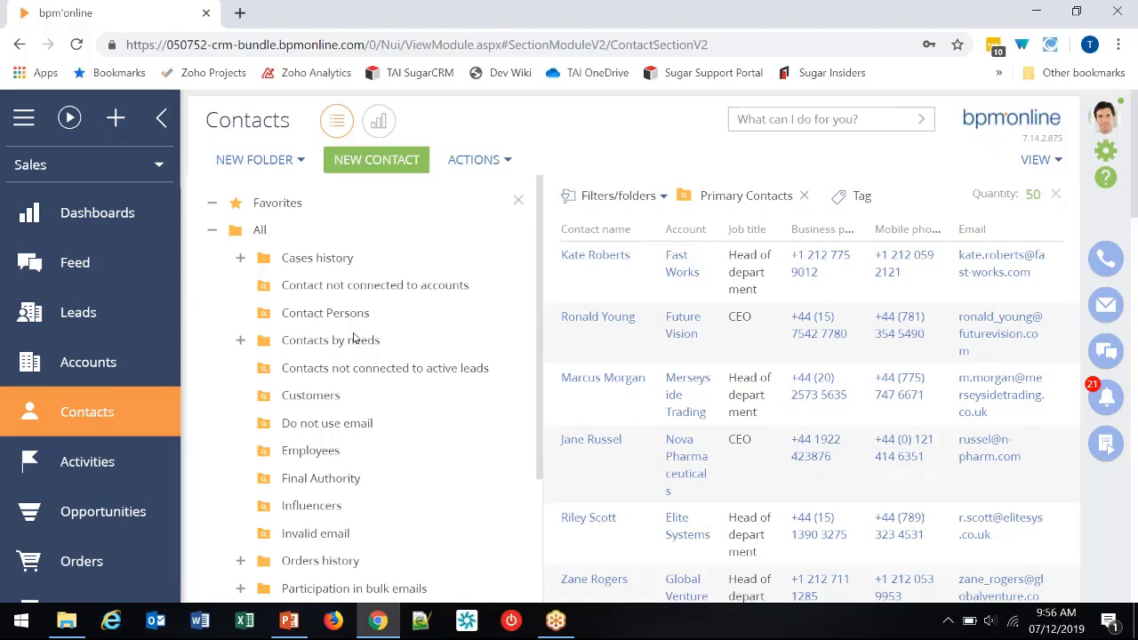
# Step: Add the Contact Persons and Customers folders to the favorites
pyautogui.click(483, 317)
pyautogui.click(488, 317)
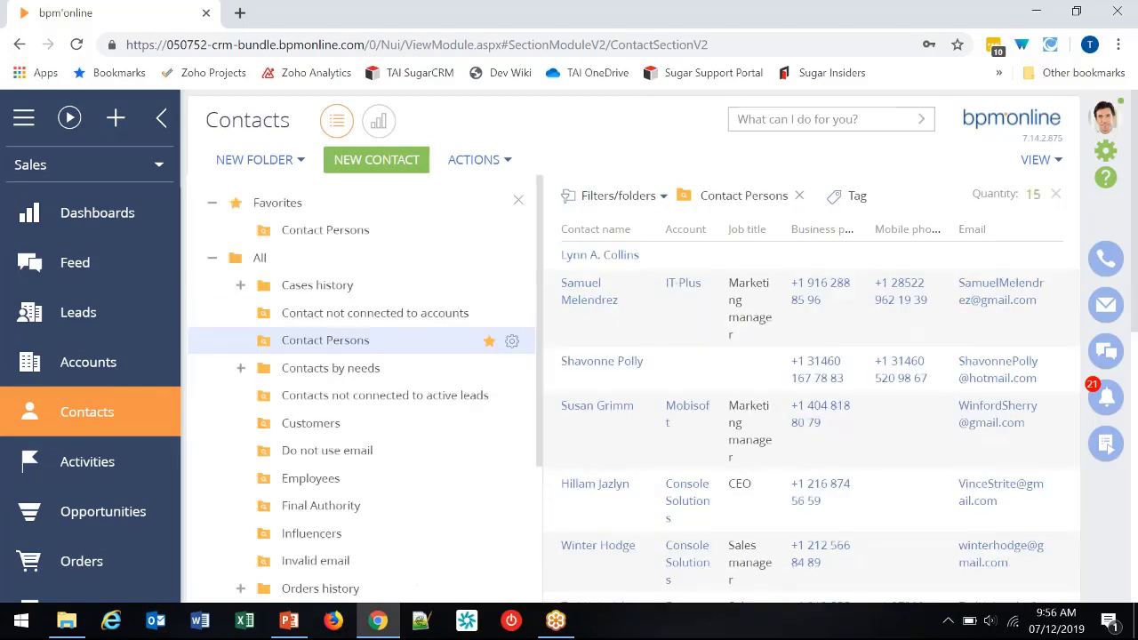
pyautogui.click(475, 426)
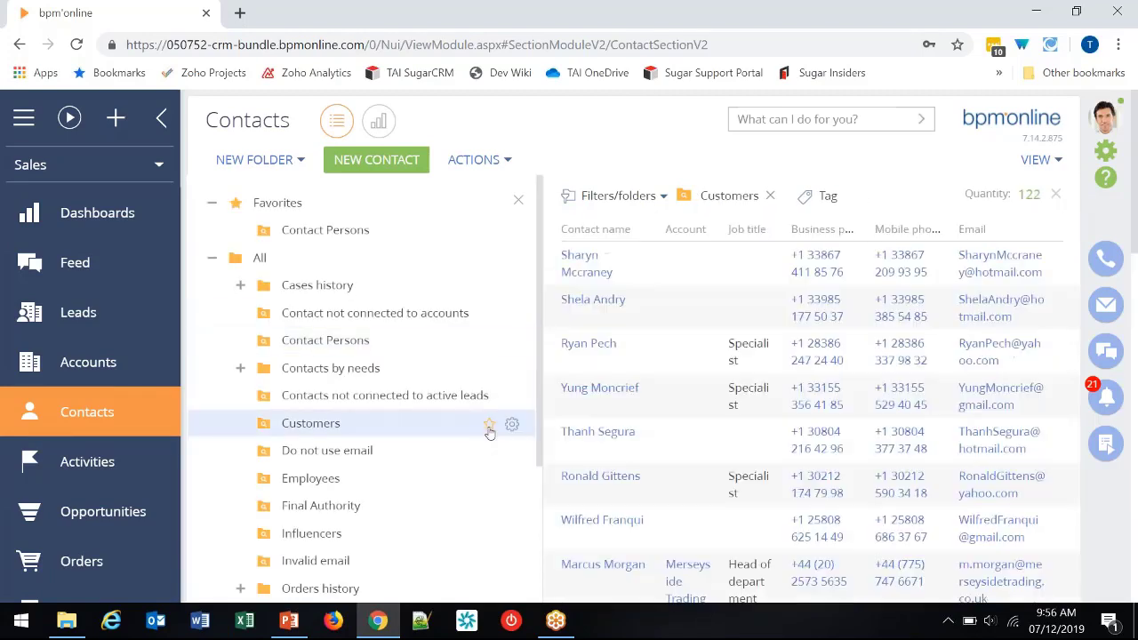
pyautogui.click(490, 424)
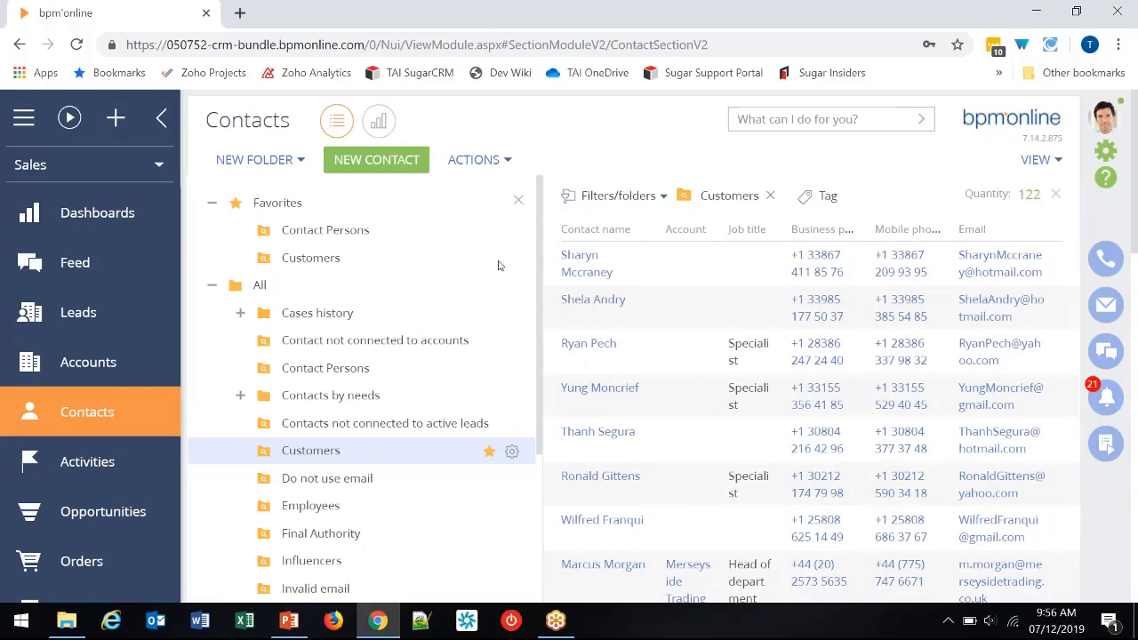
# Step: Hide the folder tree, clear the Customers folder filter, and display the favorite folders among the filter options
pyautogui.click(516, 204)
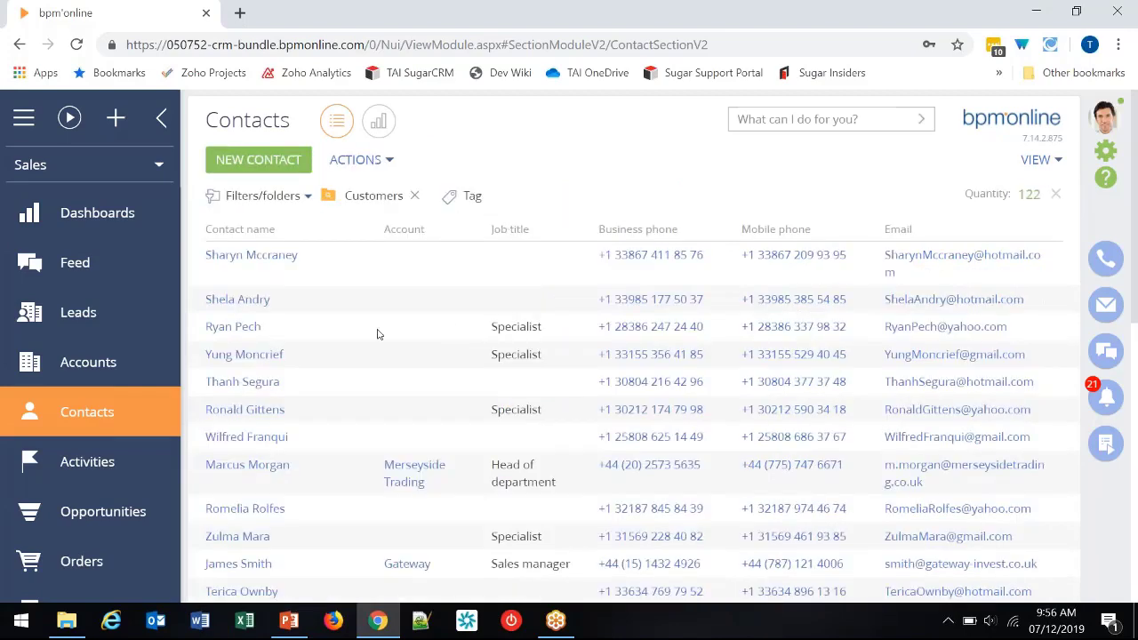
pyautogui.click(415, 196)
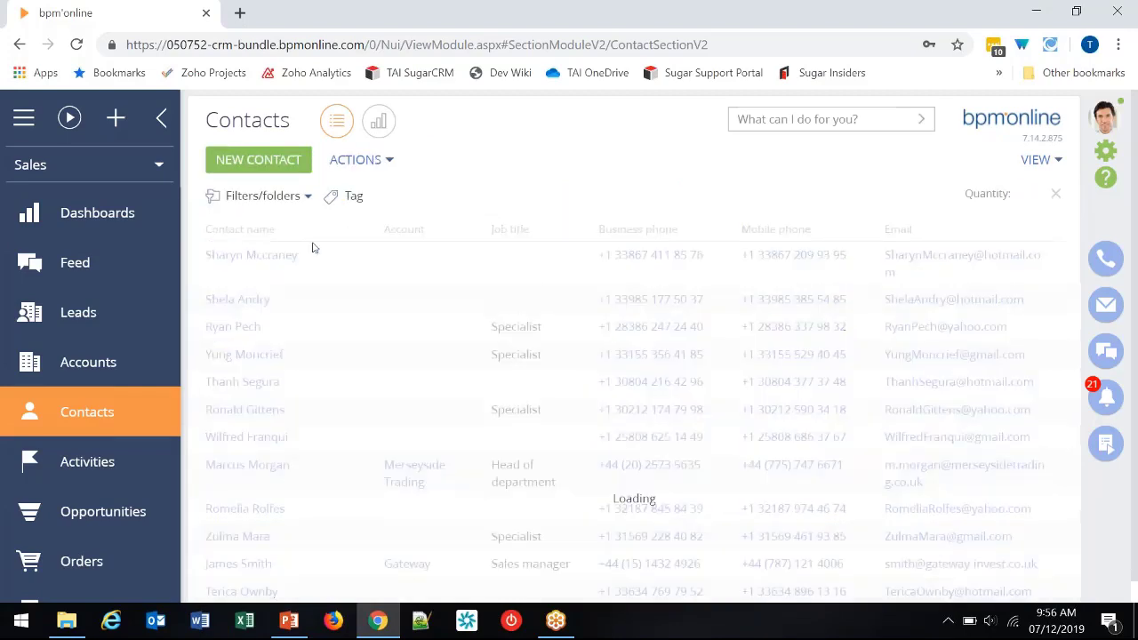
pyautogui.click(302, 196)
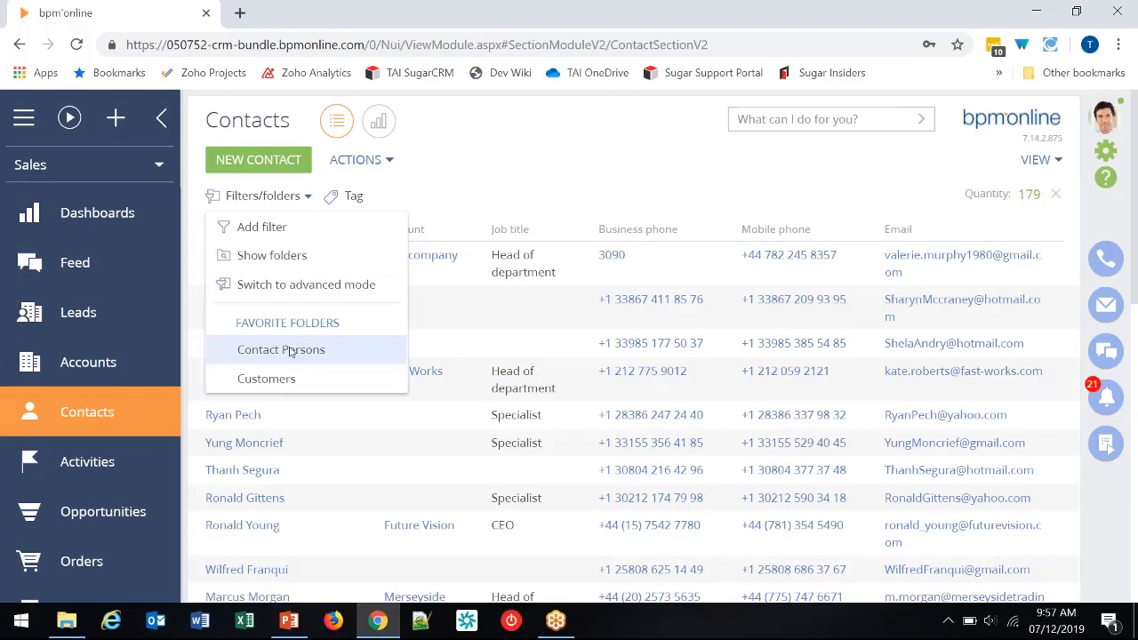
# Step: Show the folder tree again and remove the Customers folder from the favorites
pyautogui.click(293, 258)
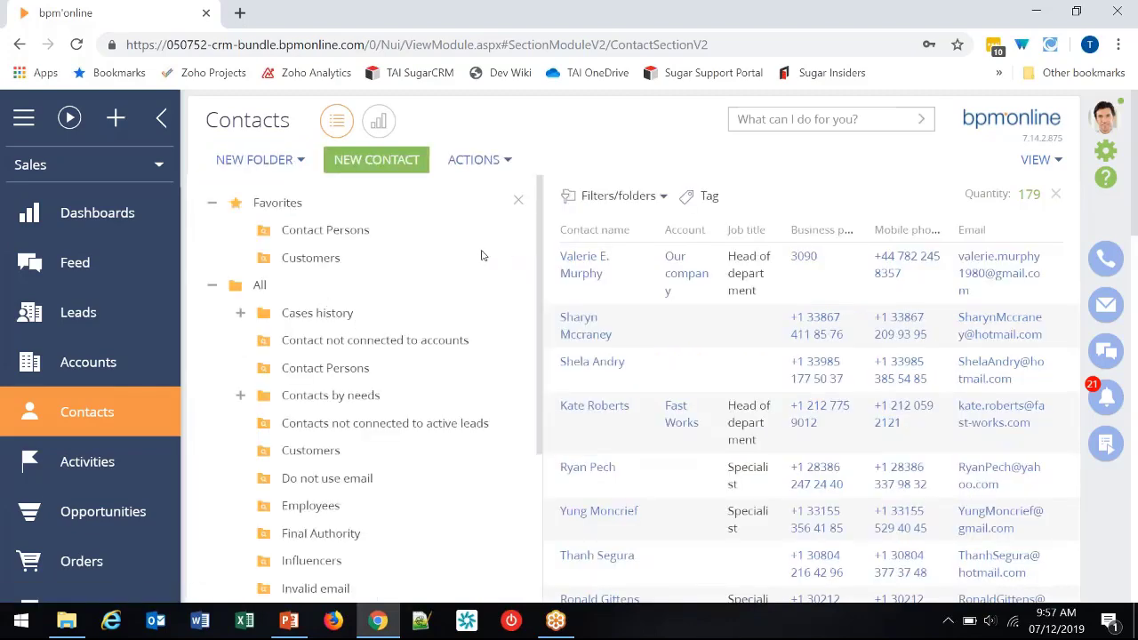
pyautogui.click(482, 258)
pyautogui.click(490, 258)
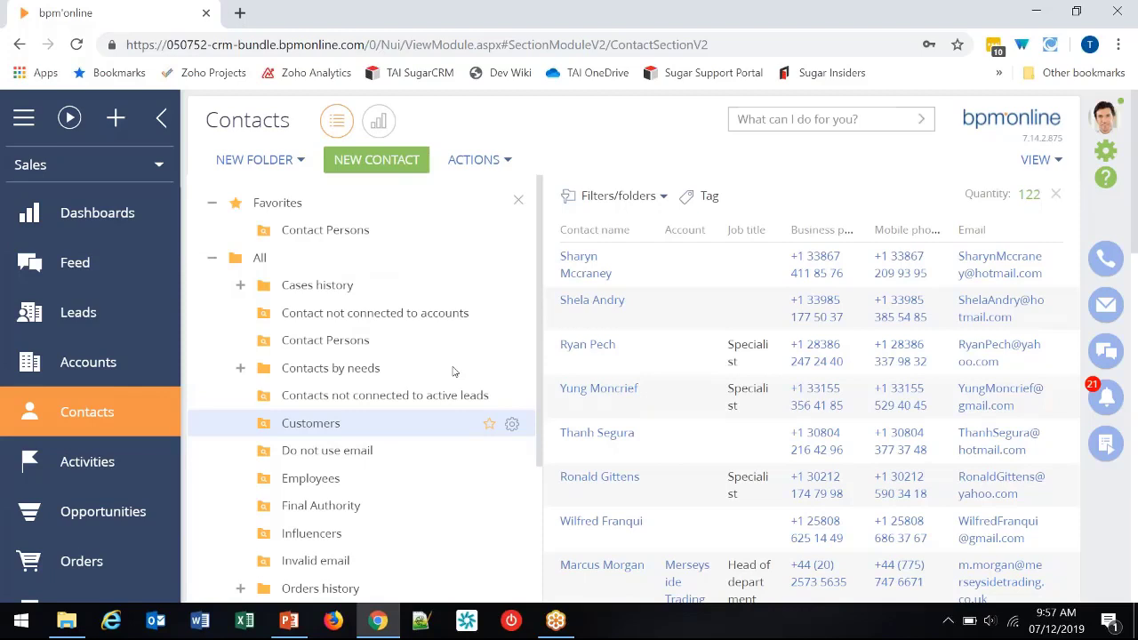
# Step: Copy the Primary Contacts folder as "Primary Contacts at Key Accts", including its access permissions
pyautogui.scroll(-3, 441, 378)
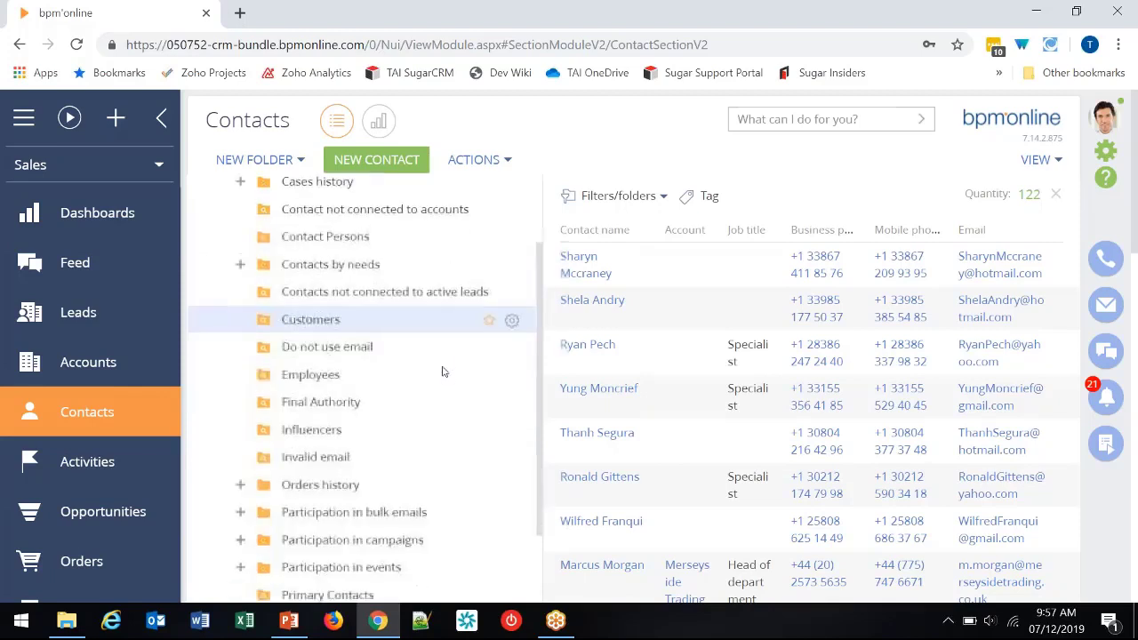
pyautogui.click(426, 486)
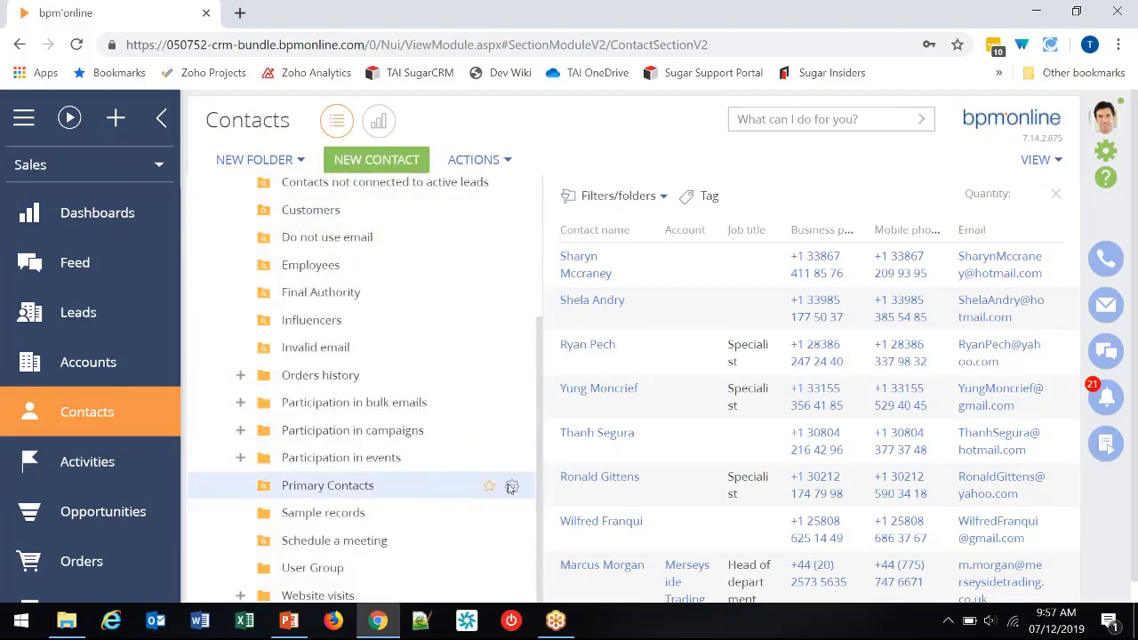
pyautogui.click(512, 488)
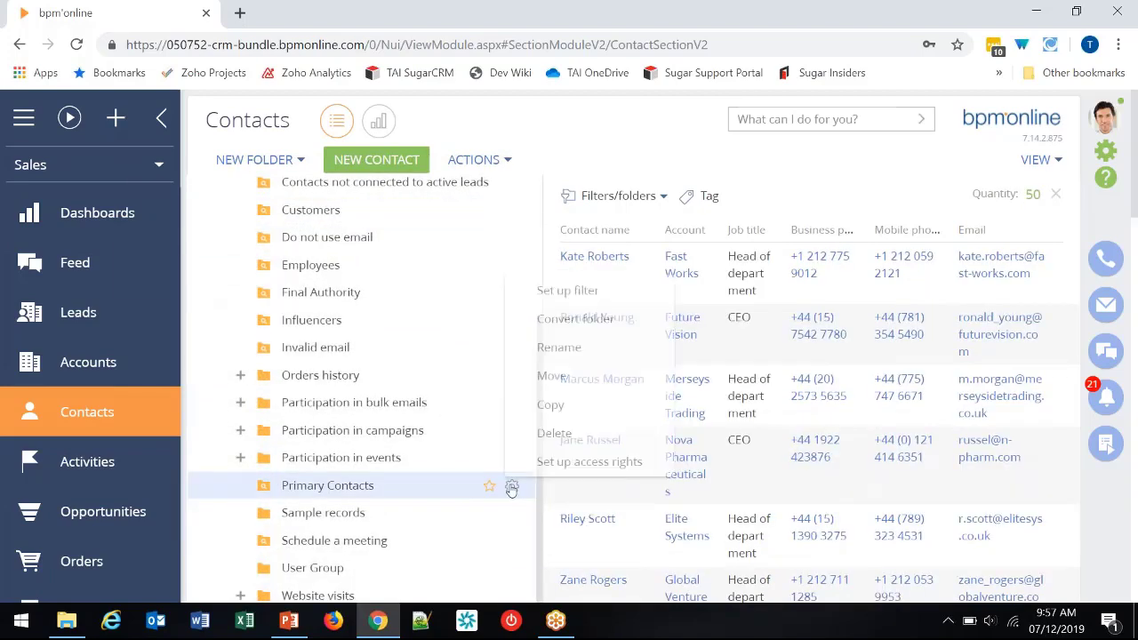
pyautogui.click(550, 405)
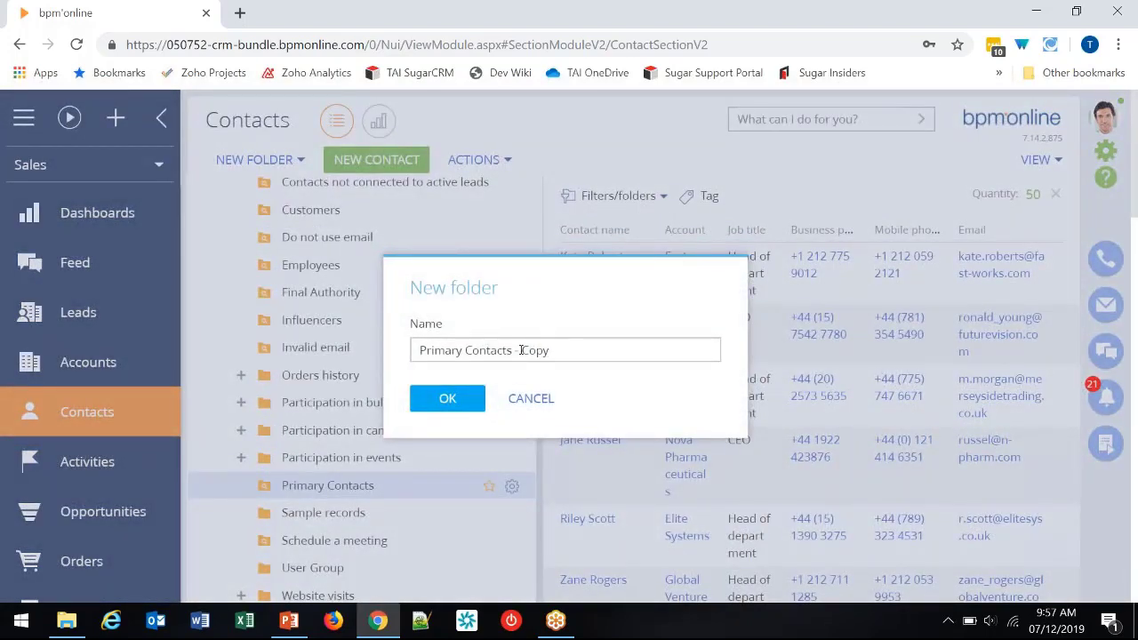
pyautogui.moveTo(521, 350); pyautogui.dragTo(578, 347)
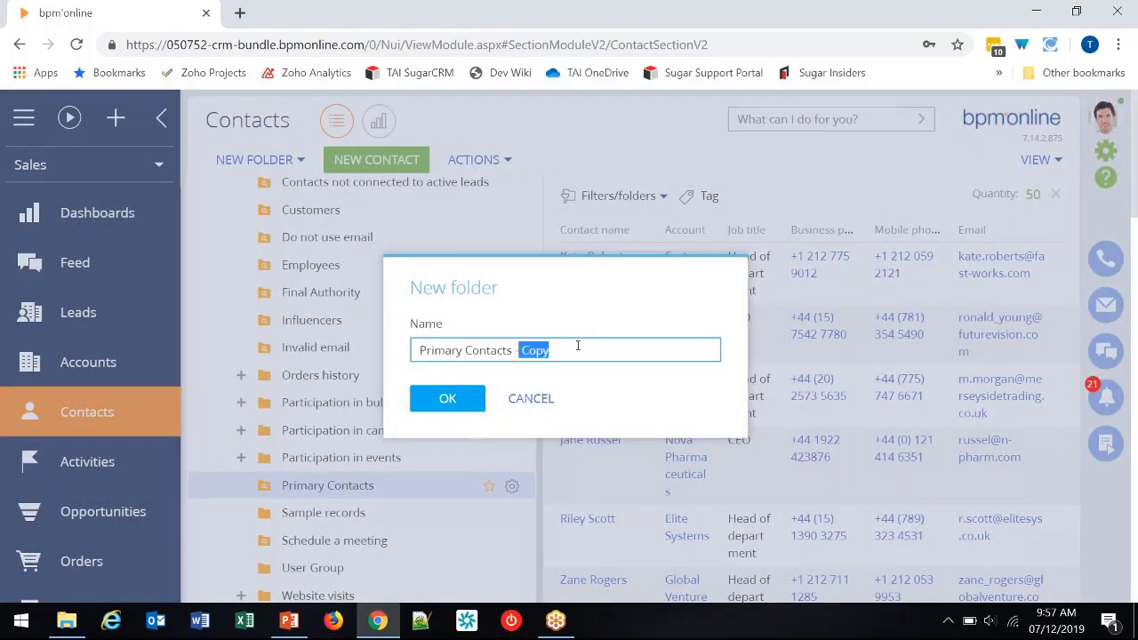
pyautogui.press('BackSpace')
pyautogui.write('at Key Accts')
pyautogui.click(460, 404)
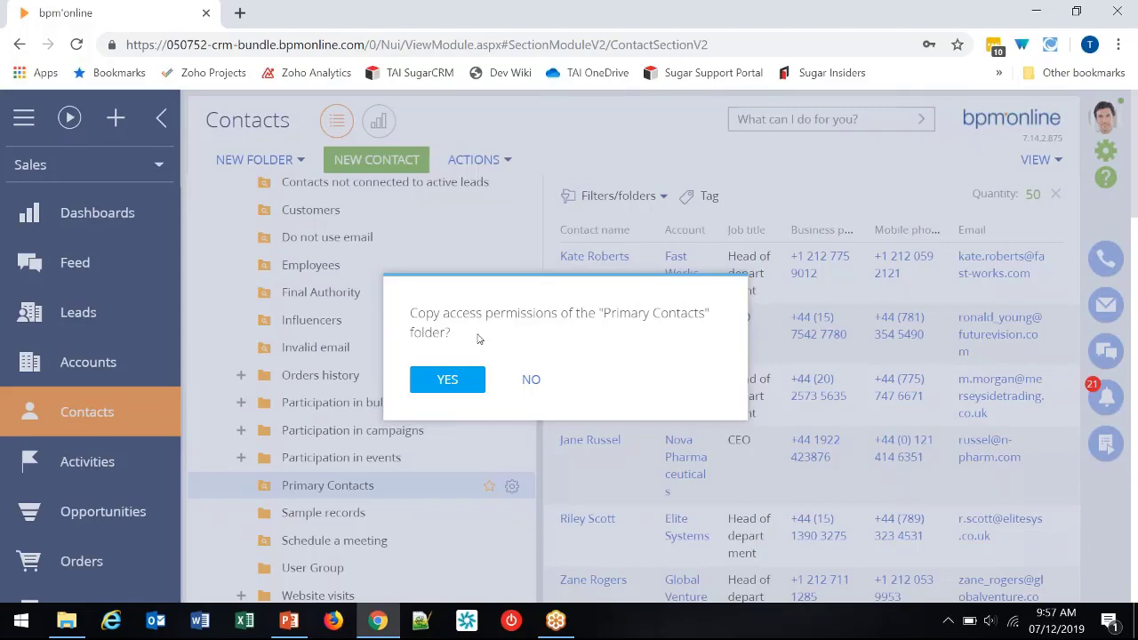
pyautogui.click(451, 380)
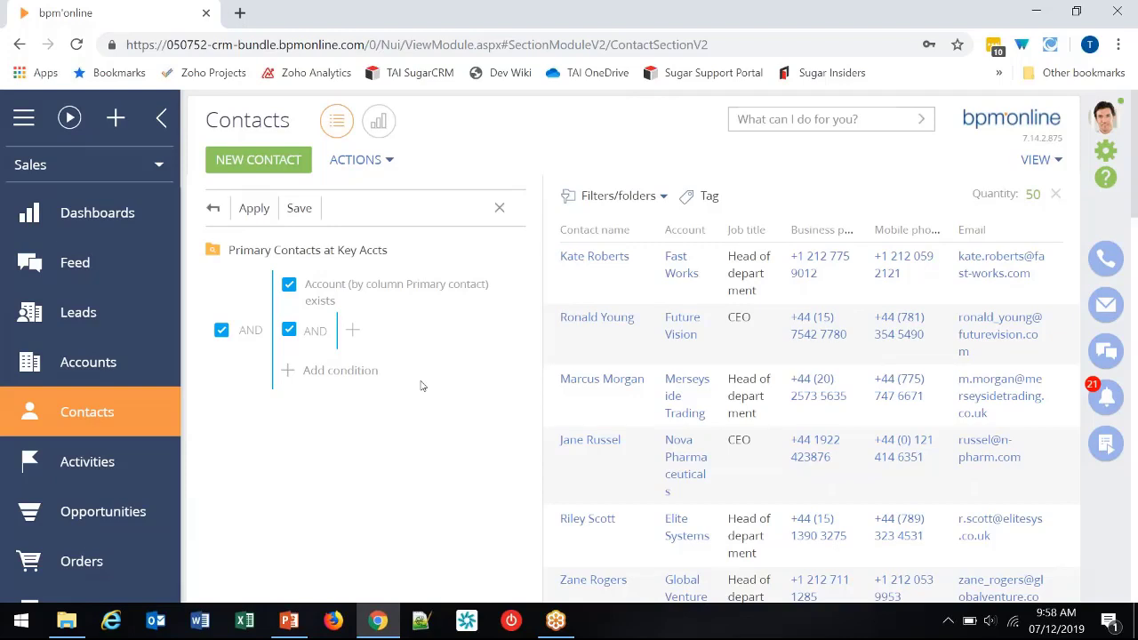
# Step: Add a Type = Customer condition nested under the Account (by column Primary contact) filter
pyautogui.click(375, 285)
pyautogui.click(355, 331)
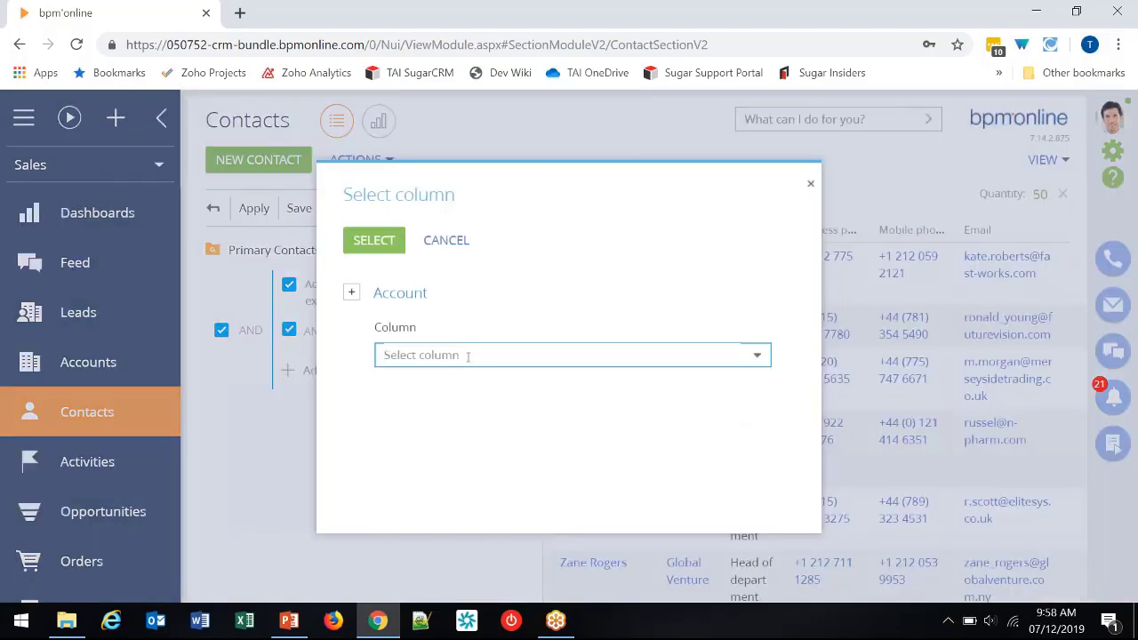
pyautogui.write('typ')
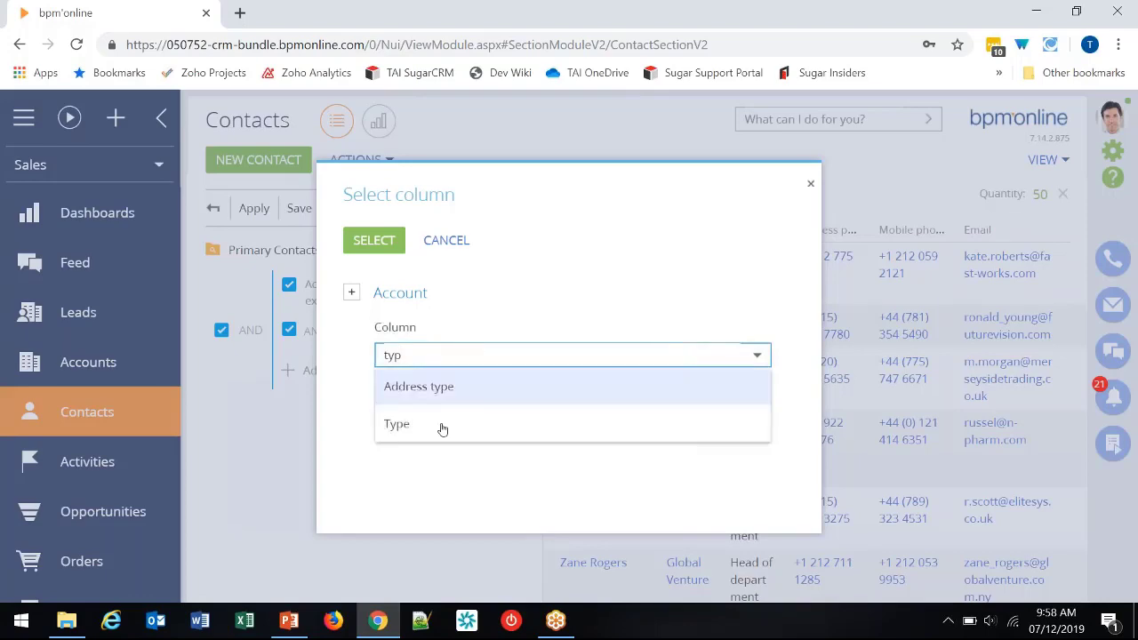
pyautogui.click(440, 427)
pyautogui.click(386, 253)
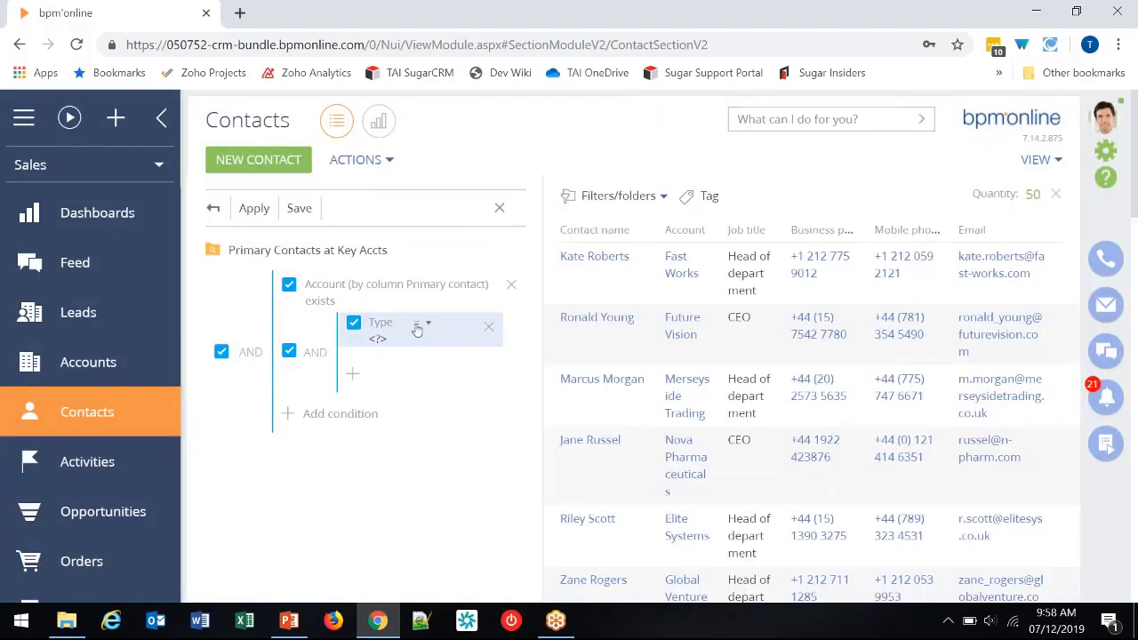
pyautogui.click(378, 340)
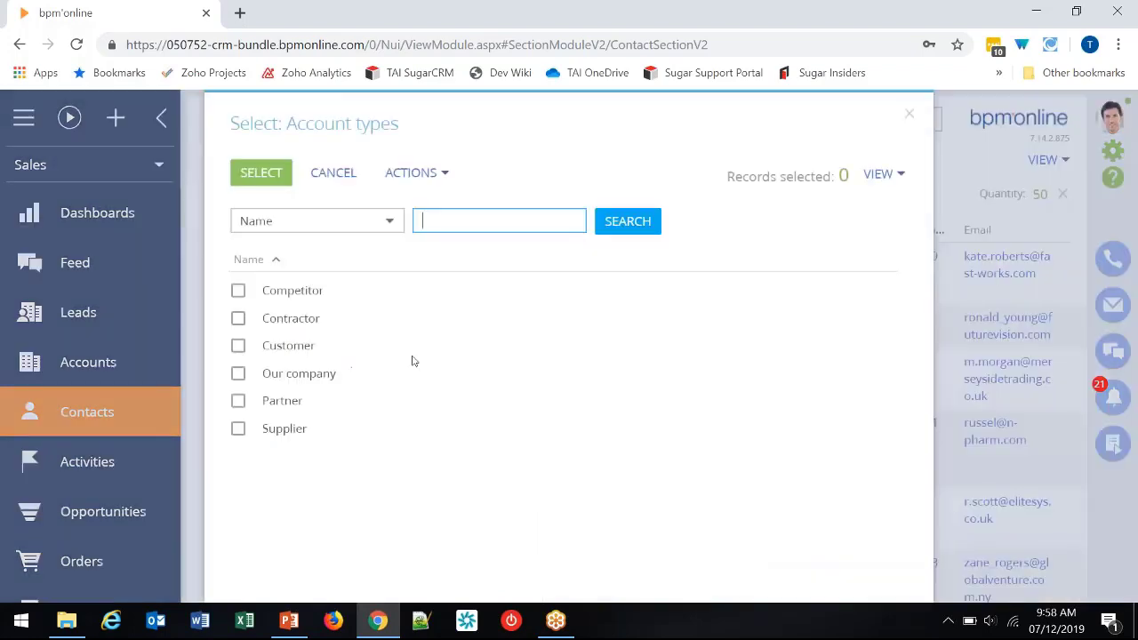
pyautogui.click(259, 347)
pyautogui.click(262, 178)
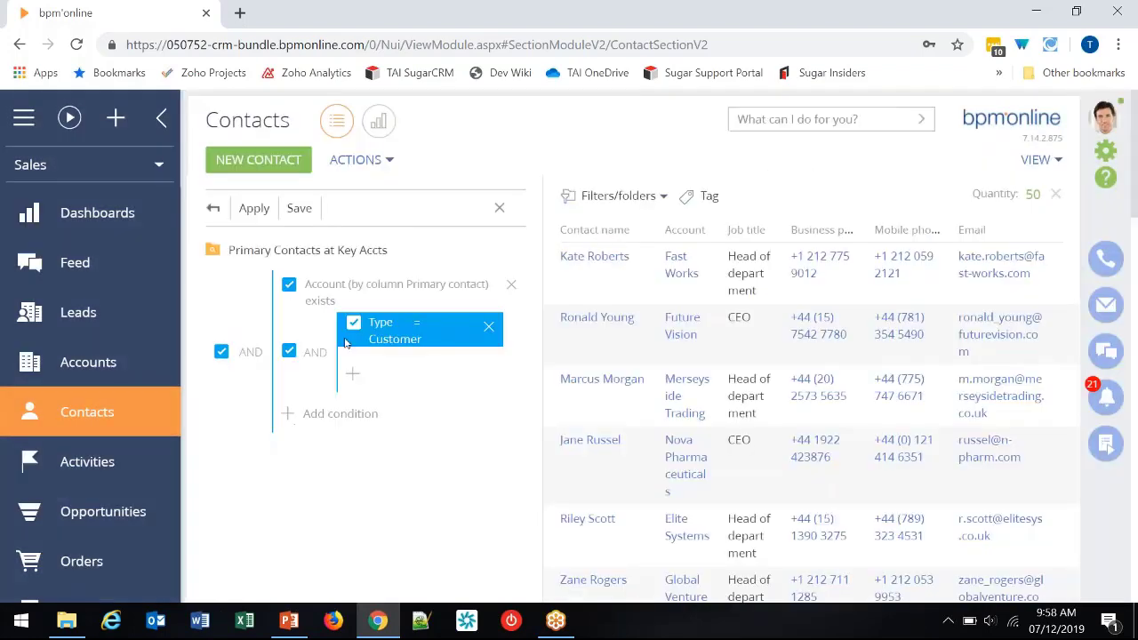
# Step: Add a nested account Category condition that accepts the categories A and B
pyautogui.click(372, 398)
pyautogui.click(353, 373)
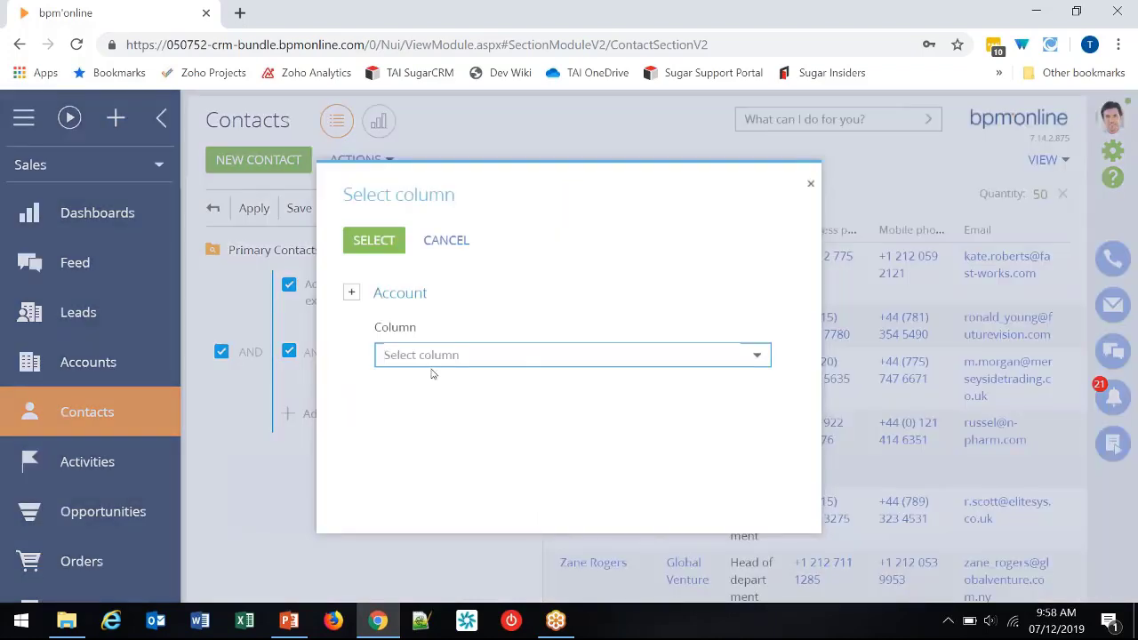
pyautogui.write('cat')
pyautogui.click(424, 386)
pyautogui.click(373, 240)
pyautogui.click(378, 382)
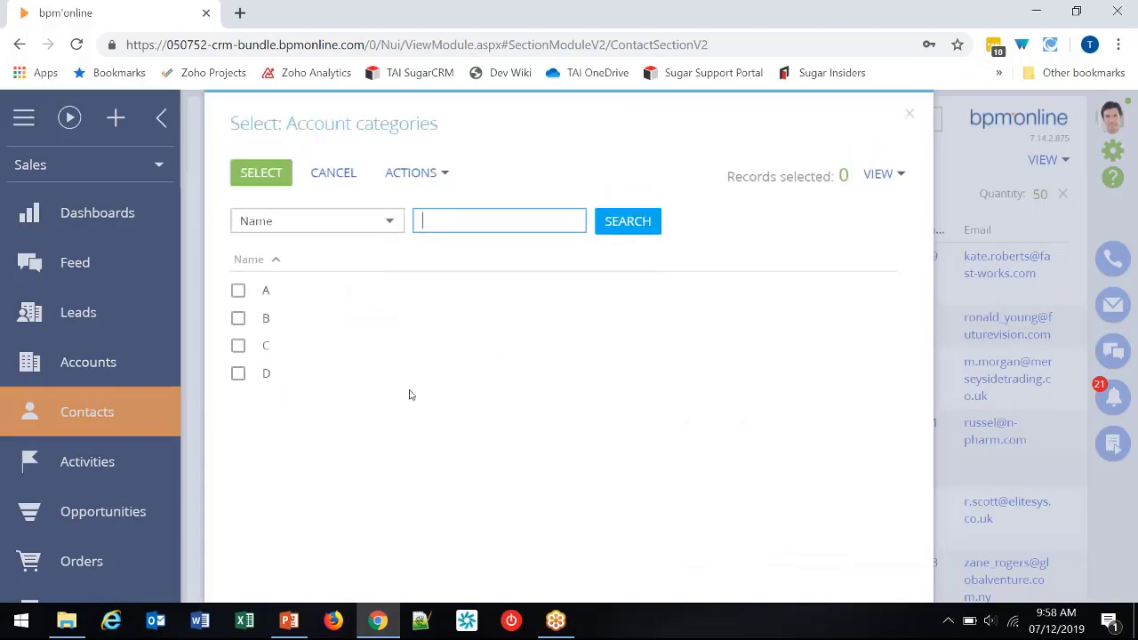
pyautogui.click(238, 291)
pyautogui.click(239, 318)
pyautogui.click(261, 172)
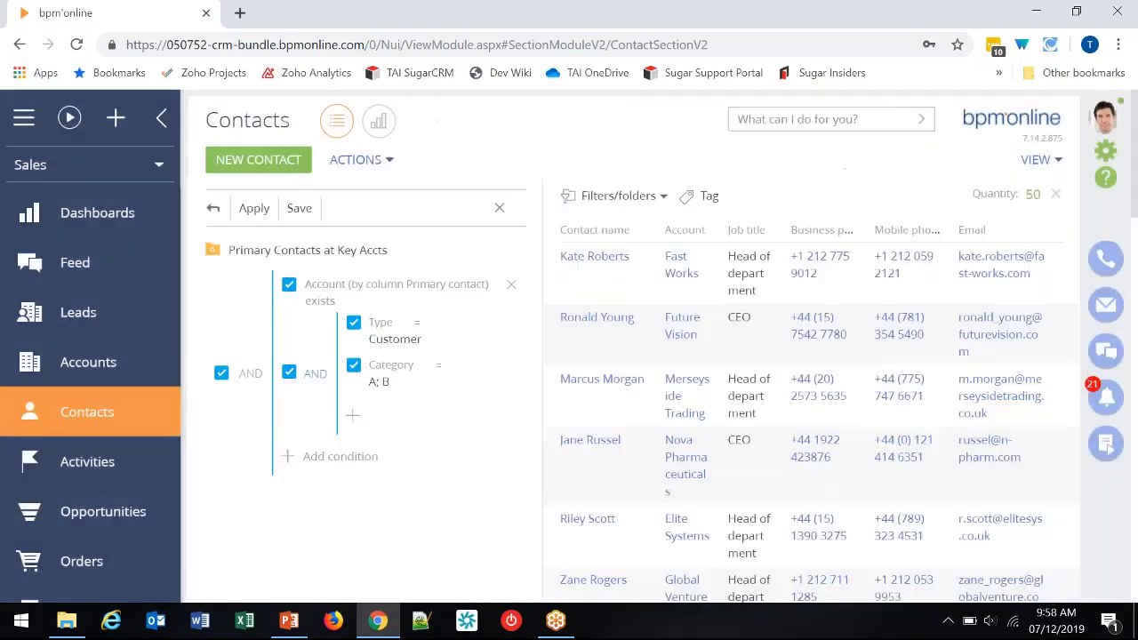
# Step: Add a nested account Industry condition set to Banks
pyautogui.click(354, 420)
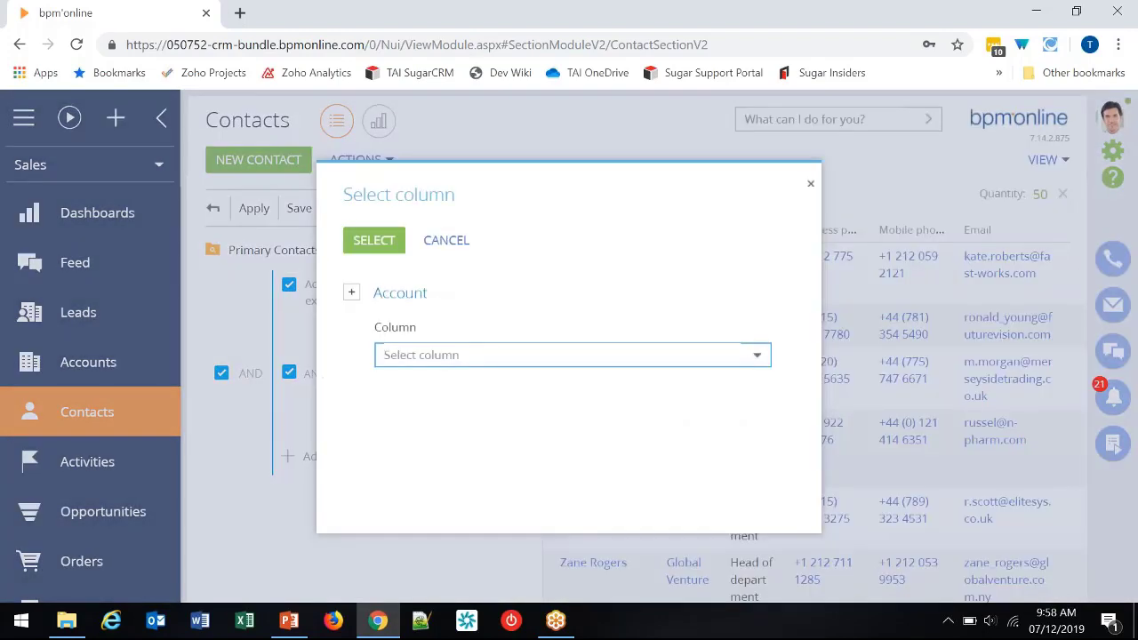
pyautogui.write('ind')
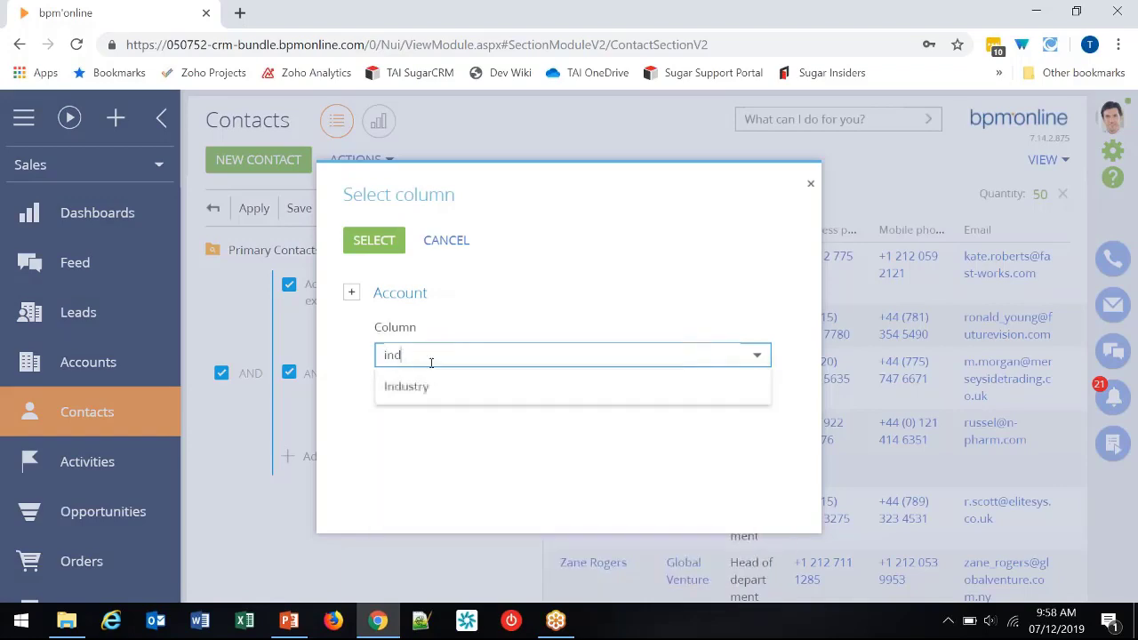
pyautogui.click(411, 389)
pyautogui.click(374, 240)
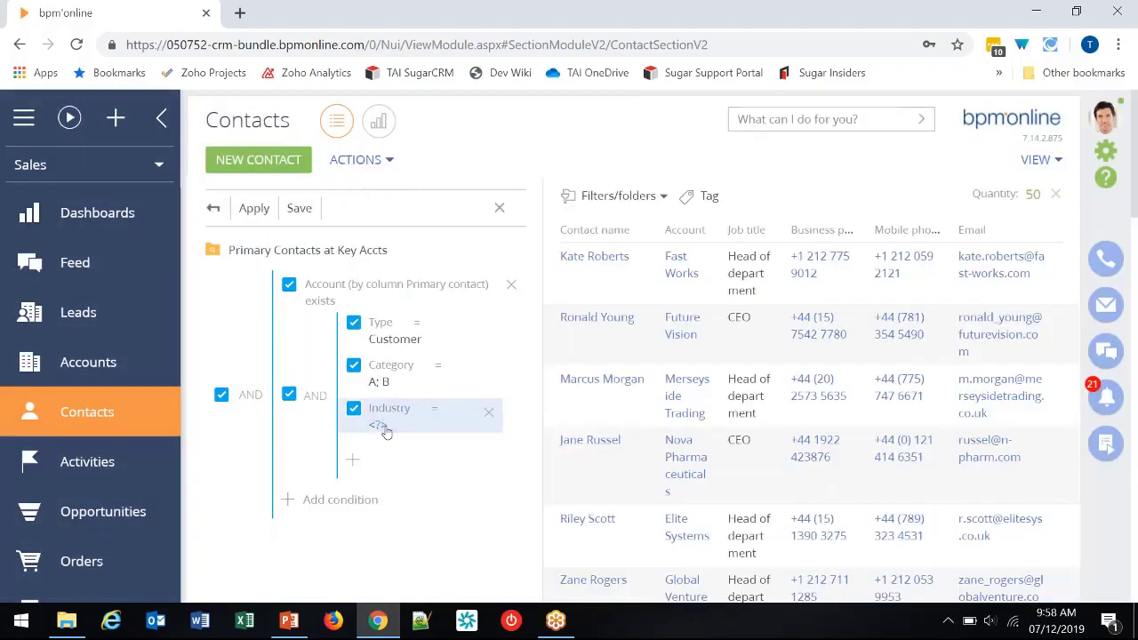
pyautogui.click(381, 427)
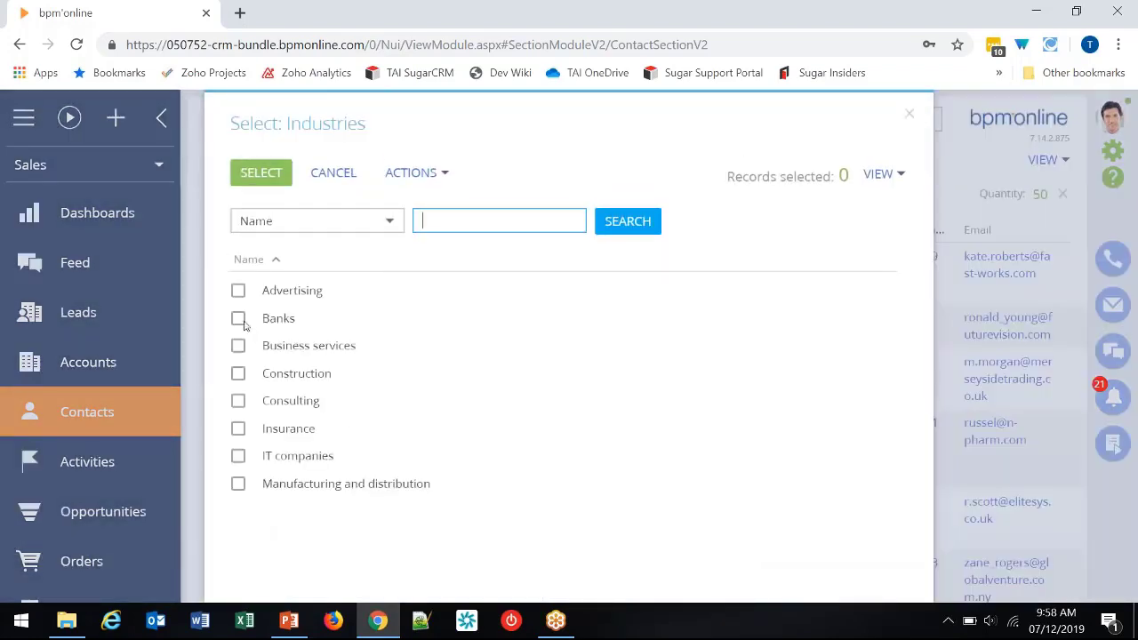
pyautogui.click(239, 319)
pyautogui.click(260, 188)
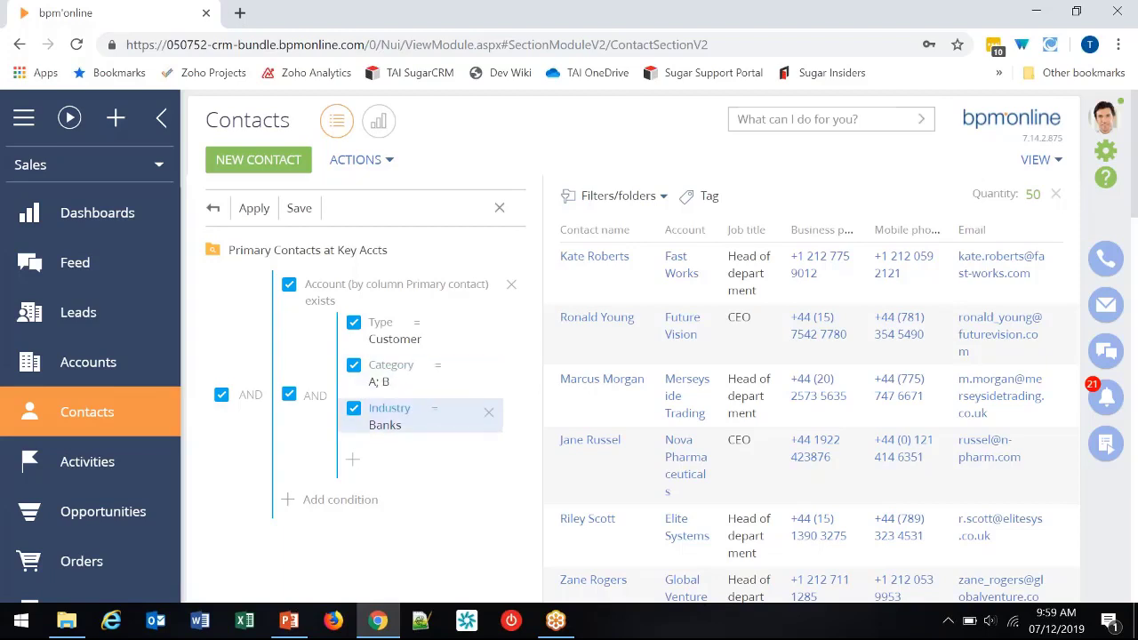
# Step: Group the Category and Industry conditions, switch their logical operator to OR, and apply and save the folder filter
pyautogui.click(437, 387)
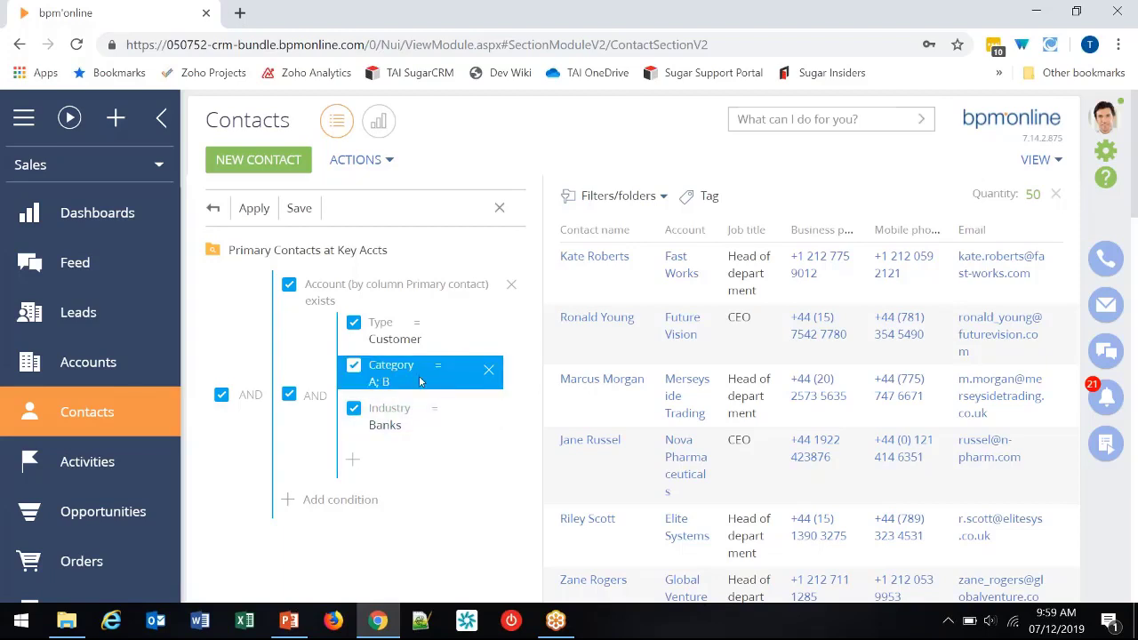
pyautogui.keyDown('ctrl'); pyautogui.click(415, 430); pyautogui.keyUp('ctrl')
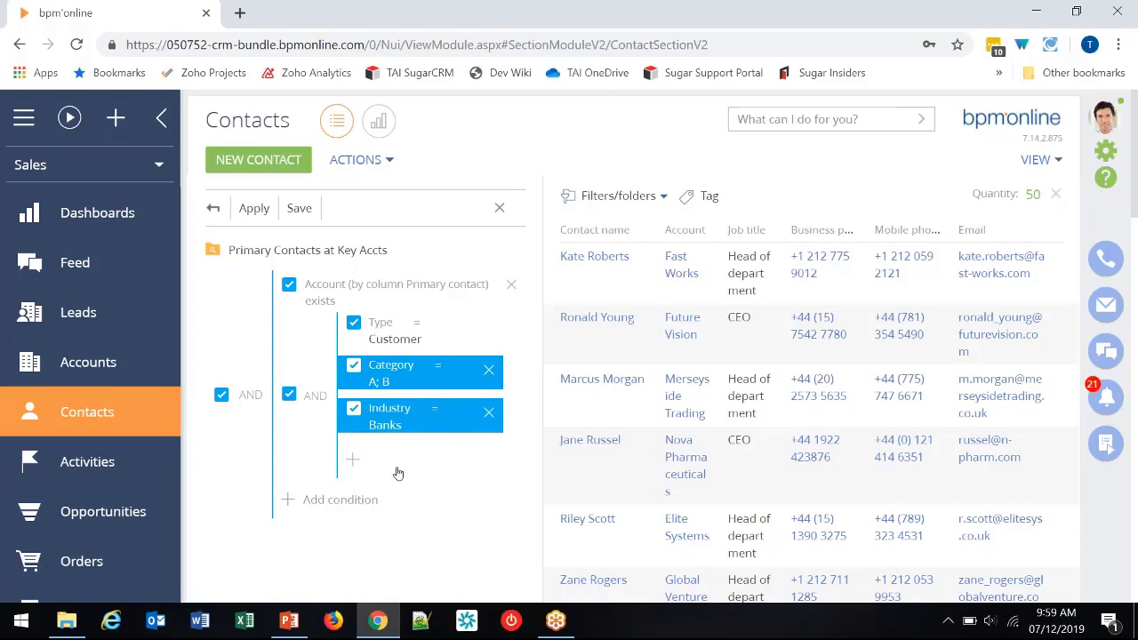
pyautogui.click(376, 165)
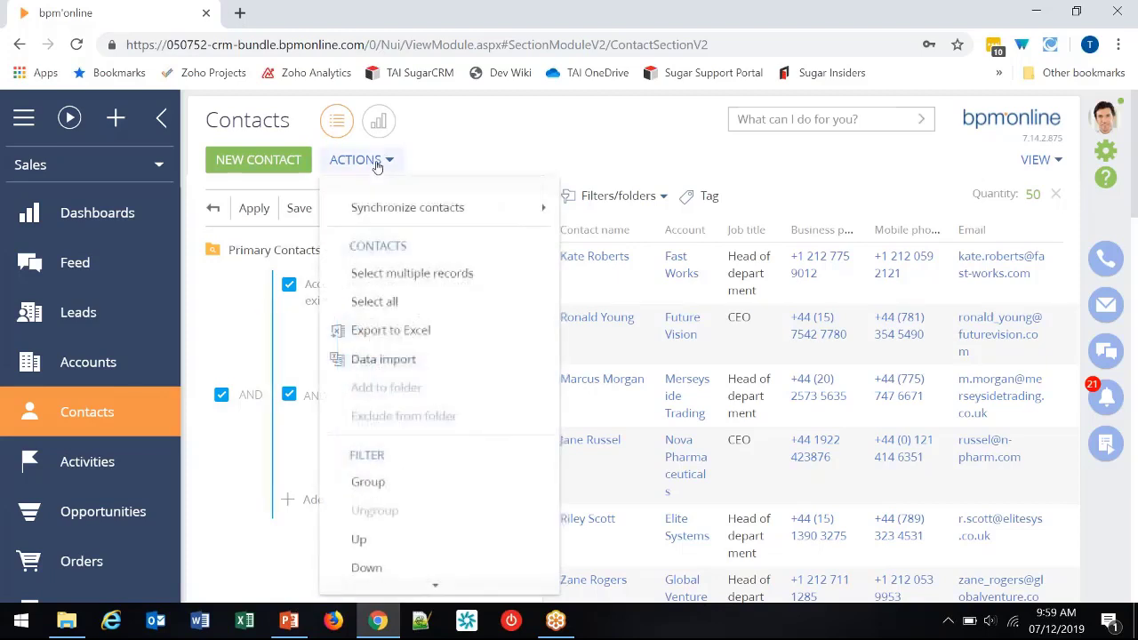
pyautogui.click(382, 481)
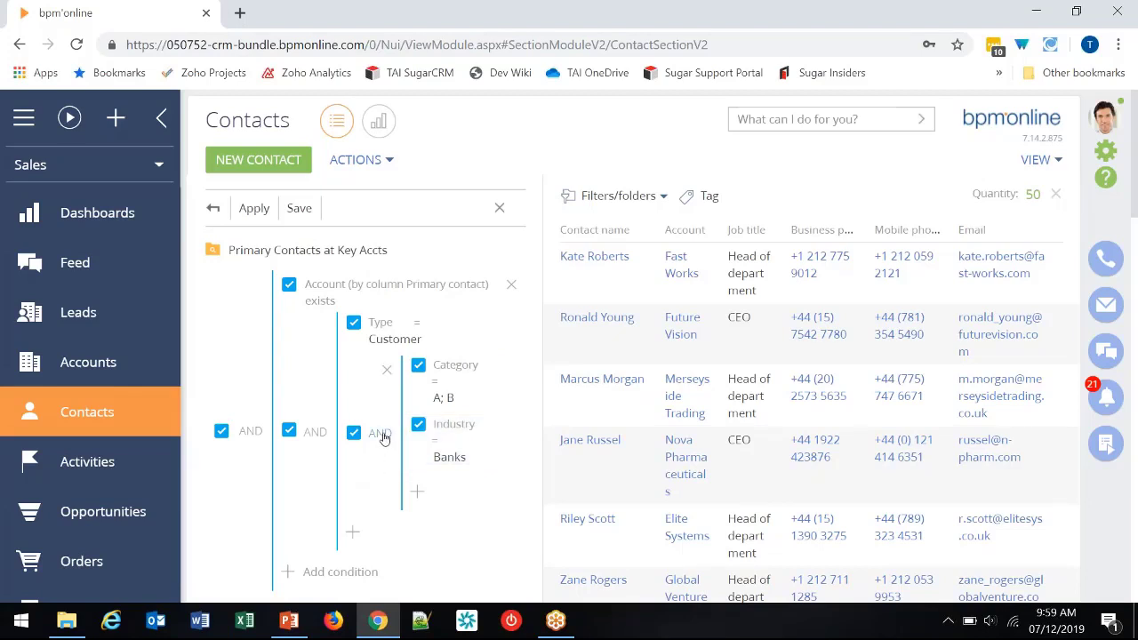
pyautogui.click(381, 434)
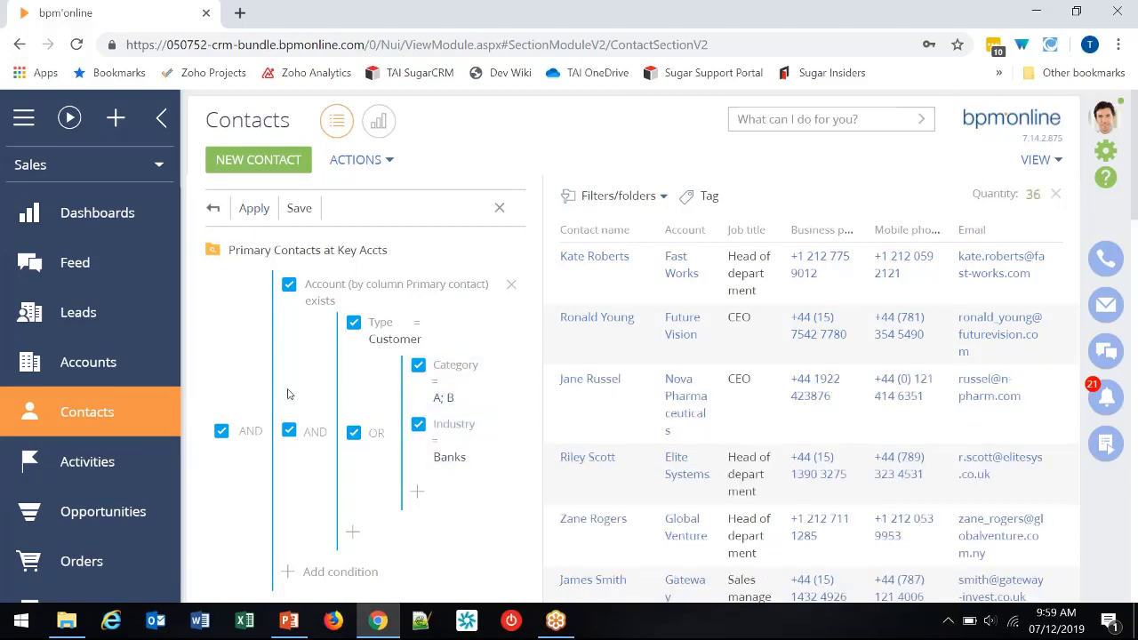
pyautogui.click(306, 214)
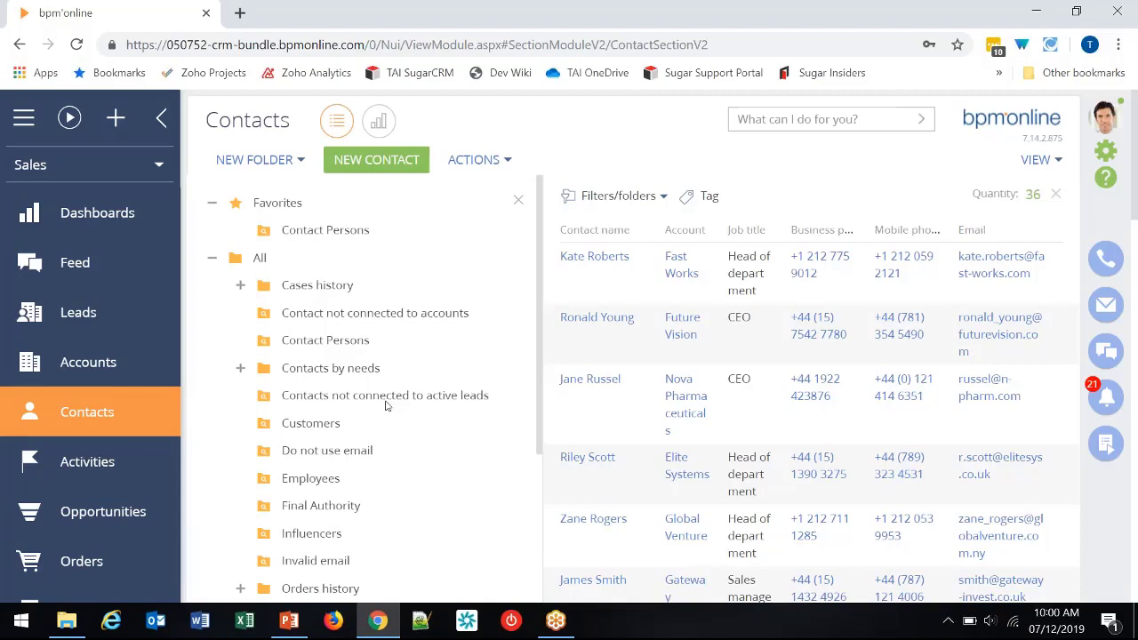
# Step: Create a static contact folder named with the owner's first name followed by "Folder"
pyautogui.click(298, 161)
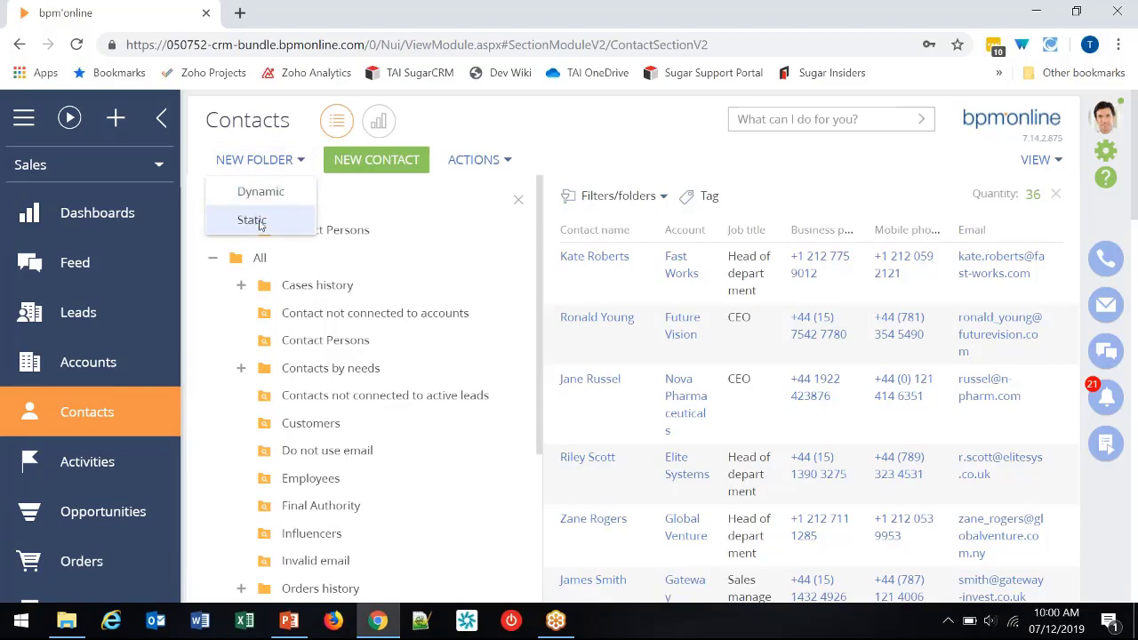
pyautogui.click(261, 222)
pyautogui.click(462, 347)
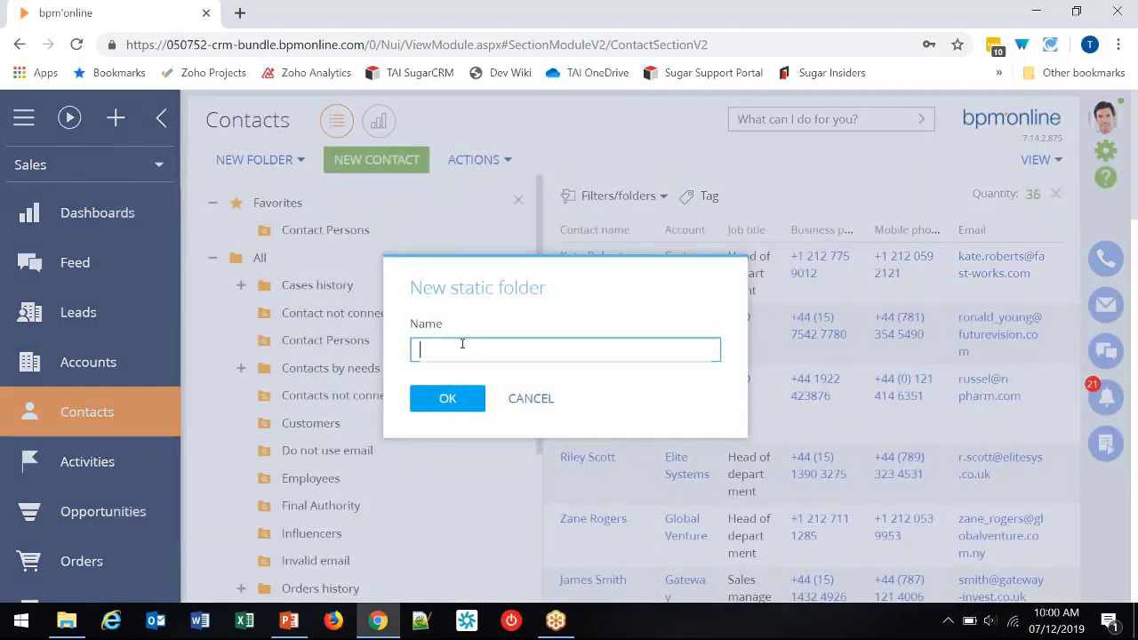
pyautogui.write("Megan's Folder")
pyautogui.click(449, 401)
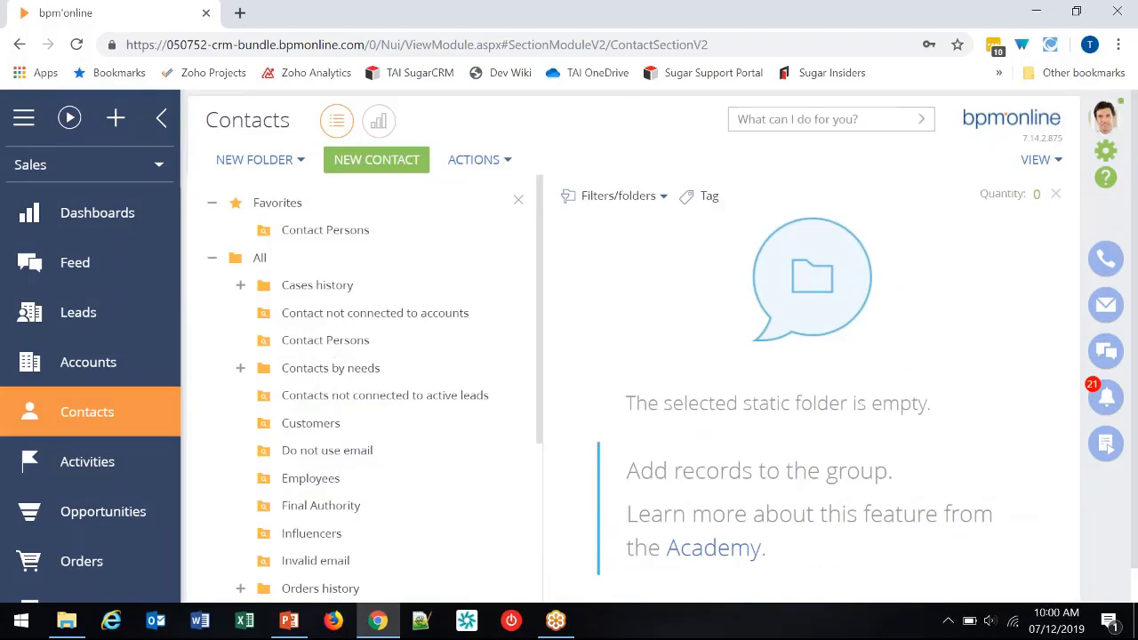
# Step: Display the Customers folder and multi-select the first, third, fourth, sixth and seventh contacts in the list
pyautogui.click(312, 427)
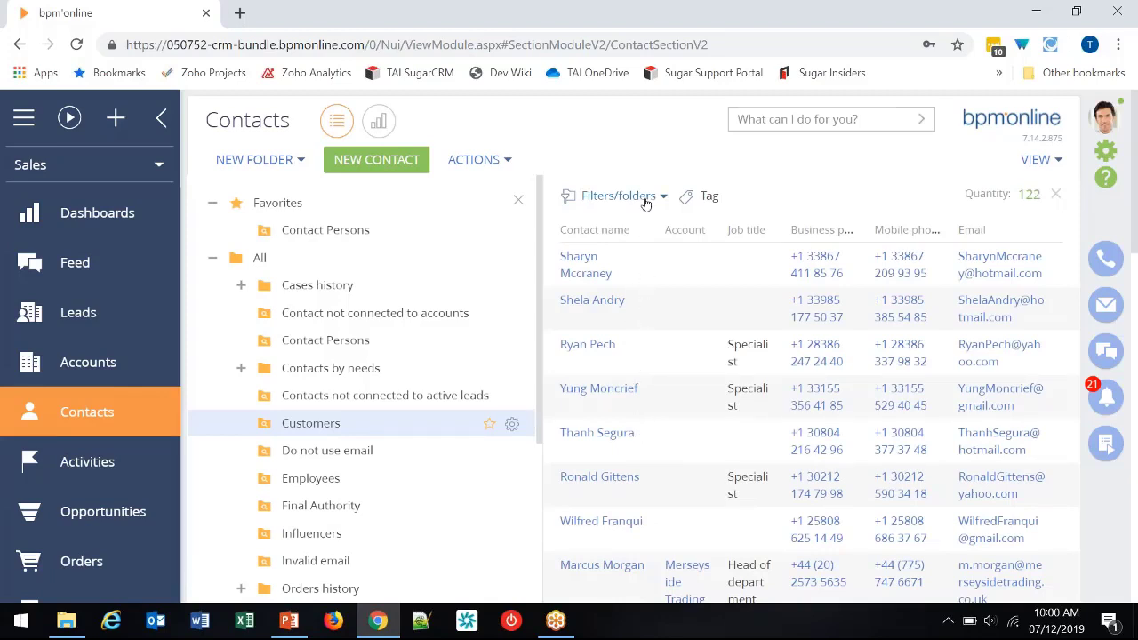
pyautogui.click(505, 161)
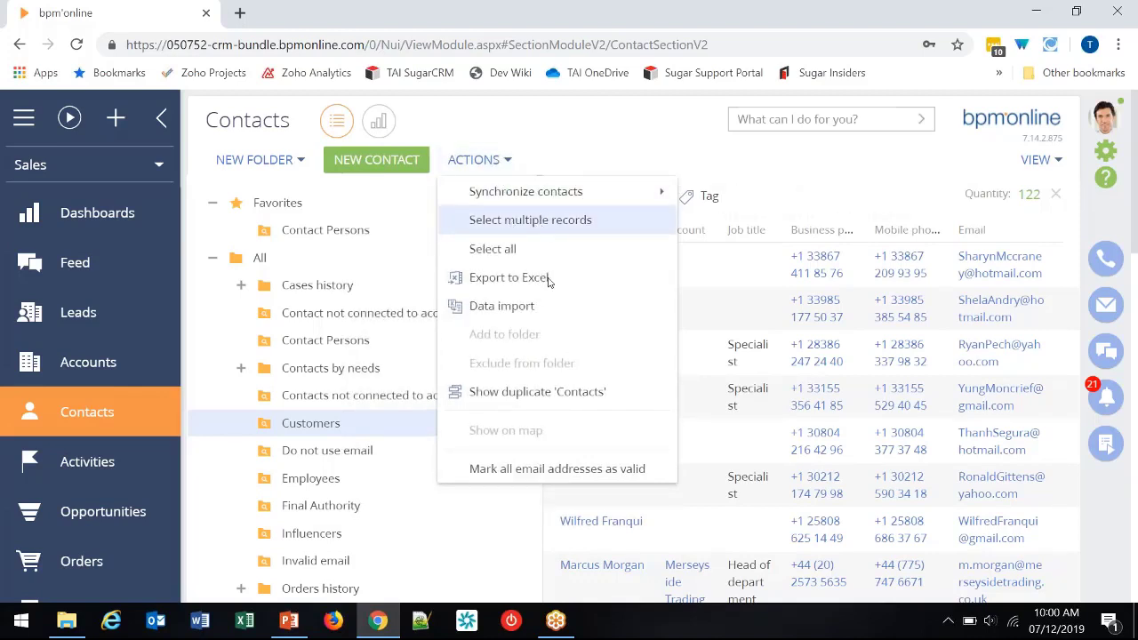
pyautogui.click(530, 219)
pyautogui.click(567, 258)
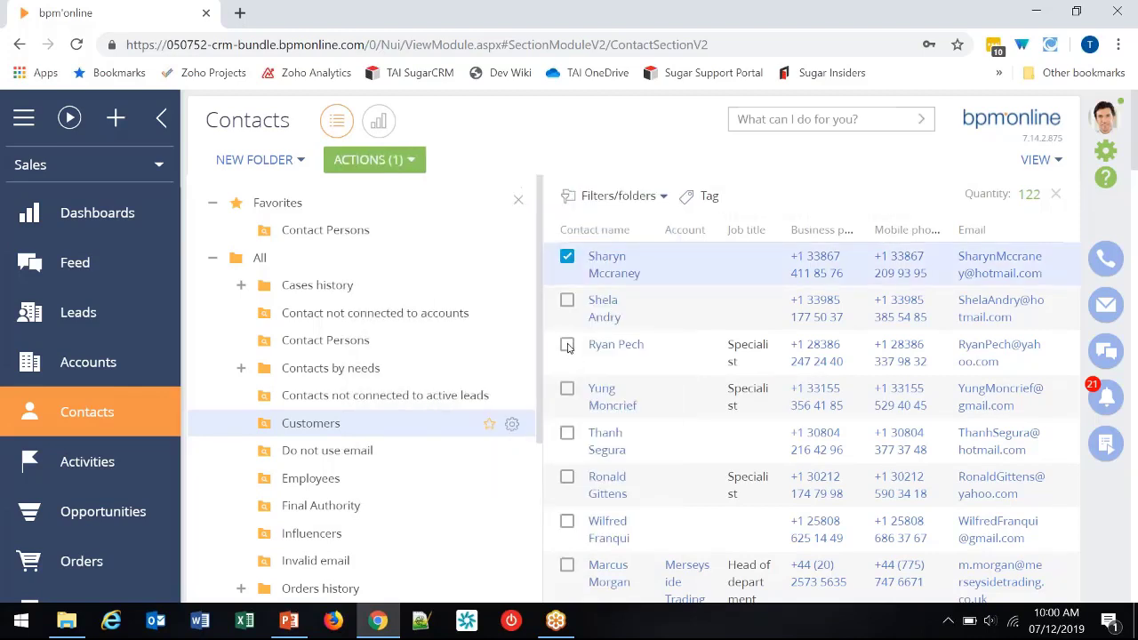
pyautogui.click(567, 345)
pyautogui.click(567, 389)
pyautogui.click(567, 478)
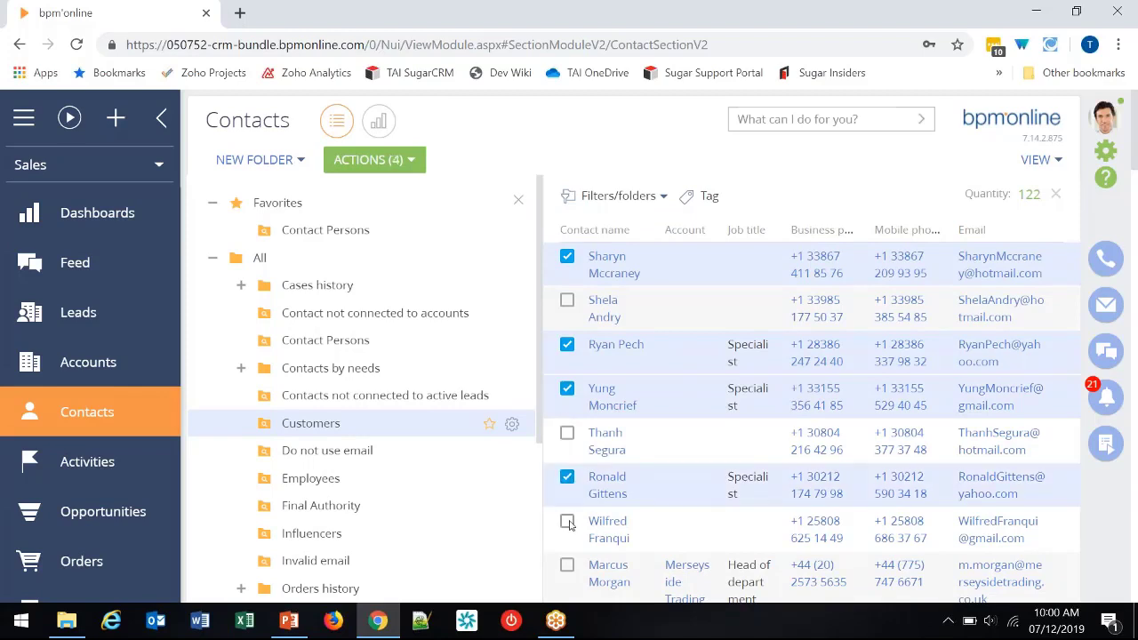
pyautogui.click(567, 522)
# Step: Add the five selected contacts to the static folder named after its owner
pyautogui.click(406, 159)
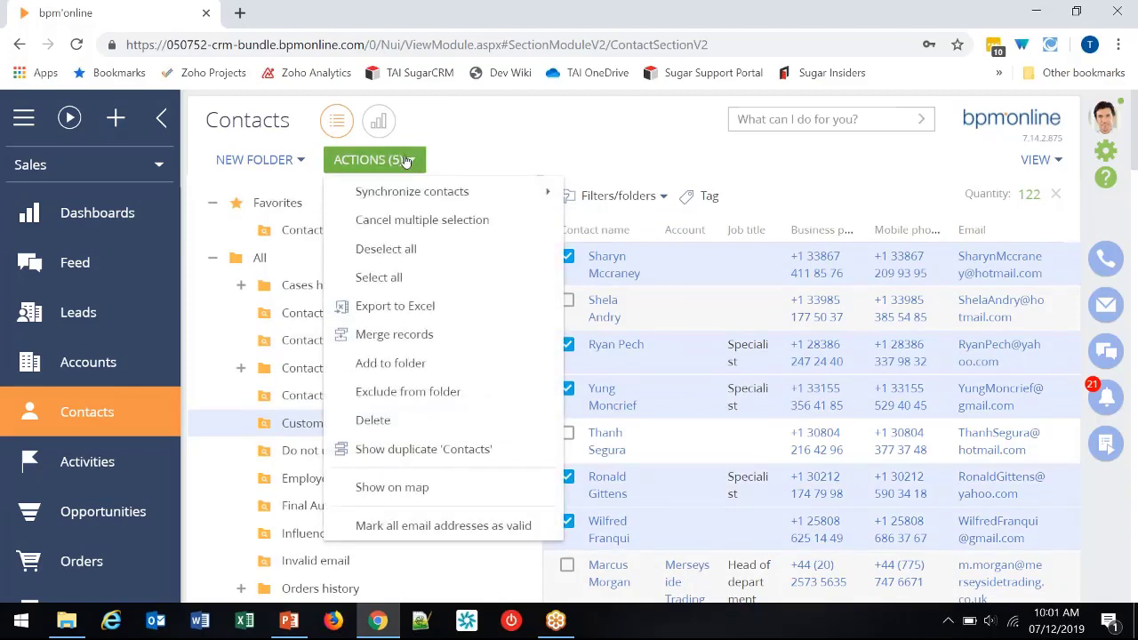
pyautogui.click(406, 366)
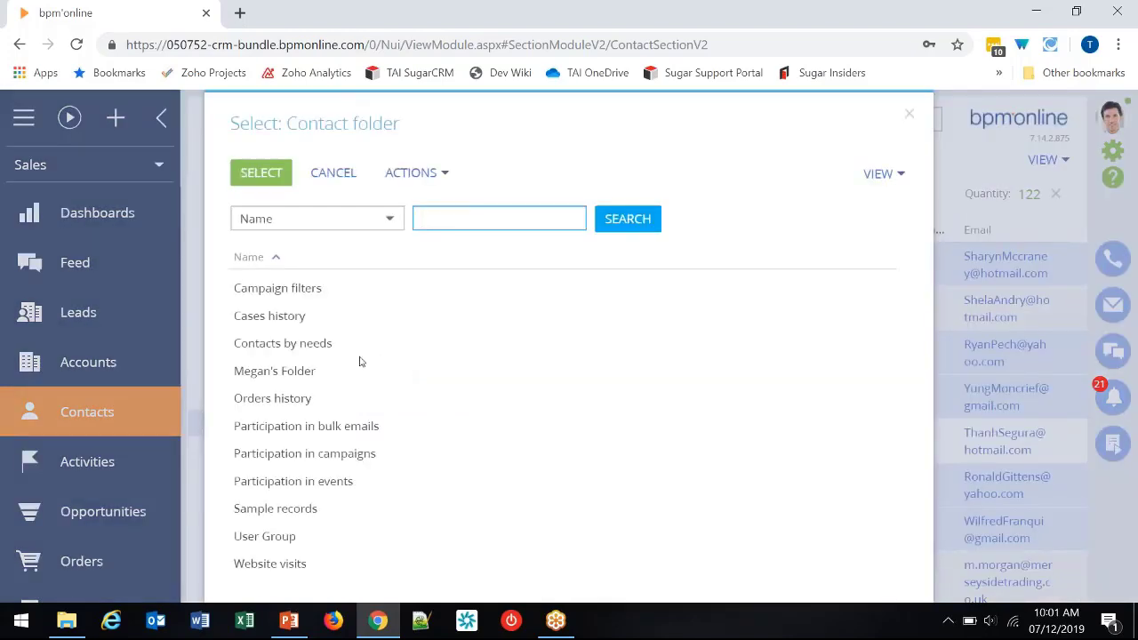
pyautogui.click(284, 377)
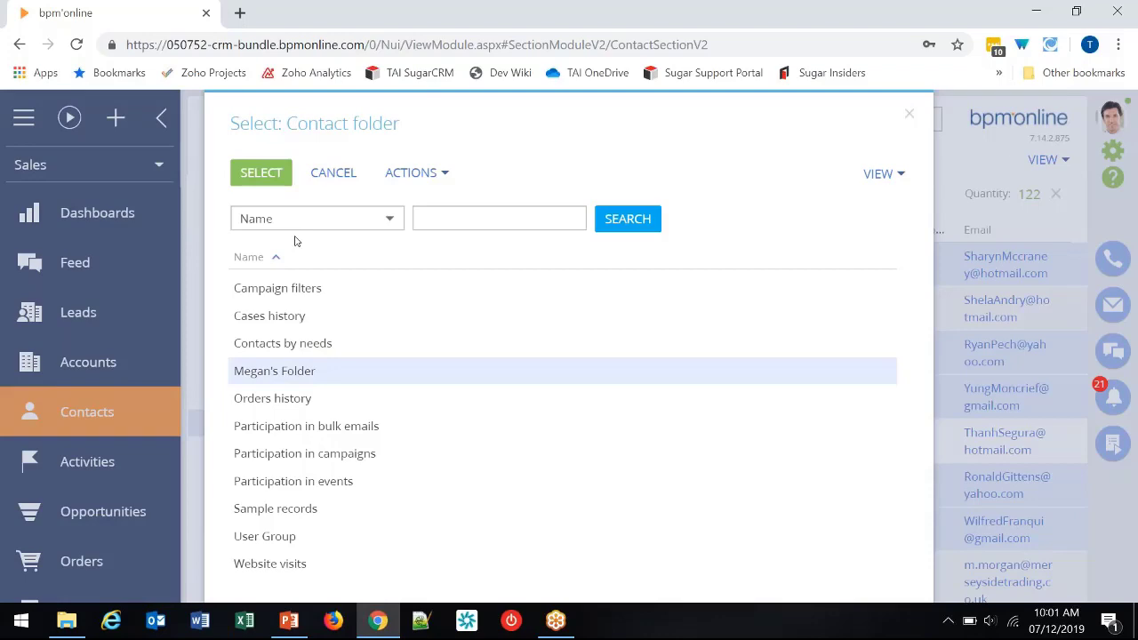
pyautogui.click(278, 172)
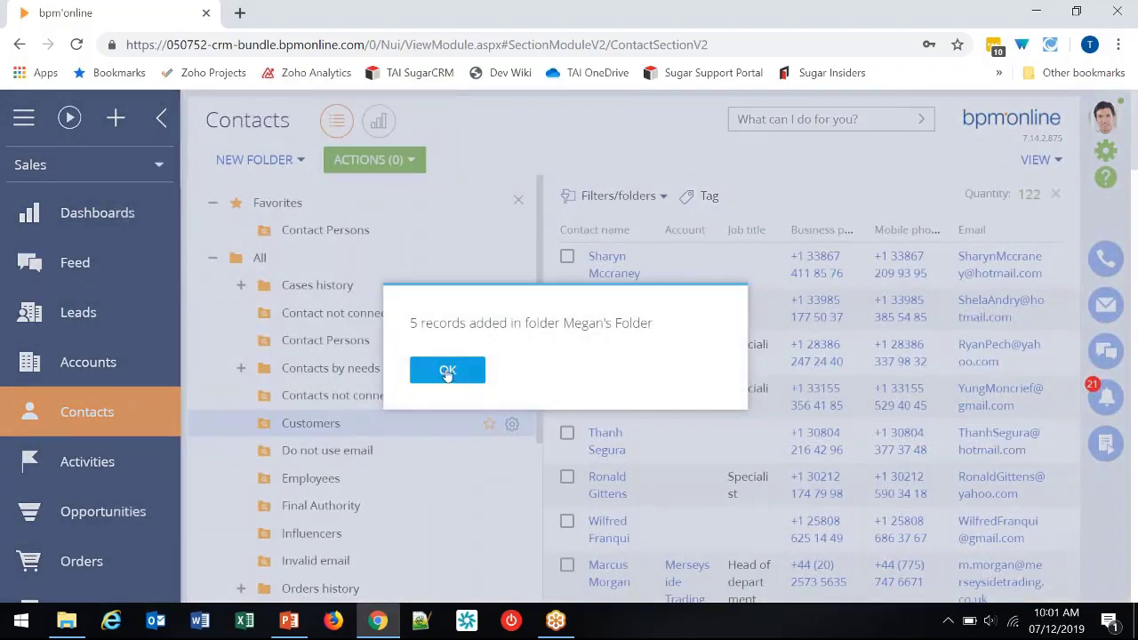
pyautogui.click(448, 372)
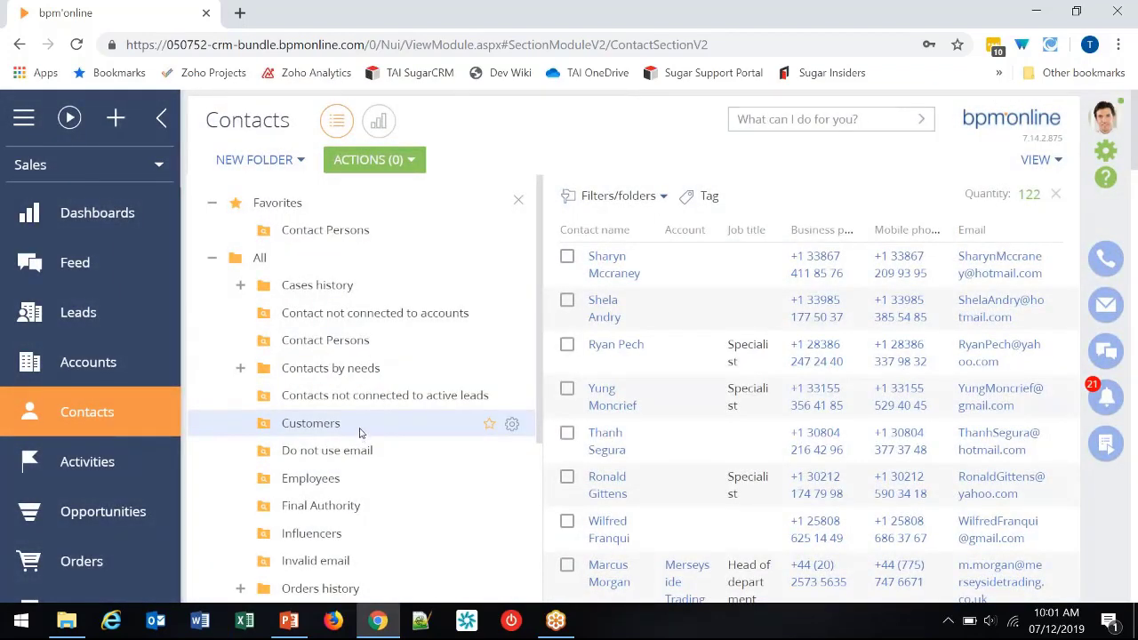
# Step: Display the contacts in the owner's static folder nested under Primary Contacts at Key Accts
pyautogui.scroll(-2, 356, 451)
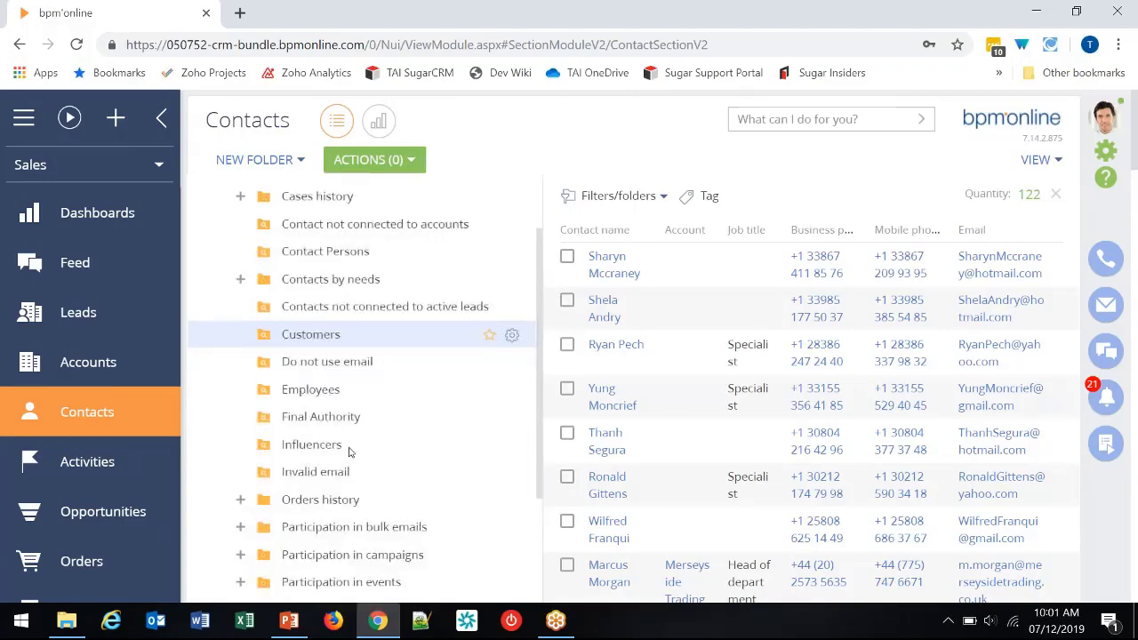
pyautogui.scroll(-1, 338, 494)
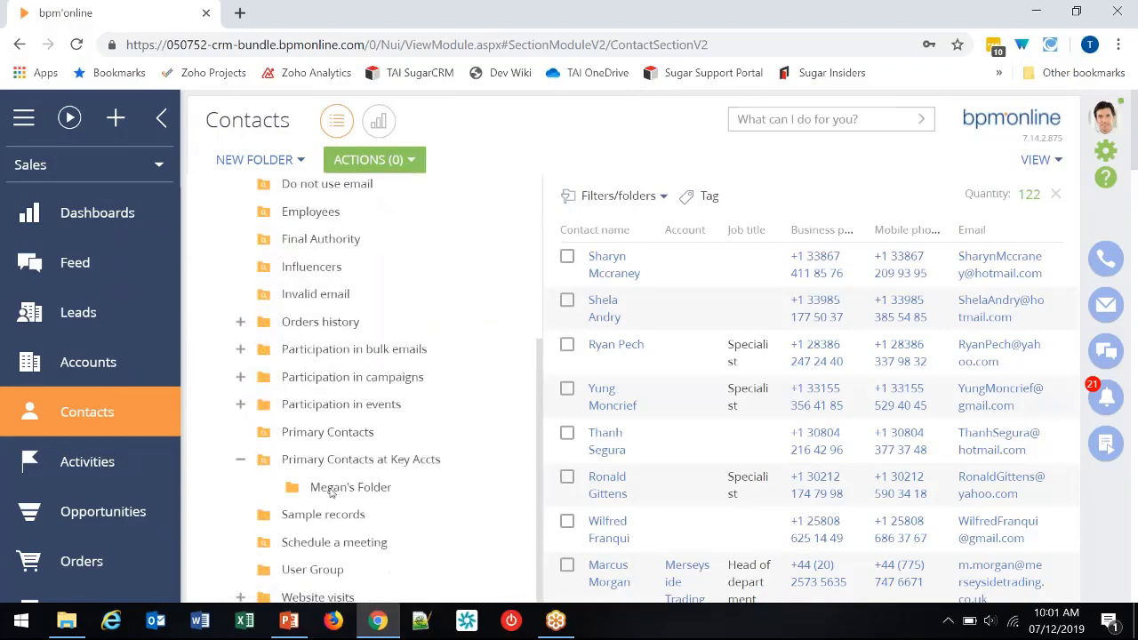
pyautogui.click(339, 489)
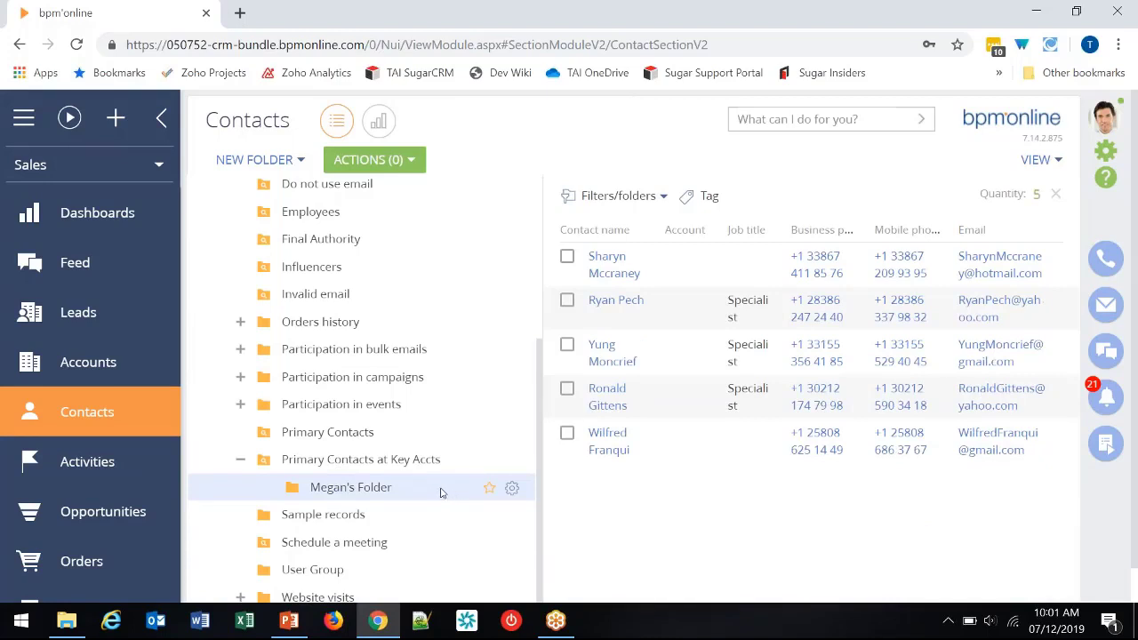
# Step: Move the owner's static folder out of Primary Contacts at Key Accts to directly under the All folder
pyautogui.click(512, 488)
pyautogui.click(573, 407)
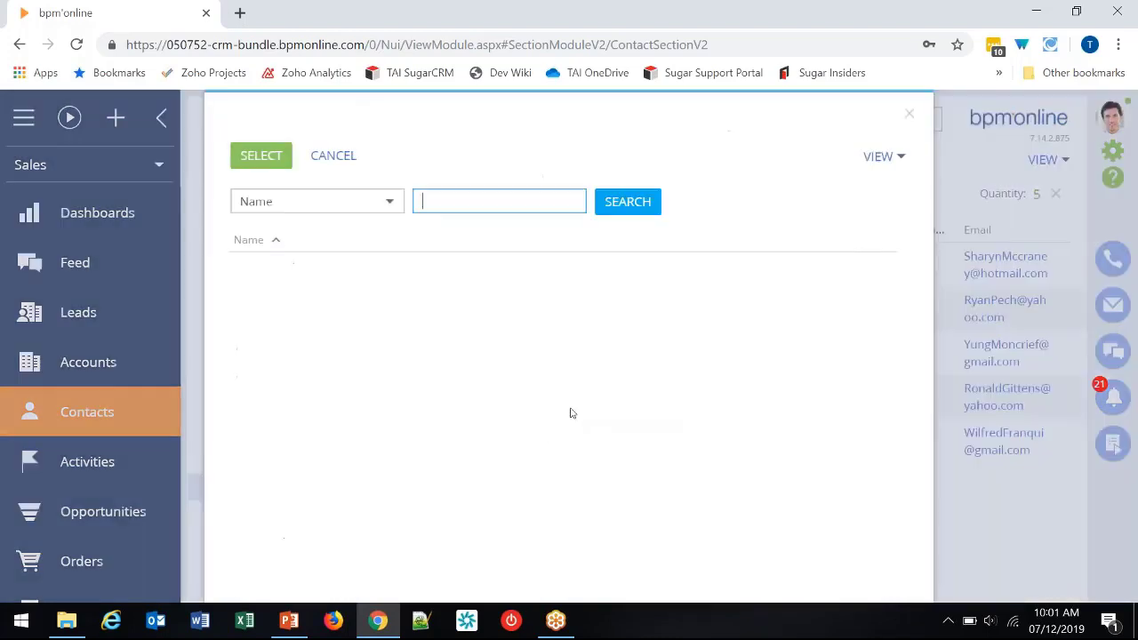
pyautogui.click(275, 288)
pyautogui.click(260, 171)
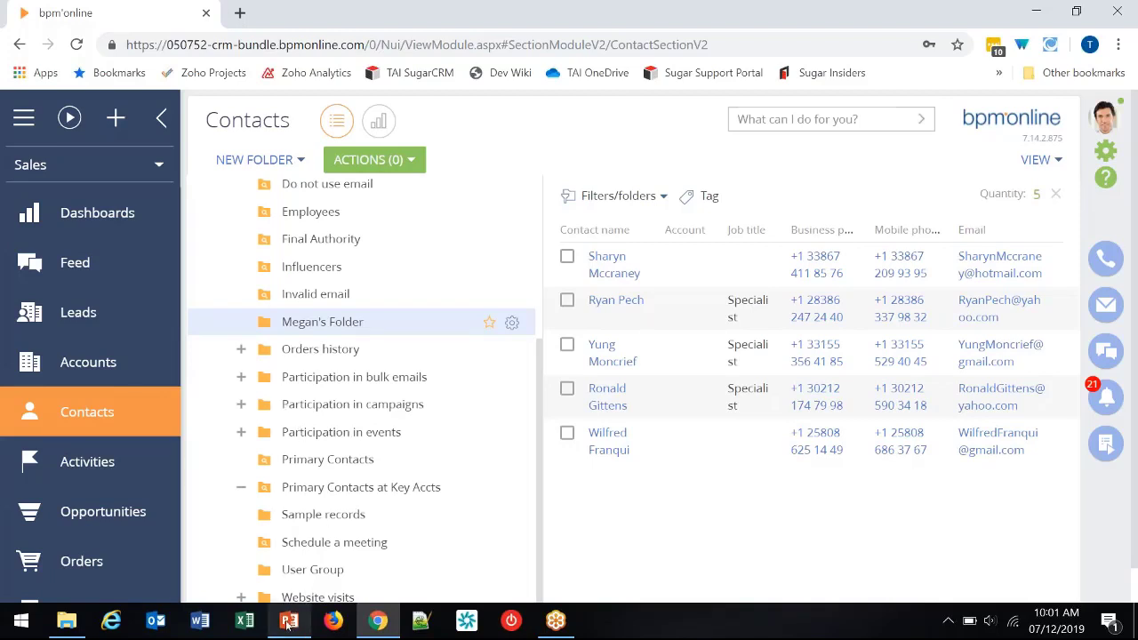
# Step: Switch to the PowerPoint presentation, start the slide show from the Folders slide and advance to the Dashboards slide
pyautogui.click(267, 418)
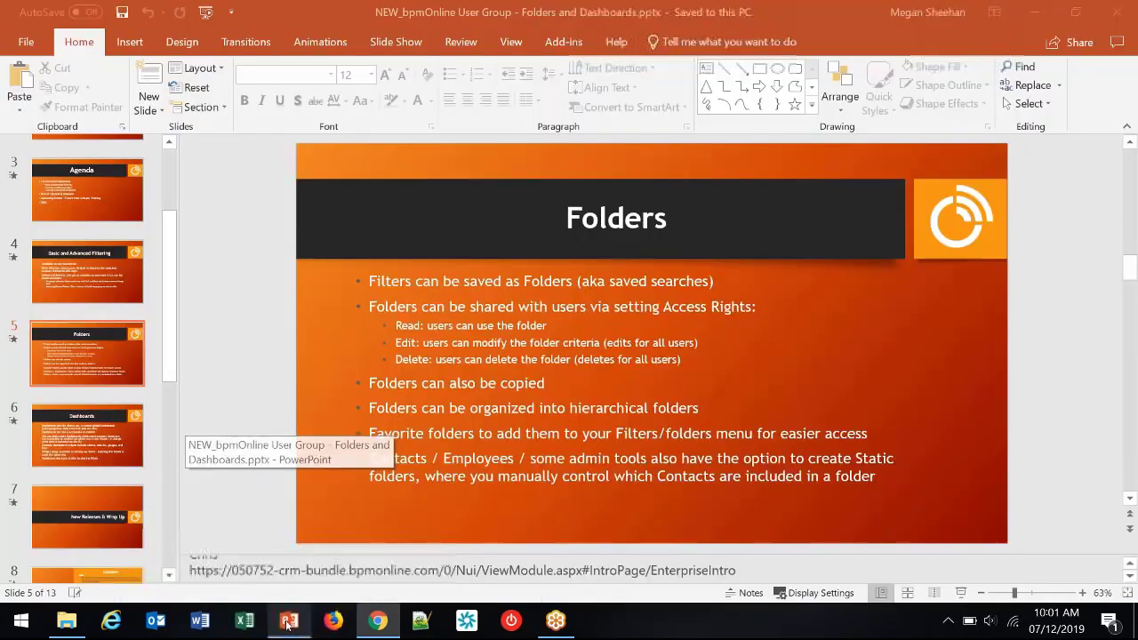
pyautogui.click(963, 596)
pyautogui.press('Right')
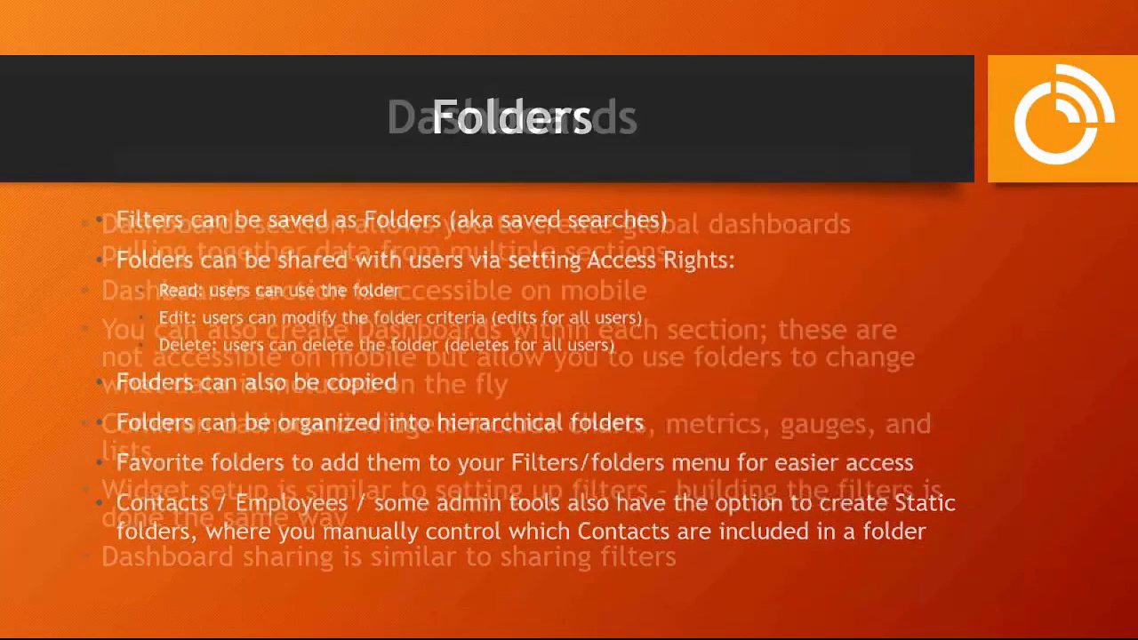
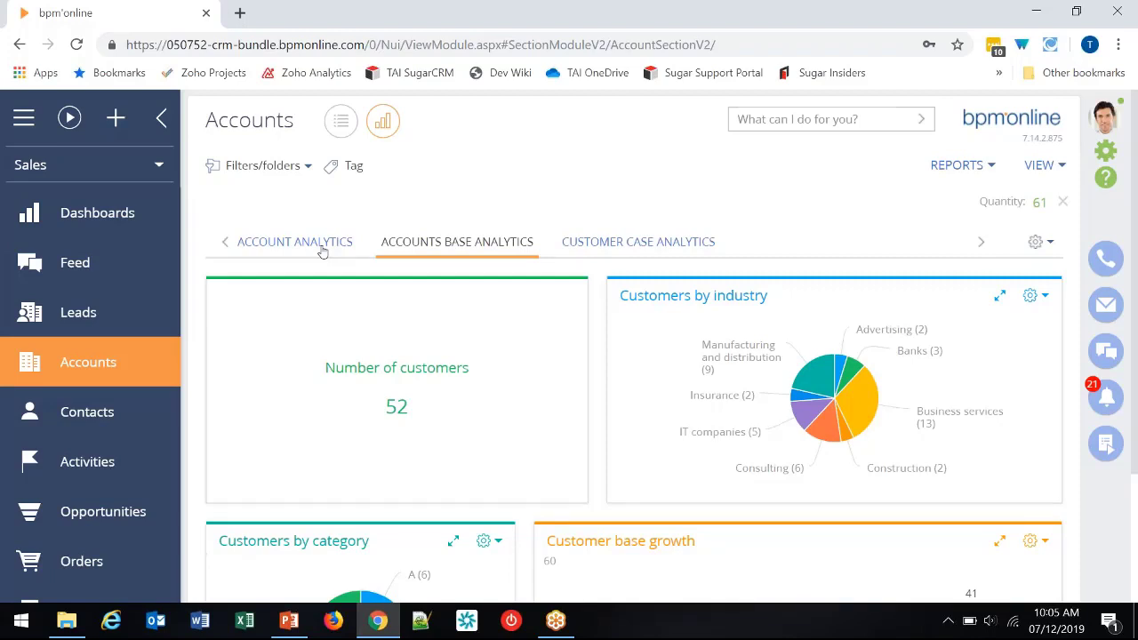
# Step: Review the widgets on the Account Analytics and Accounts Base Analytics dashboards of the Accounts section
pyautogui.click(322, 252)
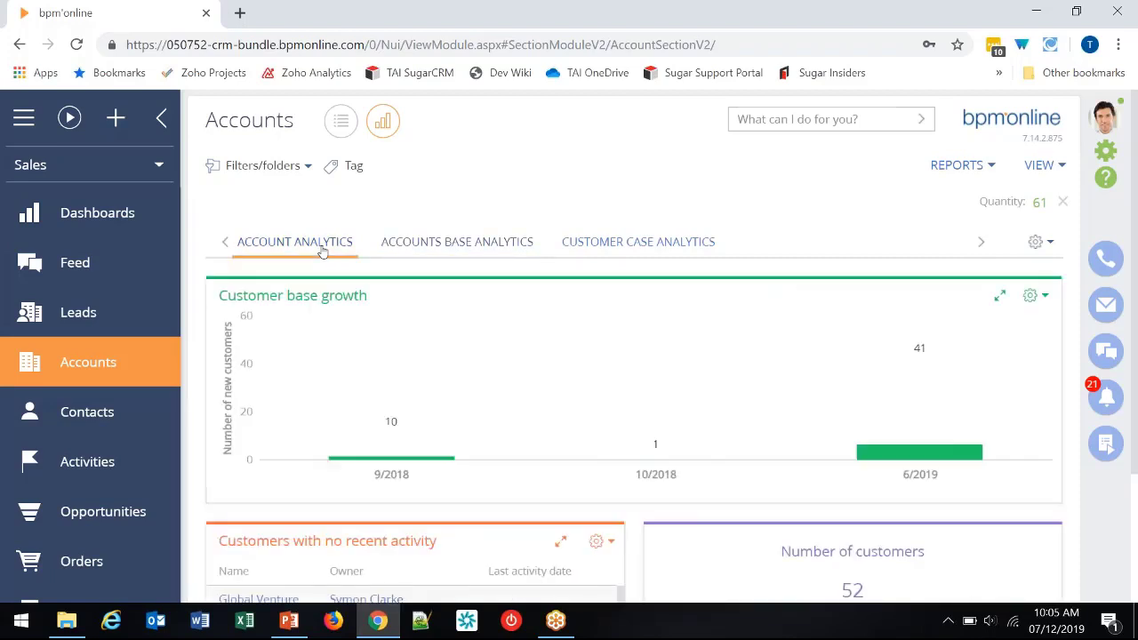
pyautogui.scroll(-3, 544, 262)
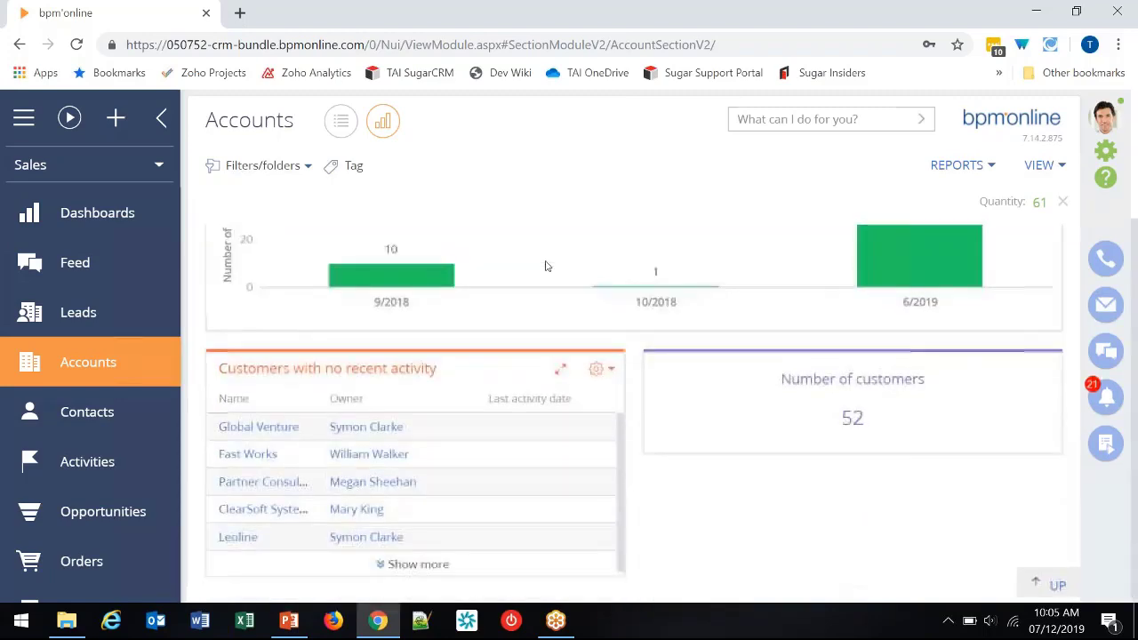
pyautogui.scroll(3, 544, 267)
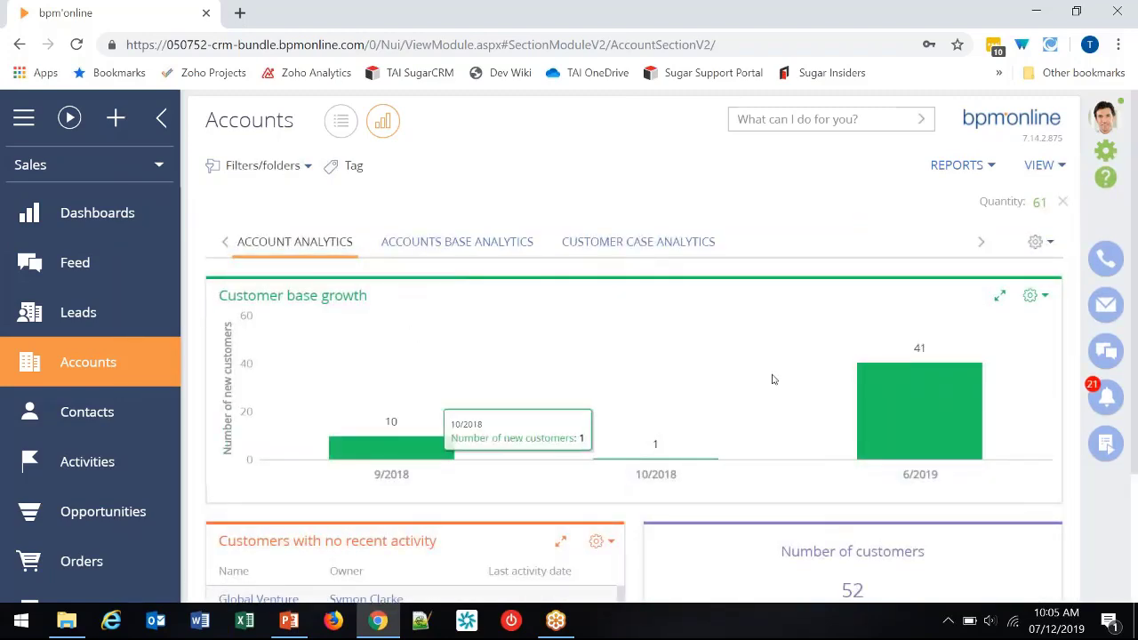
pyautogui.scroll(-3, 620, 374)
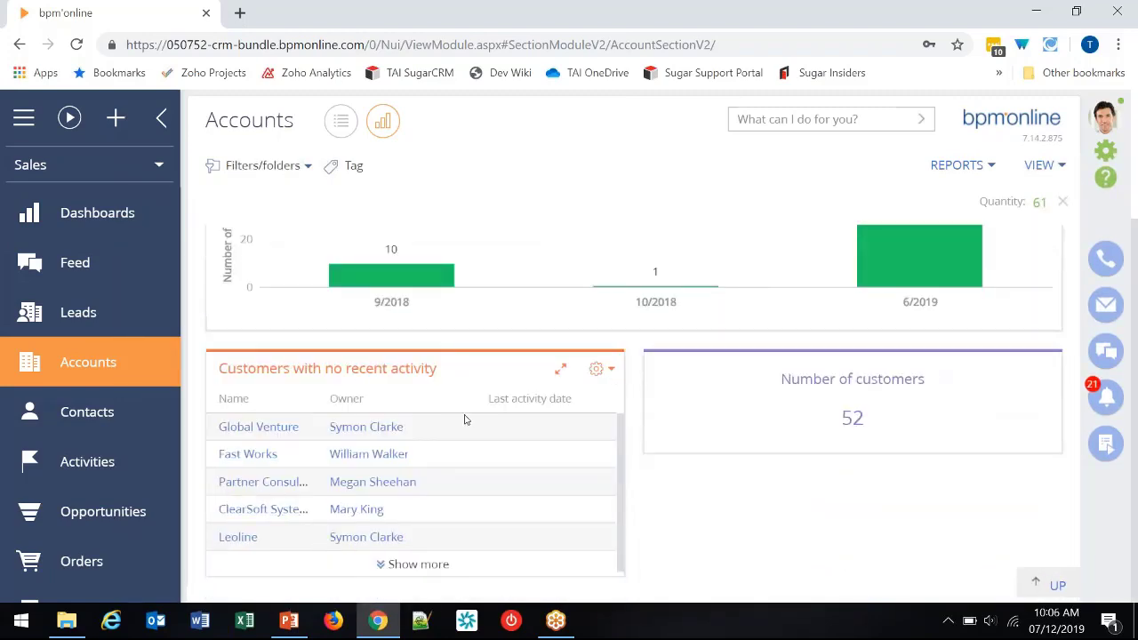
pyautogui.scroll(3, 783, 401)
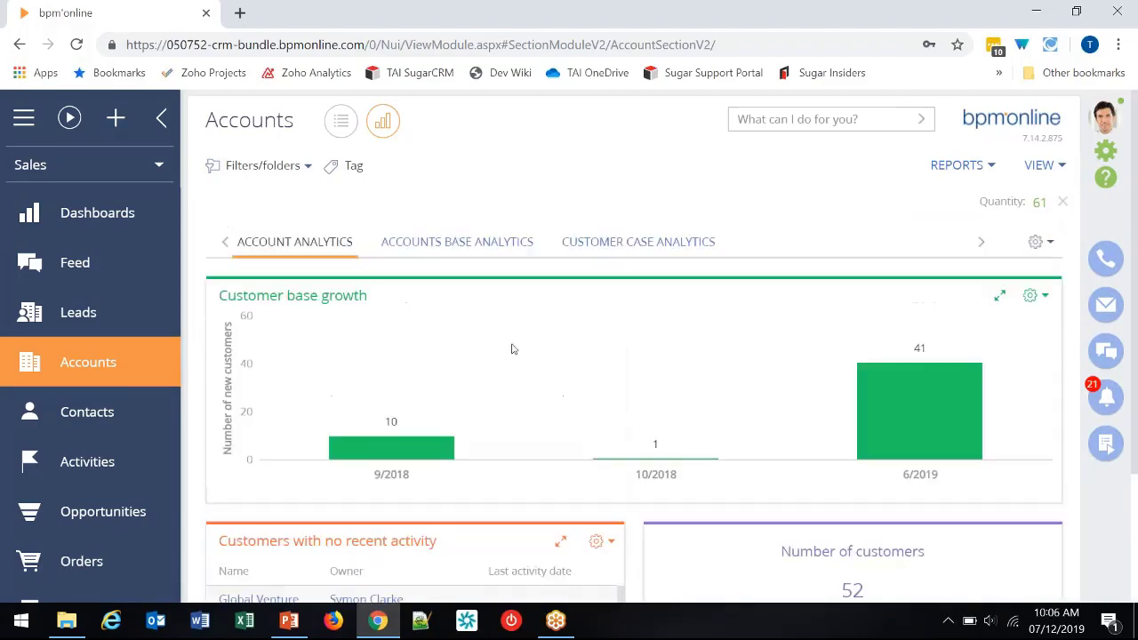
pyautogui.click(445, 244)
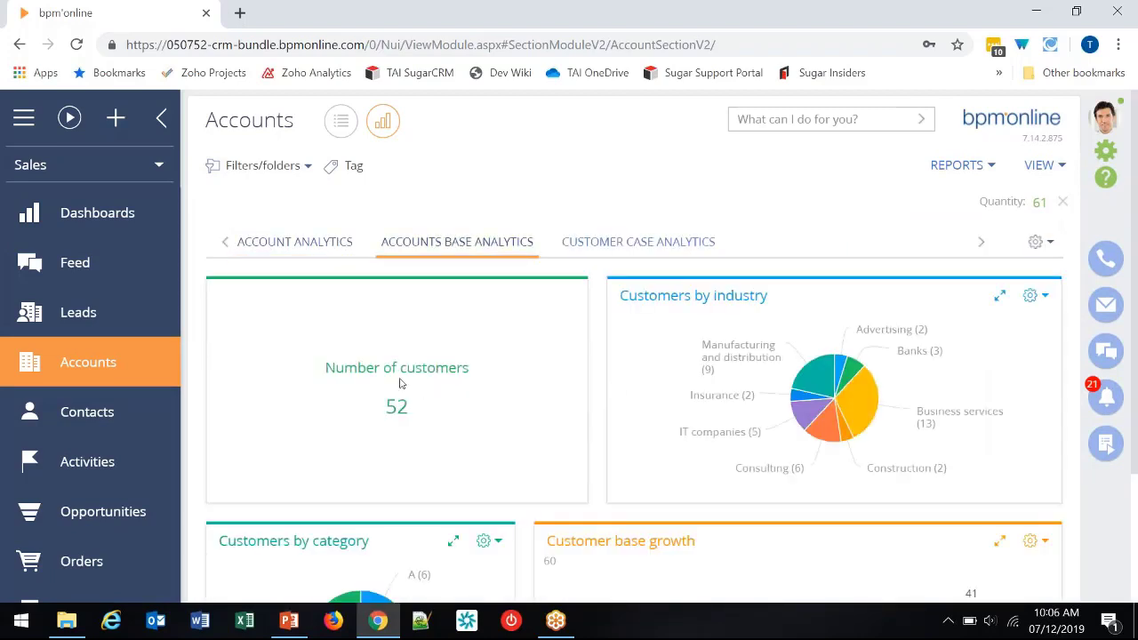
pyautogui.scroll(-3, 591, 399)
pyautogui.scroll(3, 581, 399)
# Step: Filter the Accounts Base Analytics dashboard by the Sample records favorite folder and review its charts
pyautogui.click(291, 174)
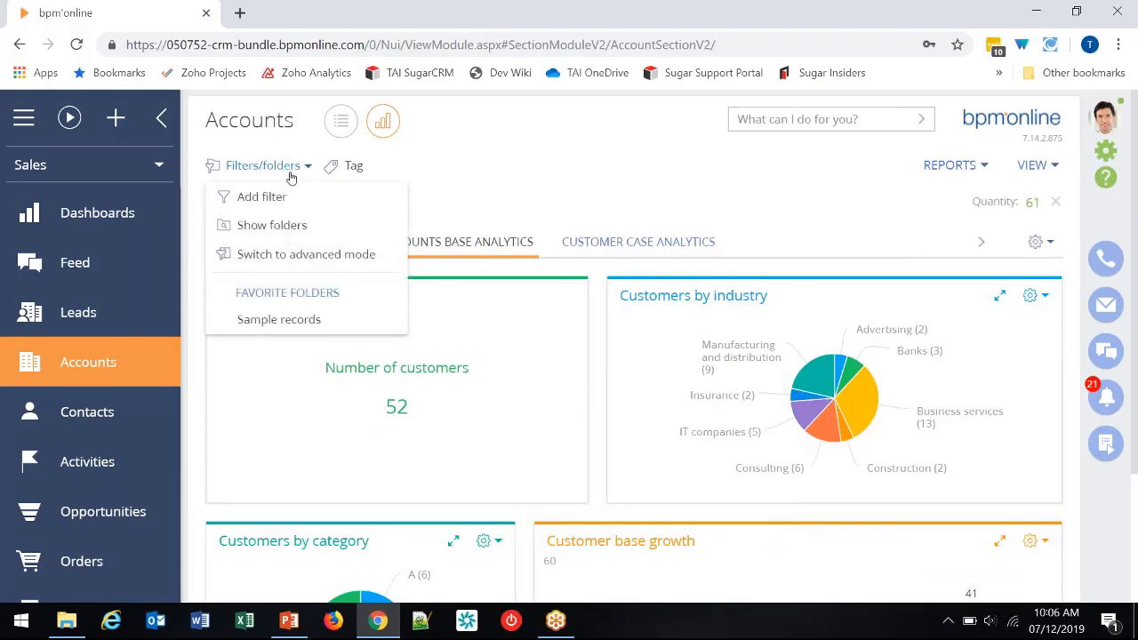
pyautogui.click(291, 322)
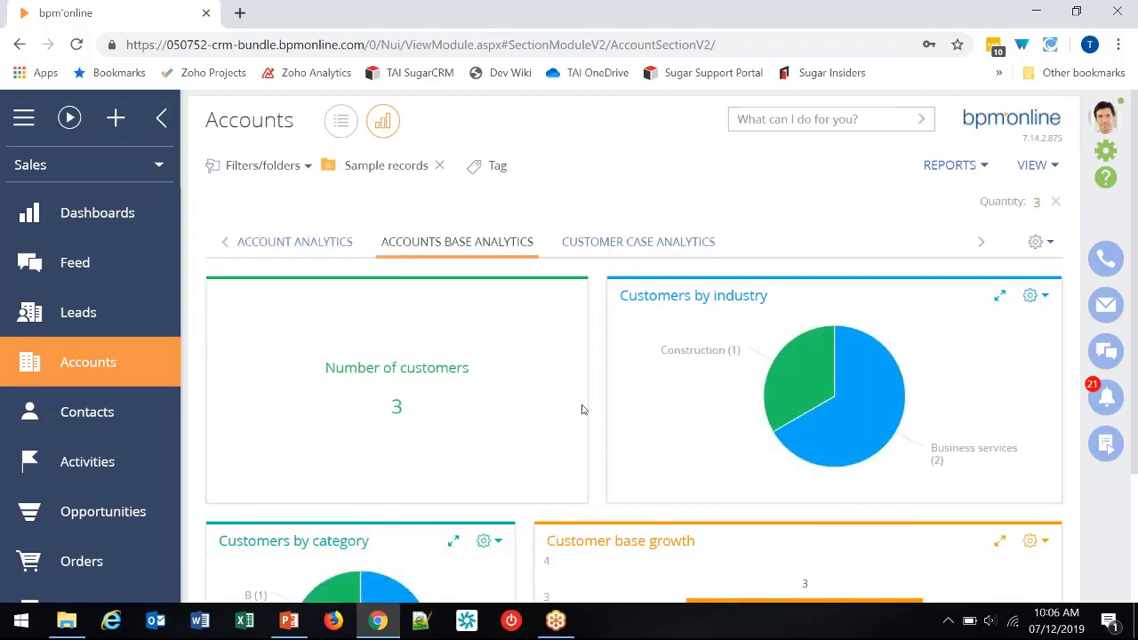
pyautogui.scroll(-2, 583, 409)
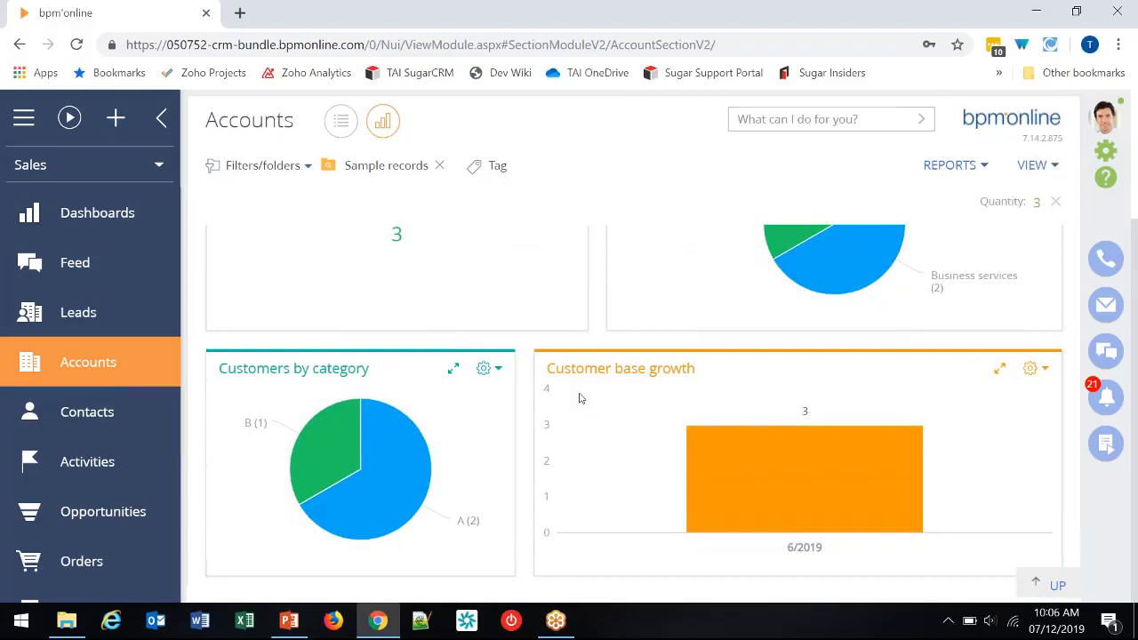
pyautogui.scroll(2, 579, 399)
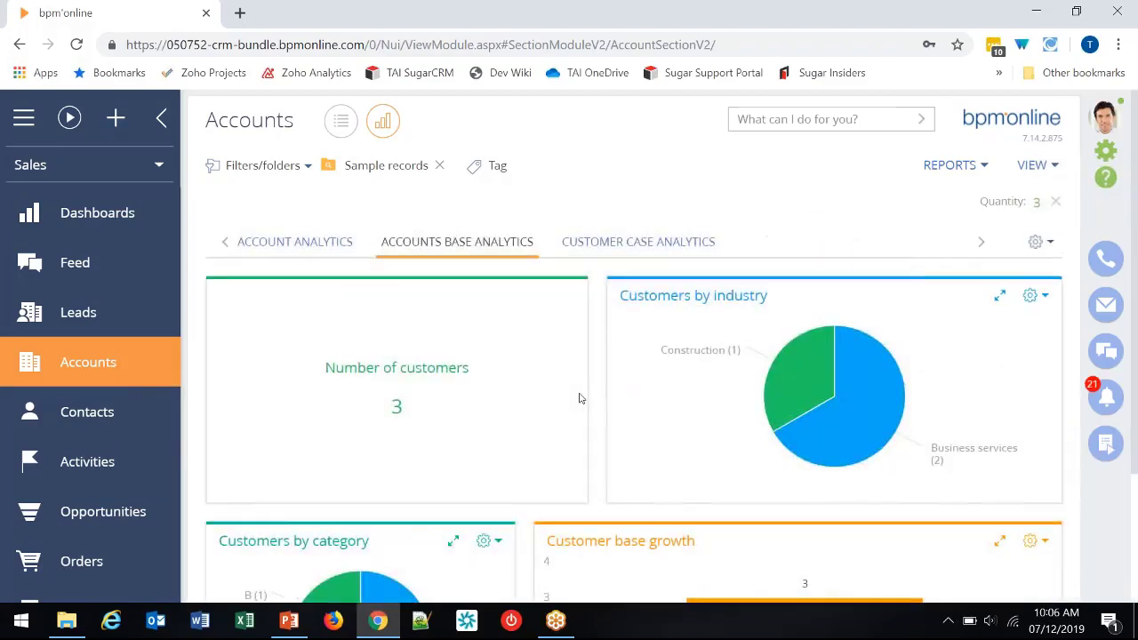
# Step: Remove the Sample records folder filter from the Accounts dashboard
pyautogui.click(439, 166)
pyautogui.click(267, 165)
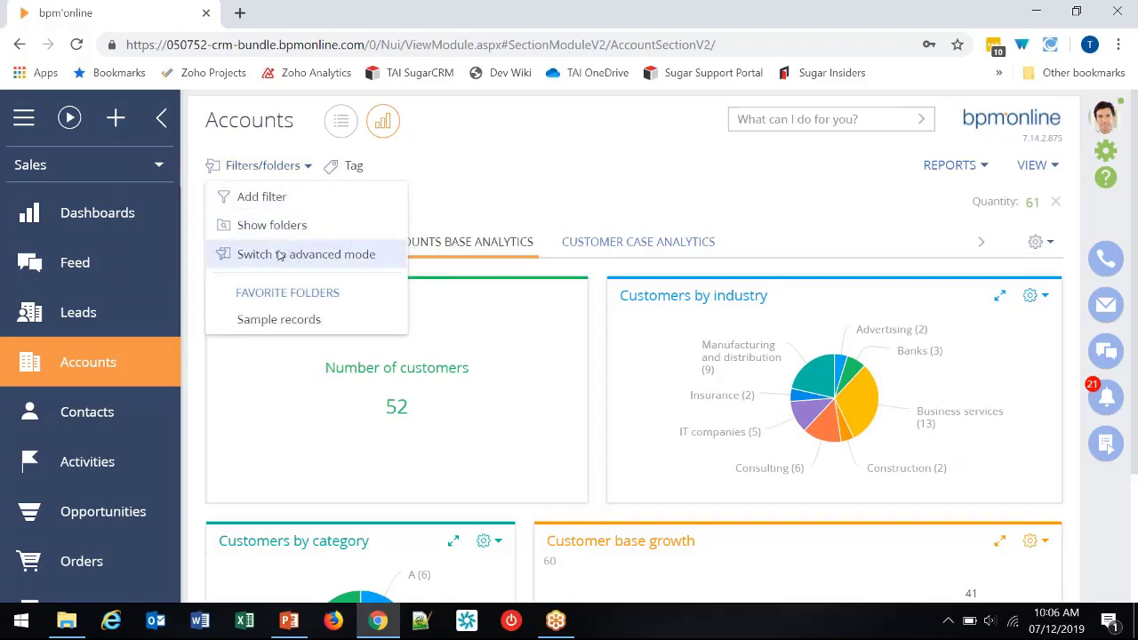
pyautogui.click(300, 167)
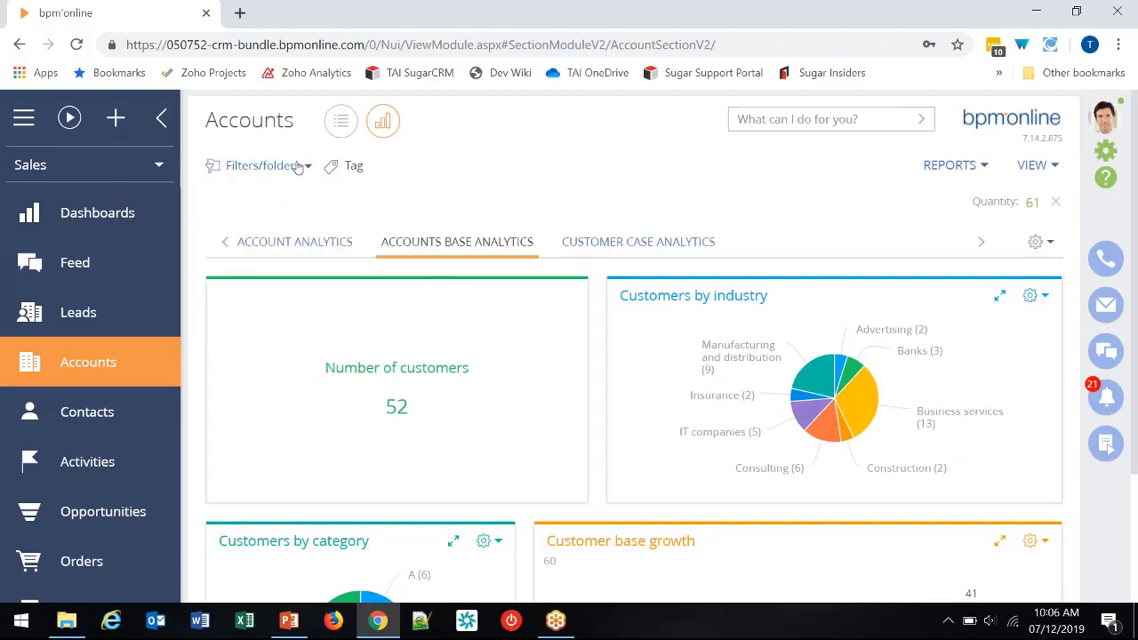
pyautogui.click(547, 210)
# Step: Open the Dashboards section and look through the widgets on the Sales Rep Dashboard
pyautogui.click(97, 216)
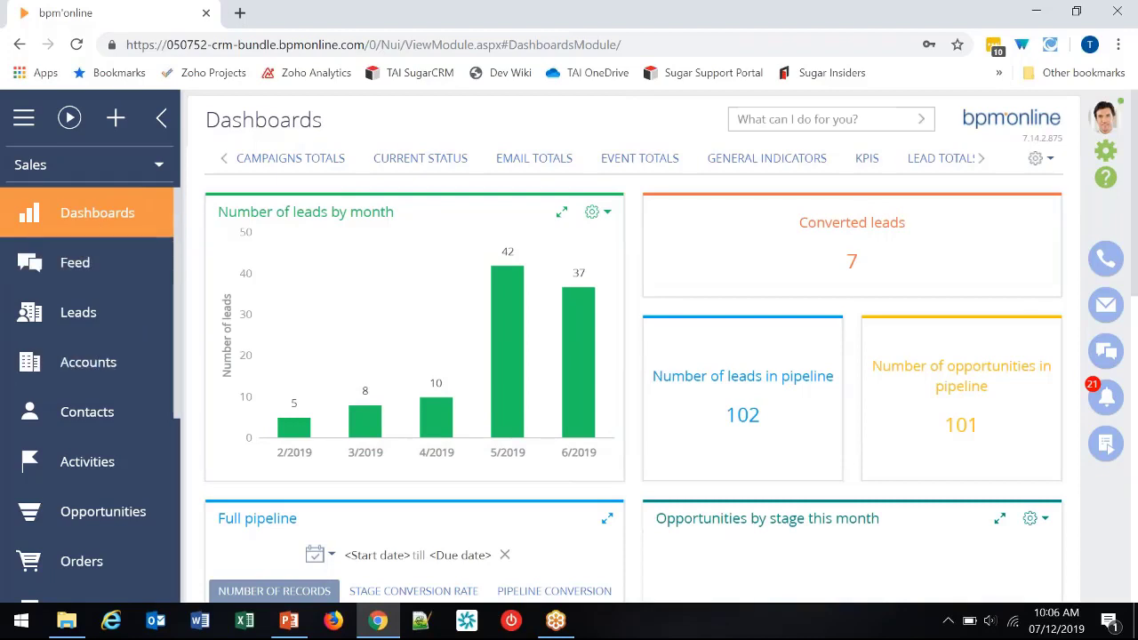
pyautogui.click(979, 161)
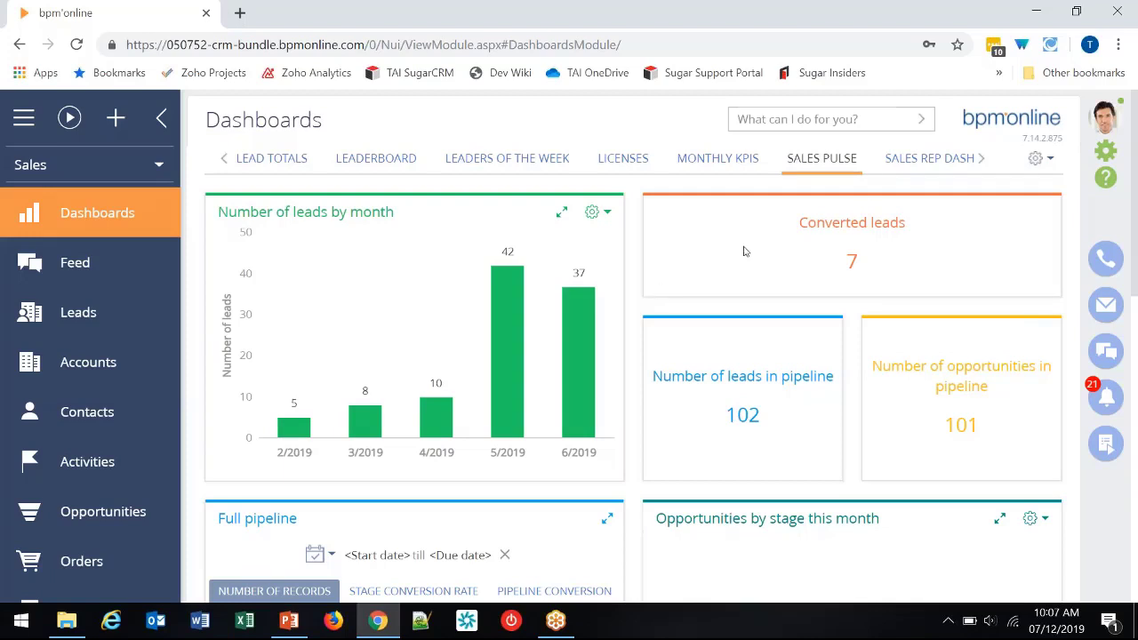
pyautogui.click(940, 157)
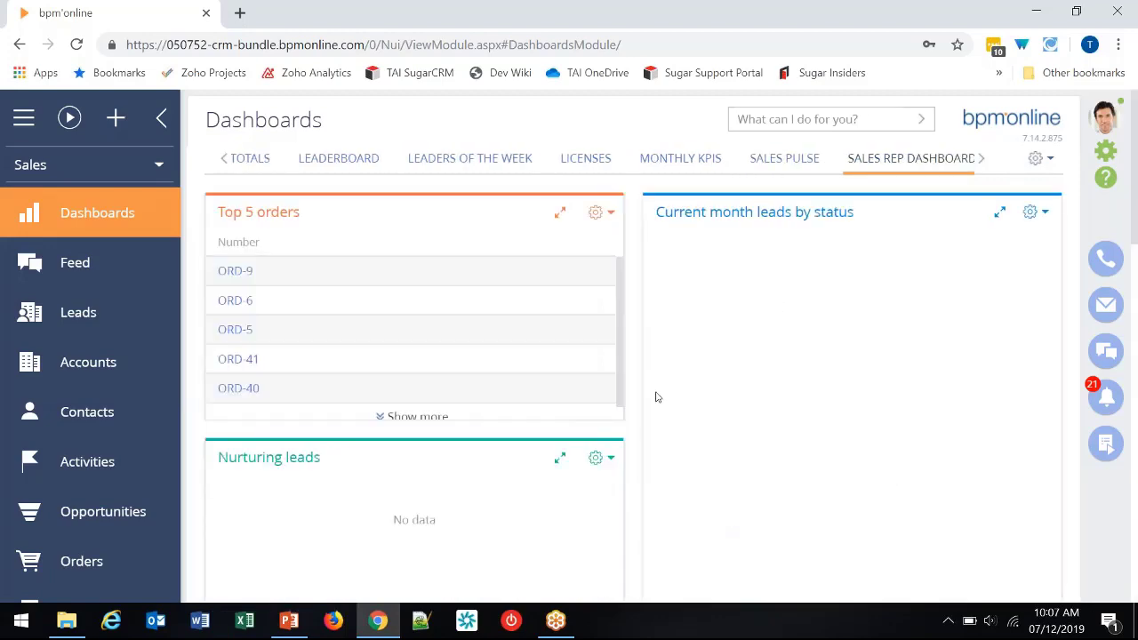
pyautogui.scroll(-5, 658, 397)
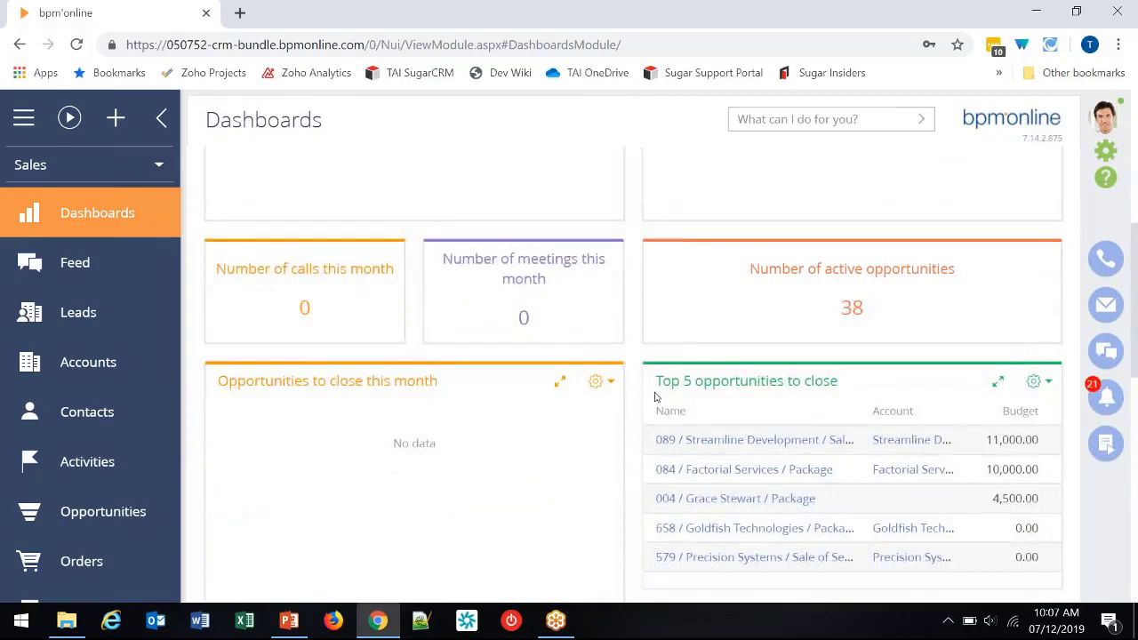
pyautogui.scroll(-4, 658, 397)
pyautogui.scroll(-1, 655, 396)
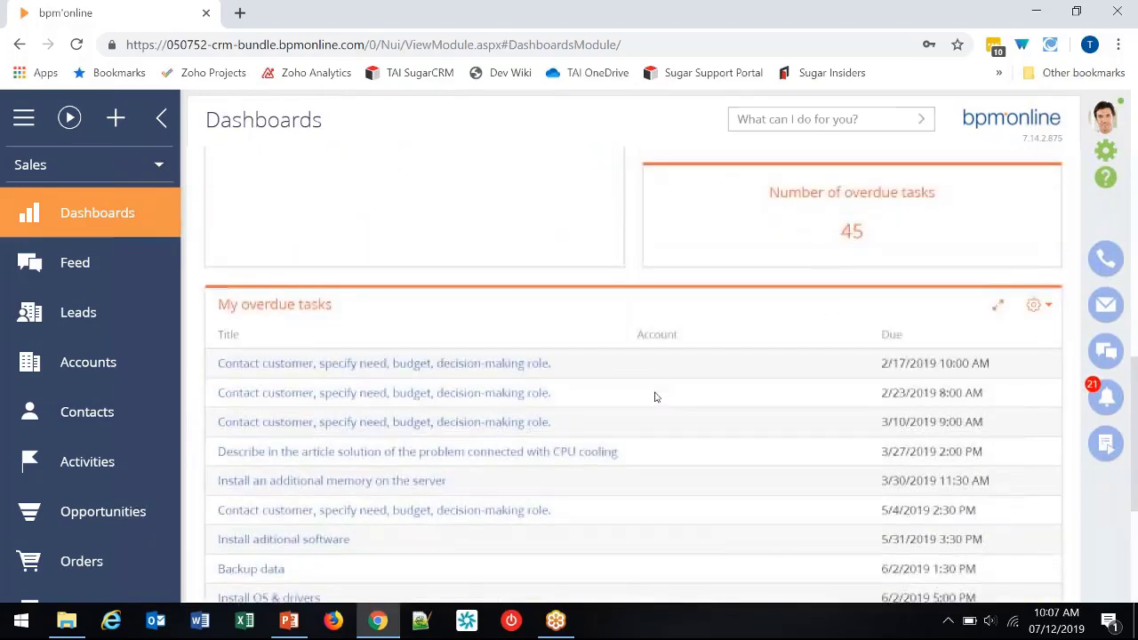
pyautogui.scroll(10, 656, 397)
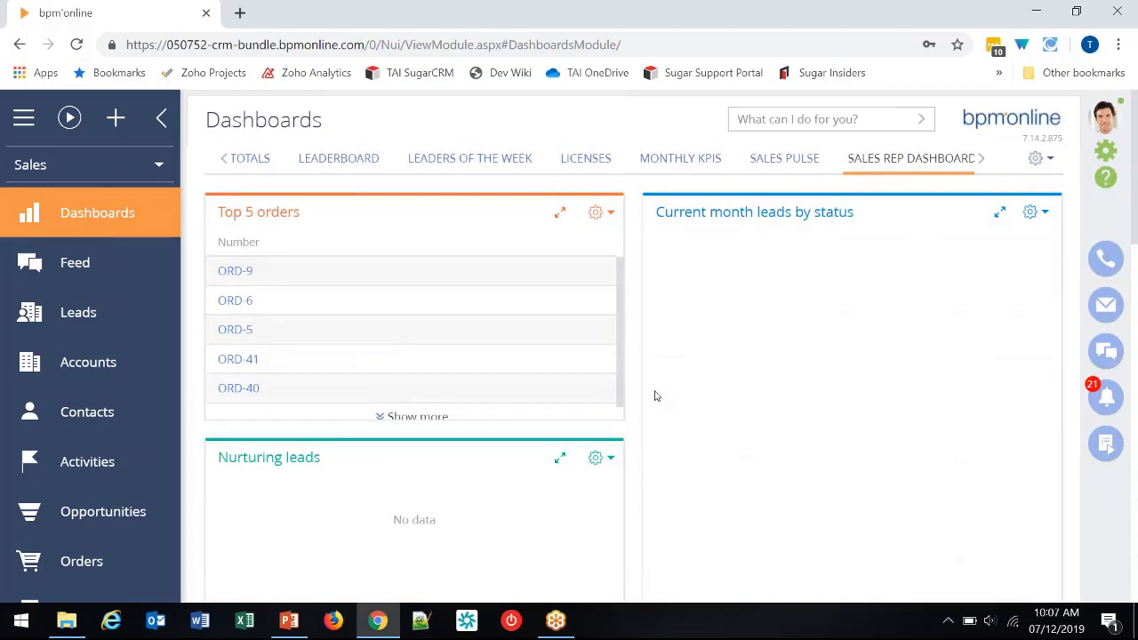
# Step: Create a new dashboard panel in the Dashboards section and title it User Group
pyautogui.click(1038, 162)
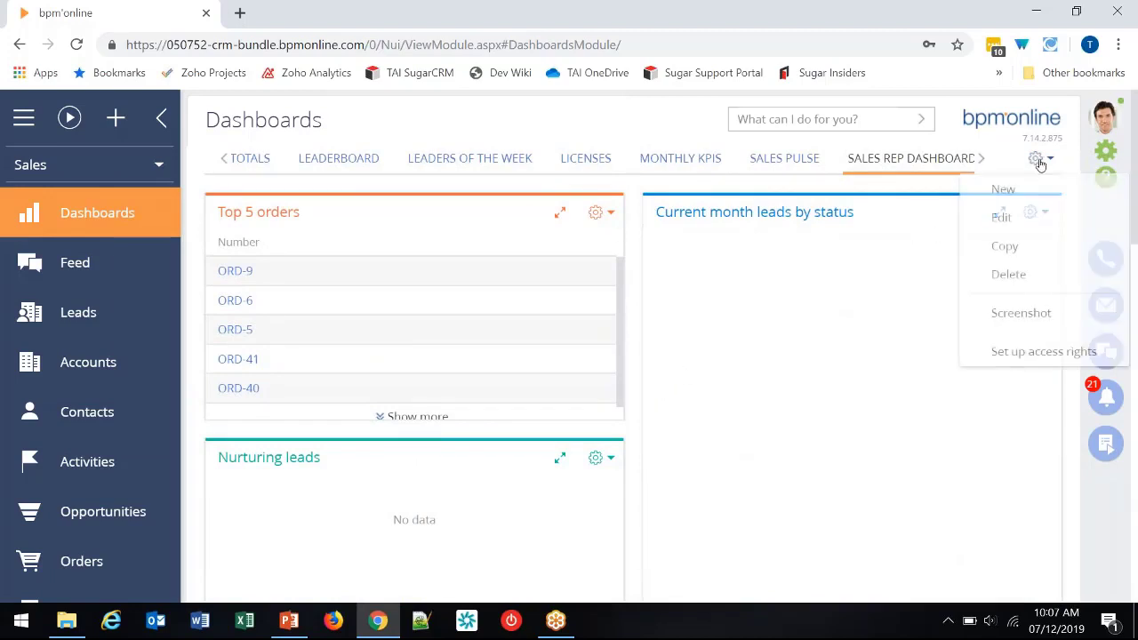
pyautogui.click(1001, 189)
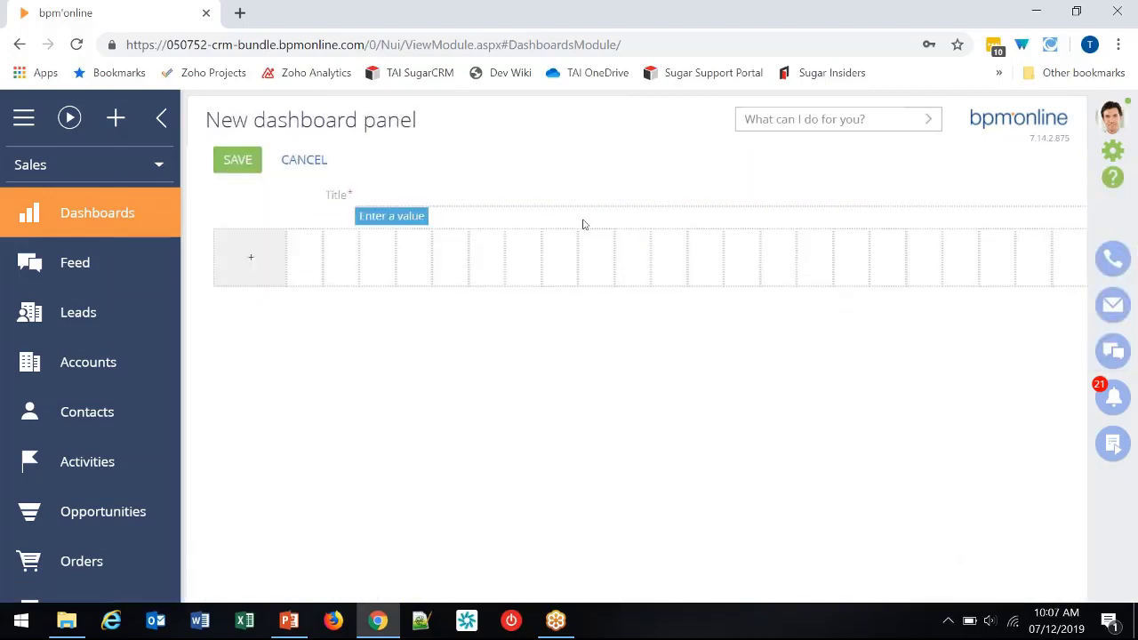
pyautogui.click(542, 195)
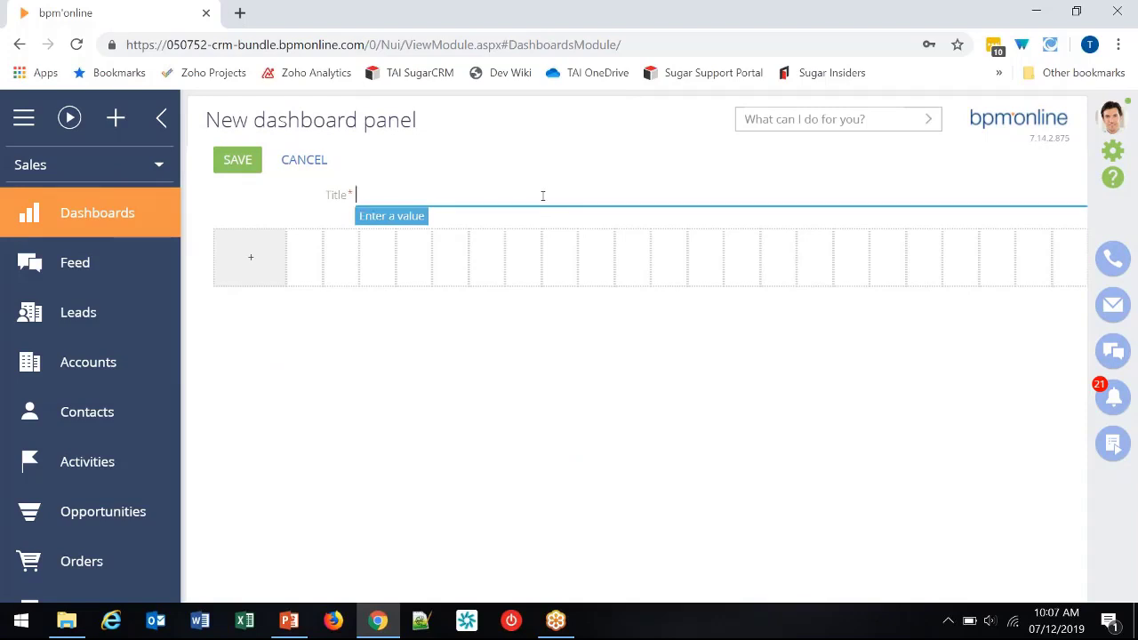
pyautogui.write('User Group')
# Step: Add a Metric widget to the new dashboard and title it # of Open Opportunities
pyautogui.click(242, 271)
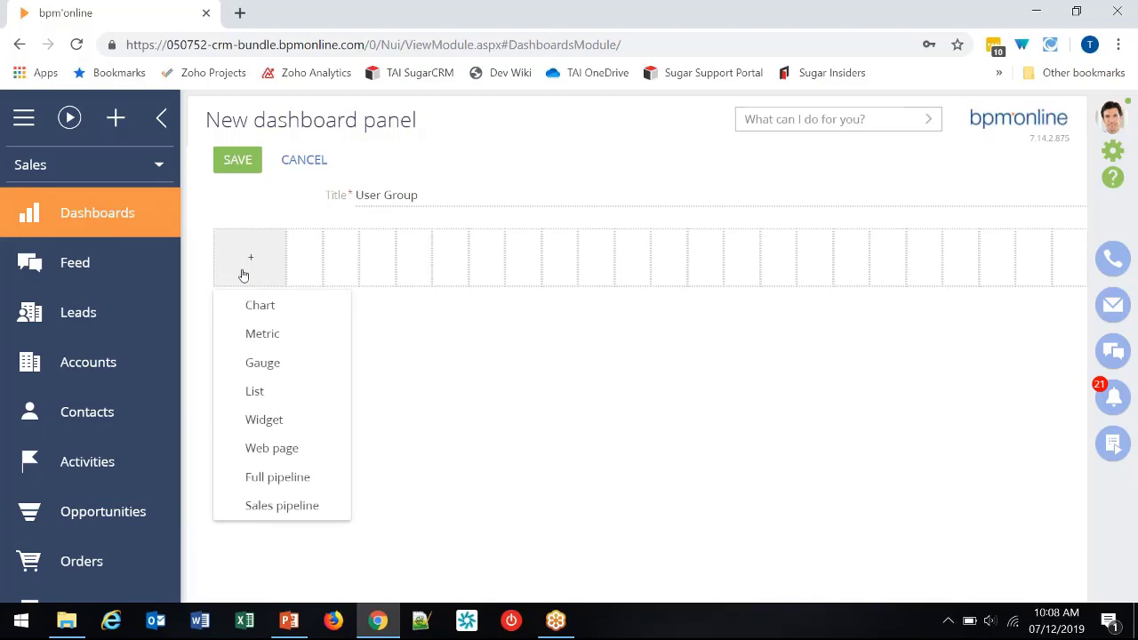
pyautogui.click(278, 336)
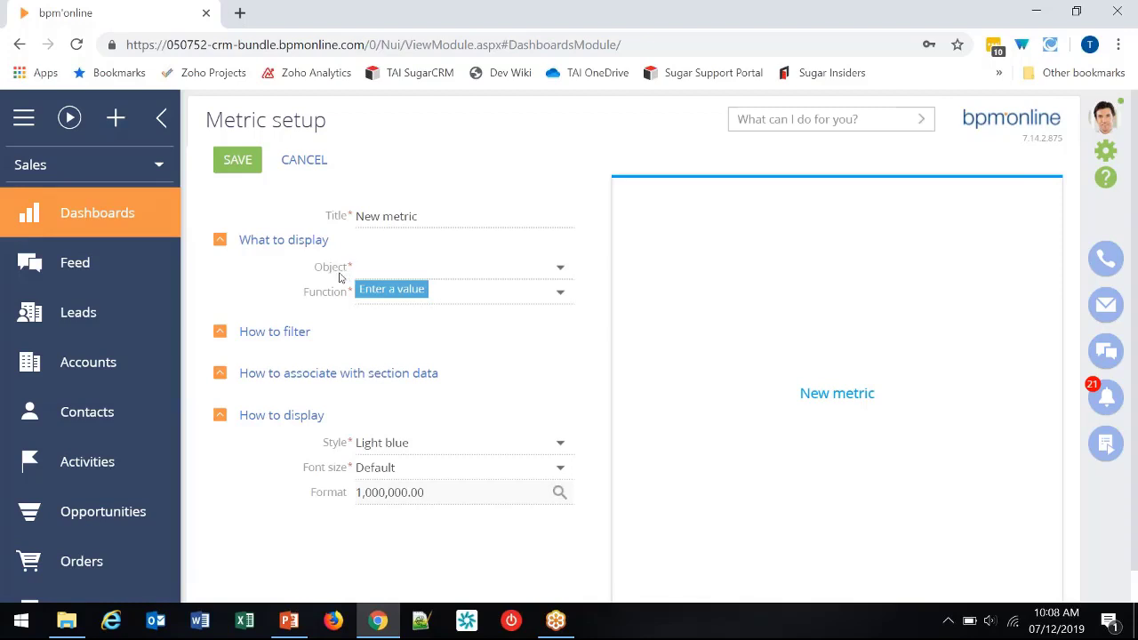
pyautogui.moveTo(422, 218); pyautogui.dragTo(345, 222)
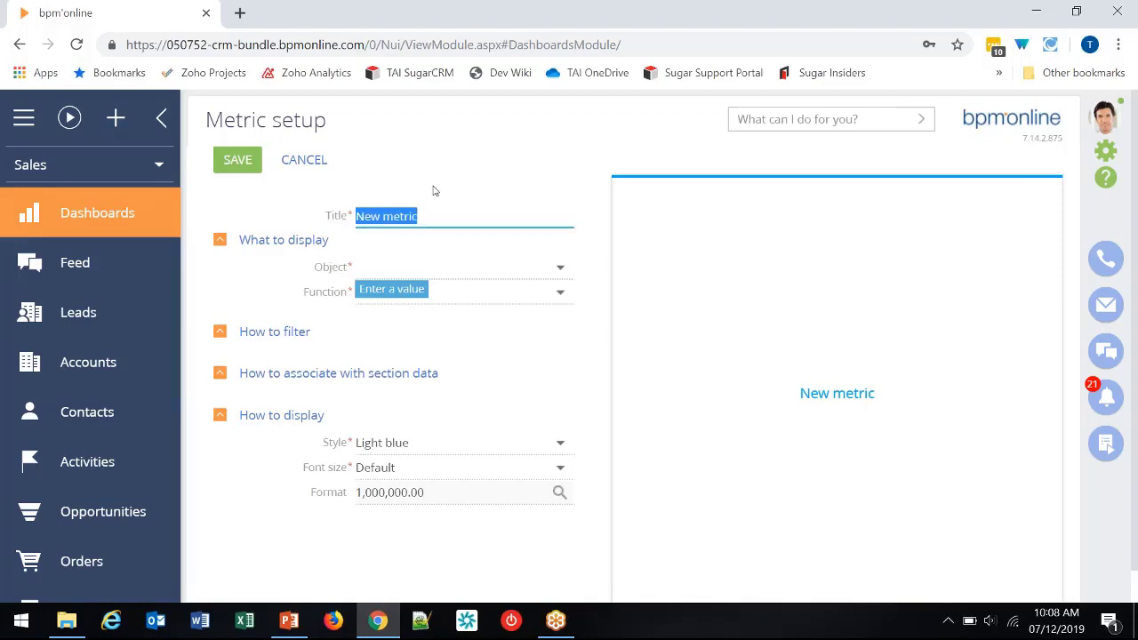
pyautogui.write('# o')
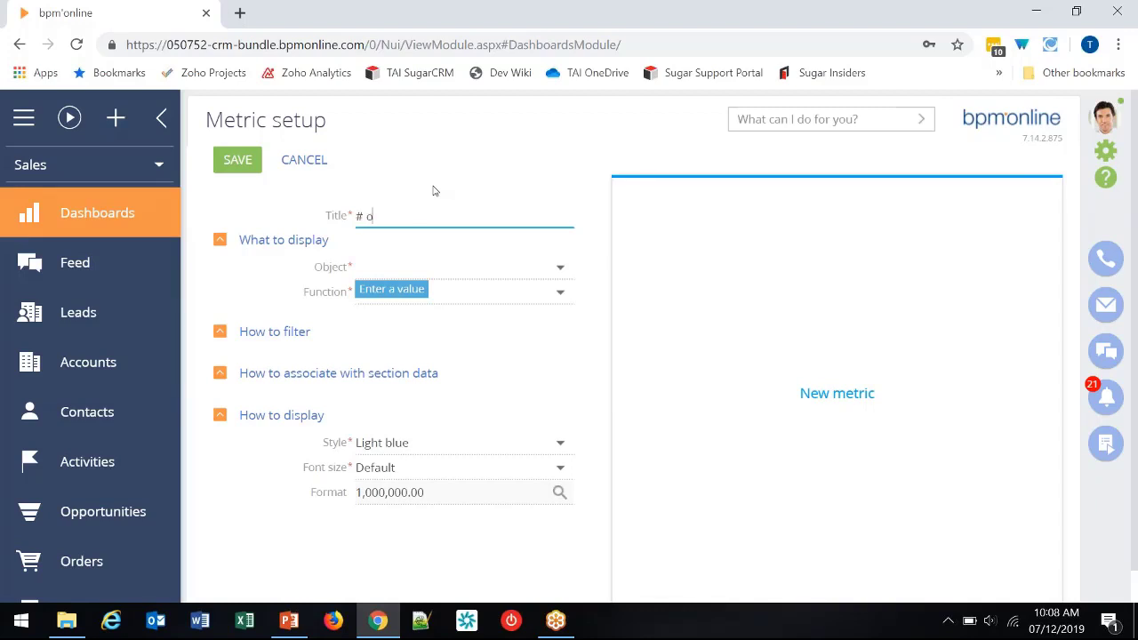
pyautogui.write('f Open Opportunities')
# Step: Set Opportunity as the object the metric displays
pyautogui.click(436, 268)
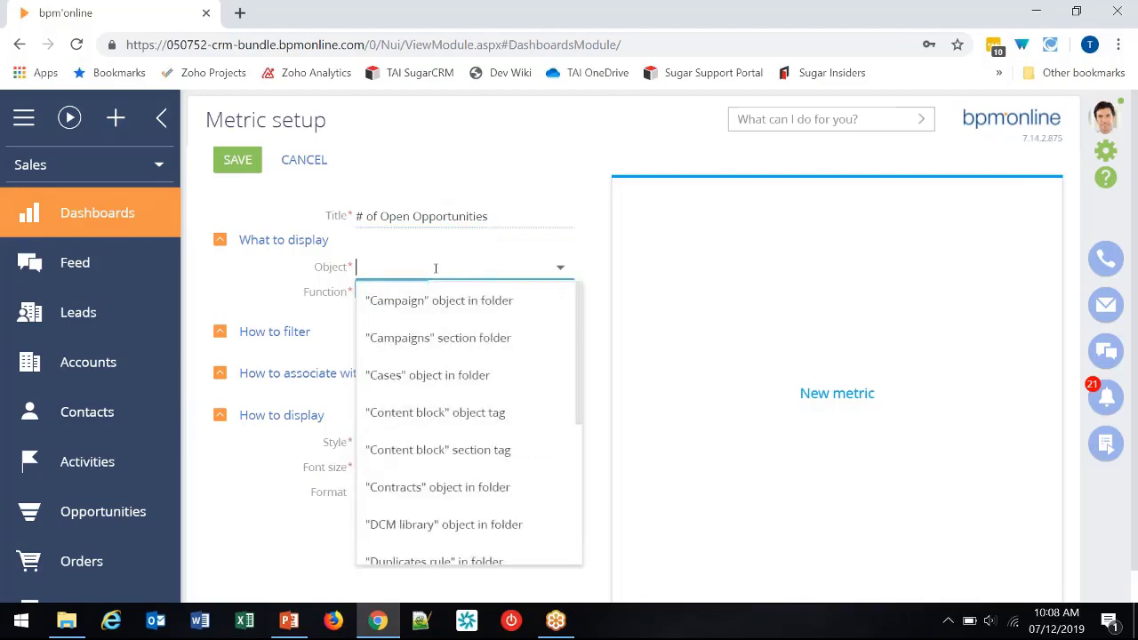
pyautogui.write('opp')
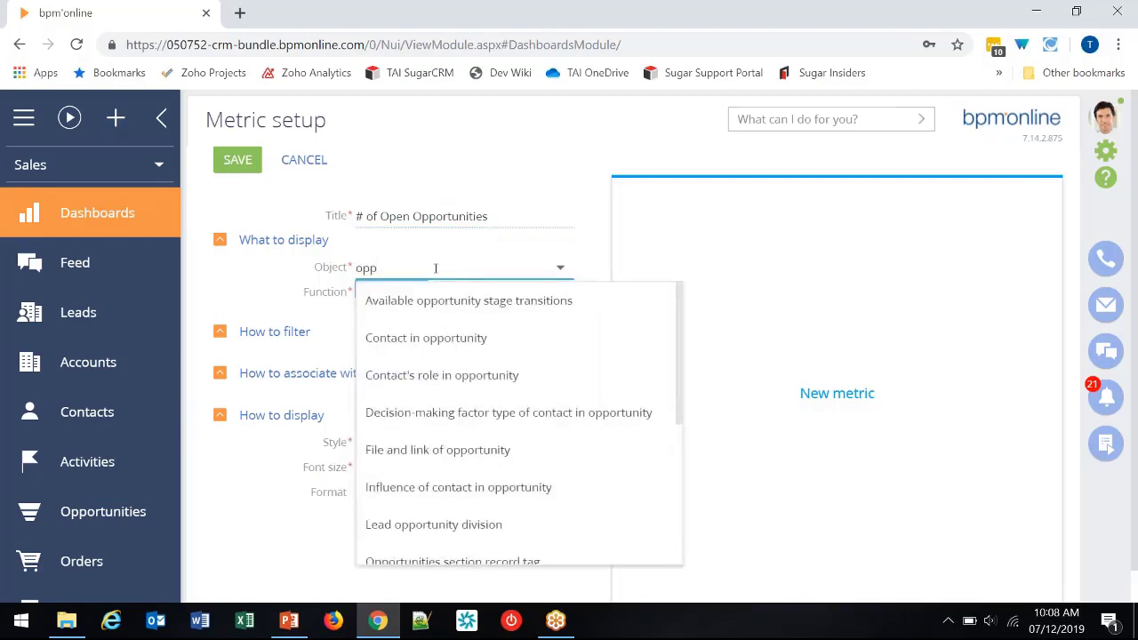
pyautogui.scroll(-5, 465, 381)
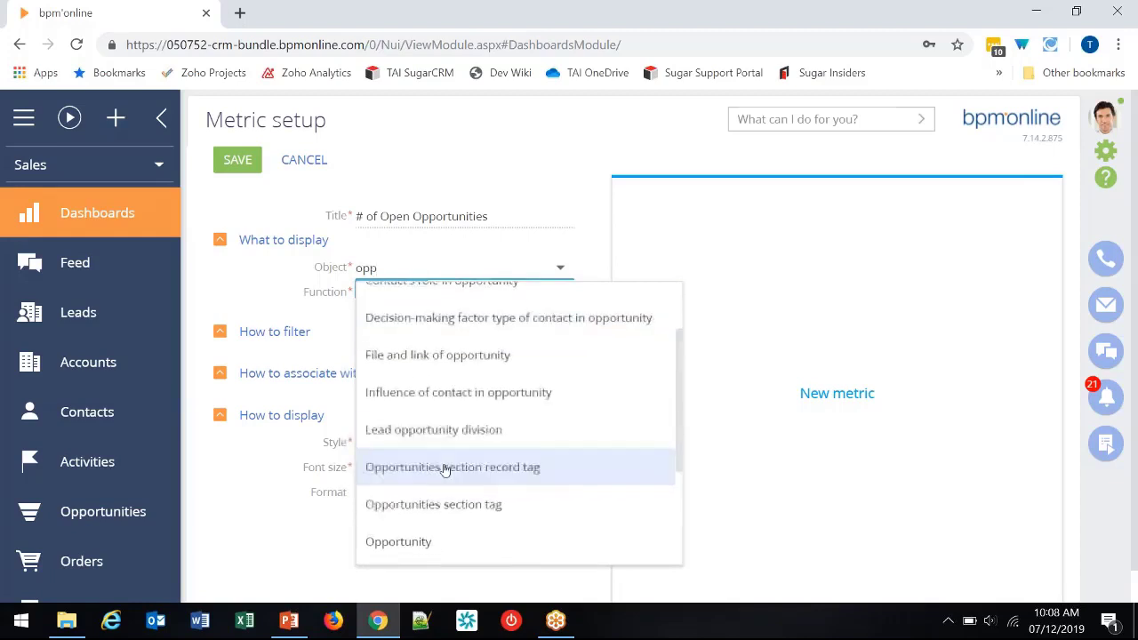
pyautogui.click(409, 458)
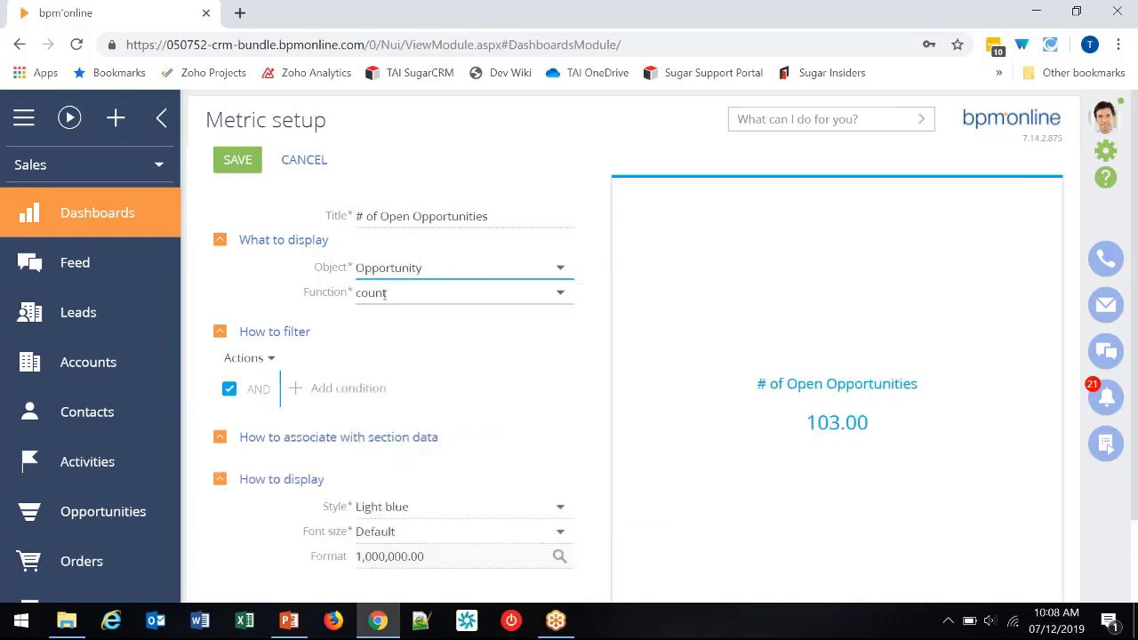
# Step: Add a filter condition on the Stage column to the # of Open Opportunities count metric
pyautogui.click(404, 294)
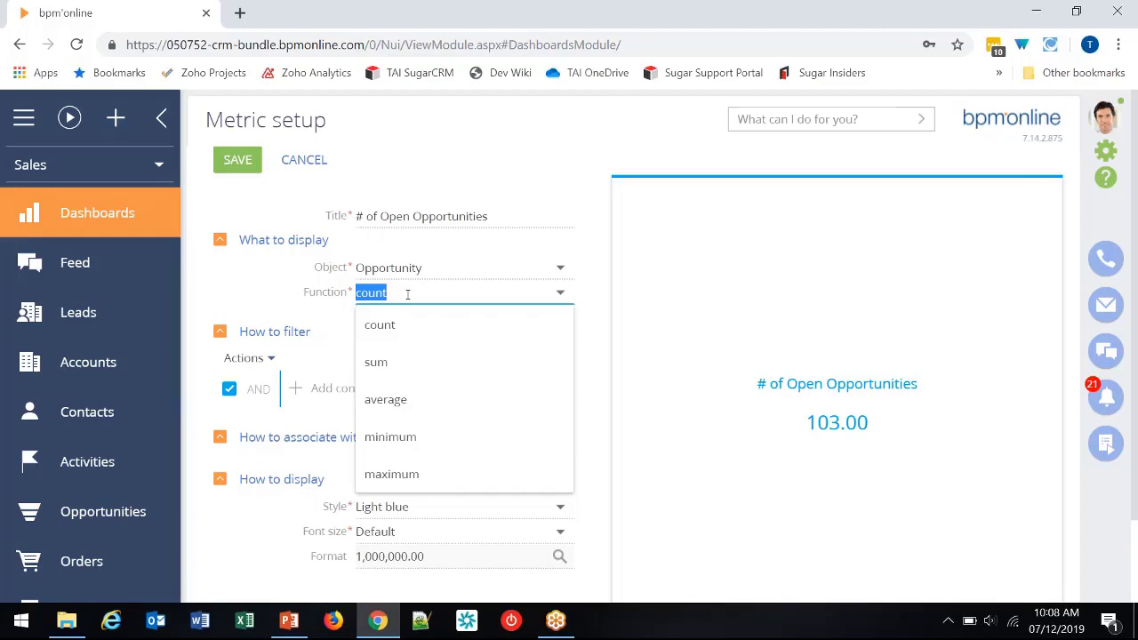
pyautogui.click(408, 294)
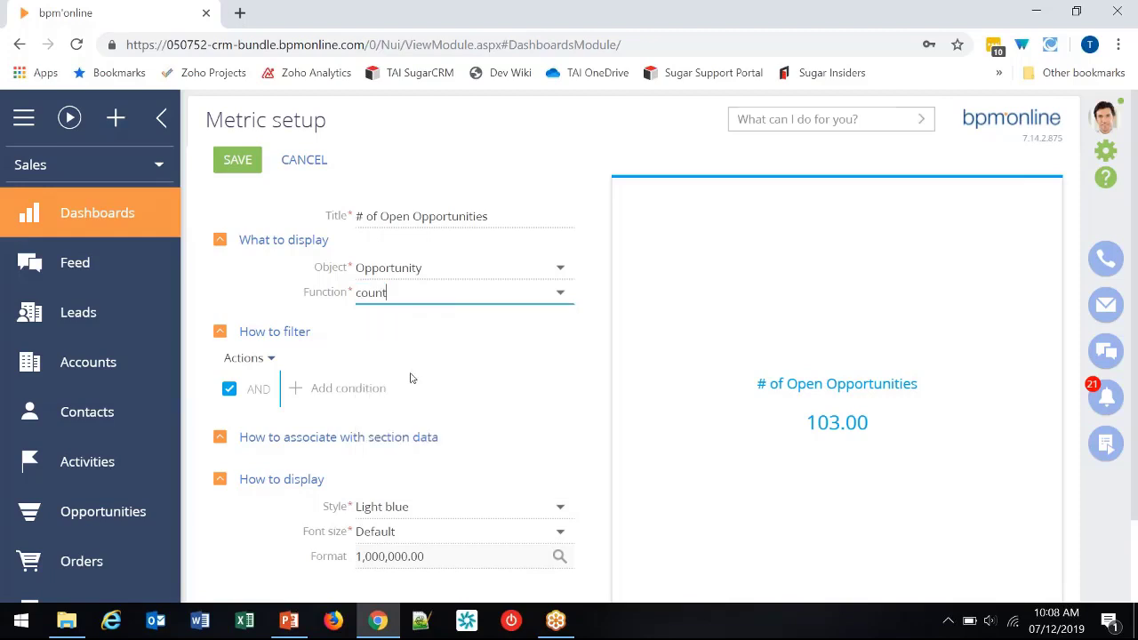
pyautogui.click(340, 394)
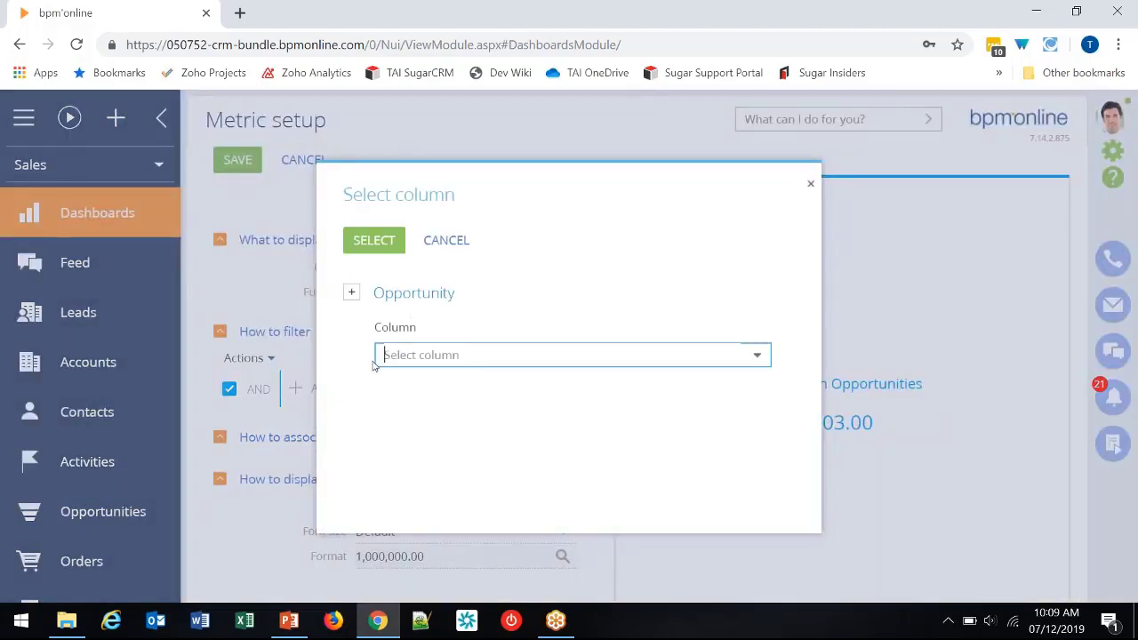
pyautogui.click(407, 355)
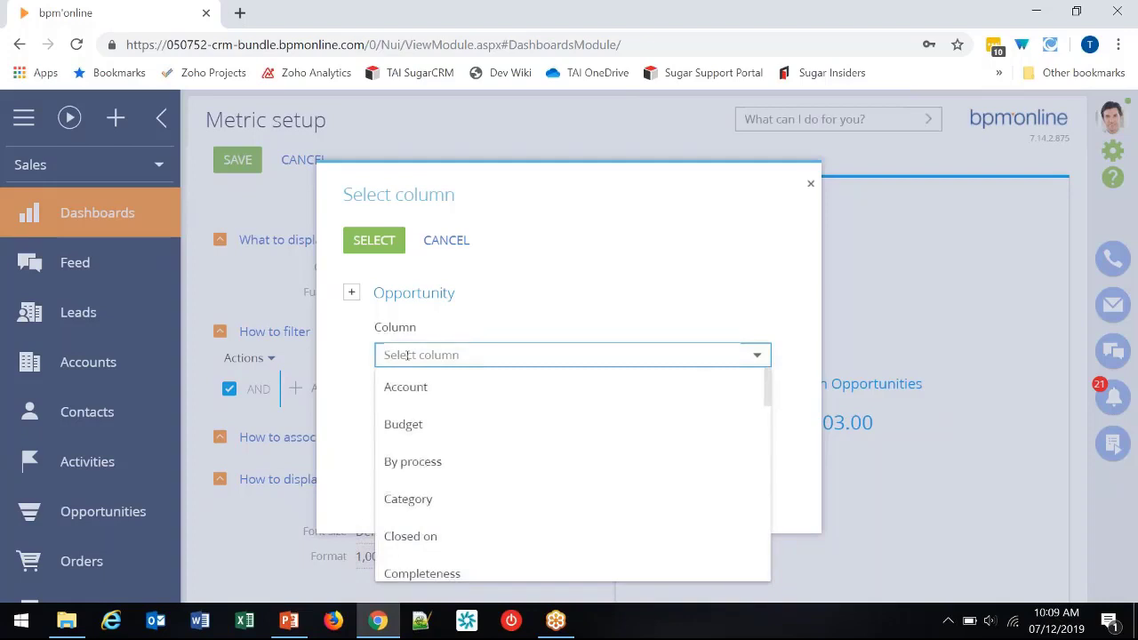
pyautogui.click(406, 355)
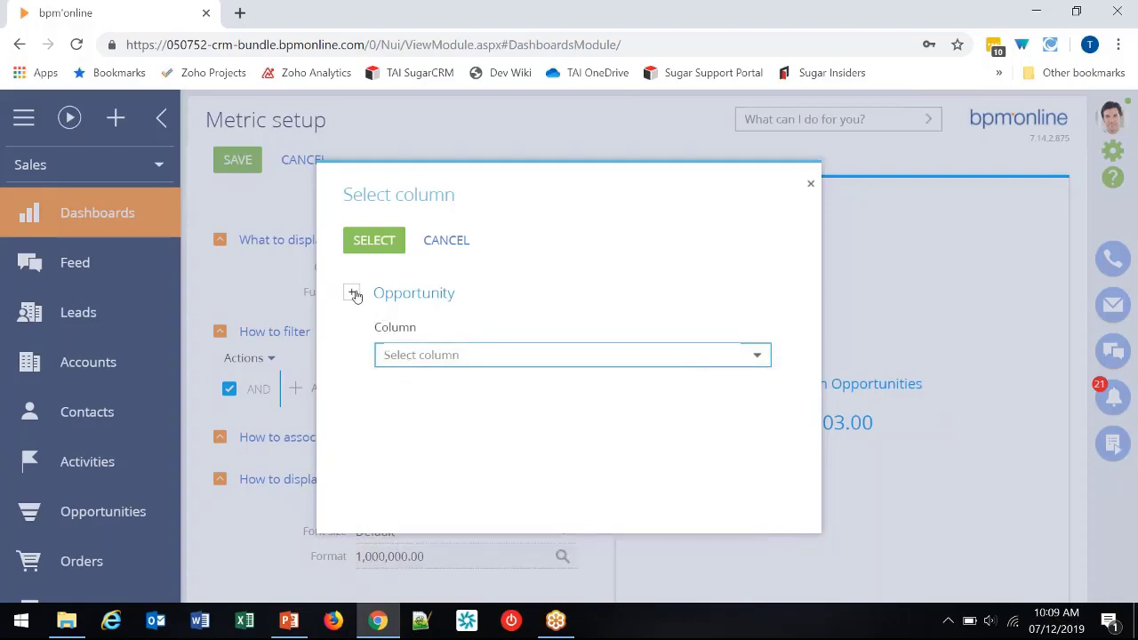
pyautogui.write('st')
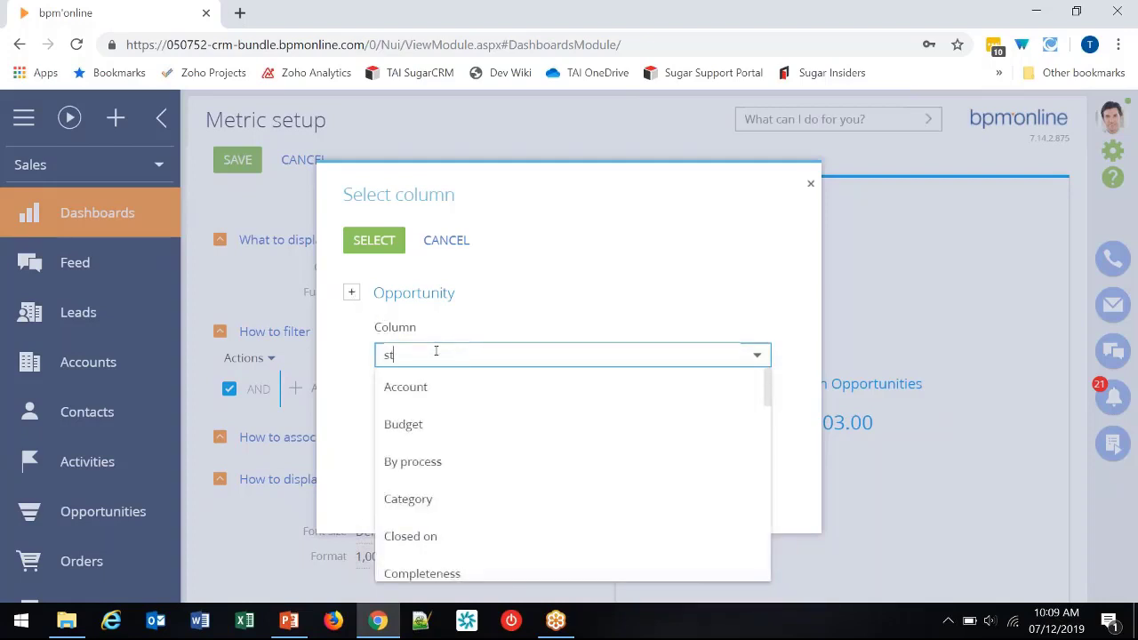
pyautogui.click(415, 495)
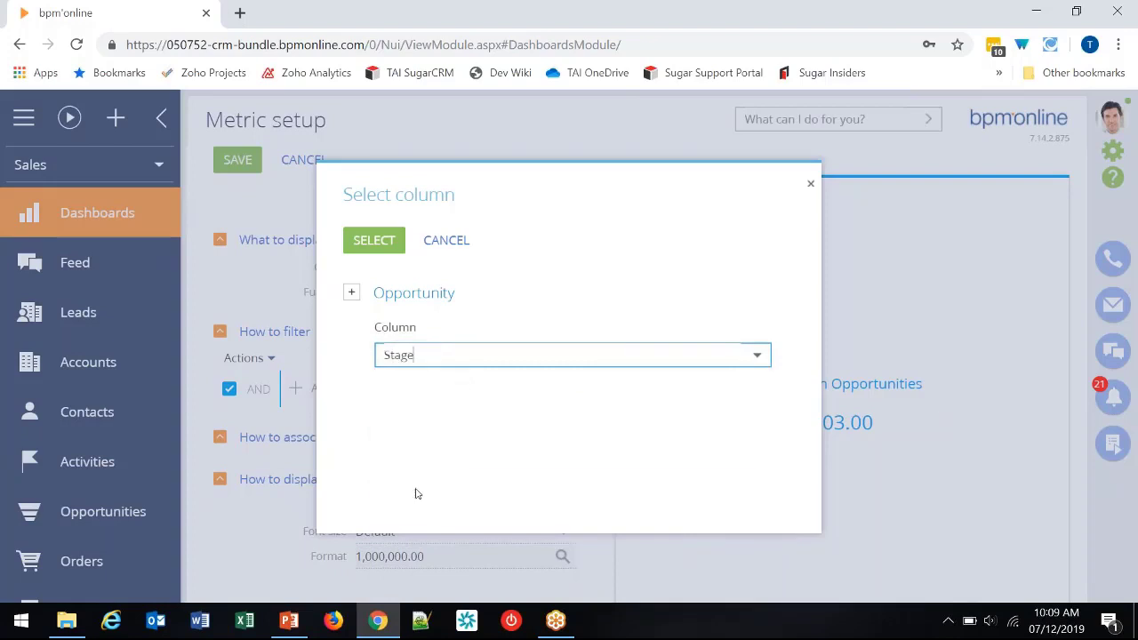
pyautogui.click(388, 246)
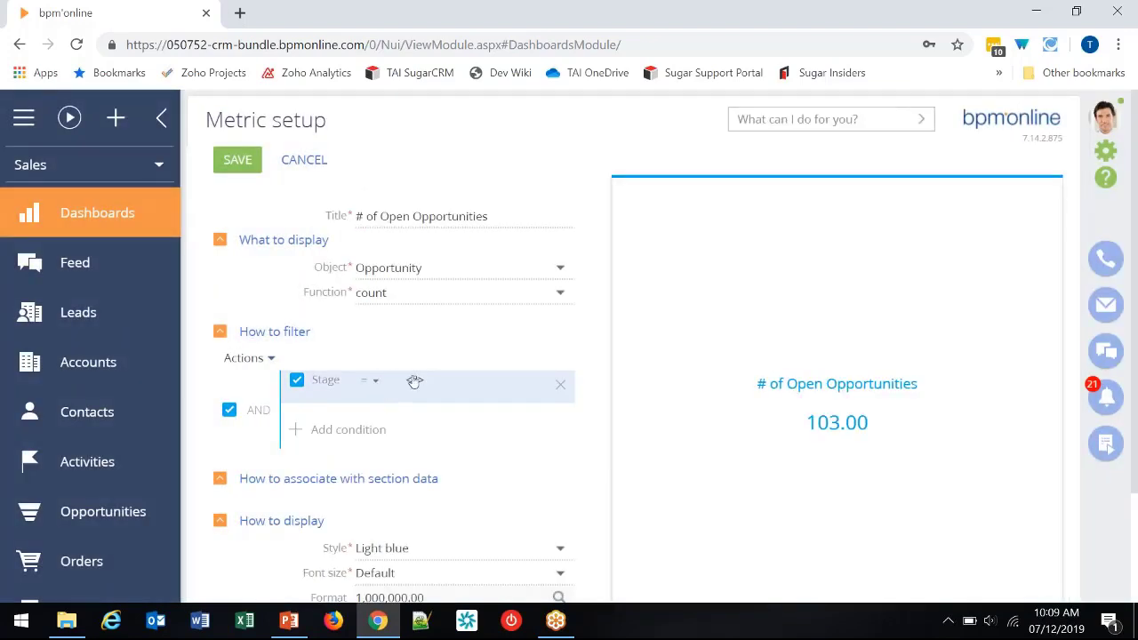
# Step: Set the Stage condition to not equal Closed lost, Closed rejected, Closed rerouted and Closed won
pyautogui.click(371, 388)
pyautogui.click(379, 432)
pyautogui.click(415, 388)
pyautogui.moveTo(281, 291); pyautogui.dragTo(279, 373)
pyautogui.click(261, 172)
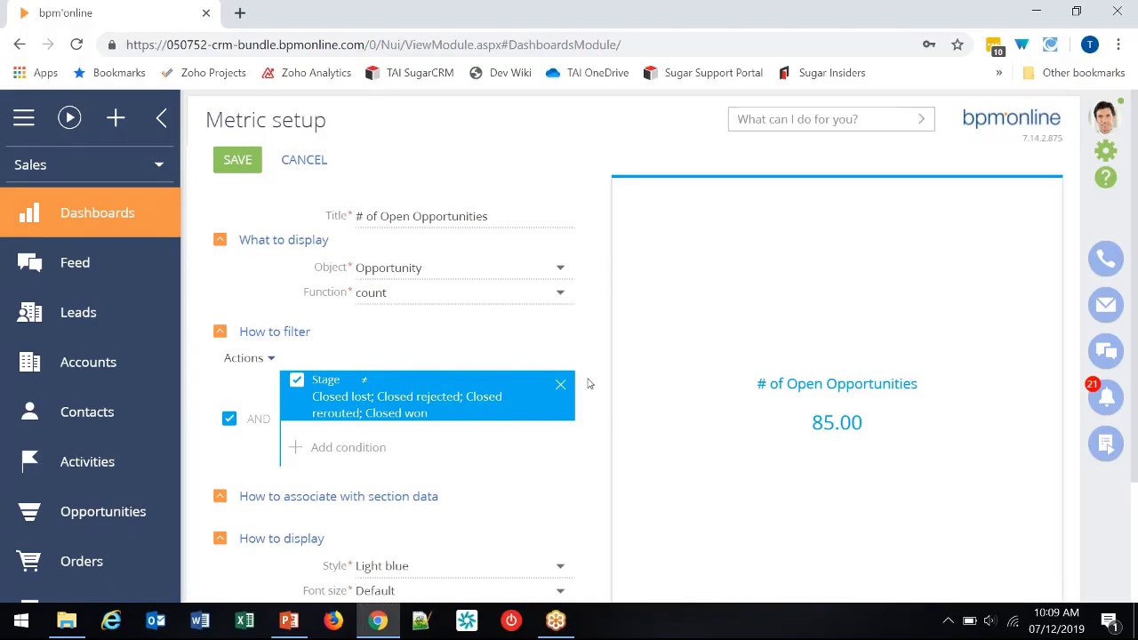
# Step: Set the metric's number format to 0 digits after the decimal point and save the metric
pyautogui.scroll(-2, 599, 438)
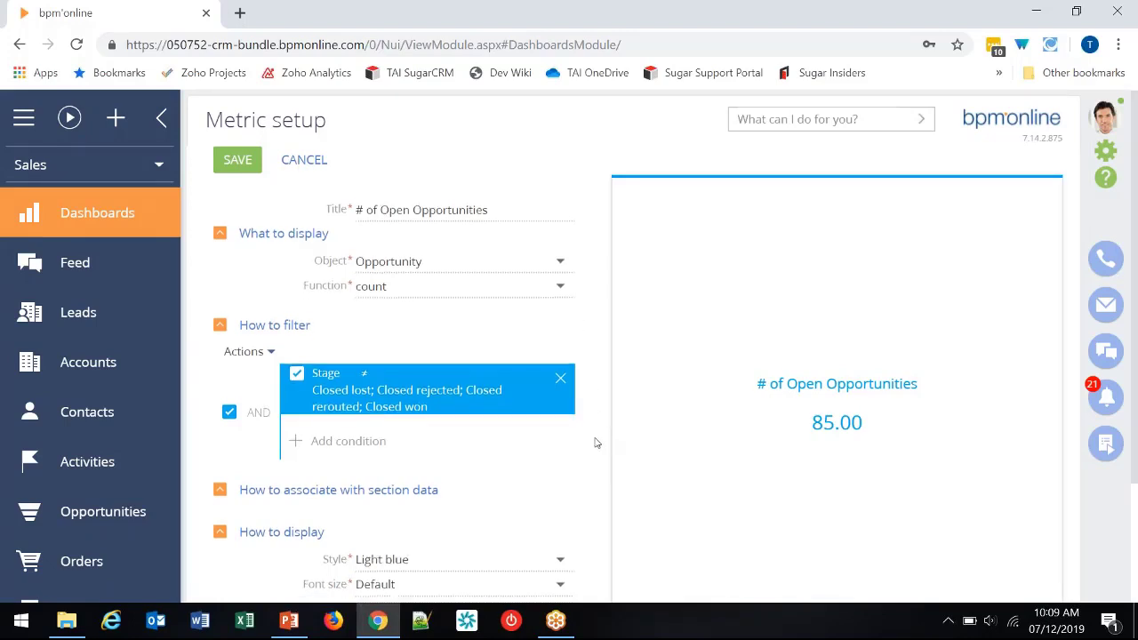
pyautogui.scroll(-1, 597, 419)
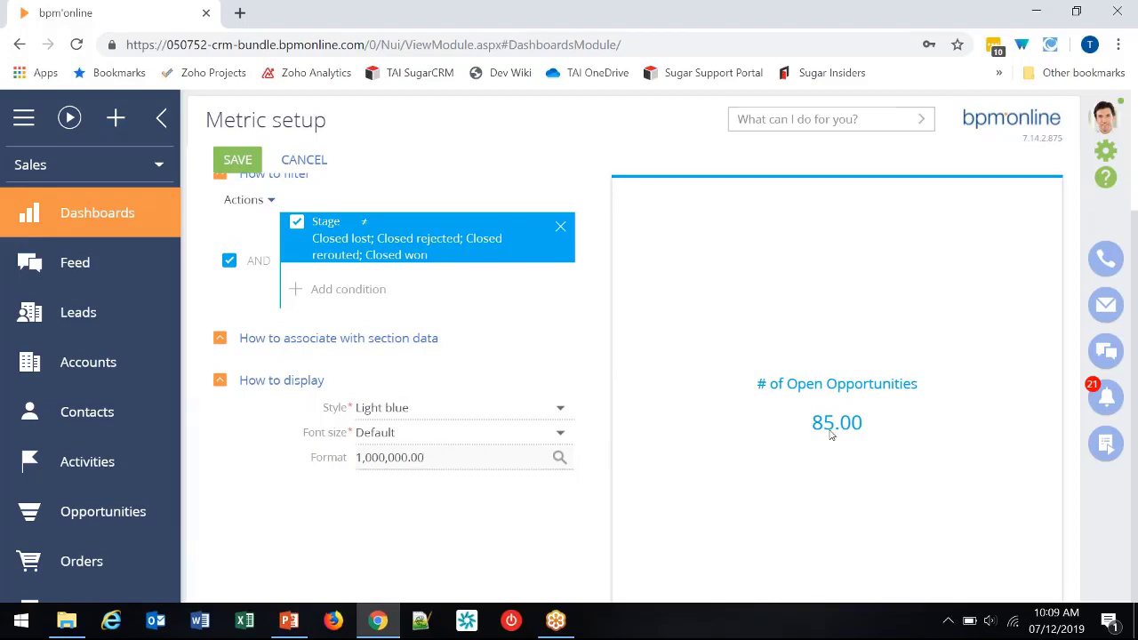
pyautogui.click(559, 459)
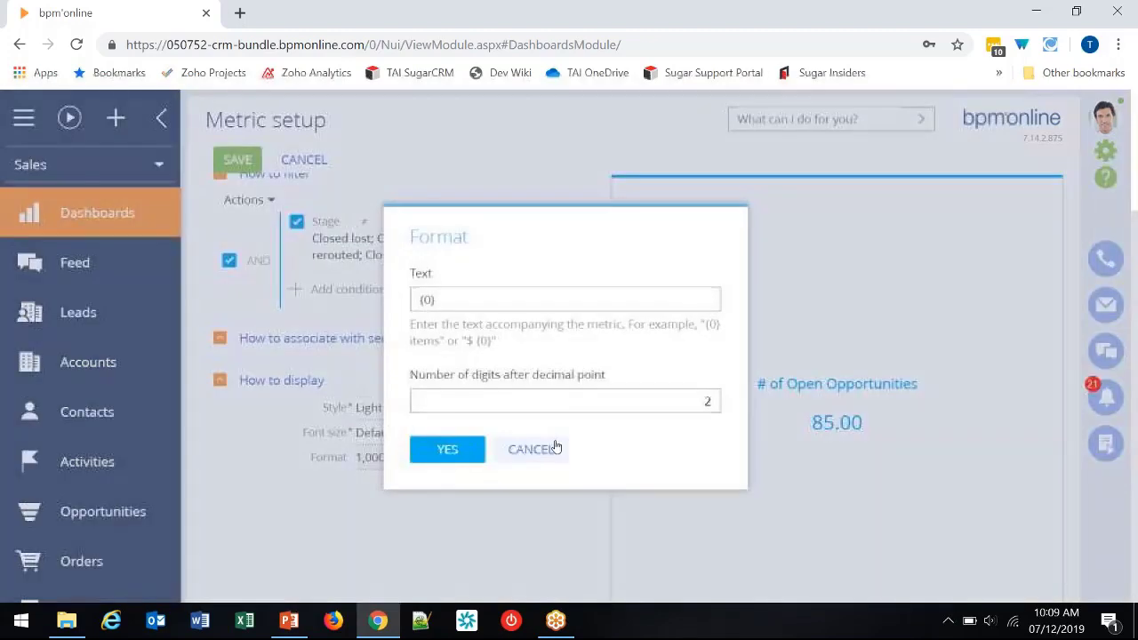
pyautogui.click(680, 409)
pyautogui.write('0')
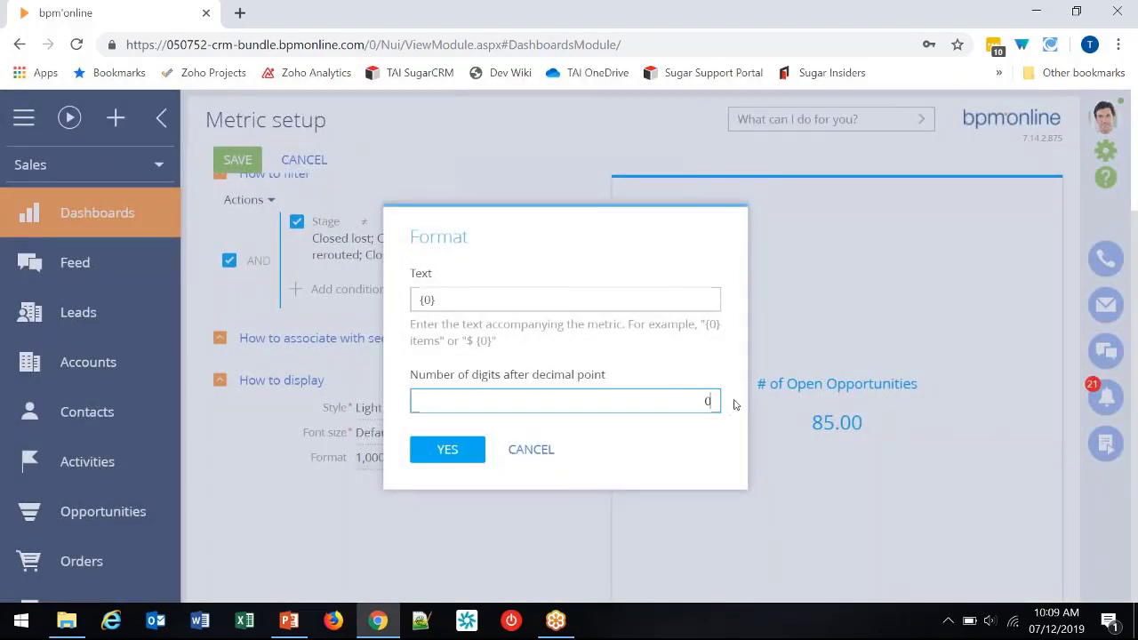
pyautogui.click(446, 453)
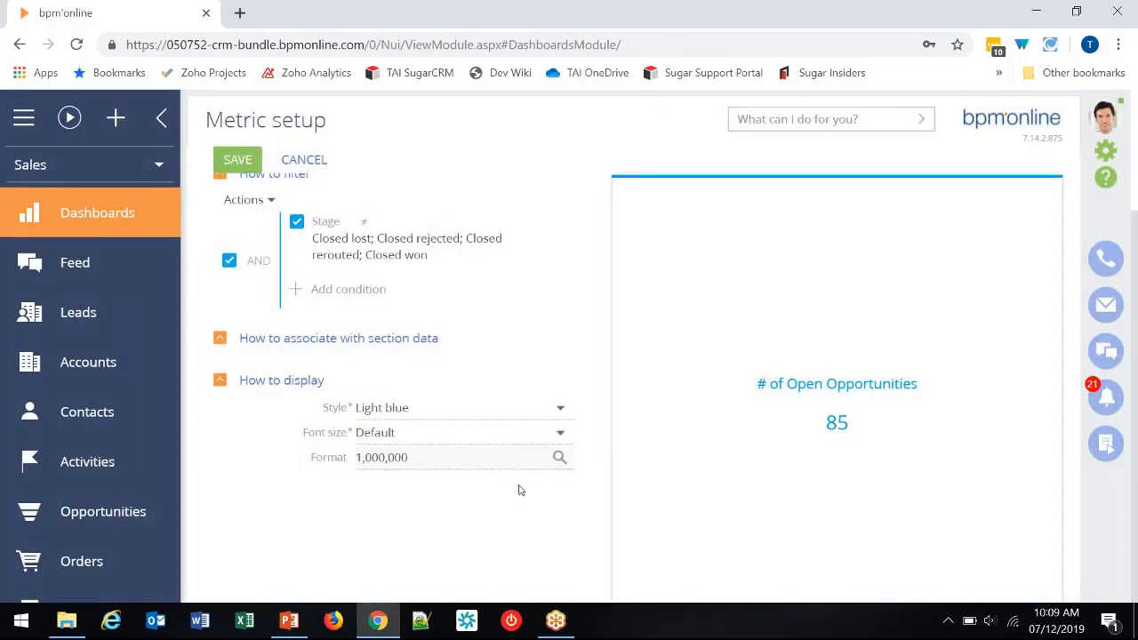
pyautogui.scroll(3, 516, 490)
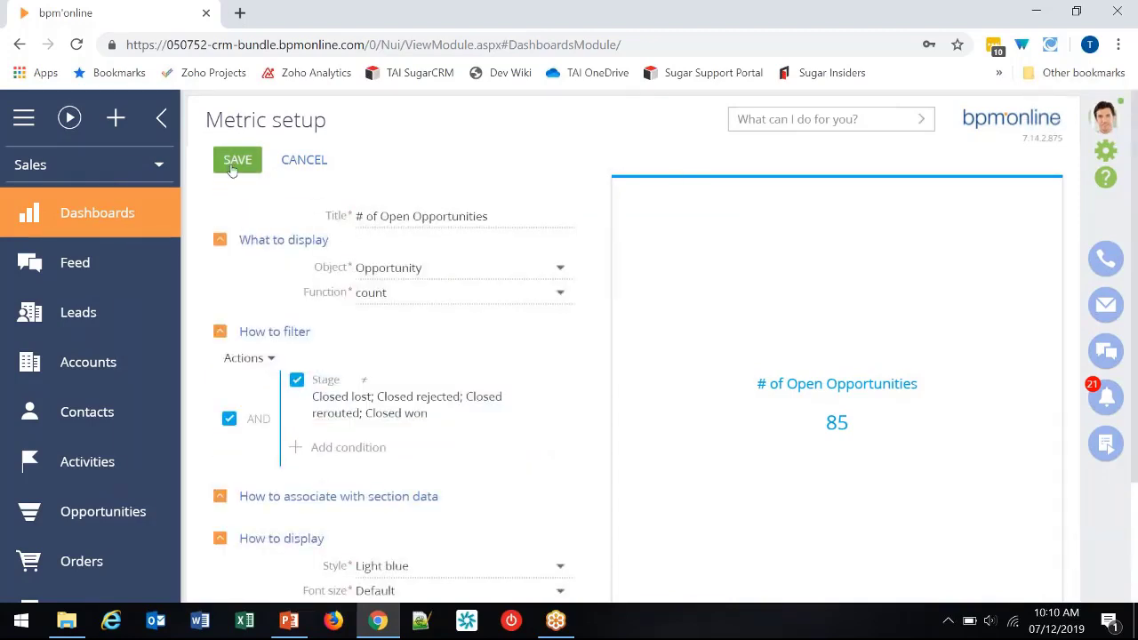
pyautogui.click(238, 160)
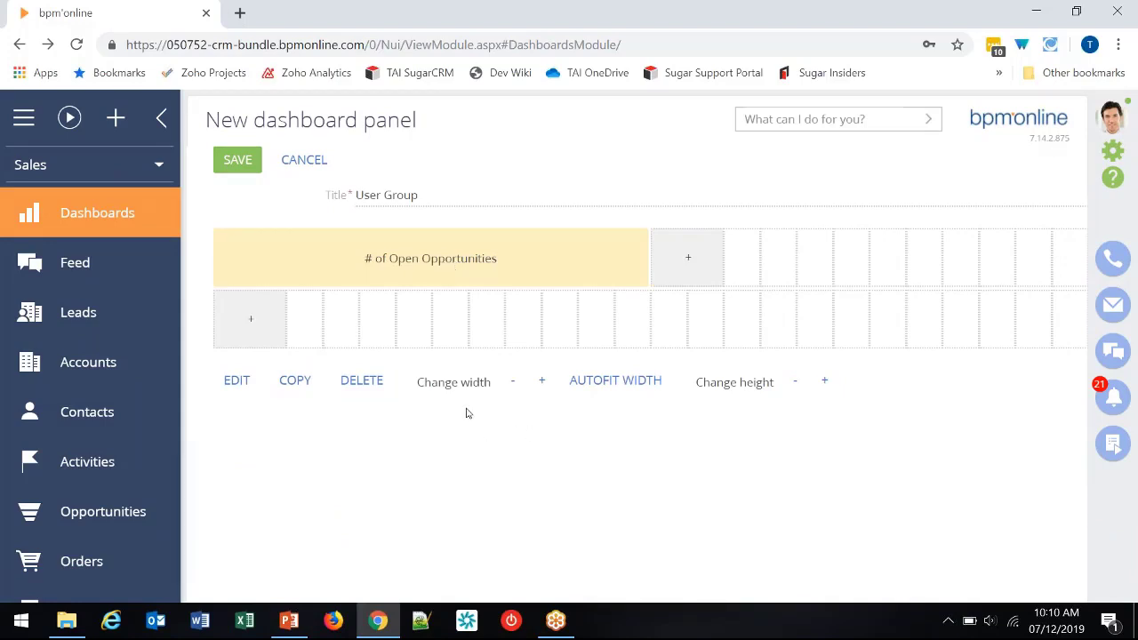
# Step: Resize the # of Open Opportunities tile to three rows high and seven columns wide, and save the dashboard
pyautogui.click(825, 383)
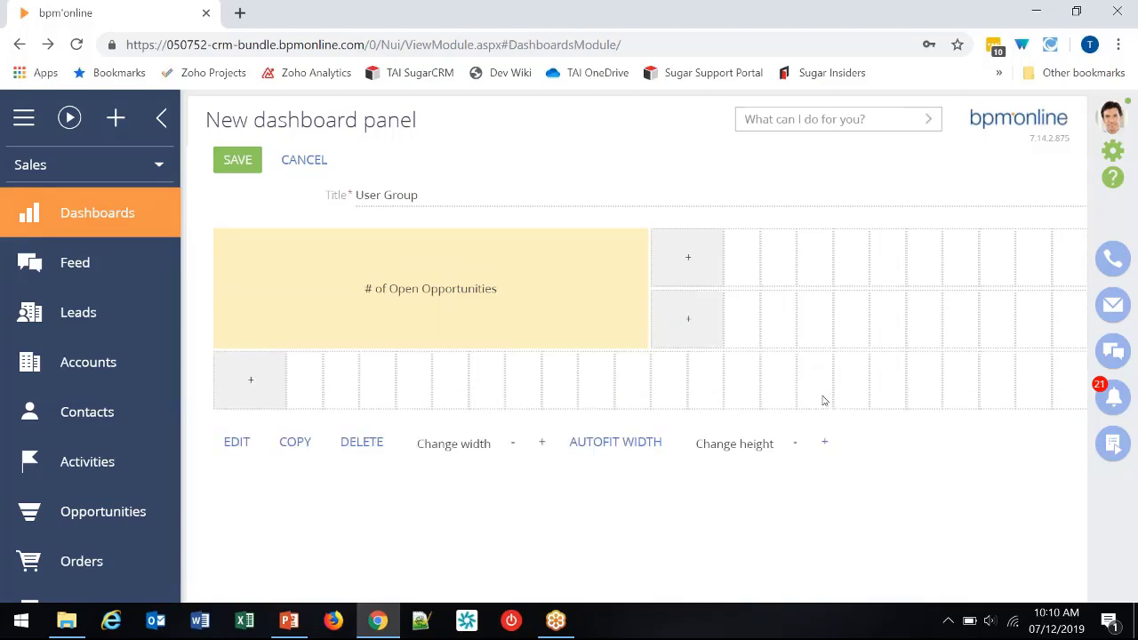
pyautogui.click(826, 445)
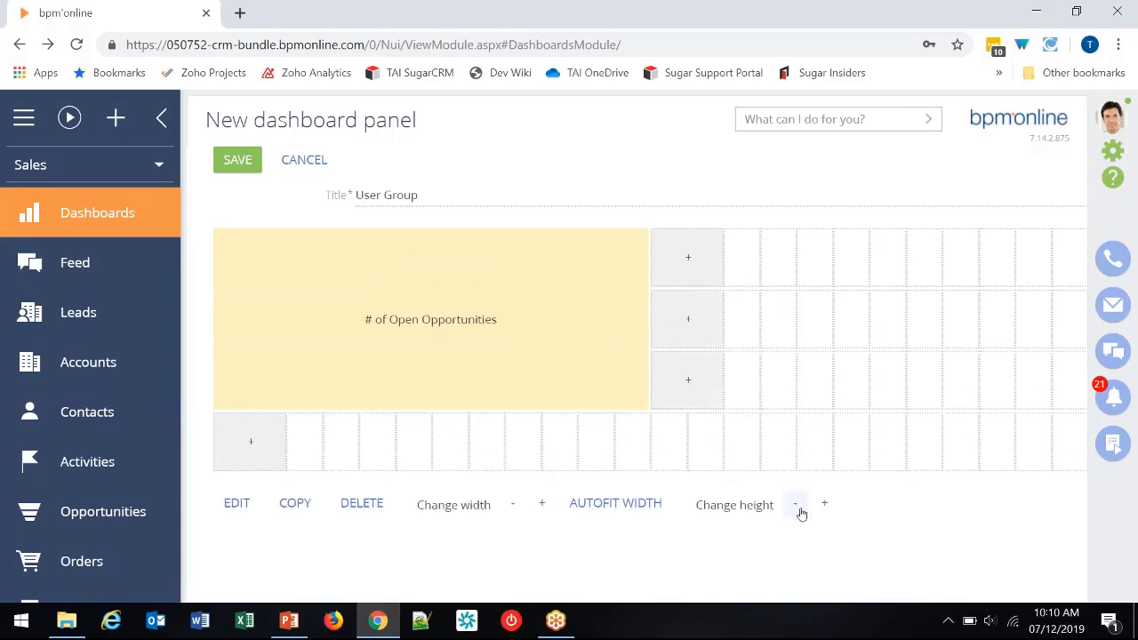
pyautogui.click(506, 513)
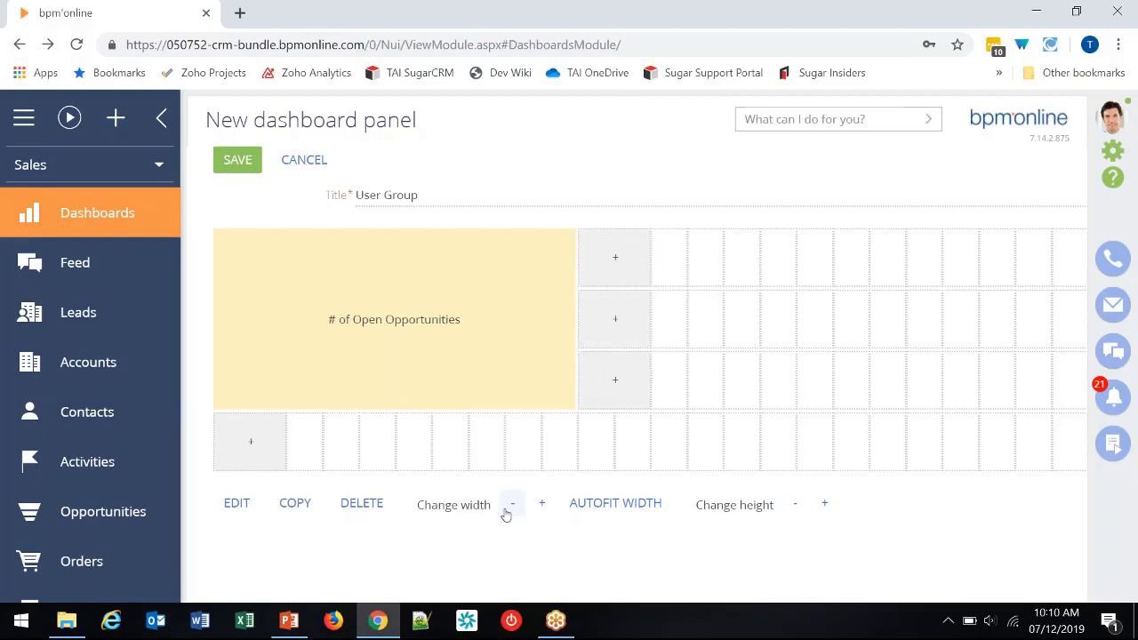
pyautogui.click(506, 513)
pyautogui.click(506, 513)
pyautogui.click(506, 513)
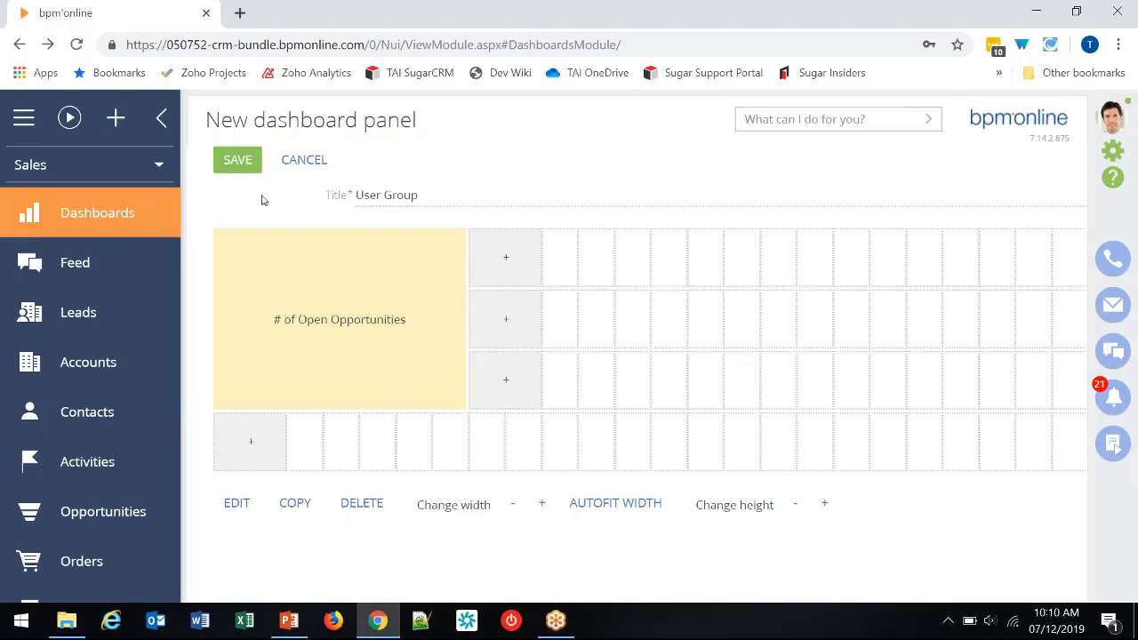
pyautogui.click(238, 161)
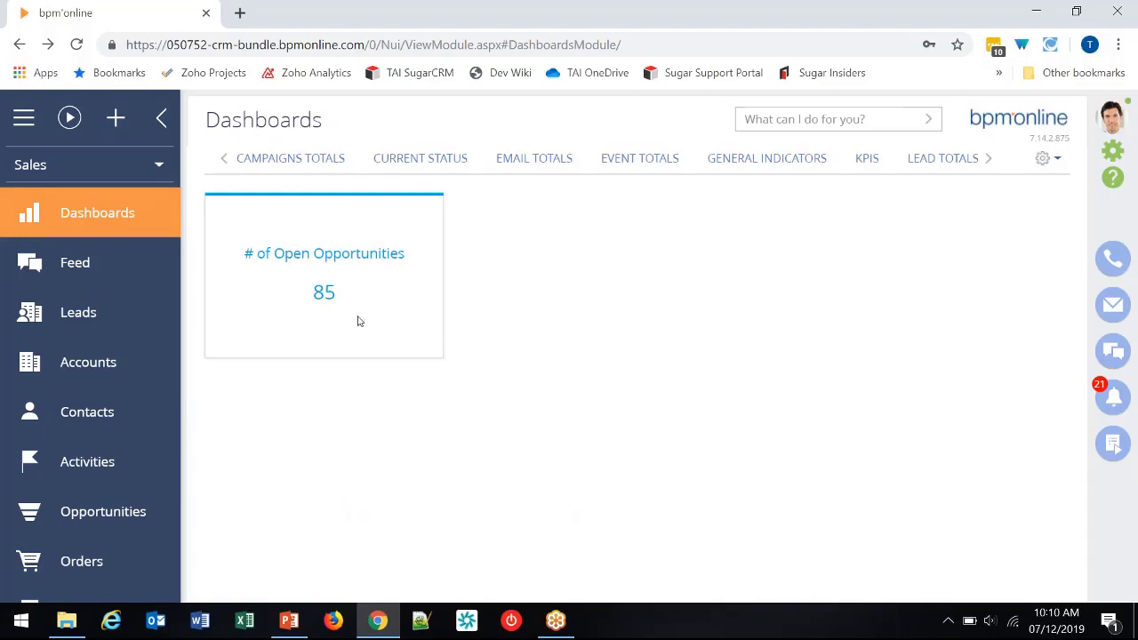
# Step: Edit the User Group dashboard and make a copy of the # of Open Opportunities metric
pyautogui.click(1046, 163)
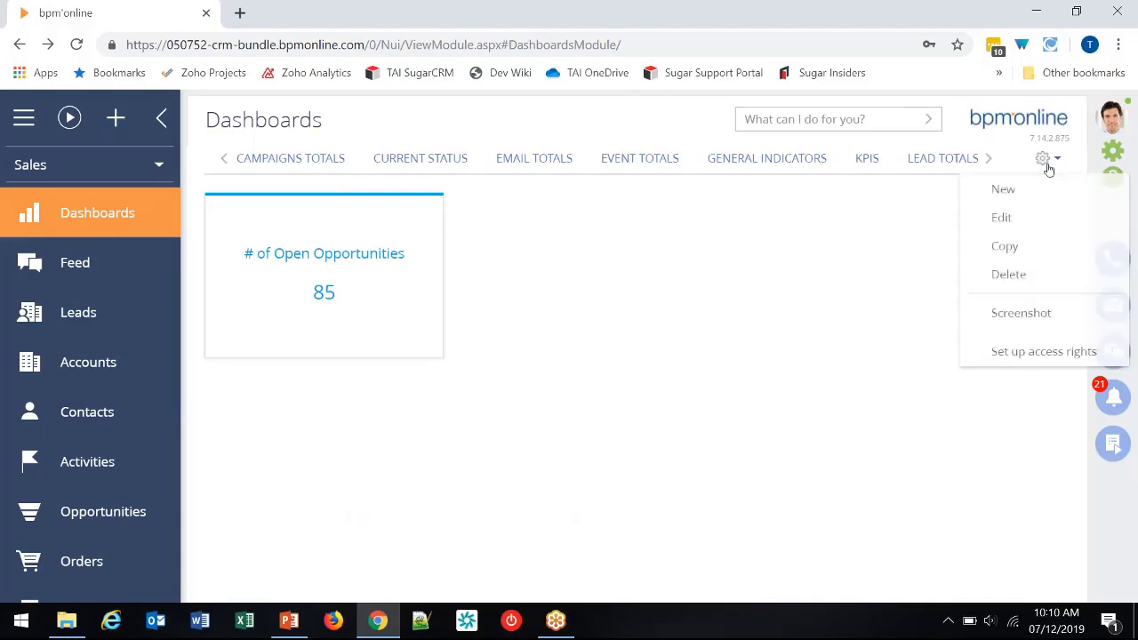
pyautogui.click(1005, 218)
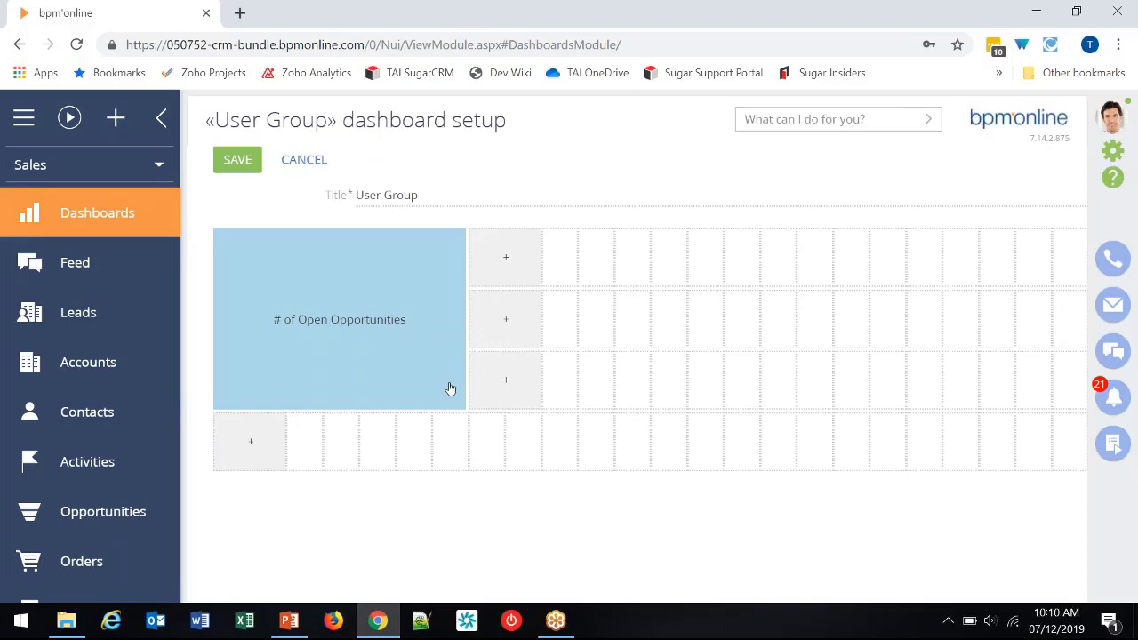
pyautogui.click(525, 274)
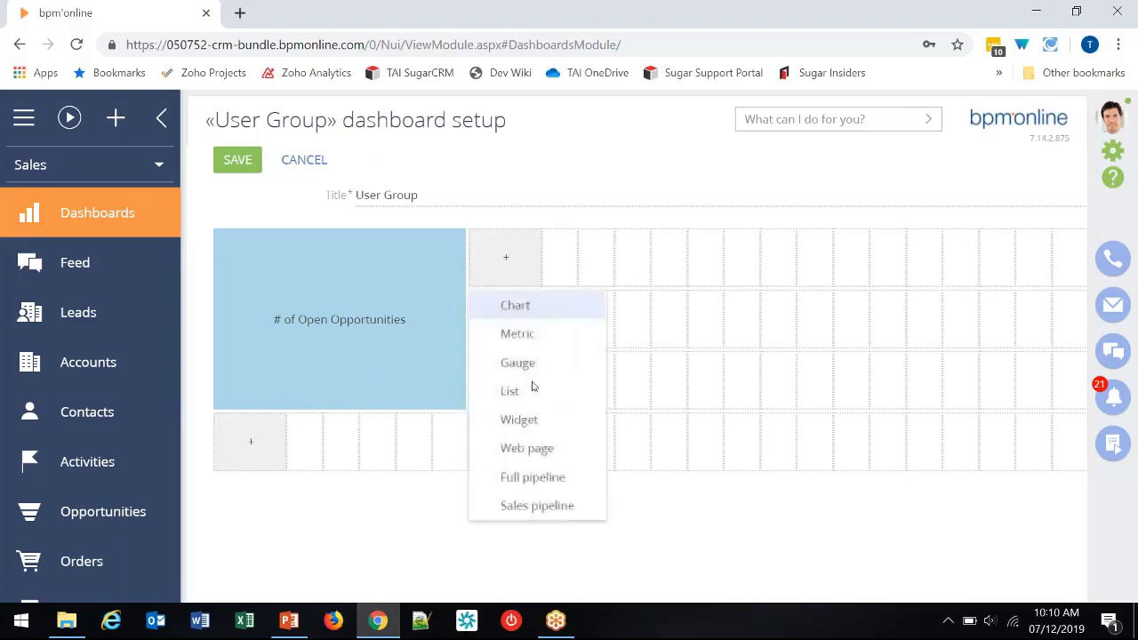
pyautogui.click(364, 546)
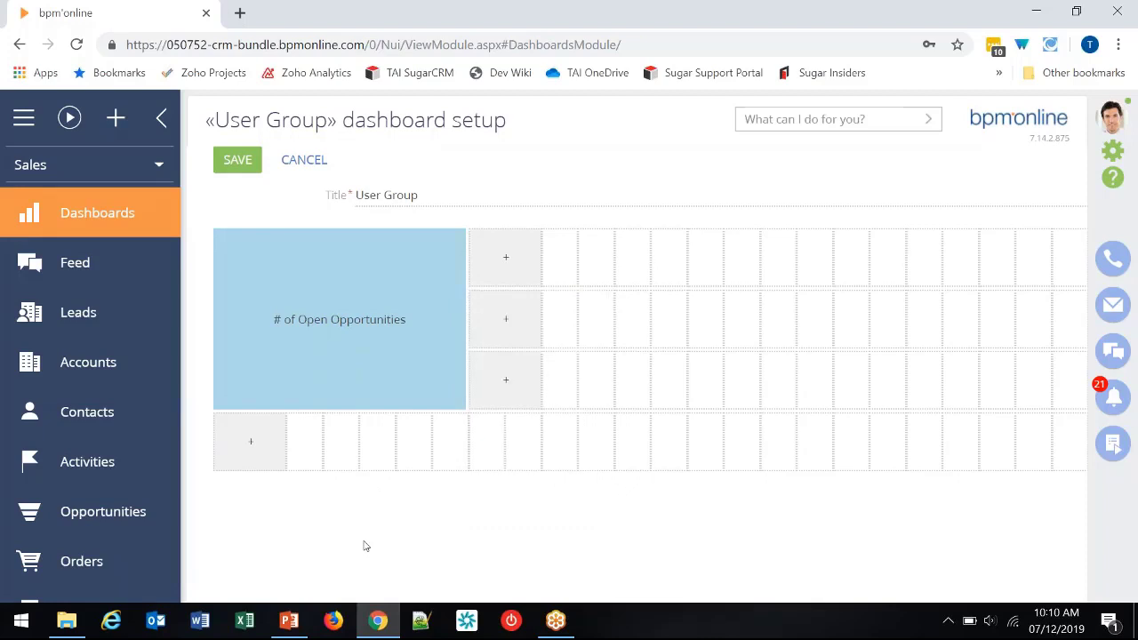
pyautogui.click(353, 350)
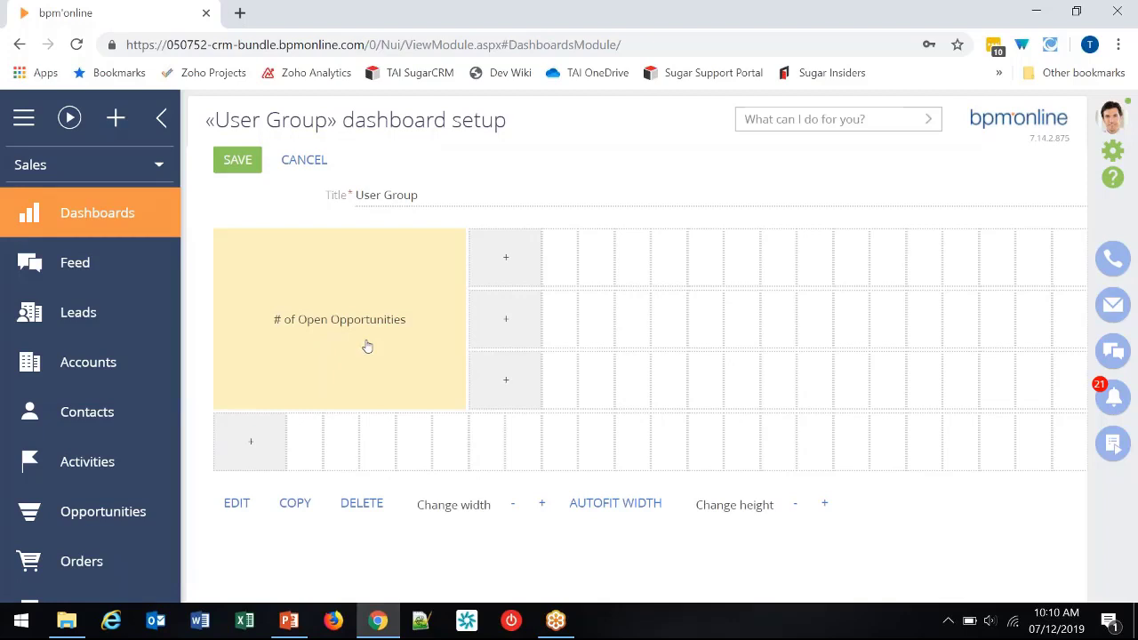
pyautogui.click(298, 504)
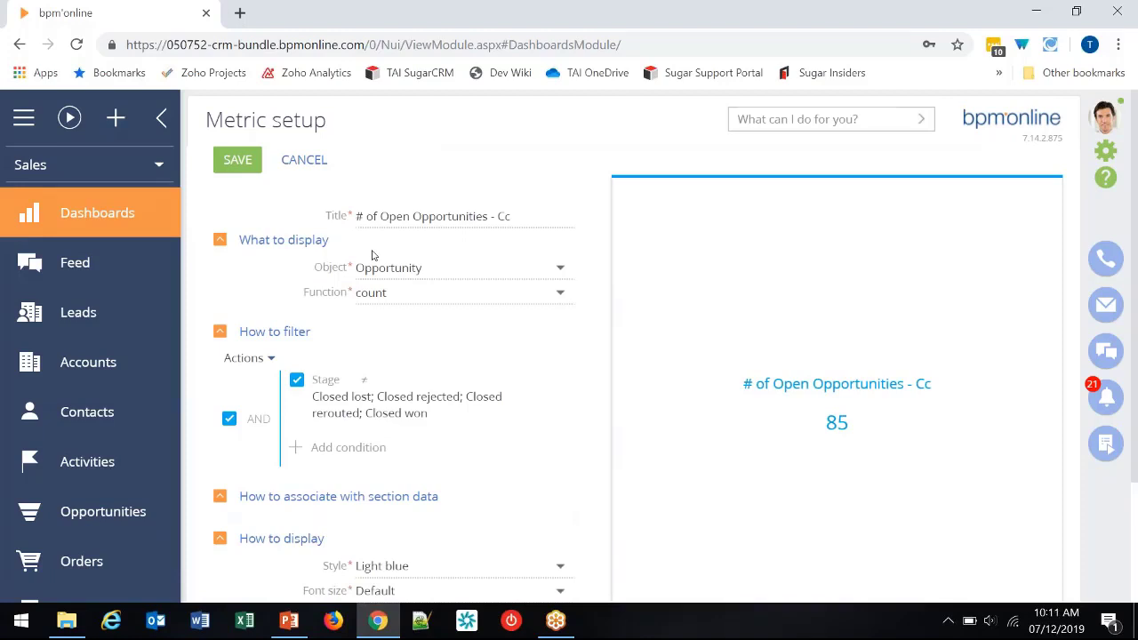
# Step: Retitle the copied metric "$ of Open Opportunities"
pyautogui.moveTo(362, 216); pyautogui.dragTo(355, 216)
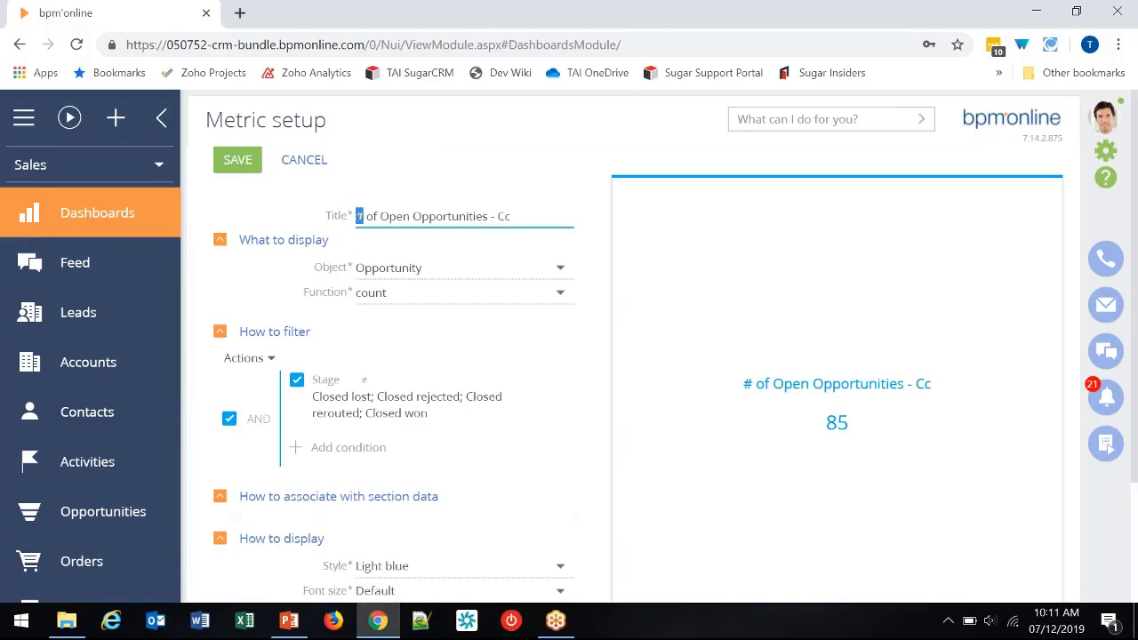
pyautogui.write('S')
pyautogui.moveTo(485, 215); pyautogui.dragTo(658, 213)
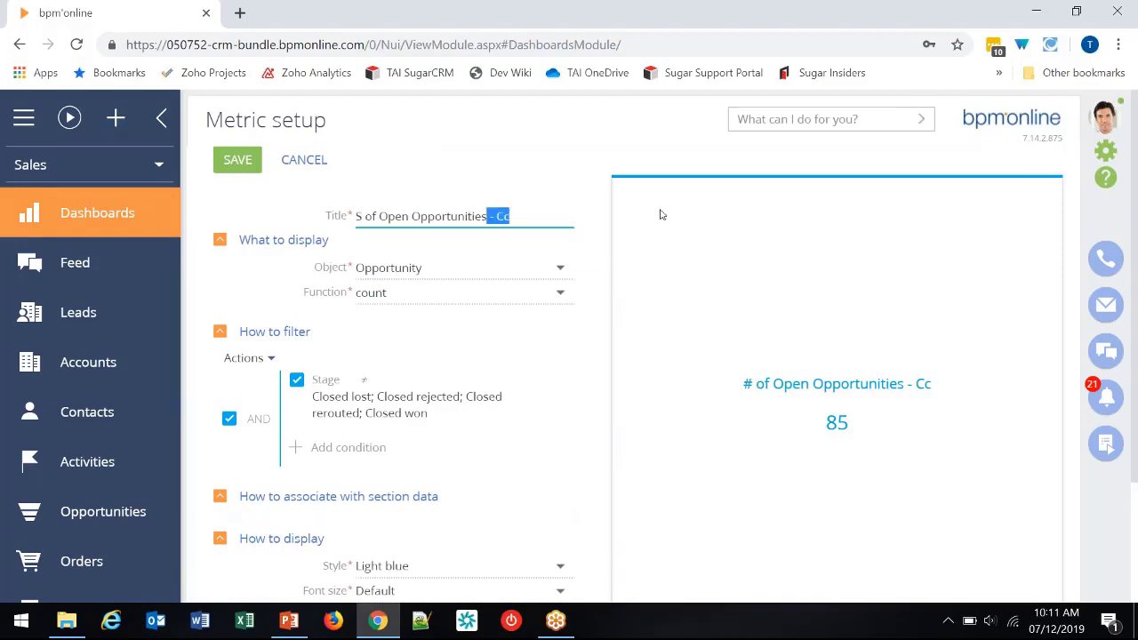
pyautogui.press('BackSpace')
pyautogui.press('BackSpace')
pyautogui.write('$')
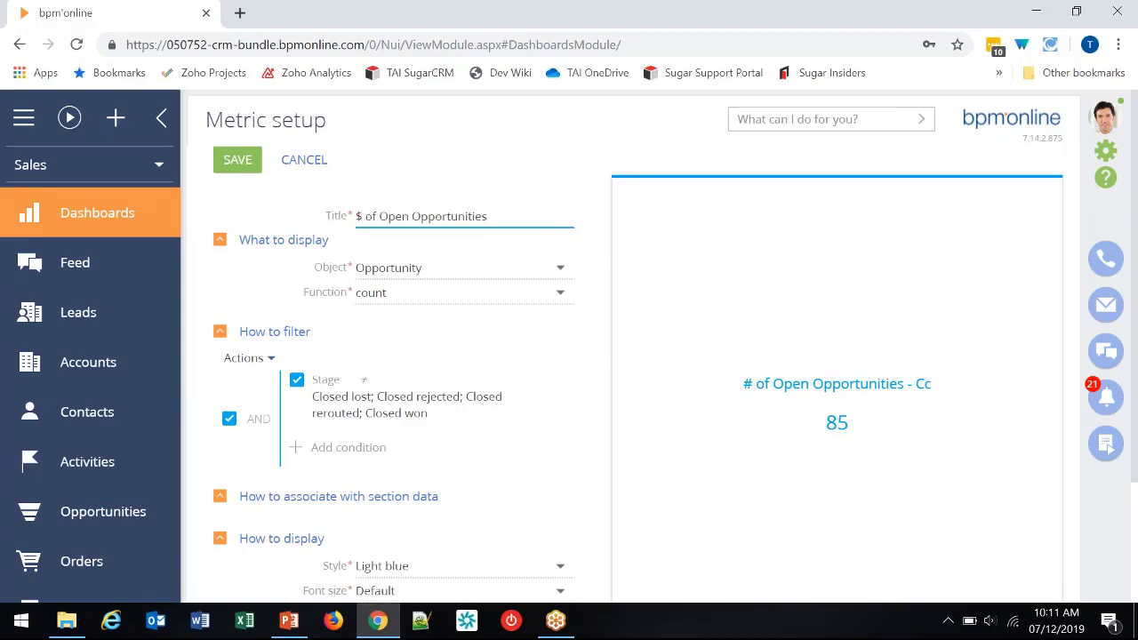
# Step: Change the copied metric's function to the sum of the Opportunity amount column
pyautogui.click(388, 296)
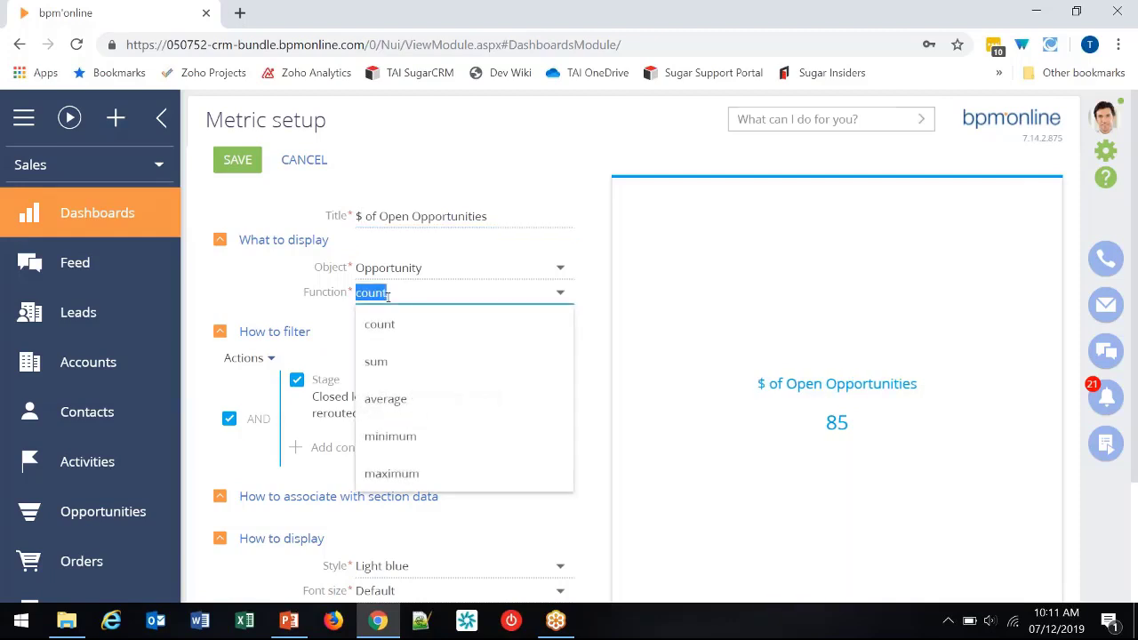
pyautogui.click(394, 364)
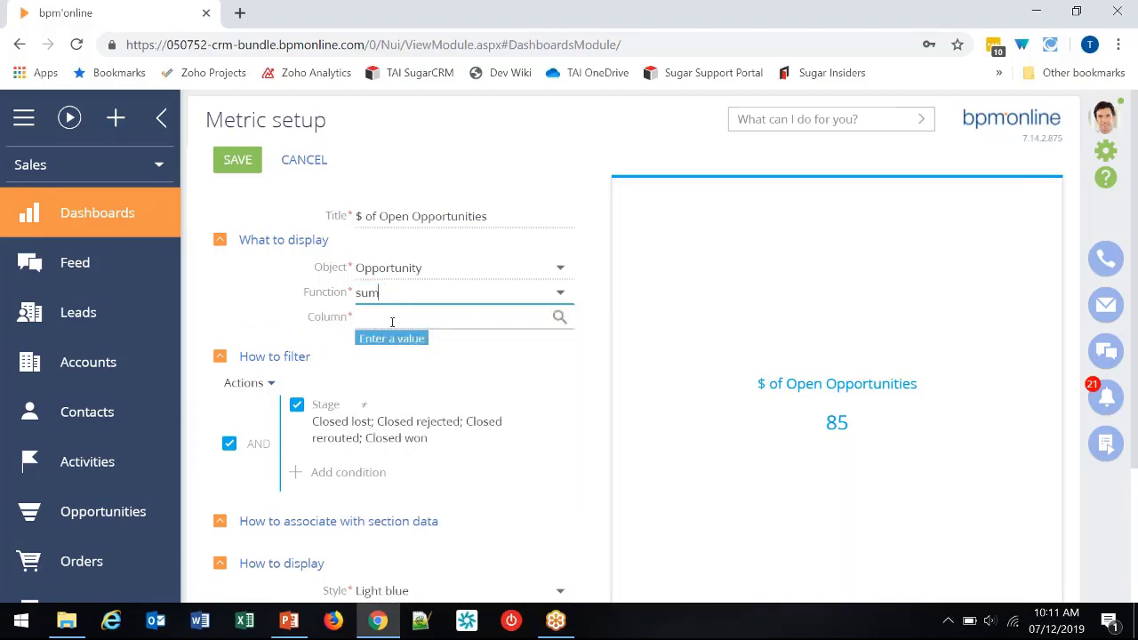
pyautogui.click(558, 318)
pyautogui.click(483, 355)
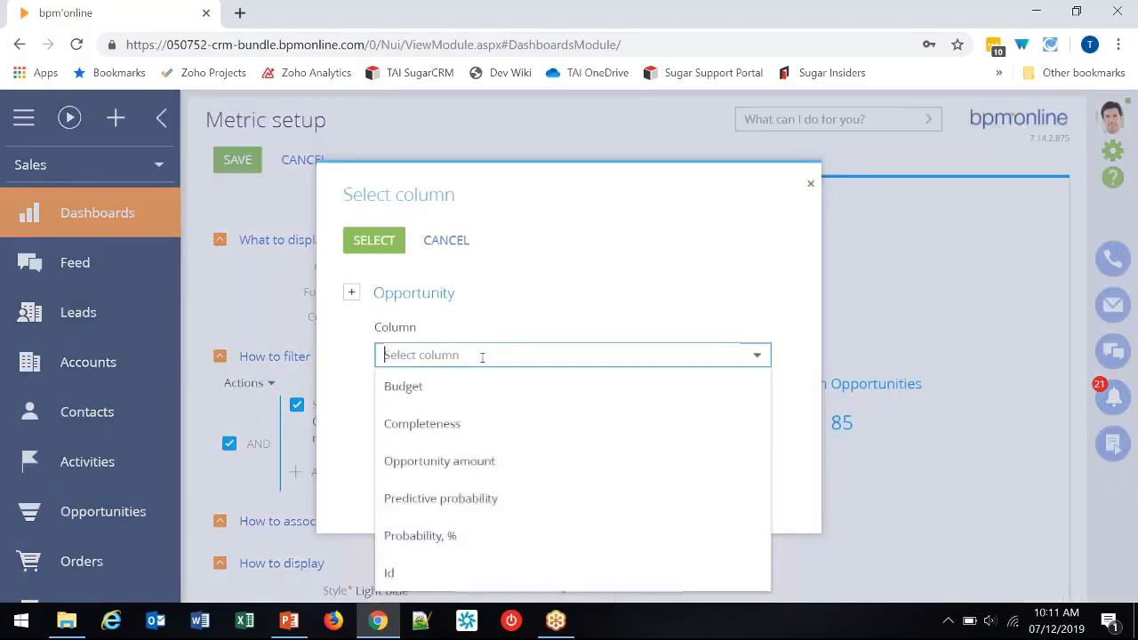
pyautogui.click(483, 458)
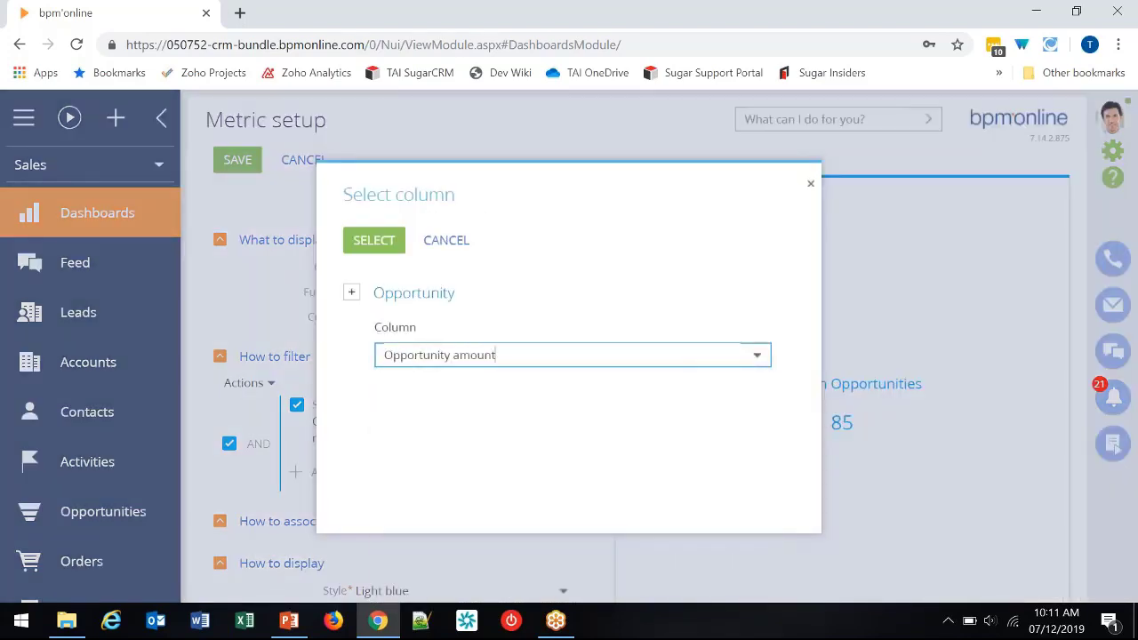
pyautogui.click(380, 245)
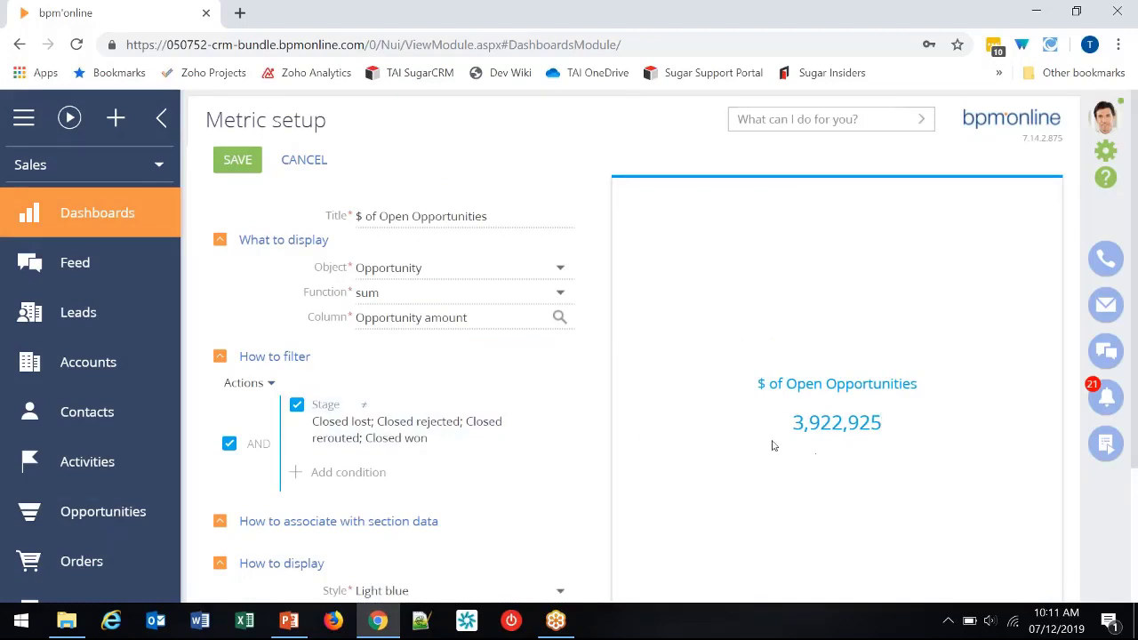
# Step: Format the $ of Open Opportunities metric with a $ prefix and two digits after the decimal point
pyautogui.scroll(-2, 498, 489)
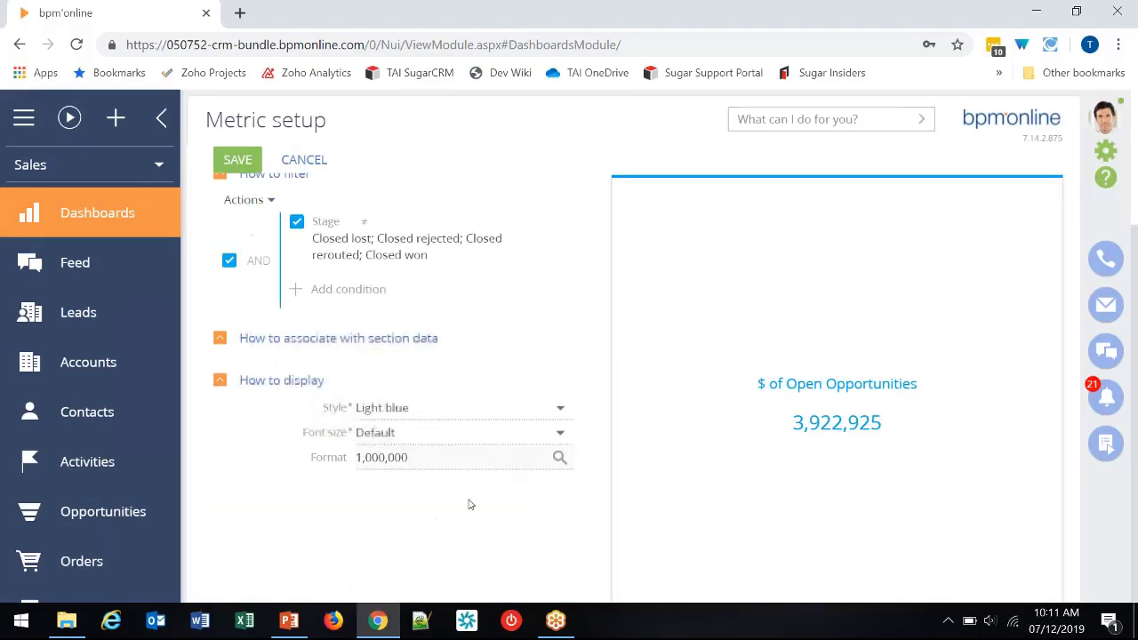
pyautogui.click(561, 459)
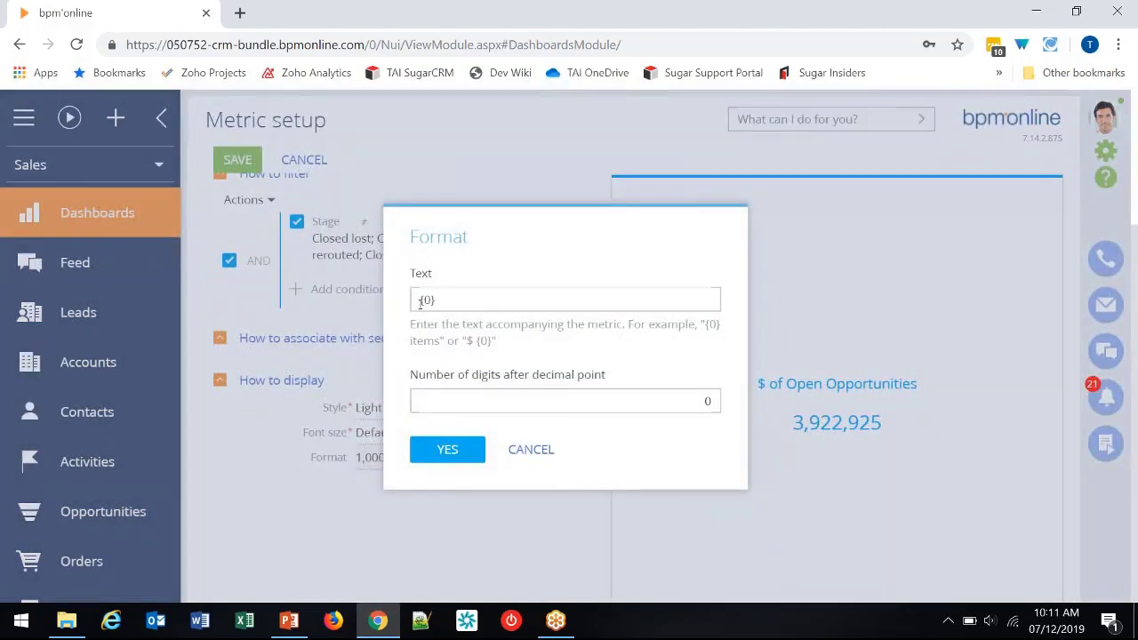
pyautogui.click(427, 300)
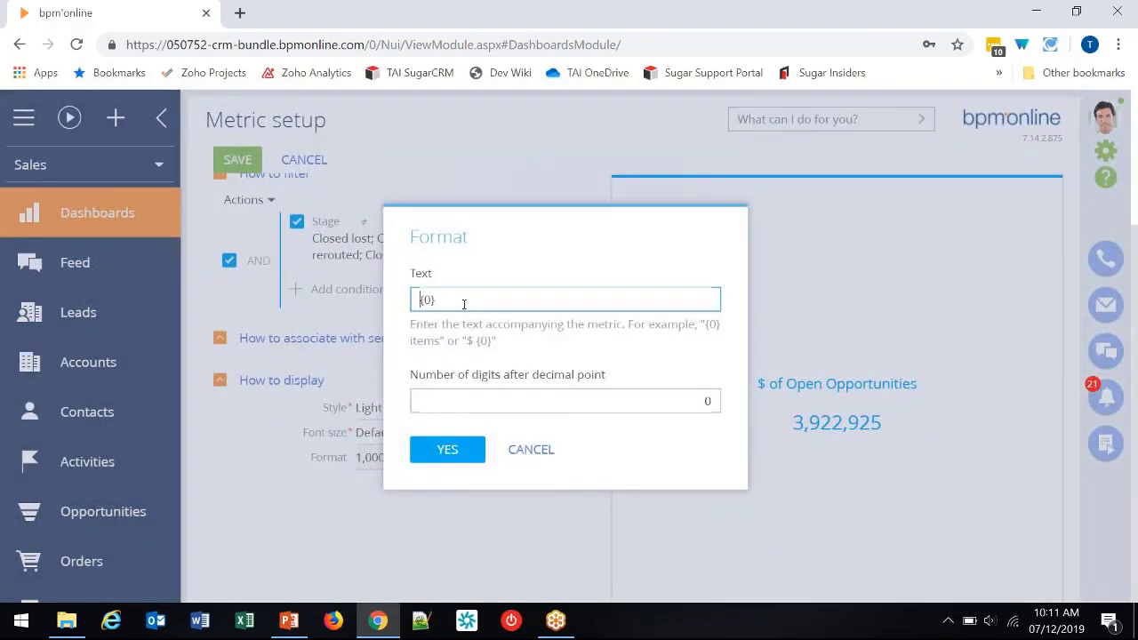
pyautogui.write('$')
pyautogui.click(707, 402)
pyautogui.click(447, 449)
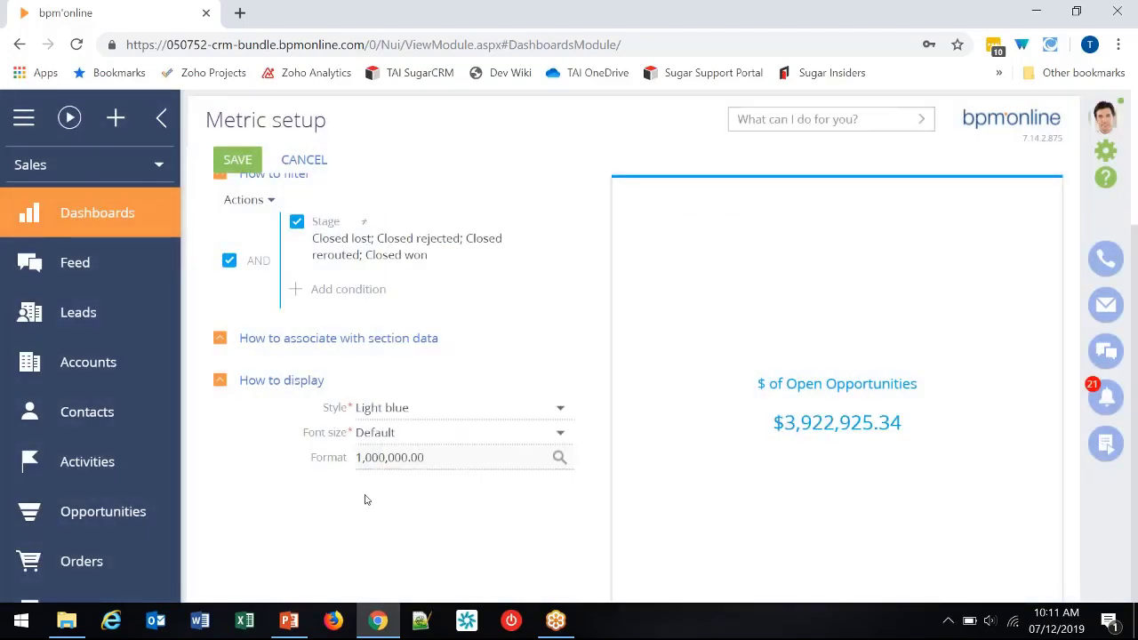
# Step: Save the metric and move its tile directly beside the # of Open Opportunities tile, aligned with the first row
pyautogui.scroll(3, 311, 495)
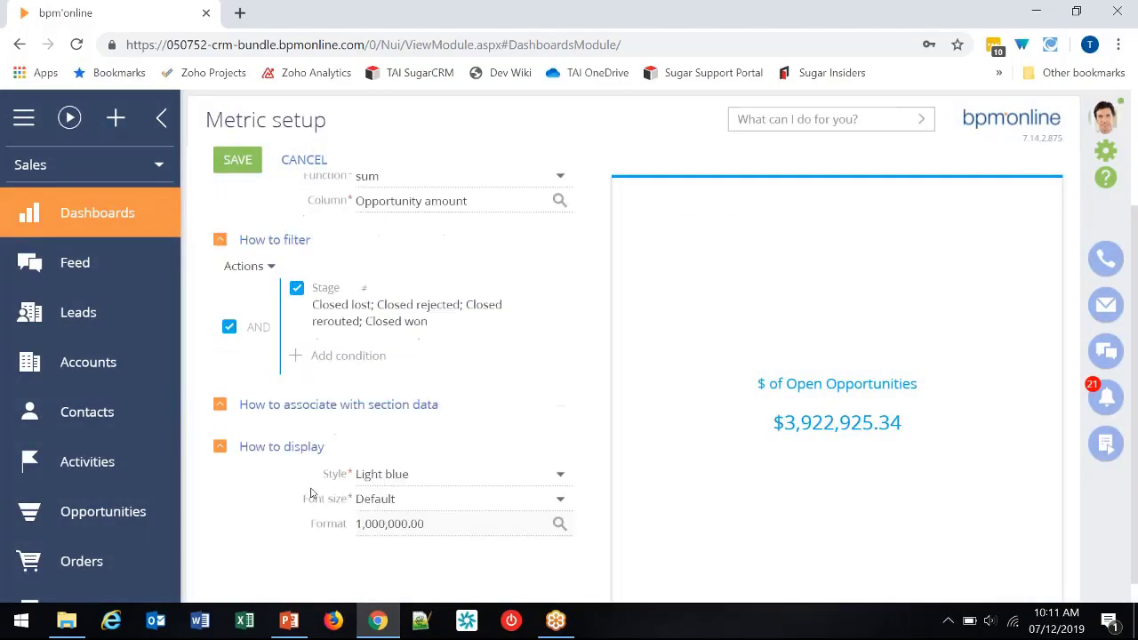
pyautogui.click(238, 165)
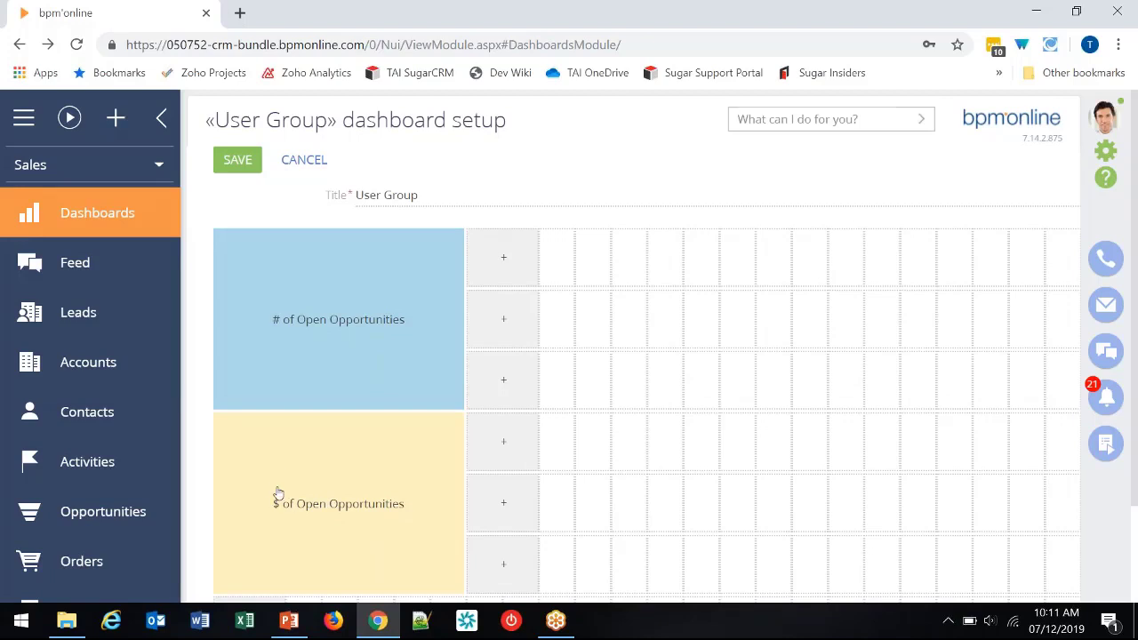
pyautogui.moveTo(279, 495); pyautogui.dragTo(526, 305)
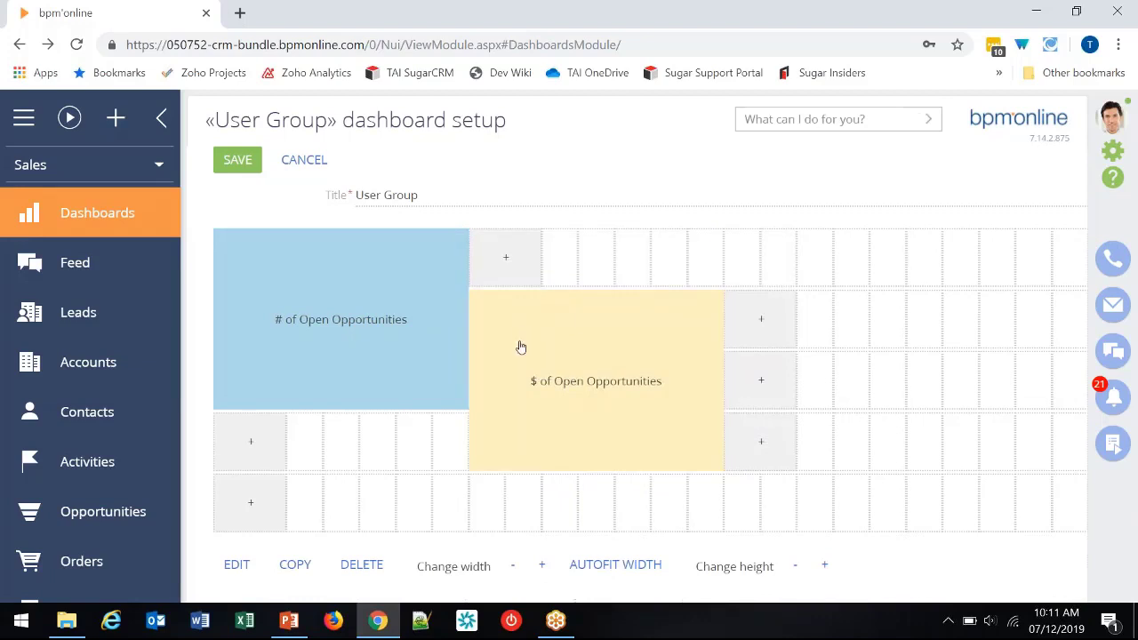
pyautogui.moveTo(521, 345); pyautogui.dragTo(519, 279)
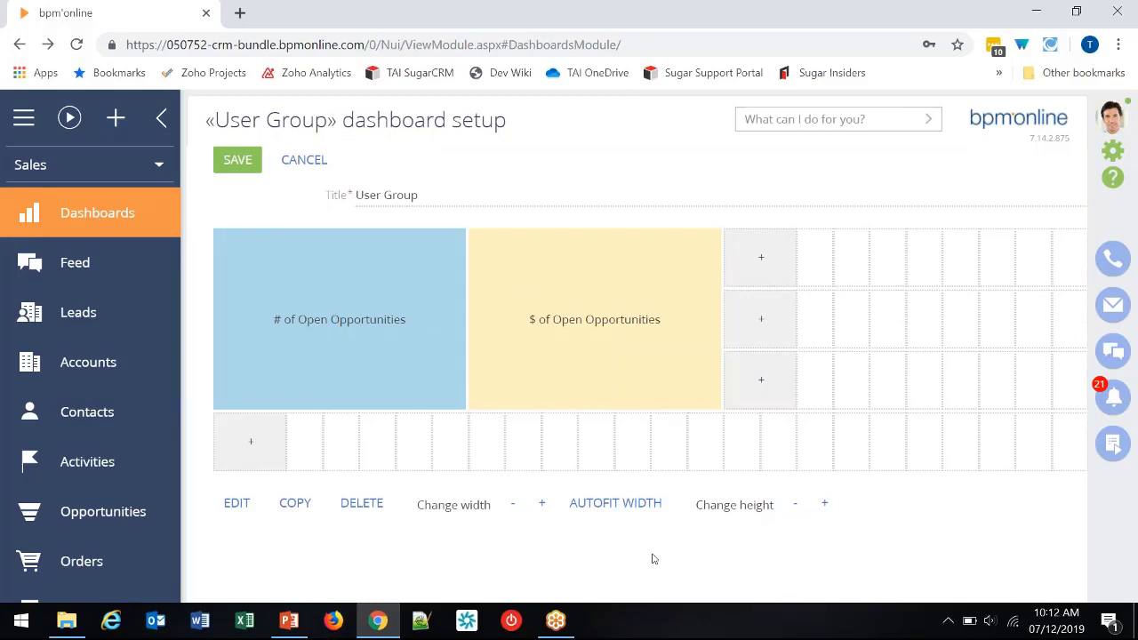
# Step: Add a gauge in the first row after the $ of Open Opportunities tile and title it "# of Completed Meetings"
pyautogui.click(771, 269)
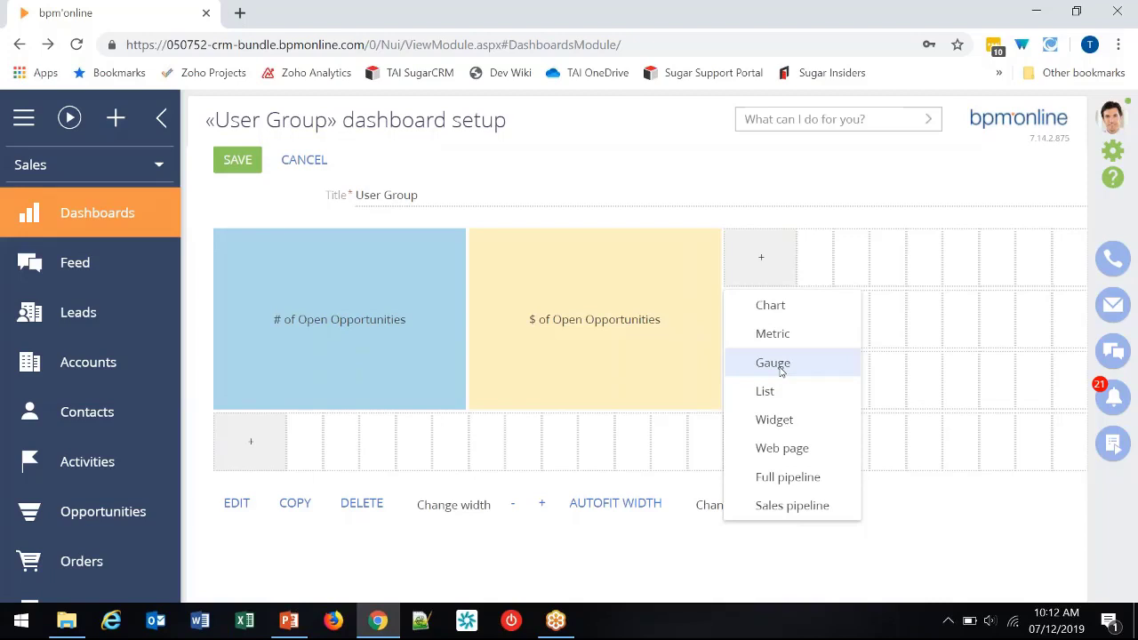
pyautogui.click(773, 362)
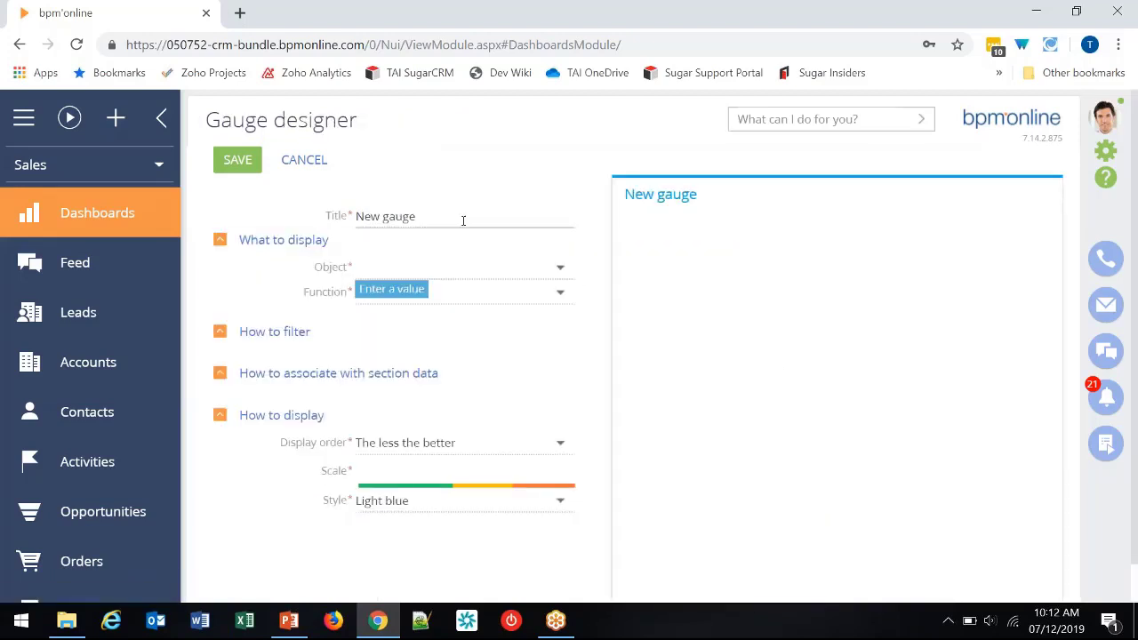
pyautogui.moveTo(463, 219); pyautogui.dragTo(356, 217)
pyautogui.write('#')
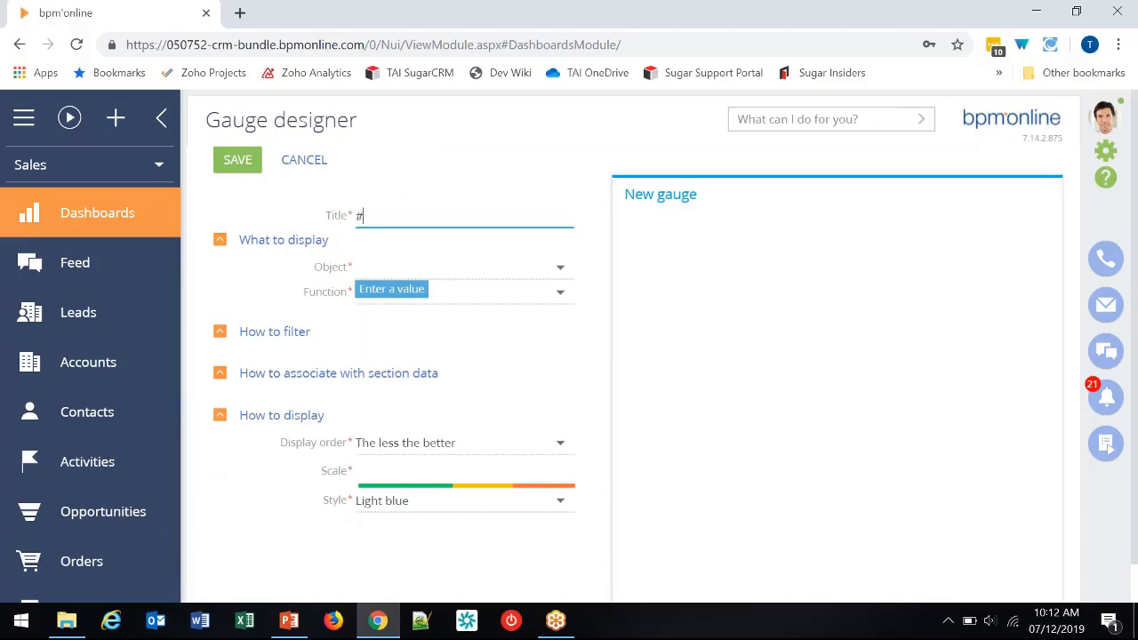
pyautogui.write(' of Completed Meetings')
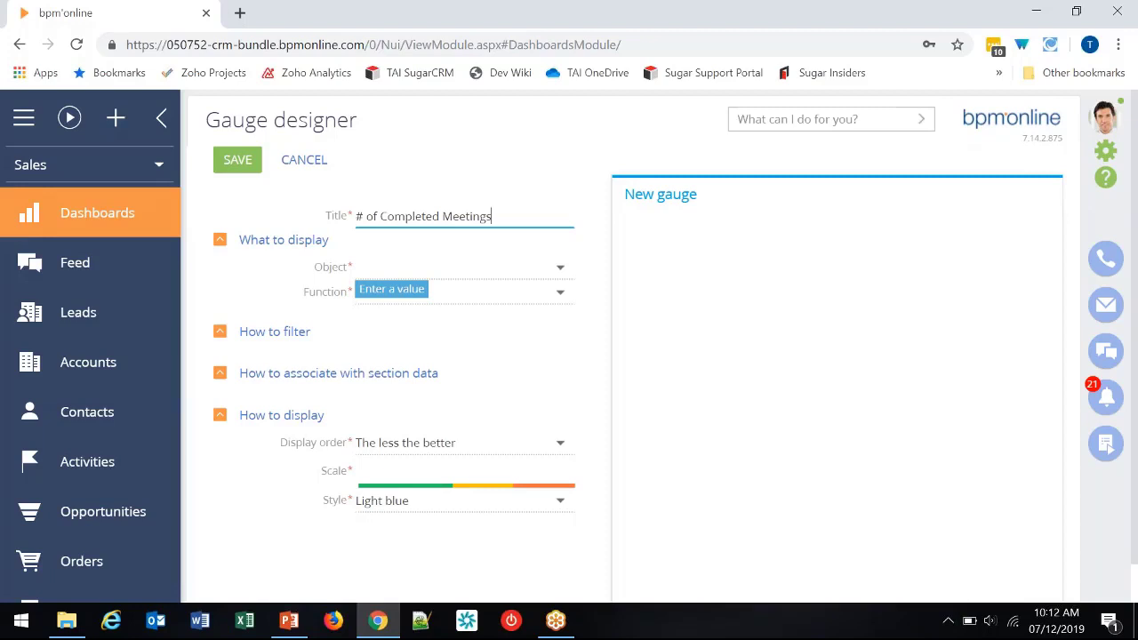
# Step: Set the gauge's object to Activity
pyautogui.click(397, 269)
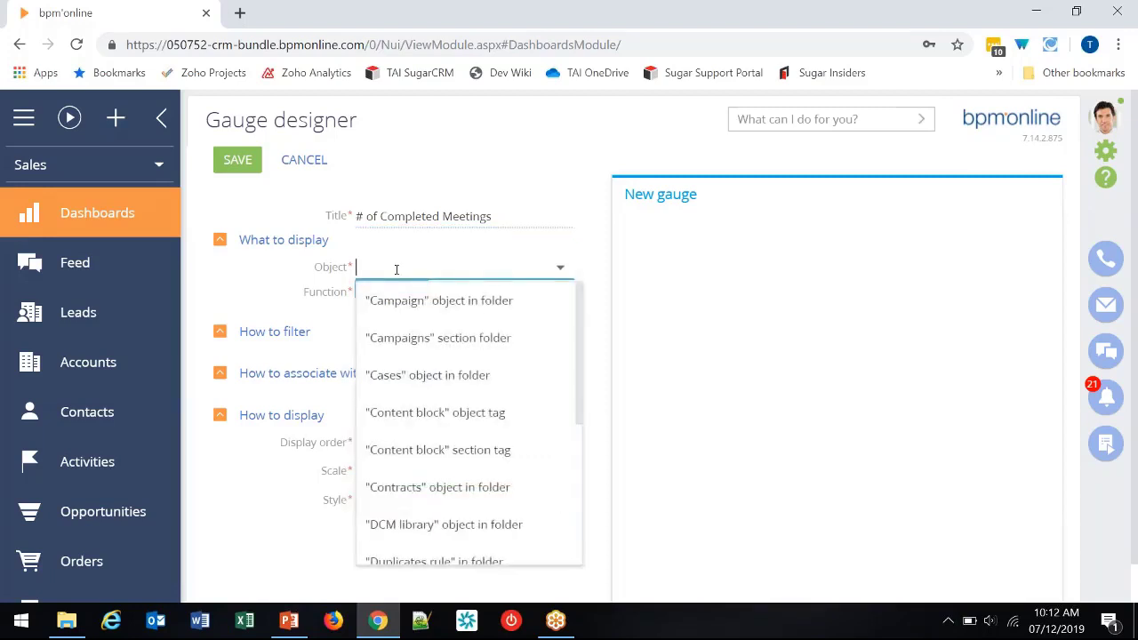
pyautogui.write('act')
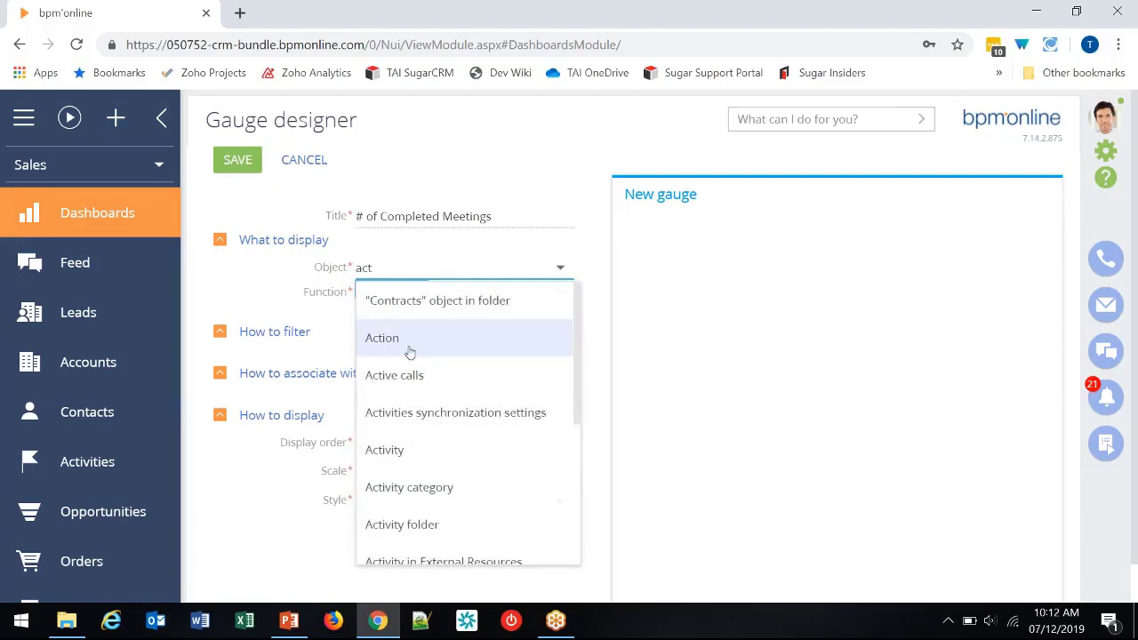
pyautogui.click(415, 449)
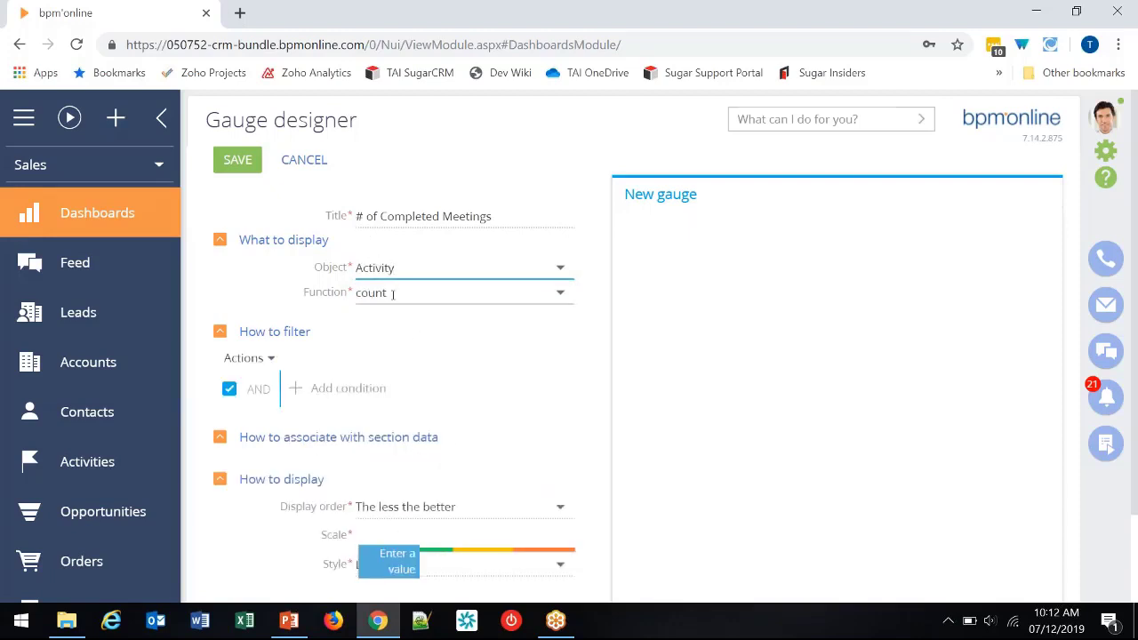
# Step: Add a filter condition to the gauge that limits the activity Category to Meeting
pyautogui.click(316, 387)
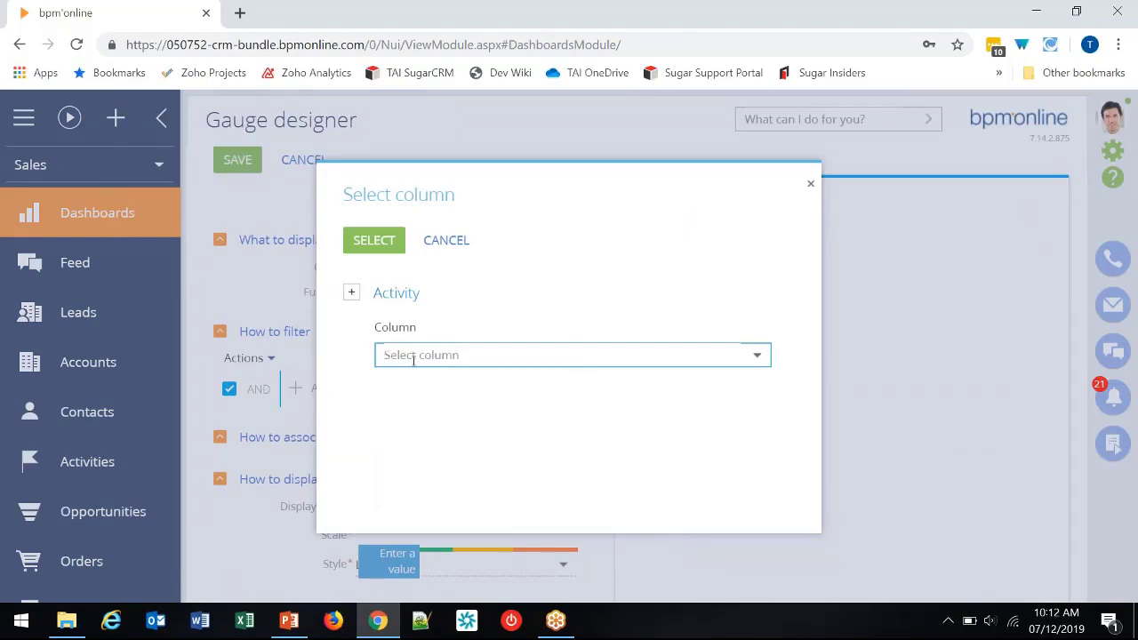
pyautogui.write('cat')
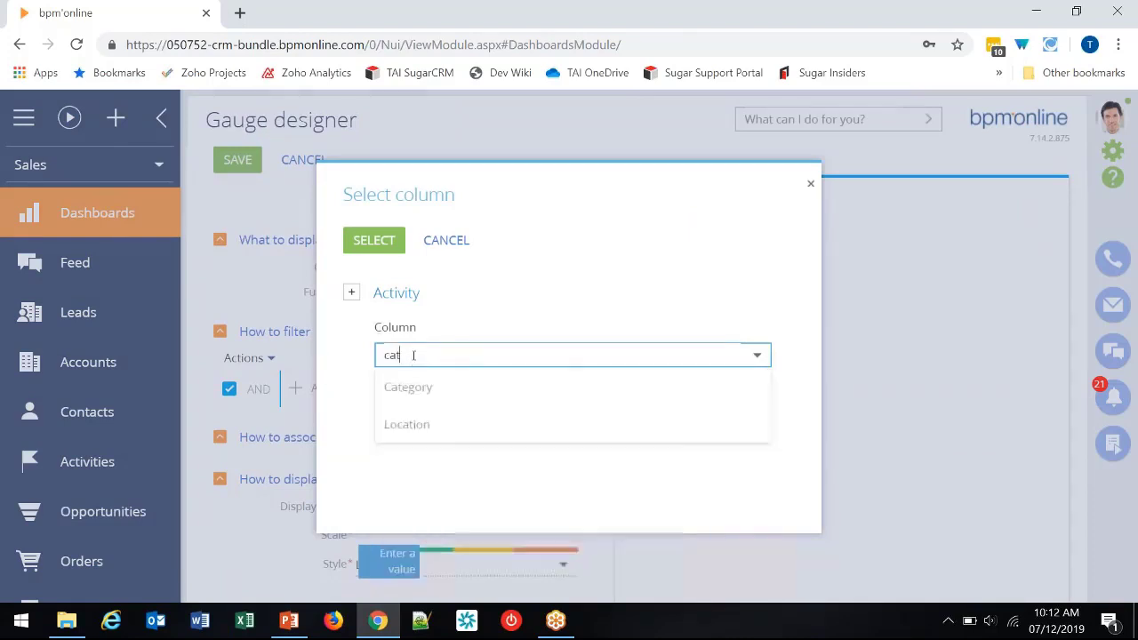
pyautogui.click(409, 386)
pyautogui.click(378, 241)
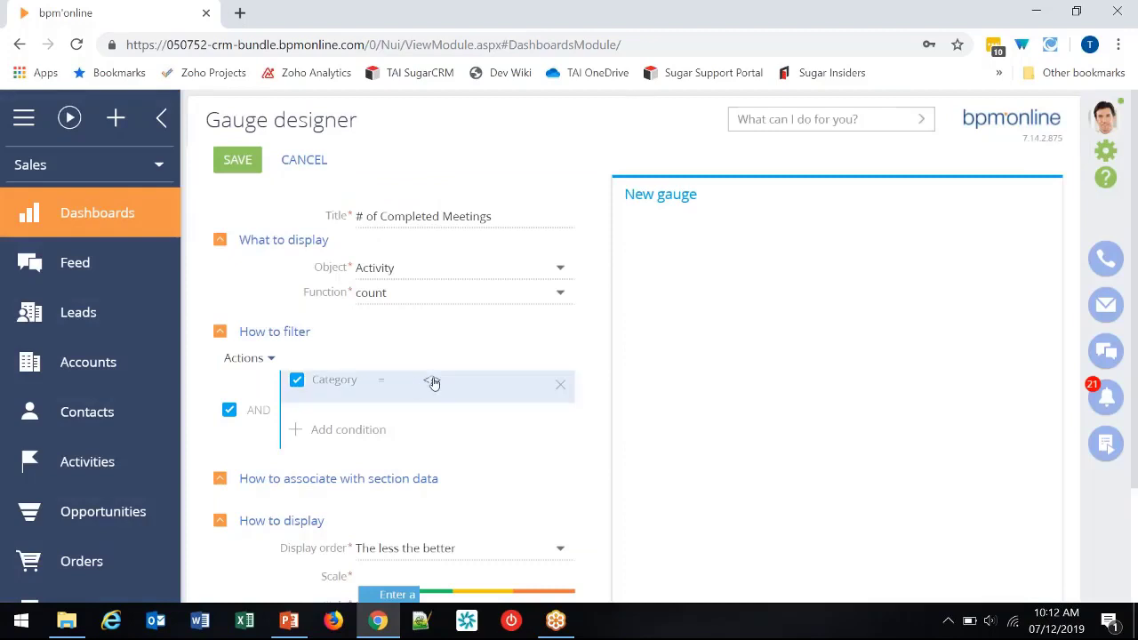
pyautogui.click(432, 380)
pyautogui.click(267, 378)
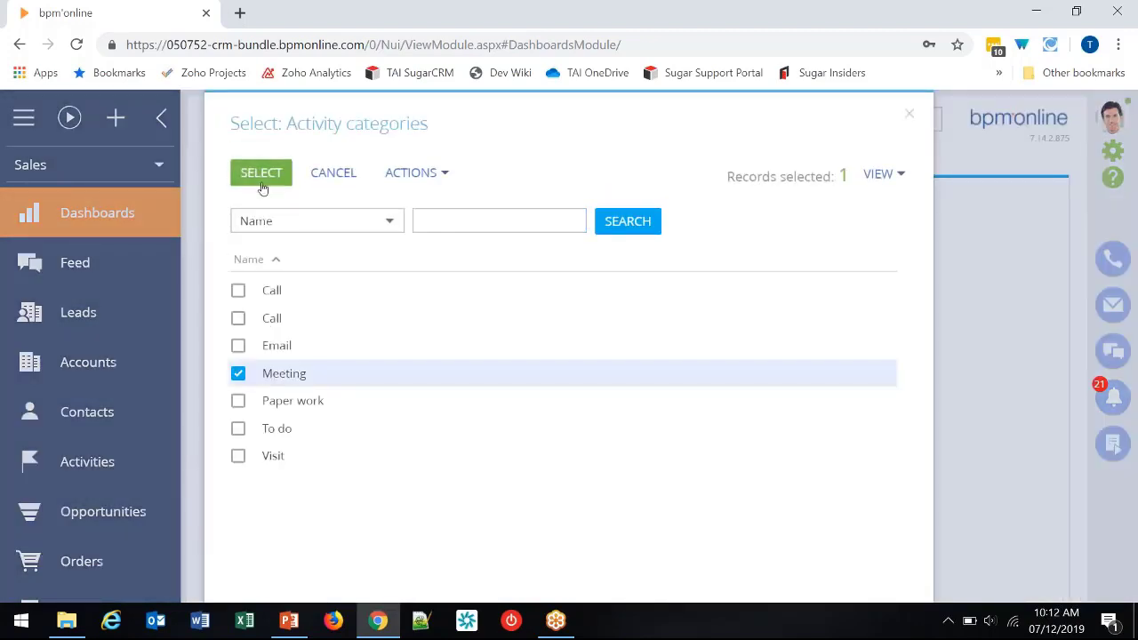
pyautogui.click(260, 173)
# Step: Add a second filter condition requiring the activity Status to equal Completed
pyautogui.click(347, 430)
pyautogui.write('sta')
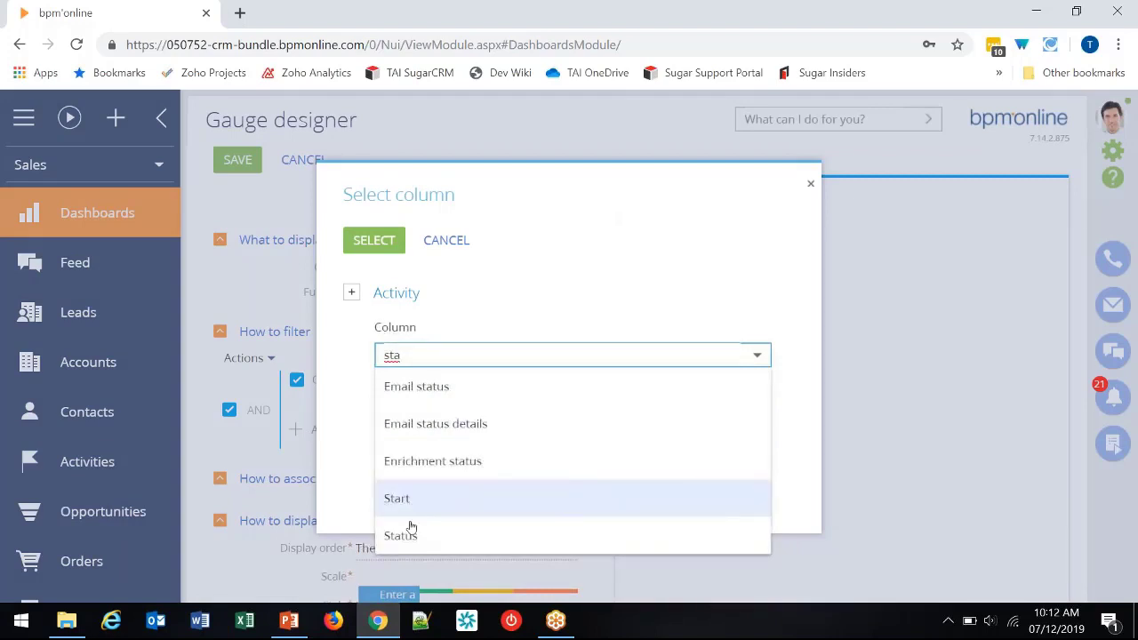
pyautogui.click(411, 532)
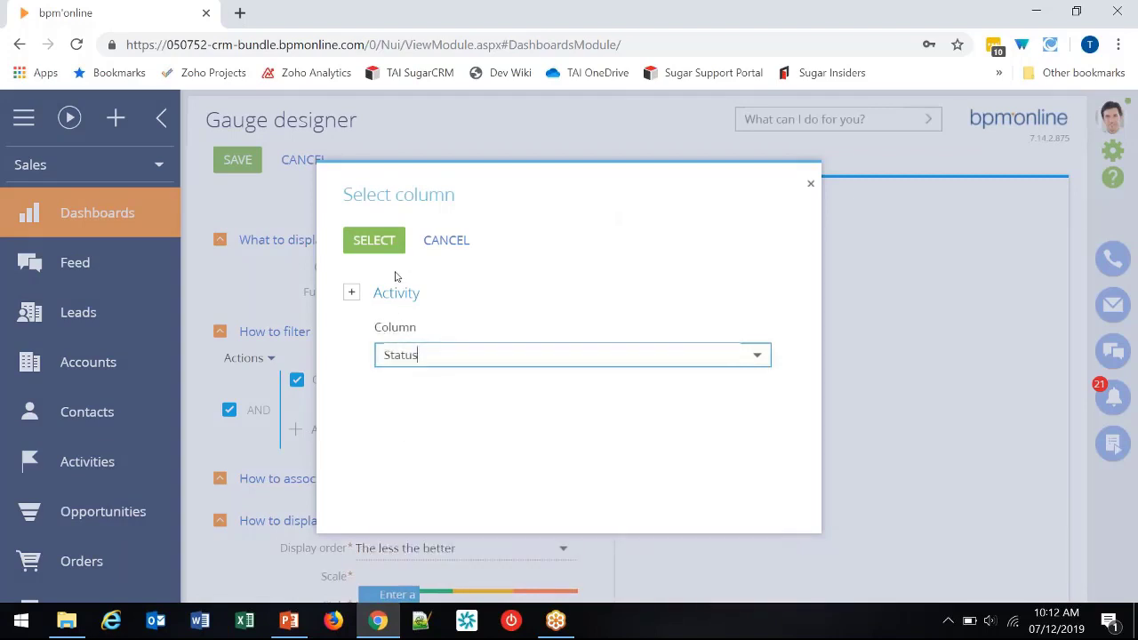
pyautogui.click(374, 253)
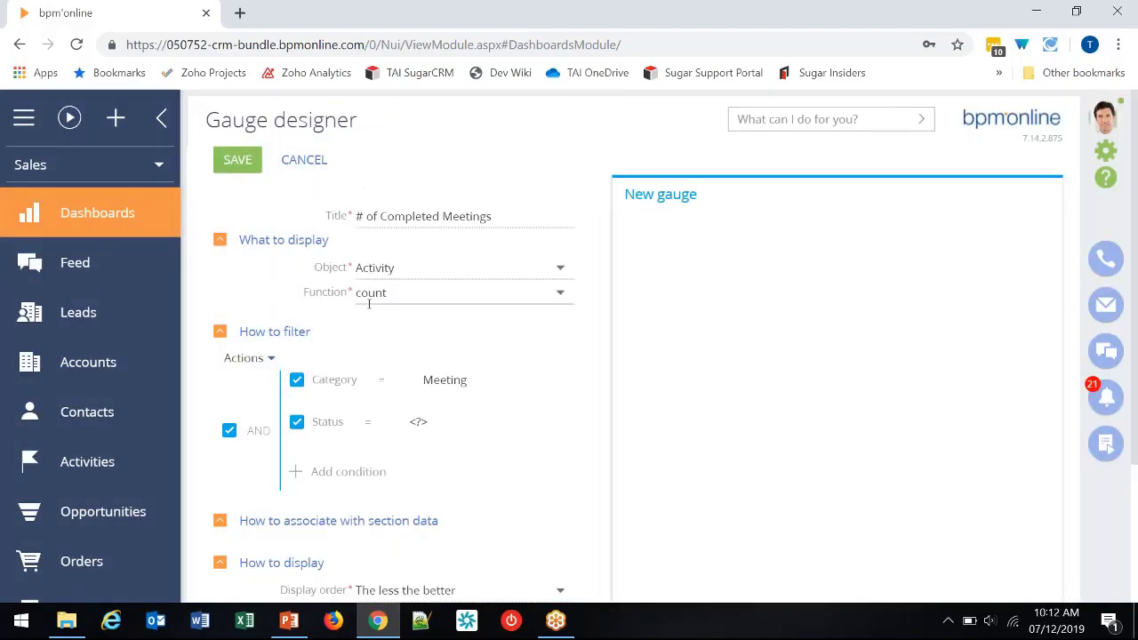
pyautogui.click(419, 423)
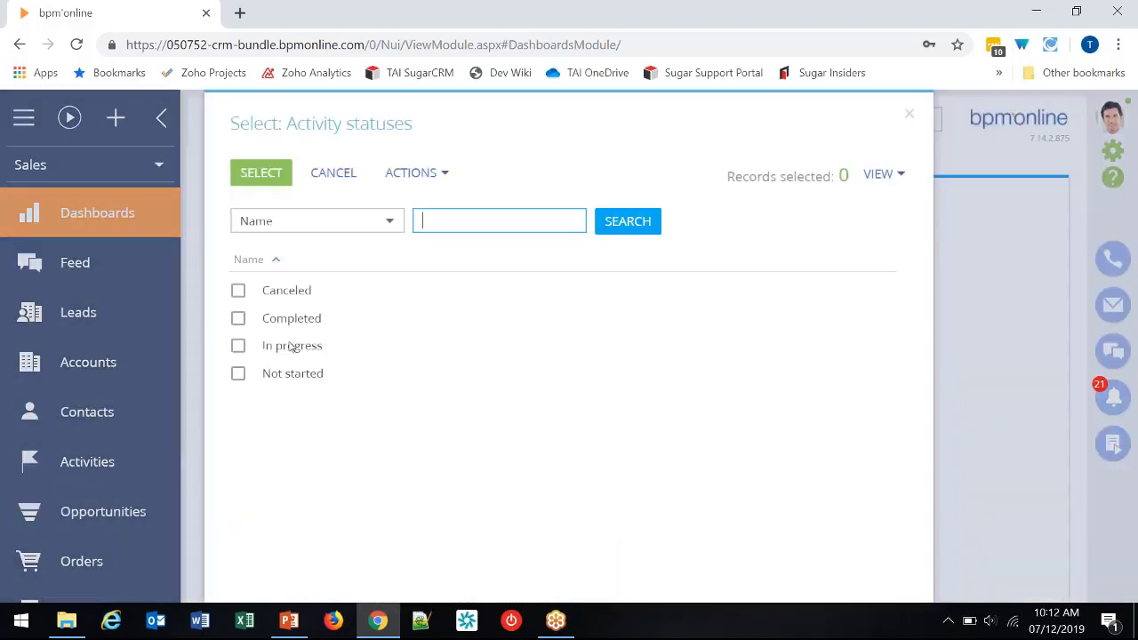
pyautogui.click(281, 321)
pyautogui.click(261, 172)
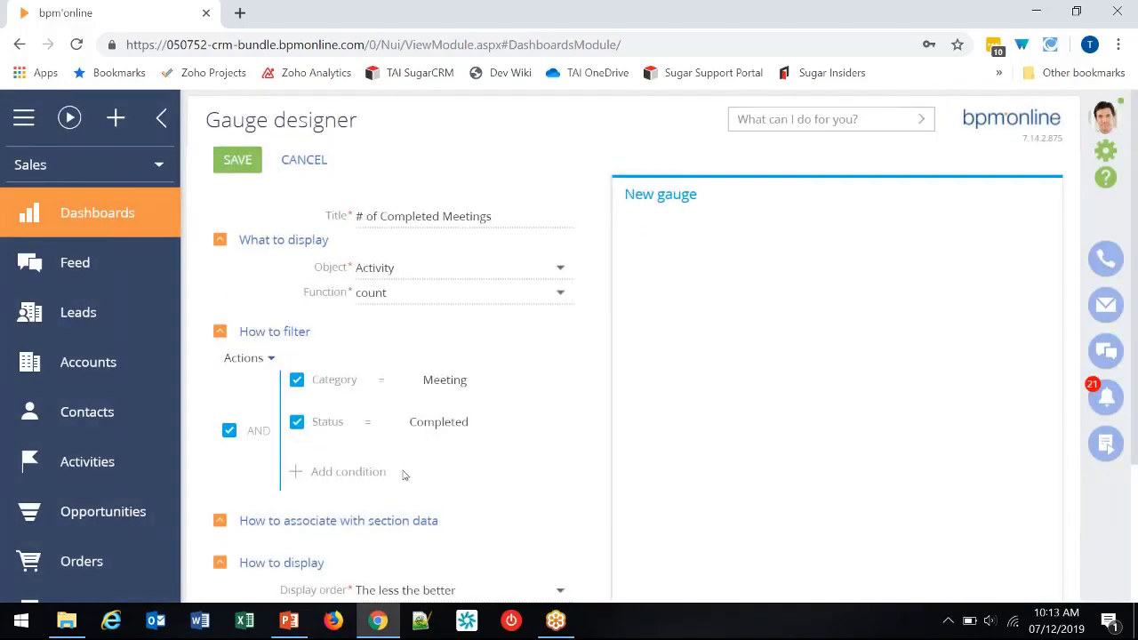
# Step: Add a third filter condition restricting the activity's Due date to the current month
pyautogui.click(335, 476)
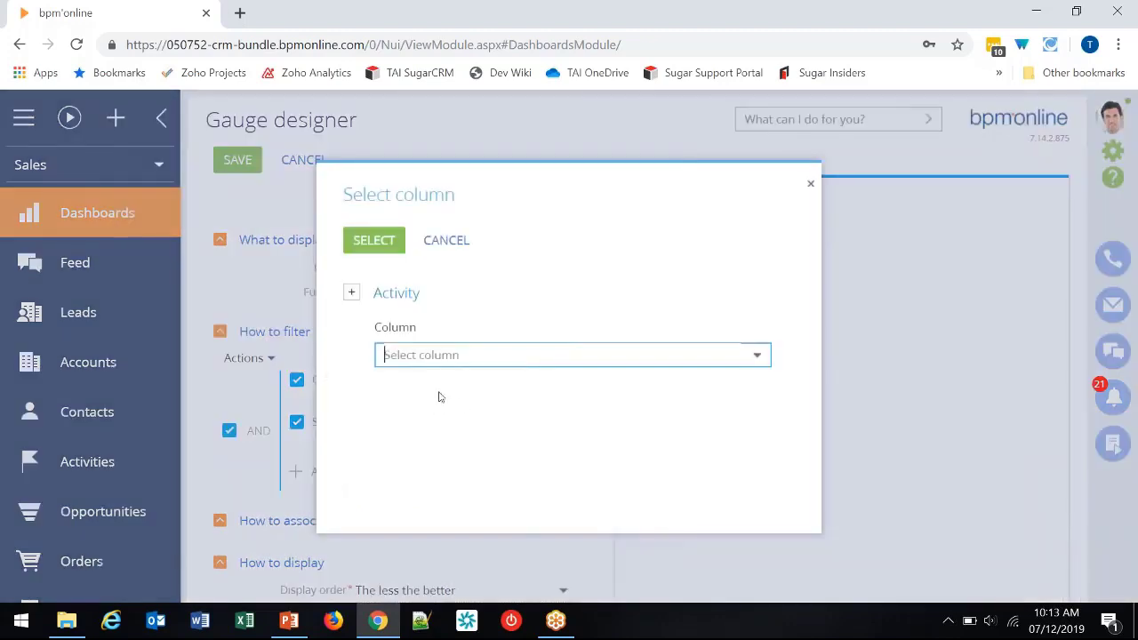
pyautogui.write('due')
pyautogui.click(422, 384)
pyautogui.click(374, 240)
pyautogui.moveTo(405, 434)
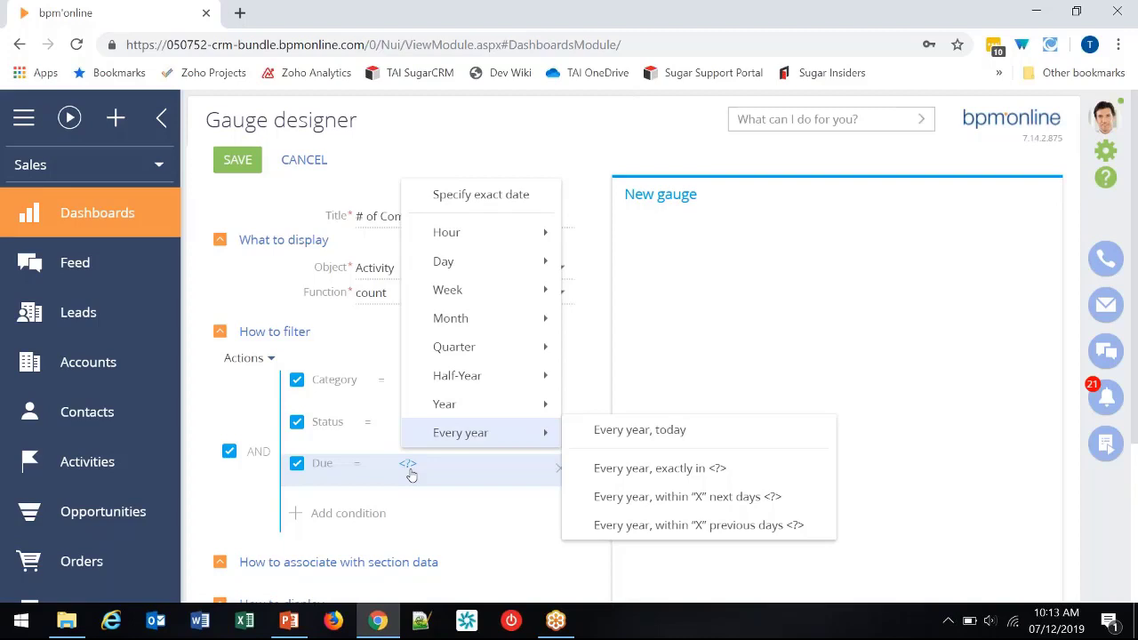
pyautogui.moveTo(483, 319)
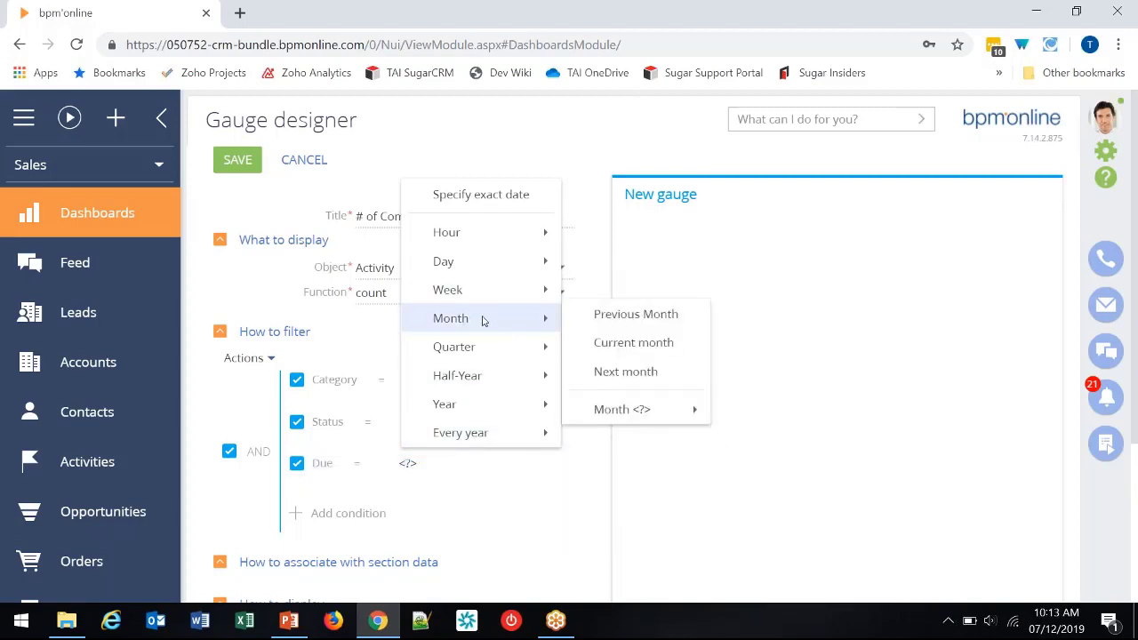
pyautogui.moveTo(478, 267)
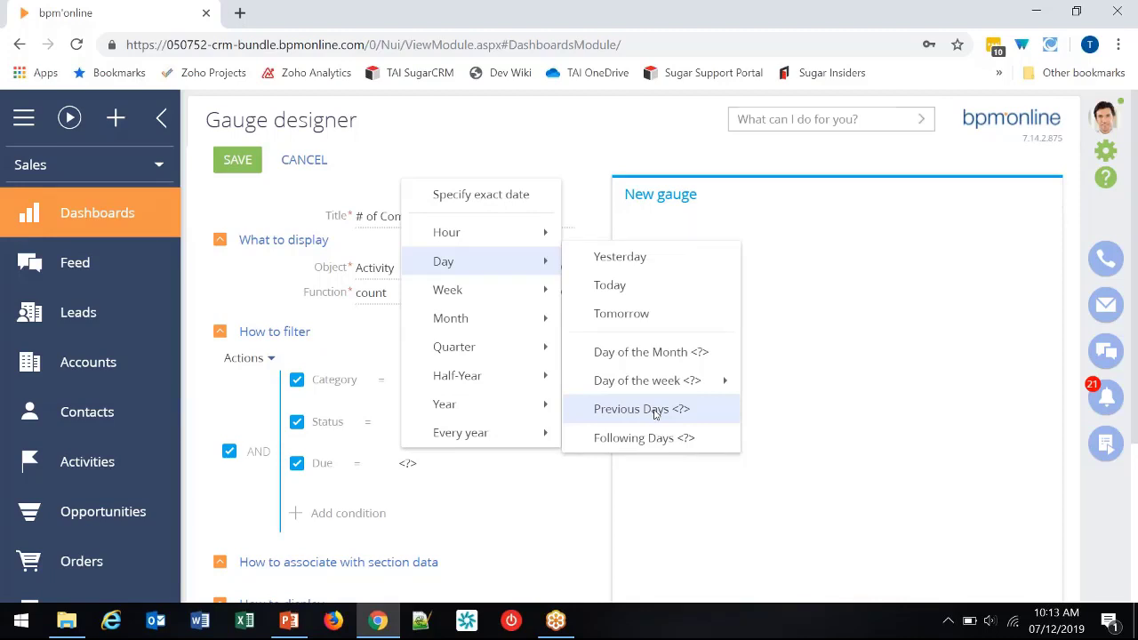
pyautogui.moveTo(526, 322)
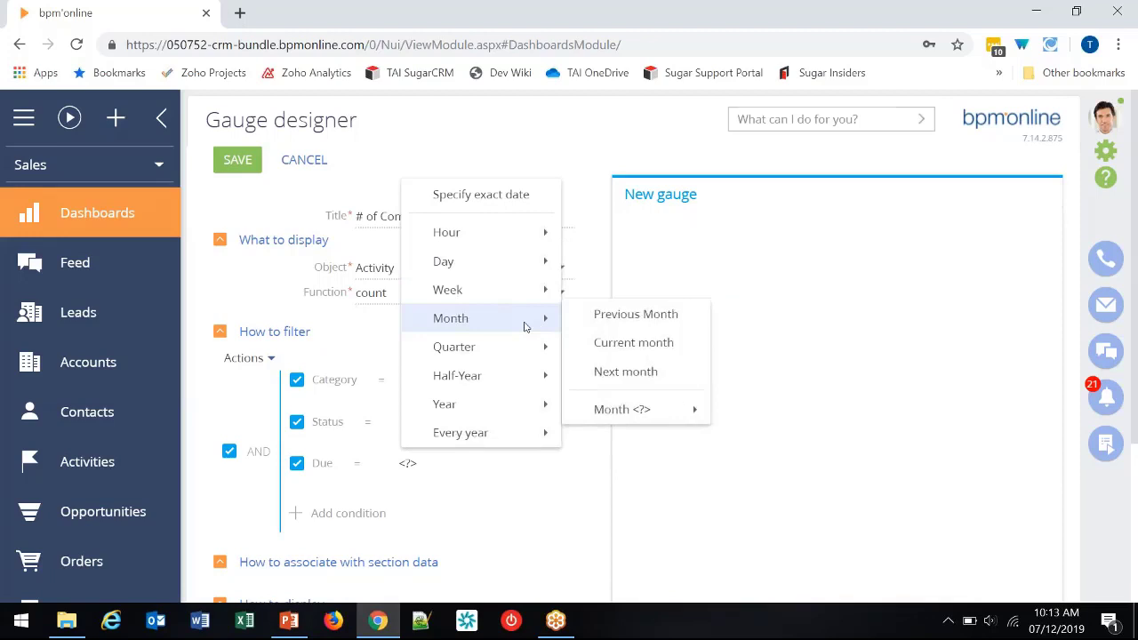
pyautogui.click(657, 346)
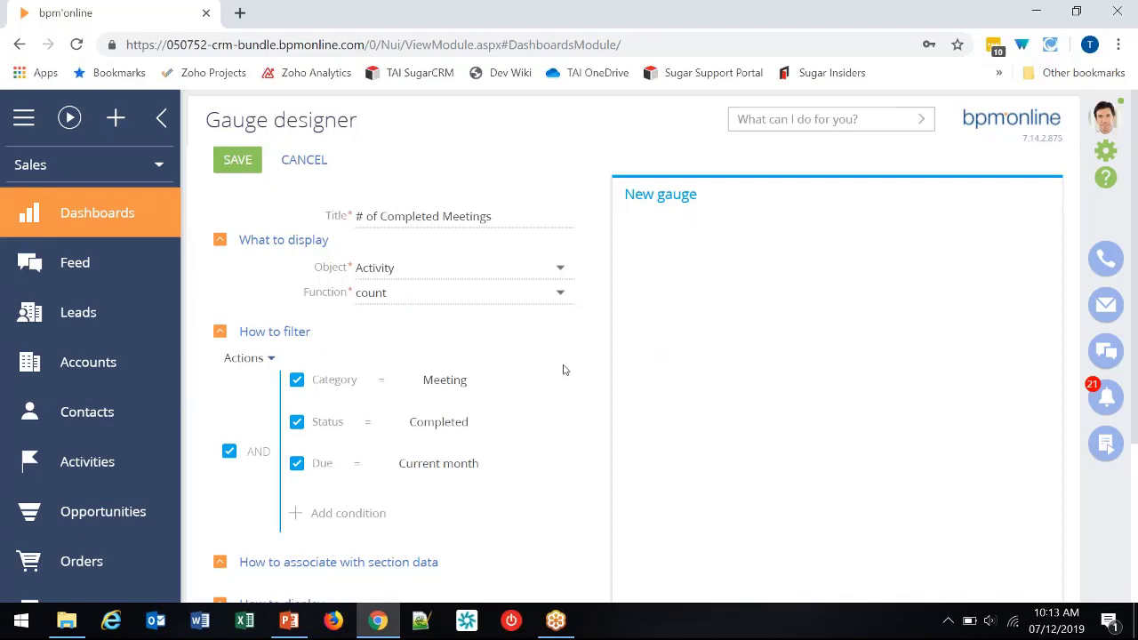
# Step: Set the gauge's display order to "The more the better"
pyautogui.scroll(-1, 532, 389)
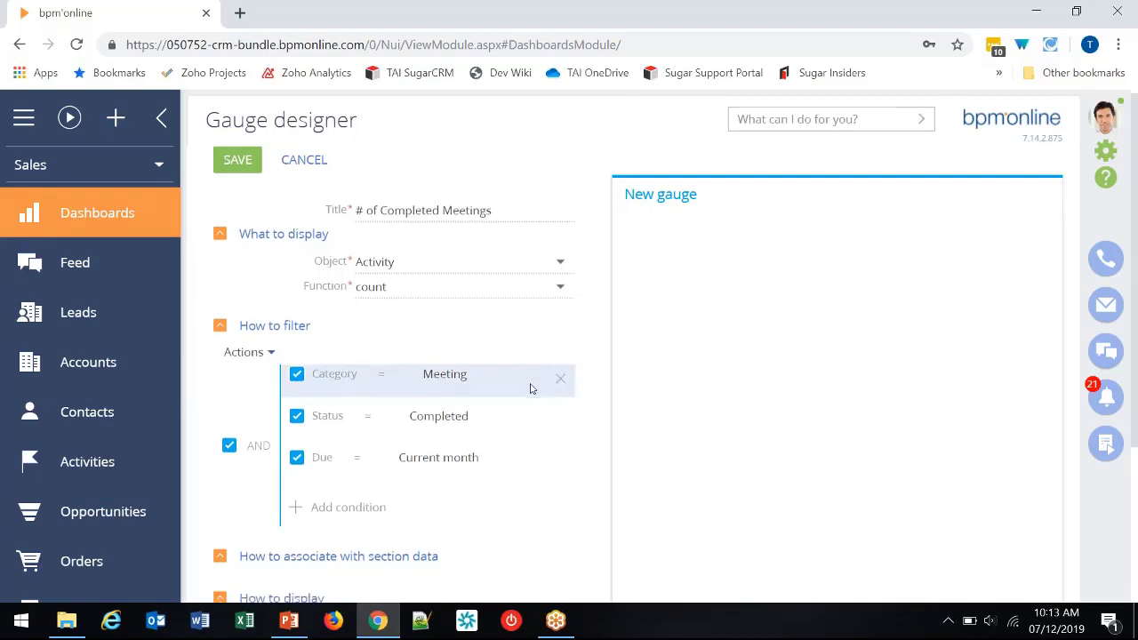
pyautogui.scroll(-3, 531, 389)
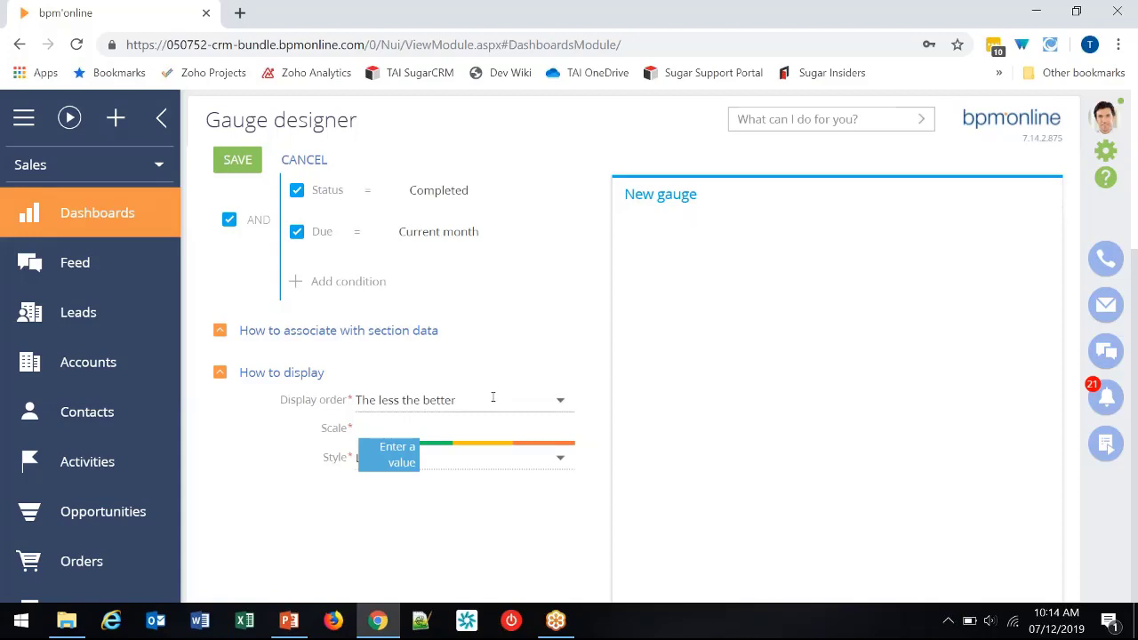
pyautogui.click(493, 399)
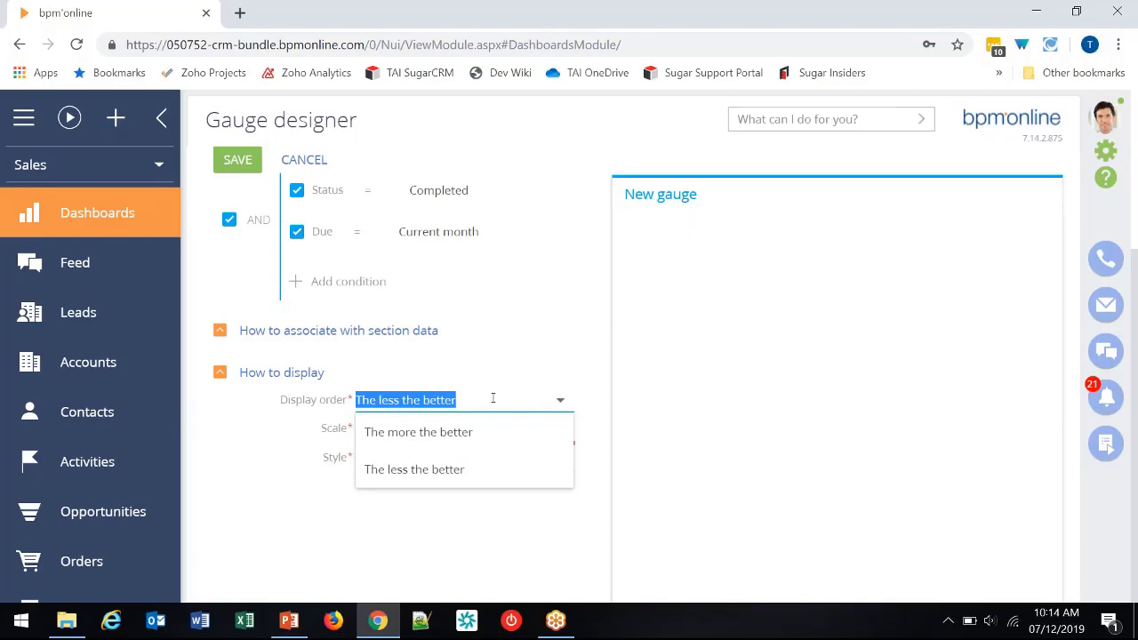
pyautogui.click(462, 435)
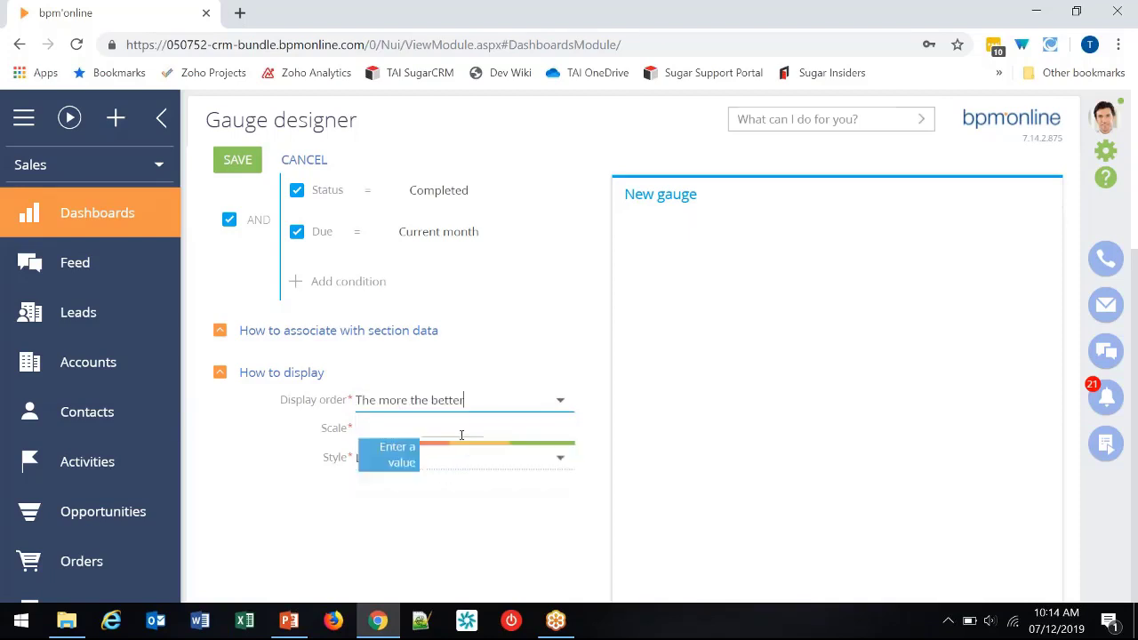
# Step: Set the gauge's scale boundaries to 0, 5, 10 and 15
pyautogui.click(388, 433)
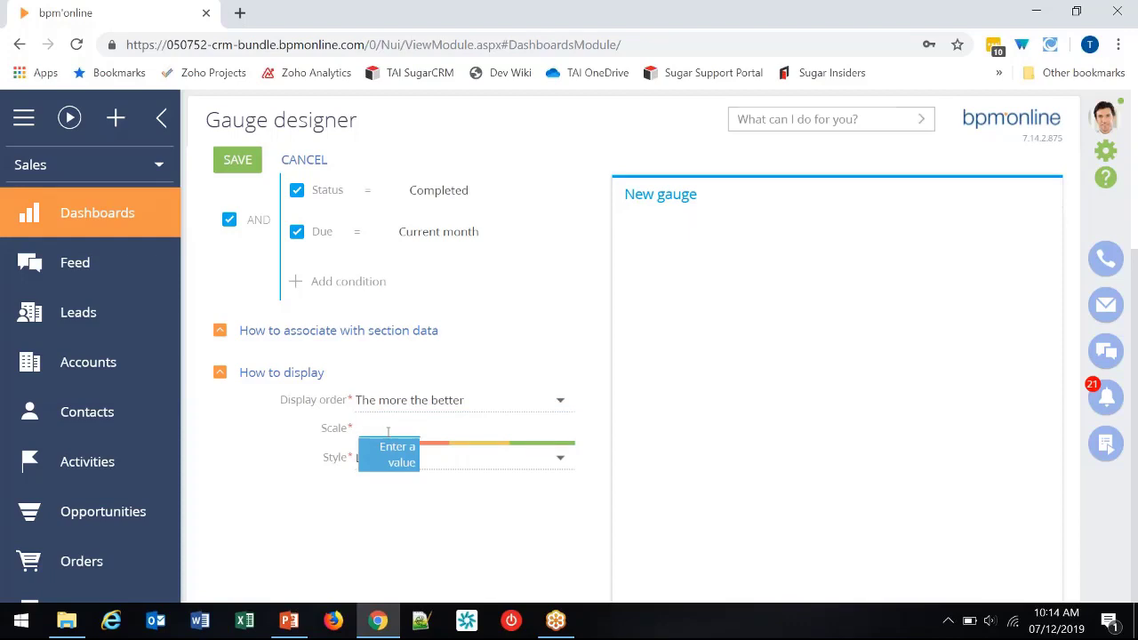
pyautogui.write('0')
pyautogui.press('Tab')
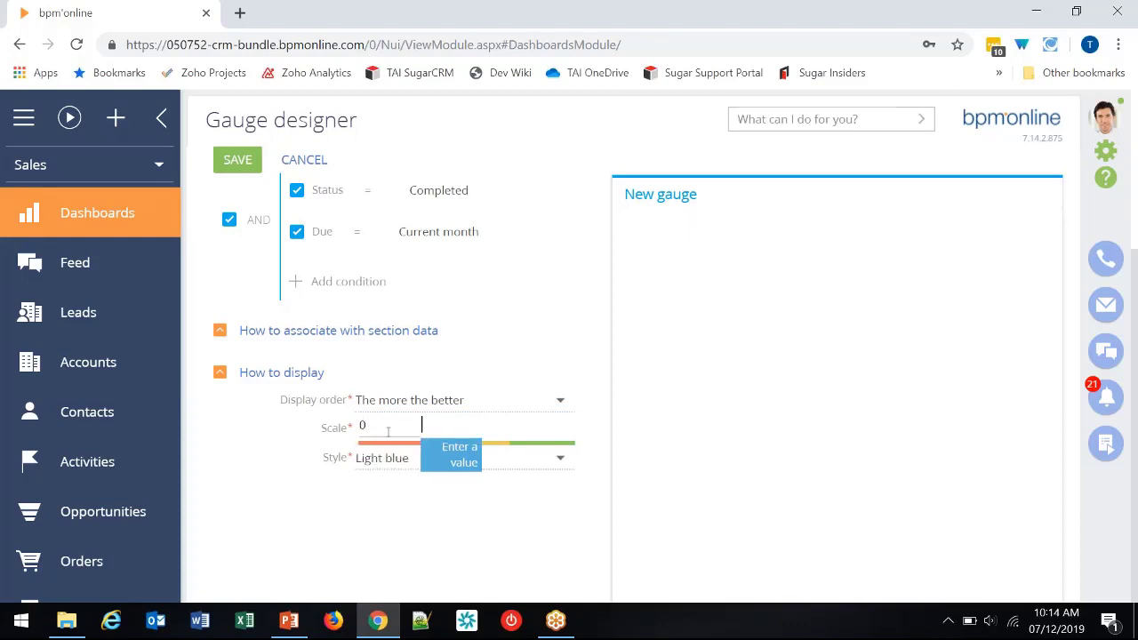
pyautogui.write('5')
pyautogui.press('Tab')
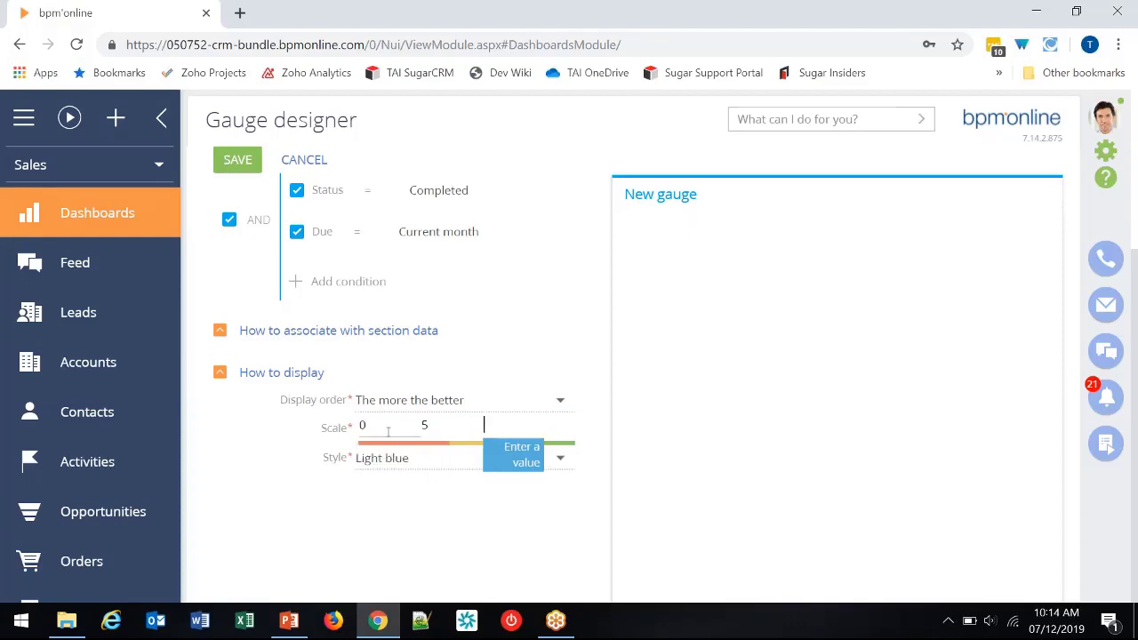
pyautogui.write('10')
pyautogui.press('Tab')
pyautogui.write('15')
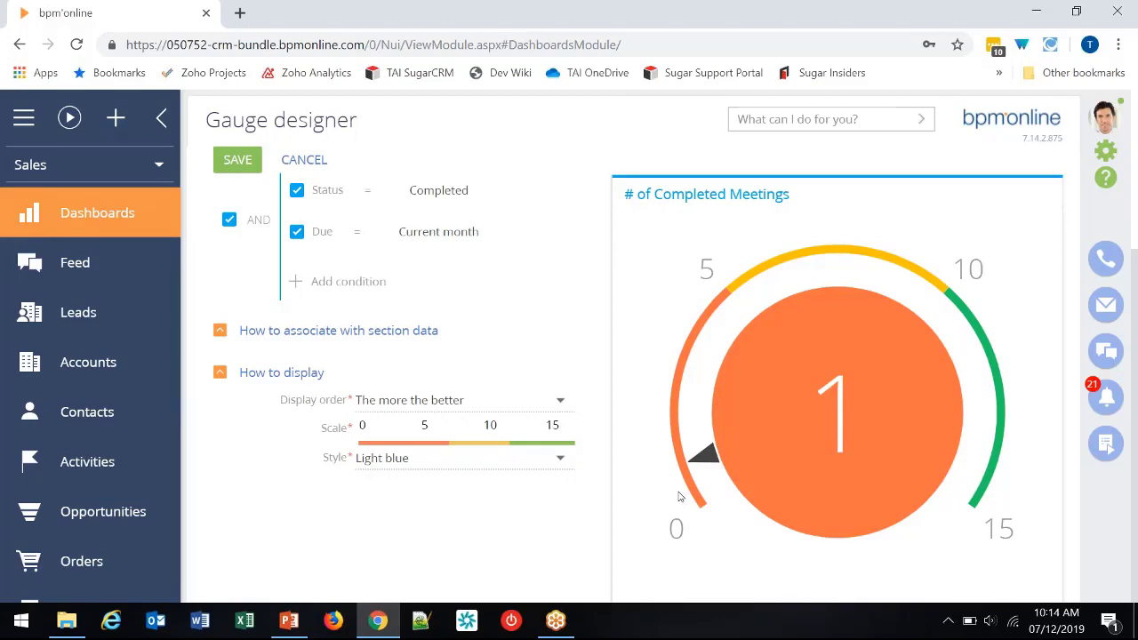
# Step: Change the gauge's last two scale boundaries to 15 and 20, and save the gauge
pyautogui.doubleClick(496, 425)
pyautogui.write('15')
pyautogui.press('Tab')
pyautogui.write('20')
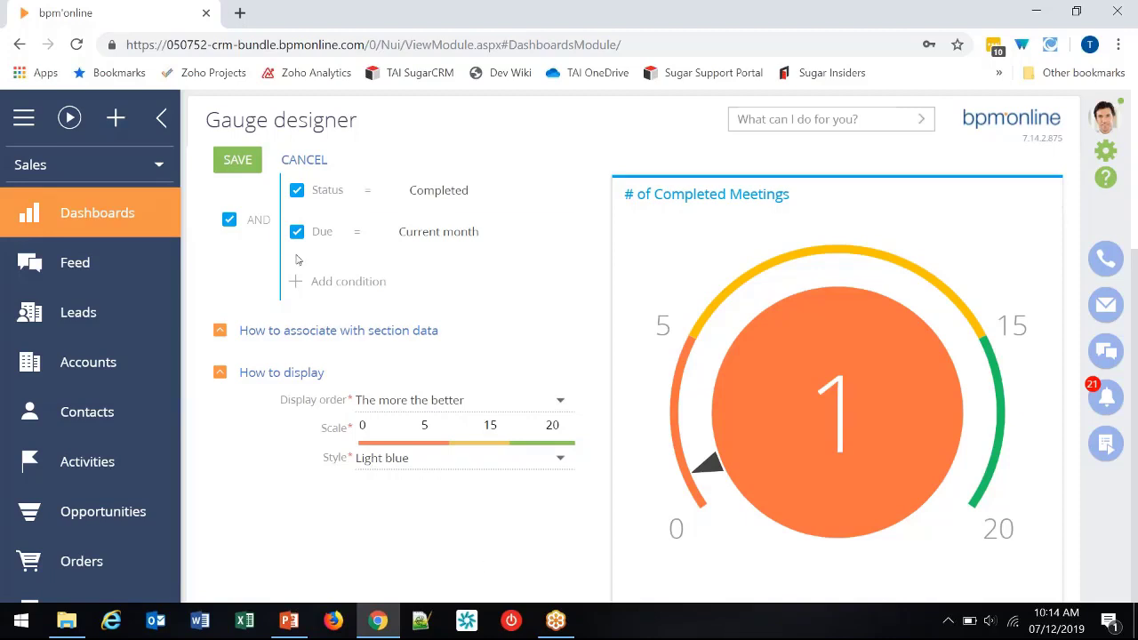
pyautogui.click(237, 161)
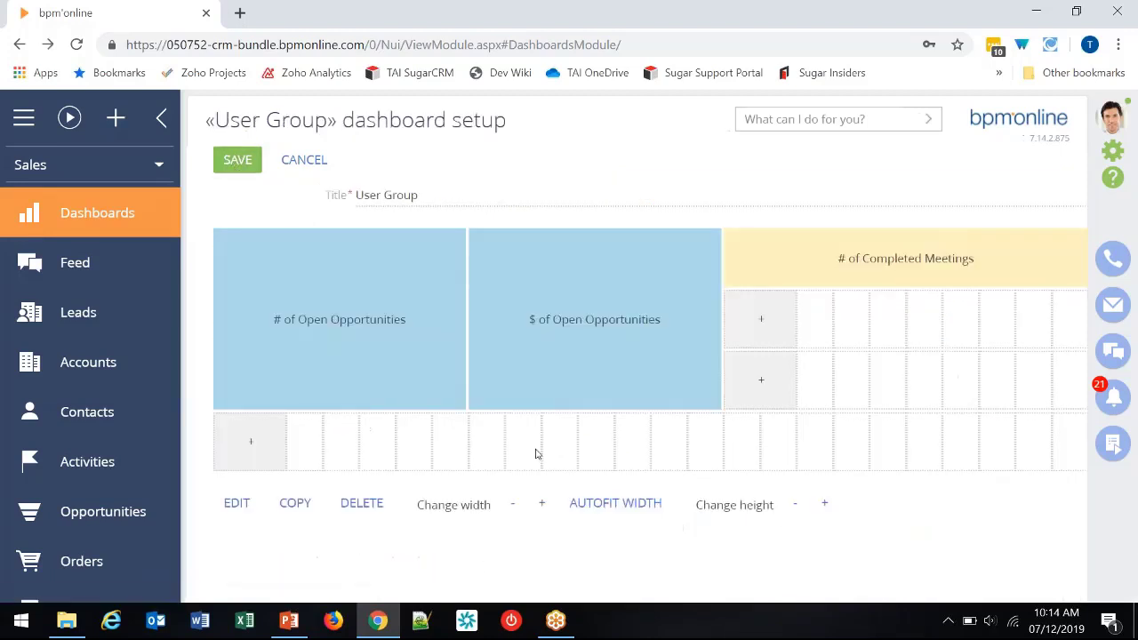
# Step: Increase the "# of Completed Meetings" tile's height to three rows and save the dashboard
pyautogui.click(831, 507)
pyautogui.click(833, 509)
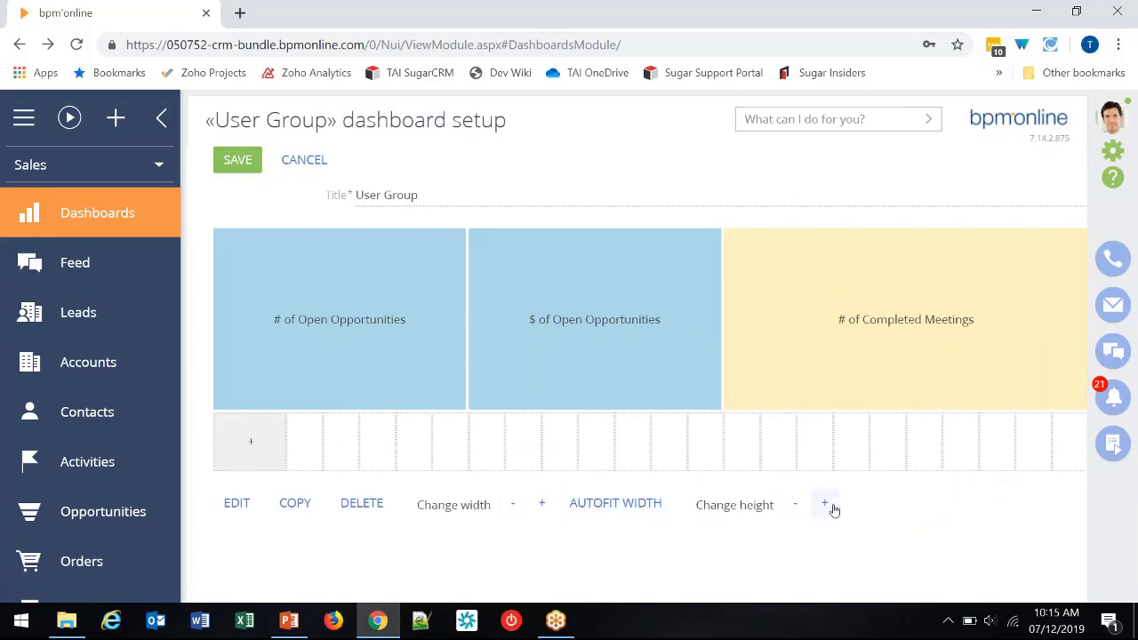
pyautogui.click(235, 159)
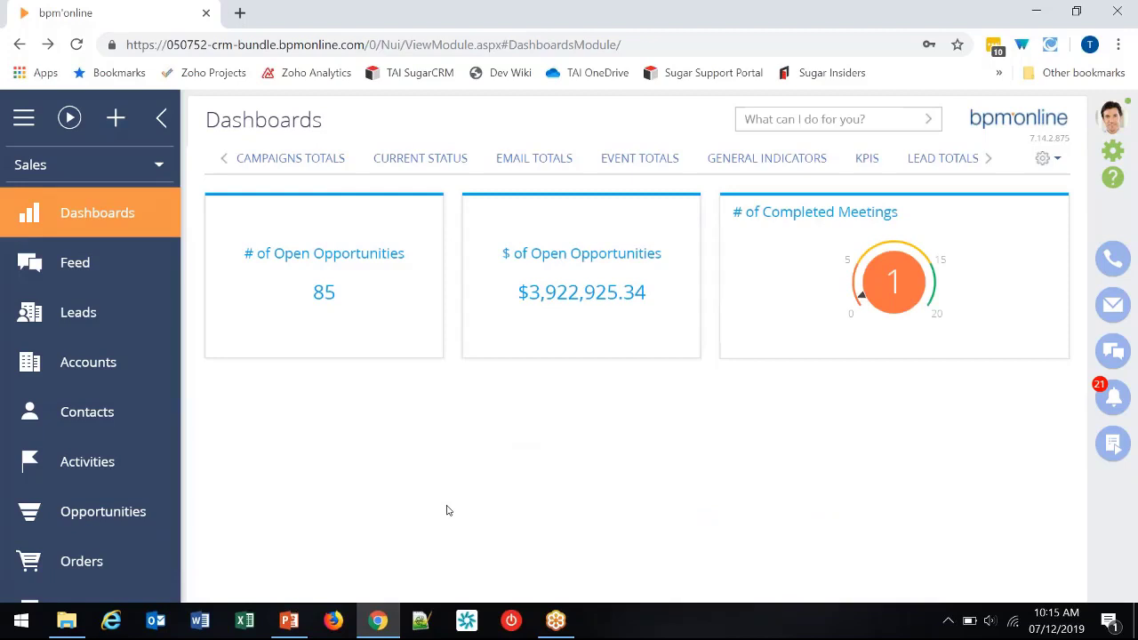
# Step: Reopen the User Group dashboard for editing and add a chart titled "Leads by Need" in the empty row below the existing tiles
pyautogui.click(1048, 159)
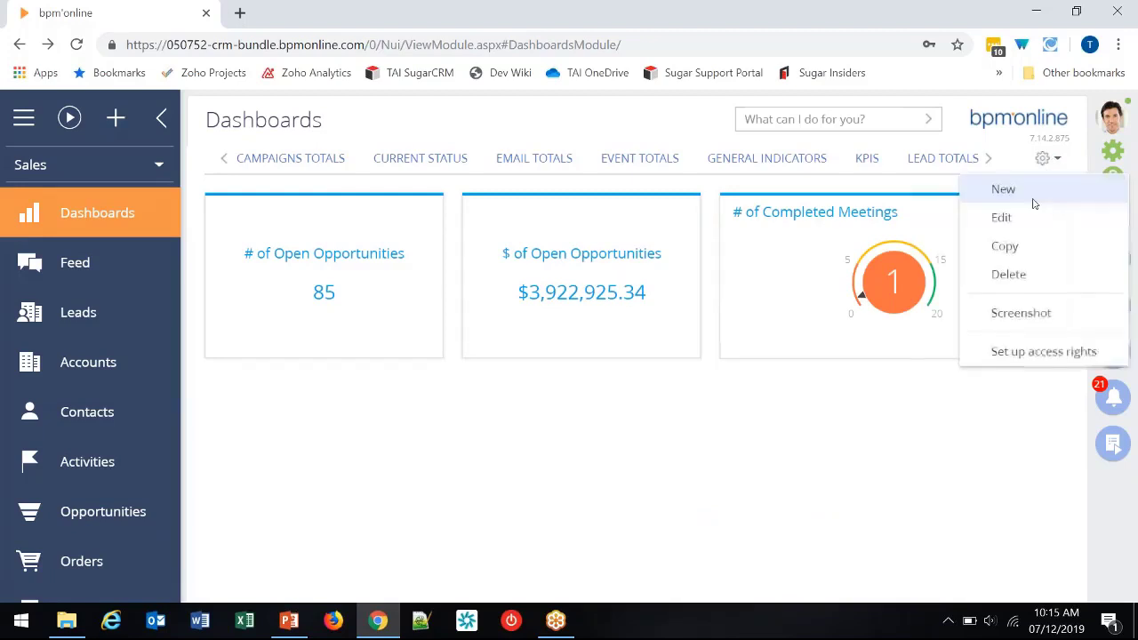
pyautogui.click(1023, 217)
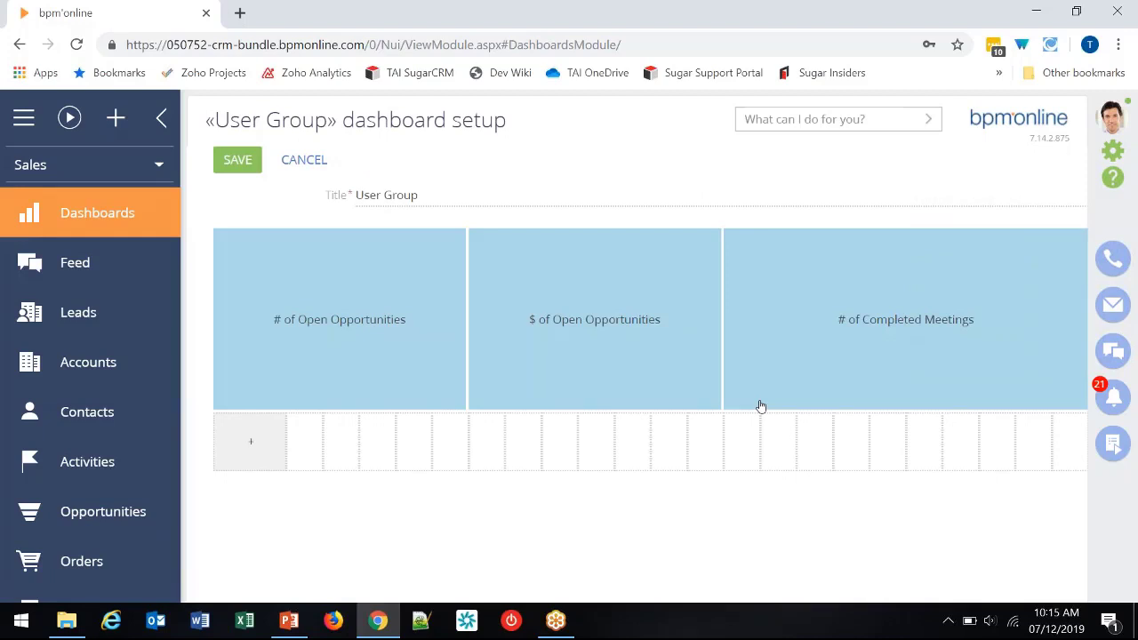
pyautogui.click(261, 449)
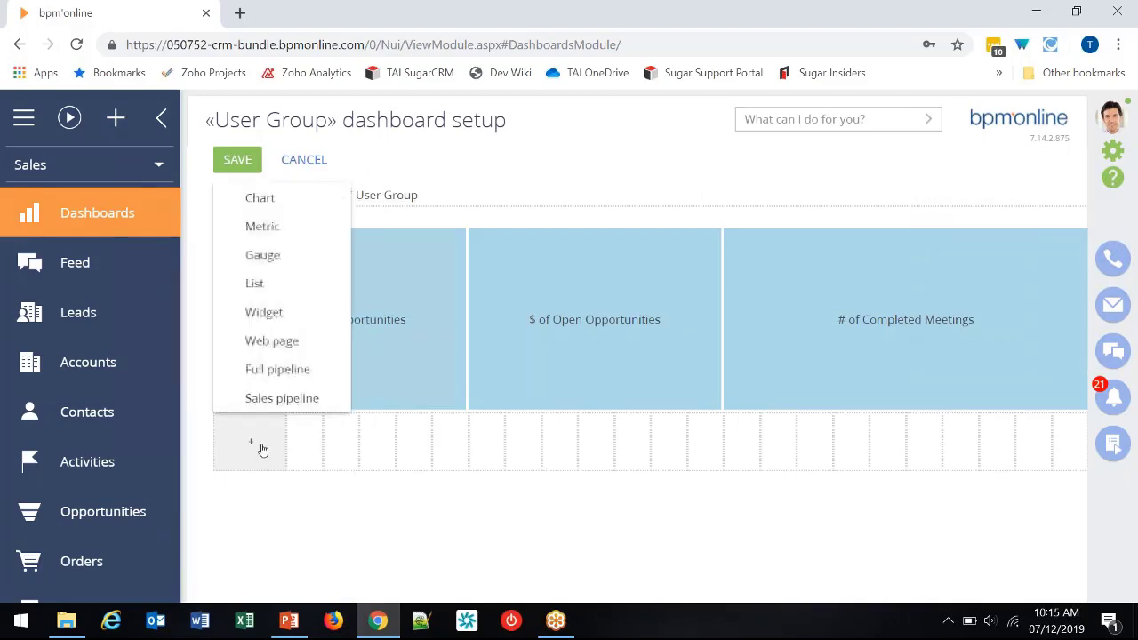
pyautogui.click(271, 209)
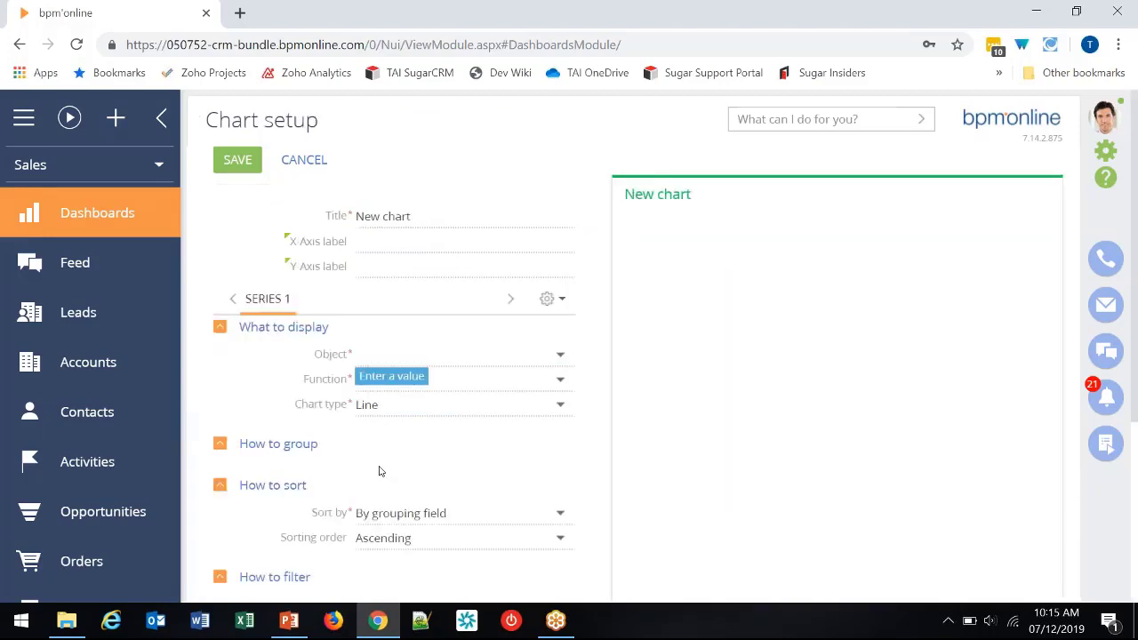
pyautogui.moveTo(424, 214); pyautogui.dragTo(330, 211)
pyautogui.write('L')
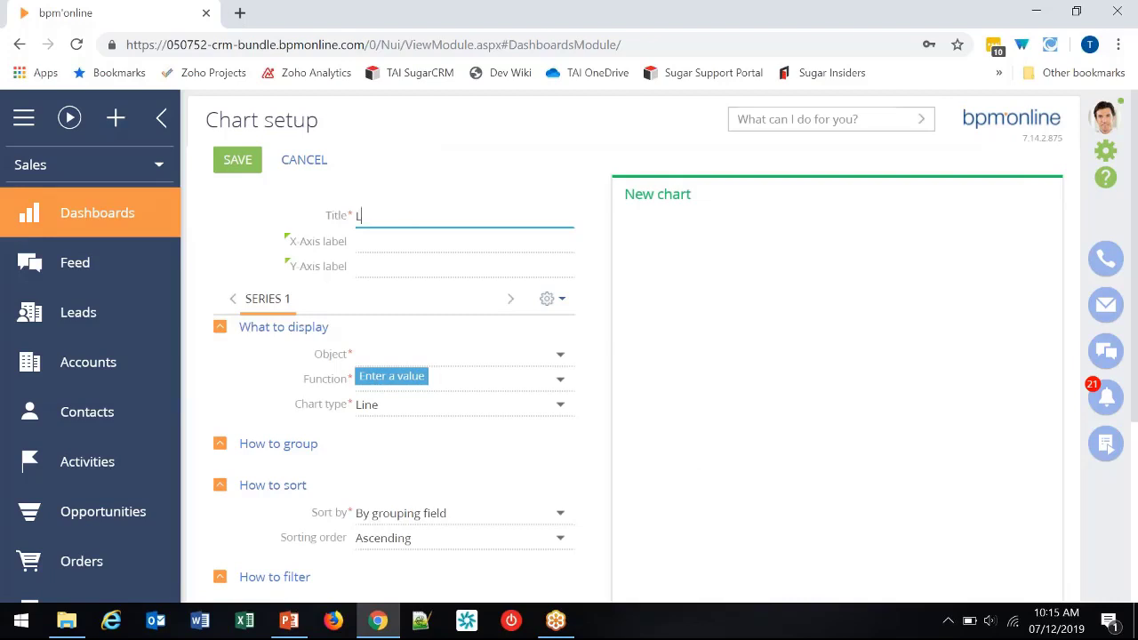
pyautogui.write('eads by Need')
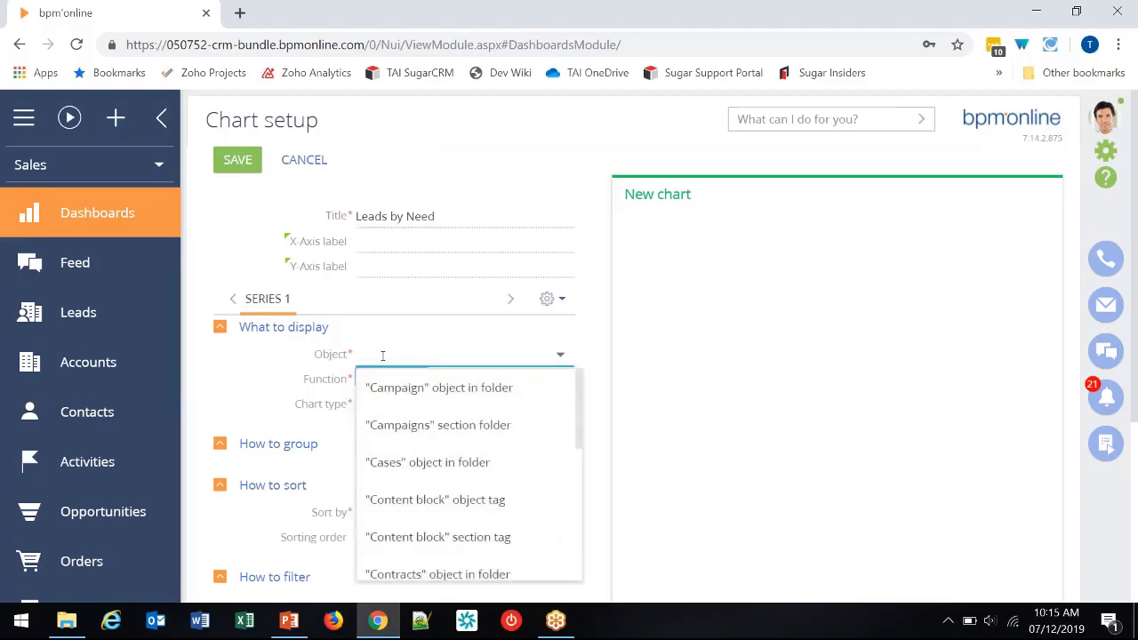
# Step: Set the chart's object to Lead, keep the count function, and choose the Pie chart type
pyautogui.write('lea')
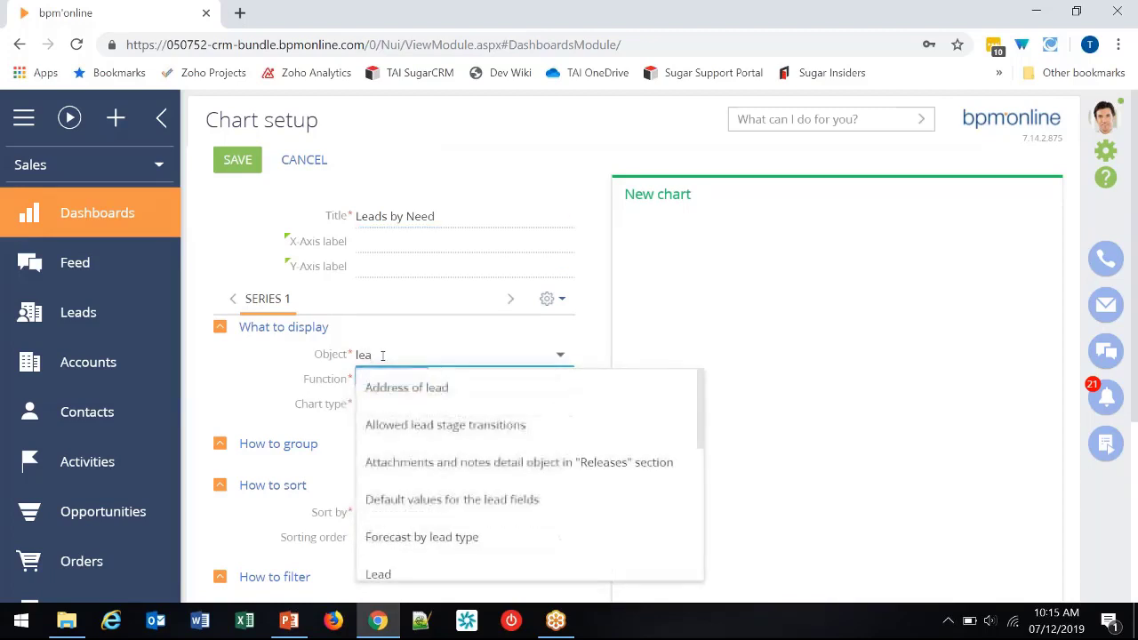
pyautogui.click(417, 572)
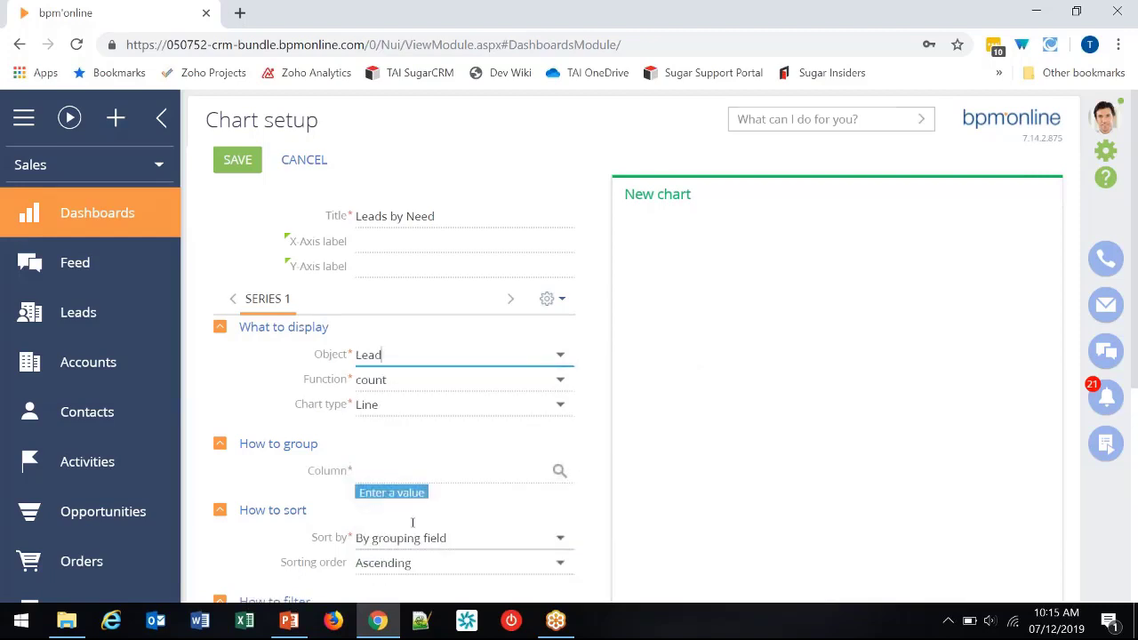
pyautogui.click(394, 381)
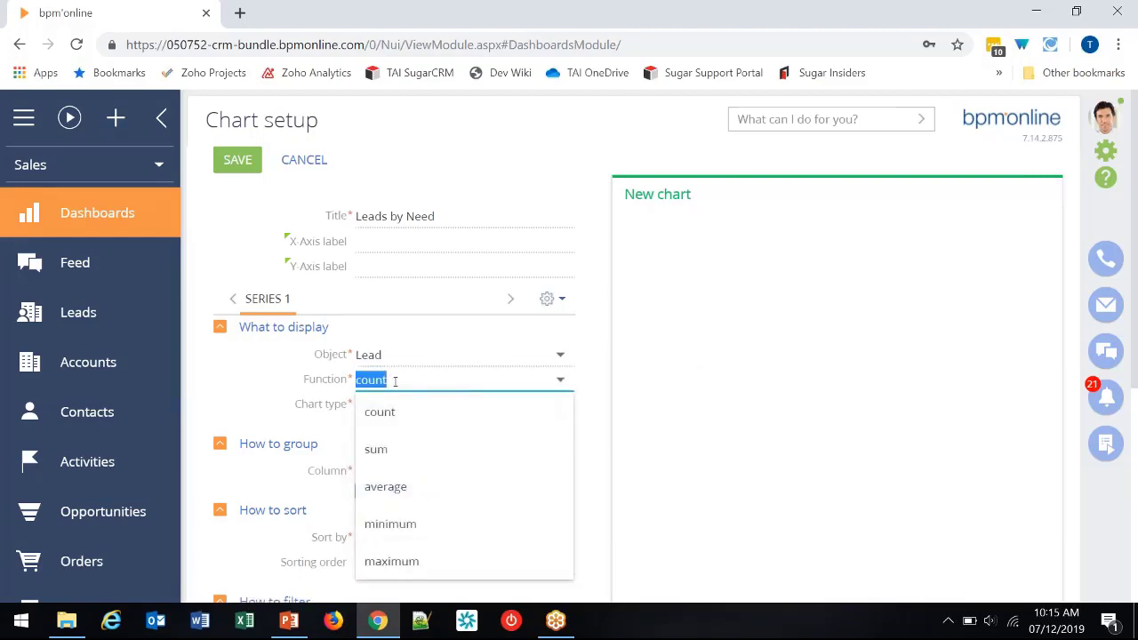
pyautogui.click(395, 381)
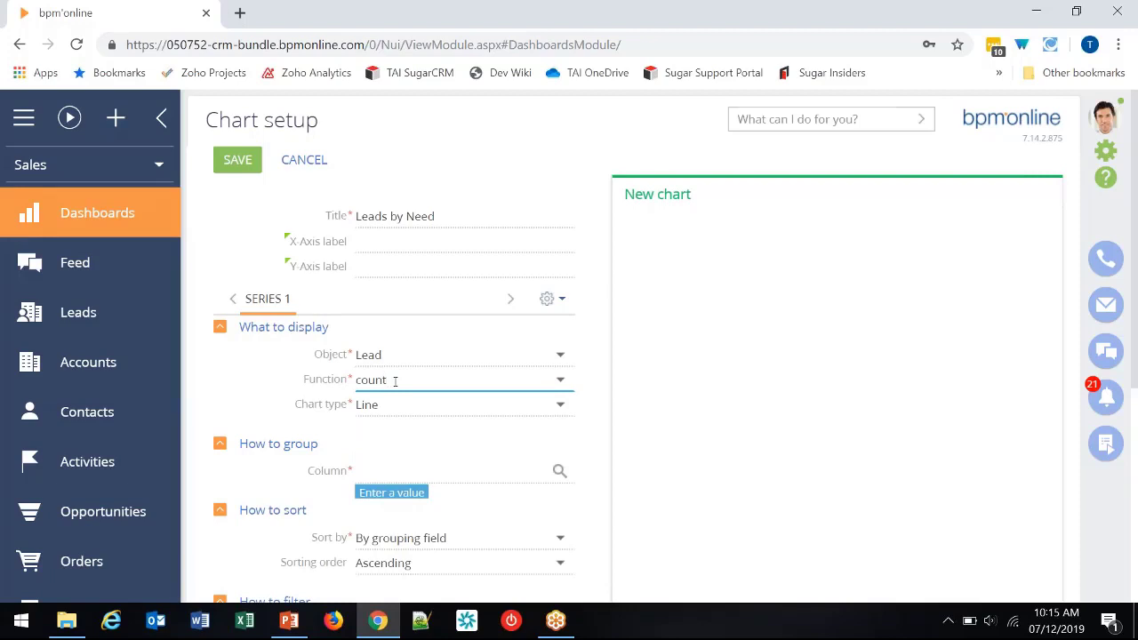
pyautogui.click(409, 405)
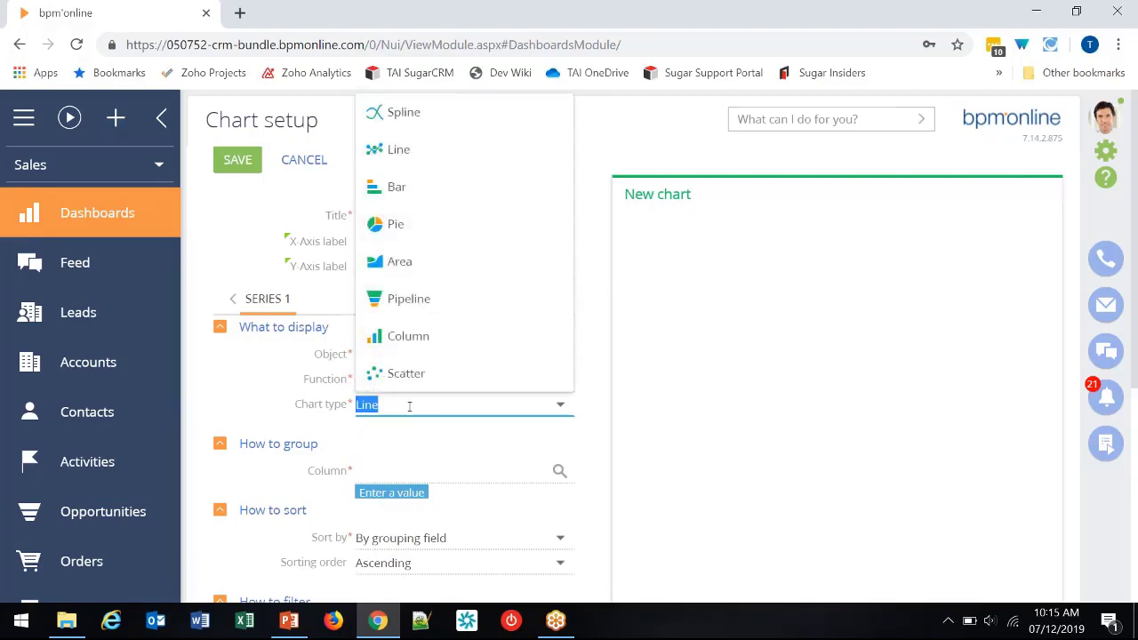
pyautogui.click(383, 229)
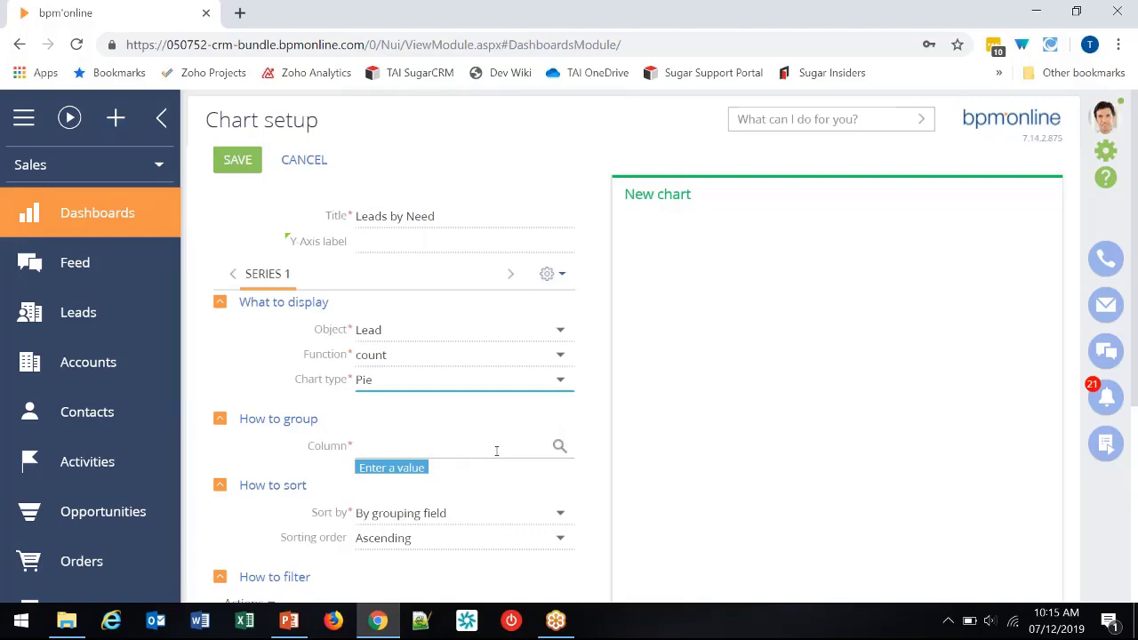
# Step: Group the pie chart by the Customer need column and save the chart
pyautogui.click(560, 446)
pyautogui.write('need')
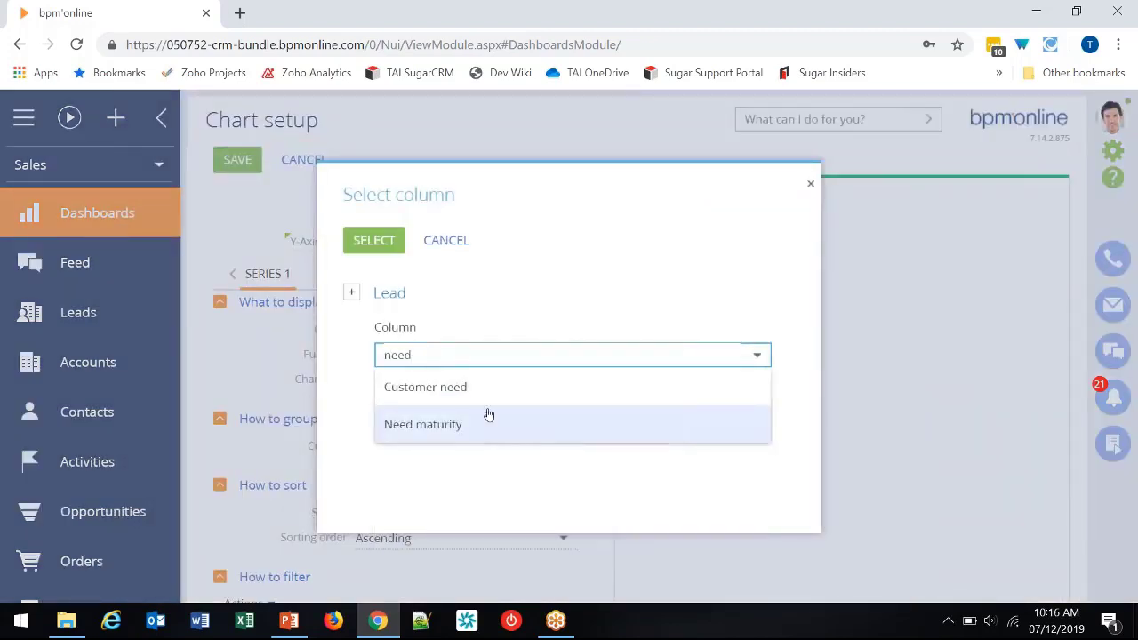
pyautogui.click(467, 386)
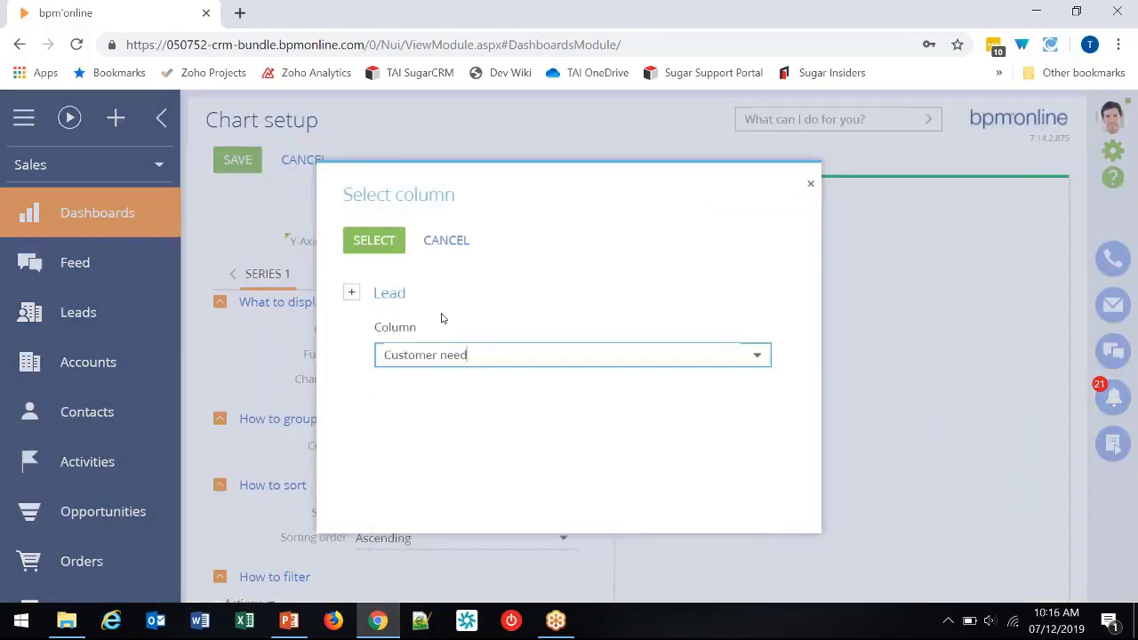
pyautogui.click(394, 243)
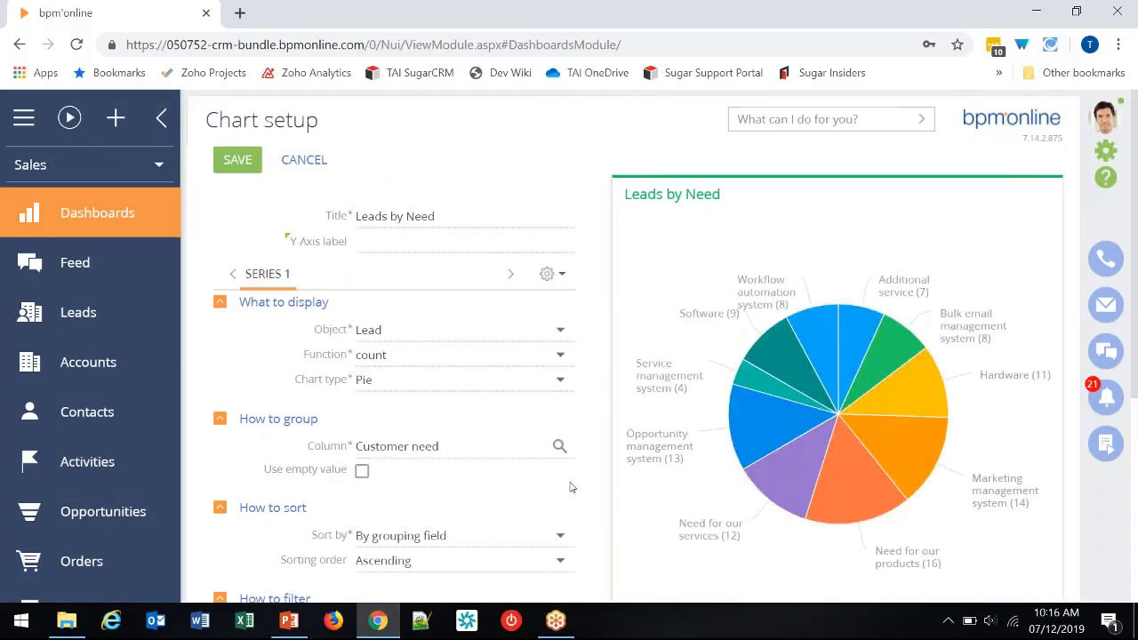
pyautogui.scroll(-2, 570, 485)
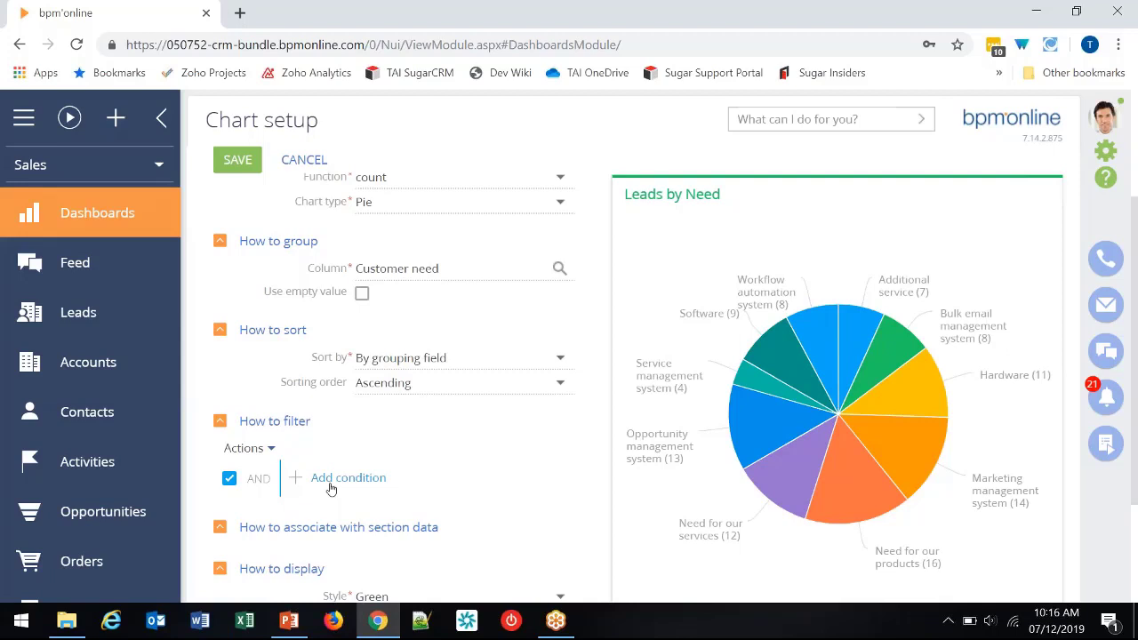
pyautogui.click(256, 160)
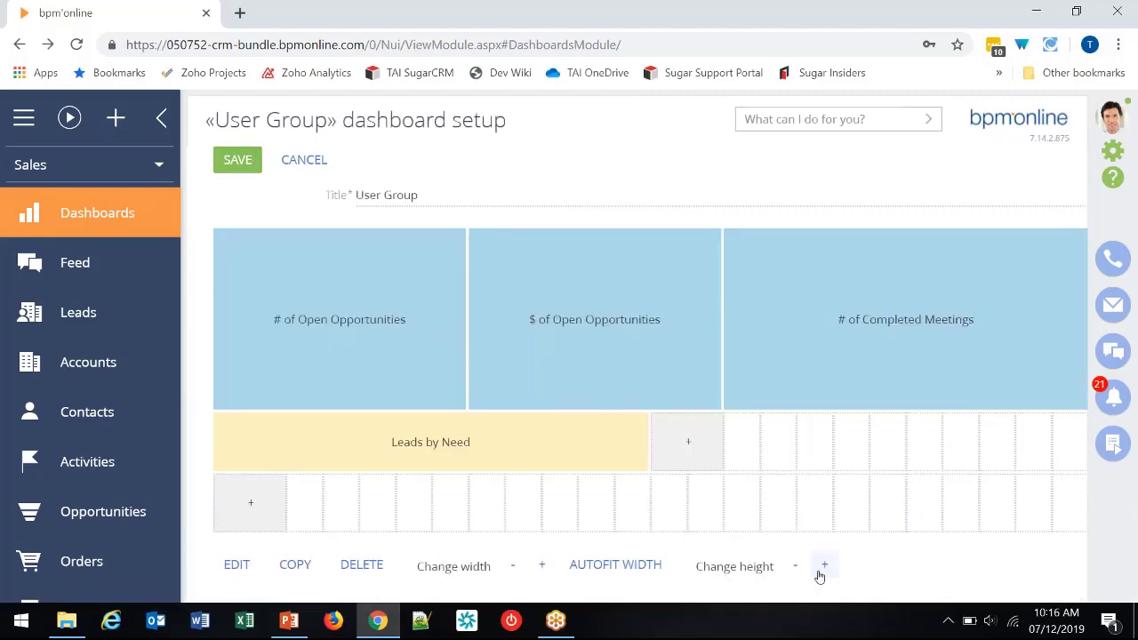
# Step: Increase the "Leads by Need" tile's height to four rows
pyautogui.click(823, 567)
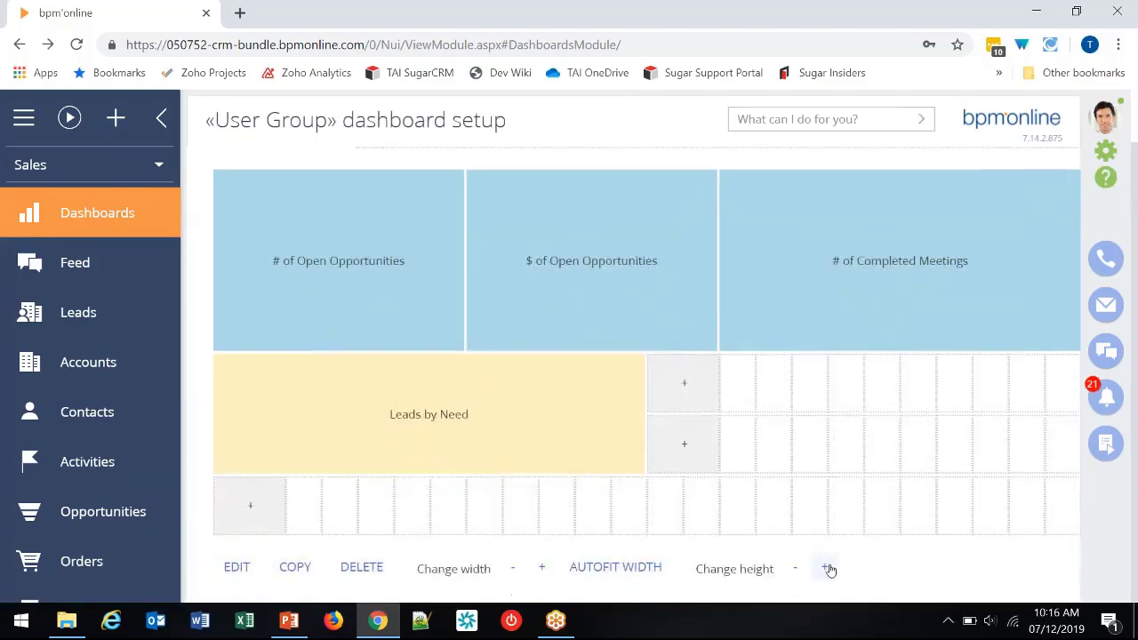
pyautogui.click(829, 569)
pyautogui.click(826, 568)
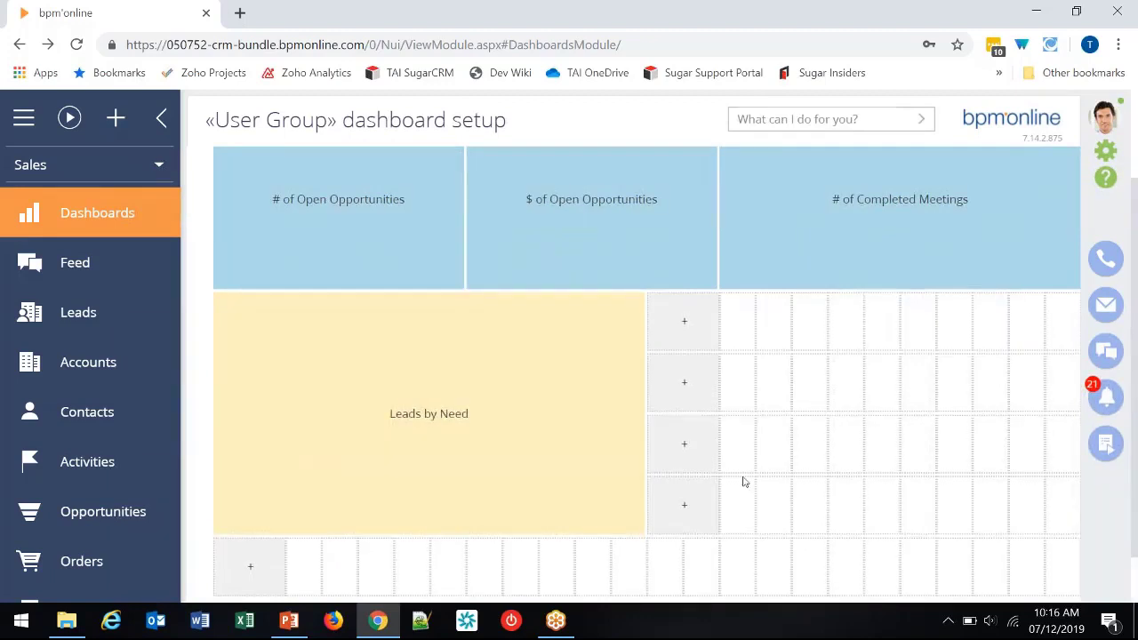
# Step: Add another chart beside the "Leads by Need" tile and title it "Orders by Month"
pyautogui.click(690, 320)
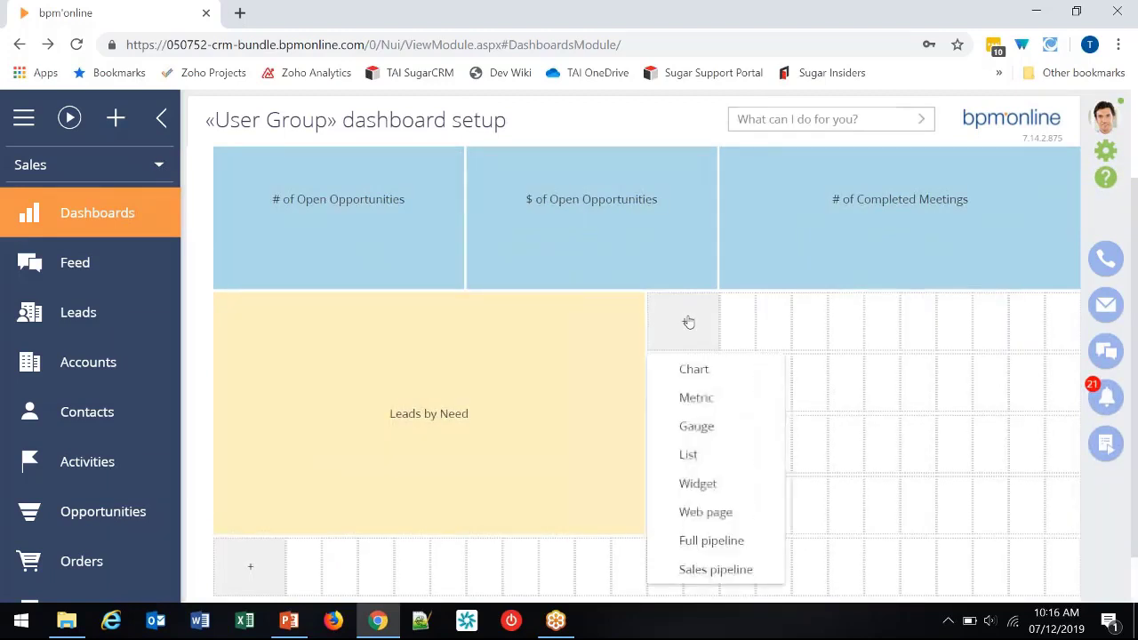
pyautogui.click(695, 368)
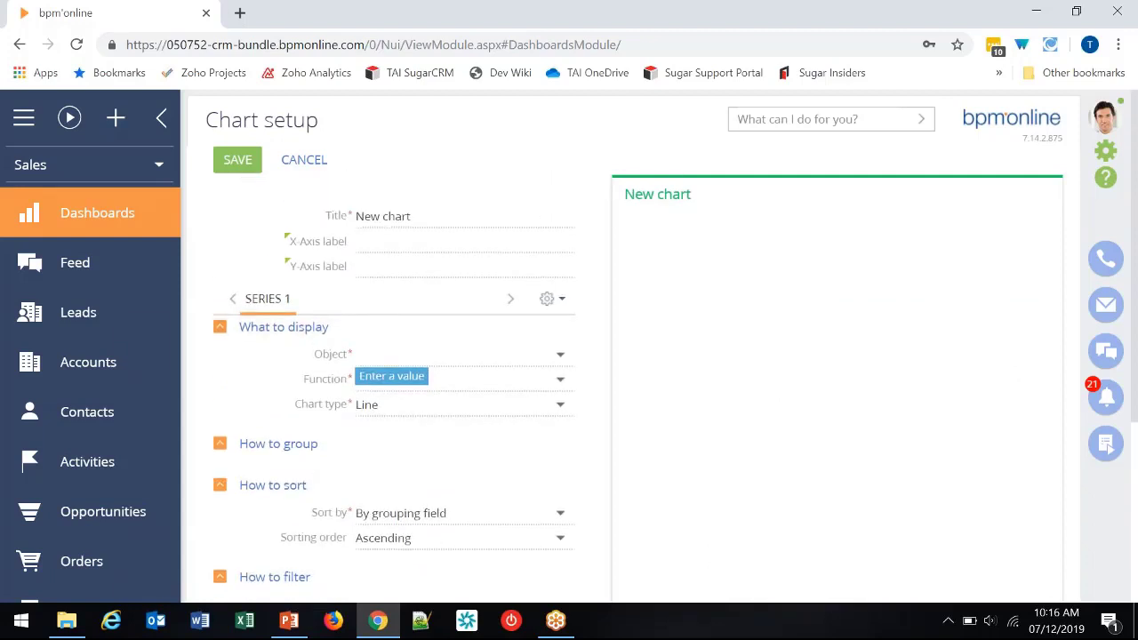
pyautogui.moveTo(415, 219)
pyautogui.mouseDown()
pyautogui.moveTo(381, 217)
pyautogui.moveTo(415, 203)
pyautogui.mouseUp()
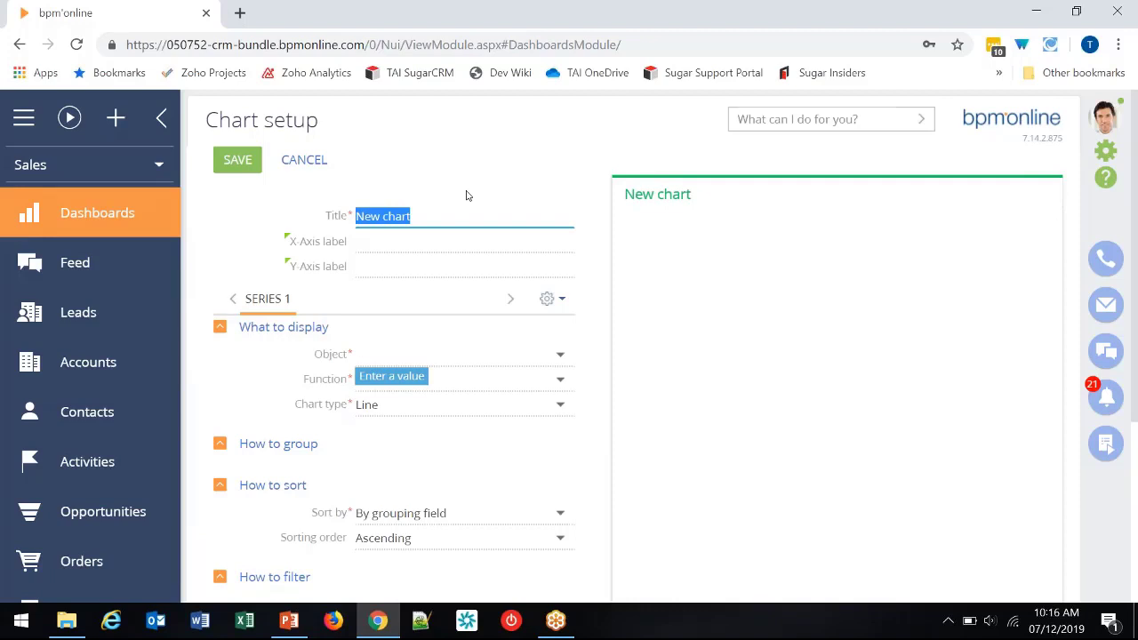
pyautogui.write('Orders by')
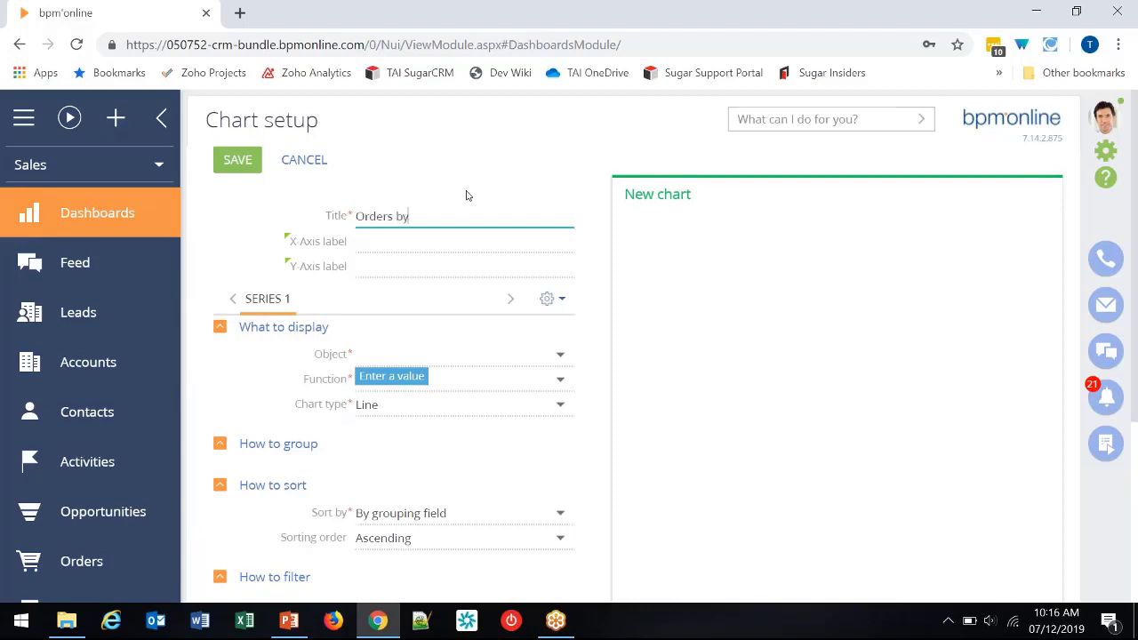
pyautogui.write(' Month')
# Step: Label the chart's X axis "Month" and its Y axis "Dollars"
pyautogui.click(429, 245)
pyautogui.write('Month')
pyautogui.press('Tab')
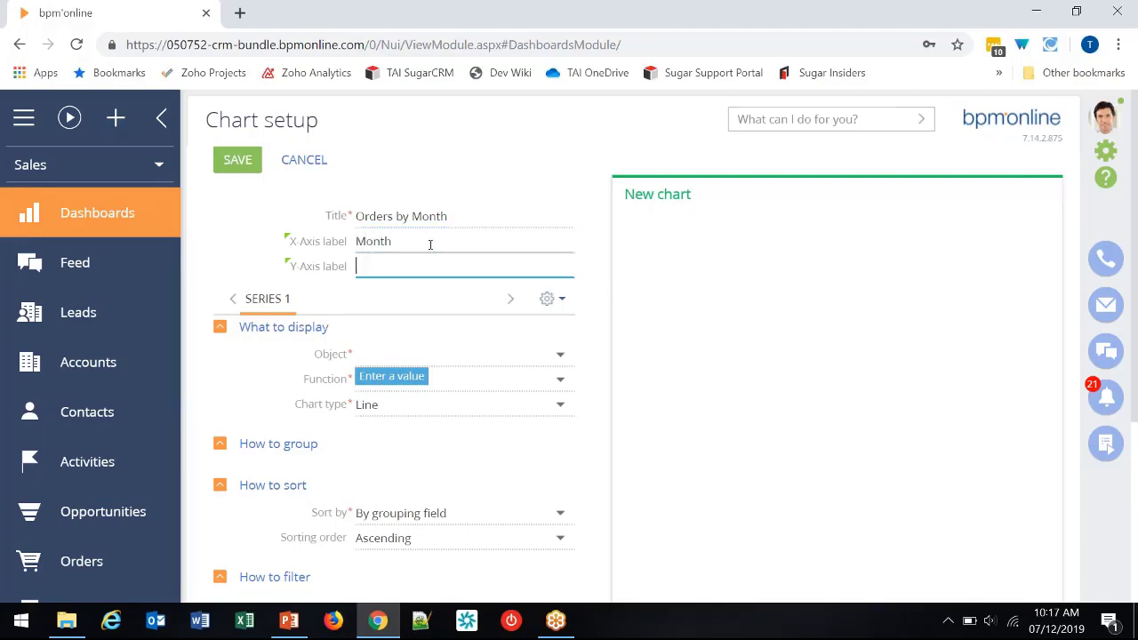
pyautogui.write('Dollars')
# Step: Set the "Orders by Month" chart's object to Order
pyautogui.click(517, 354)
pyautogui.write('or')
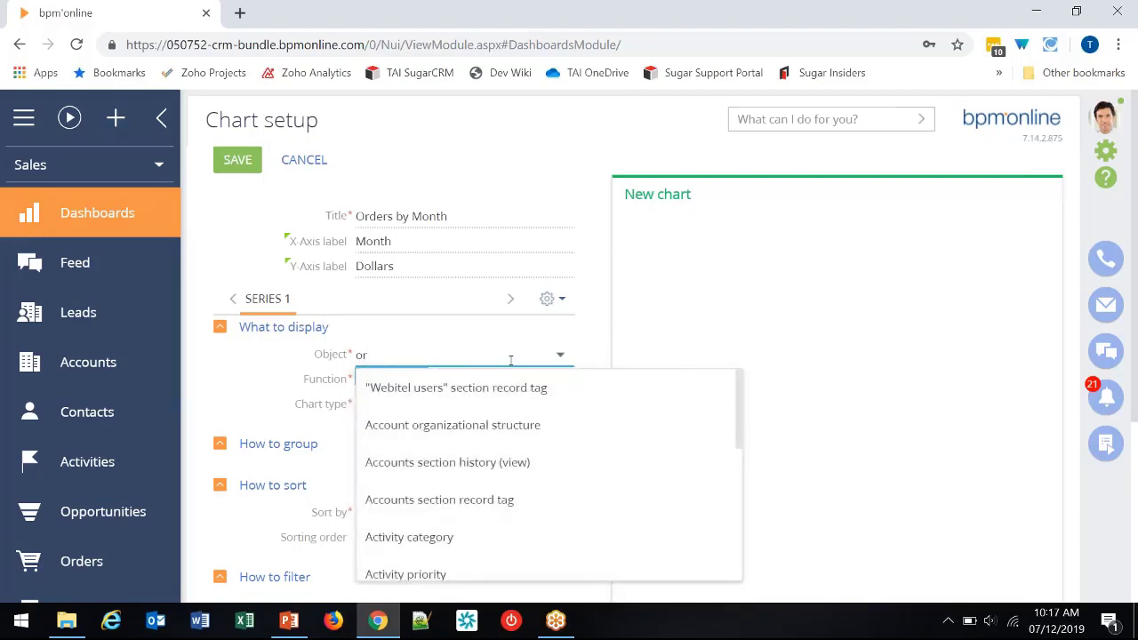
pyautogui.write('der')
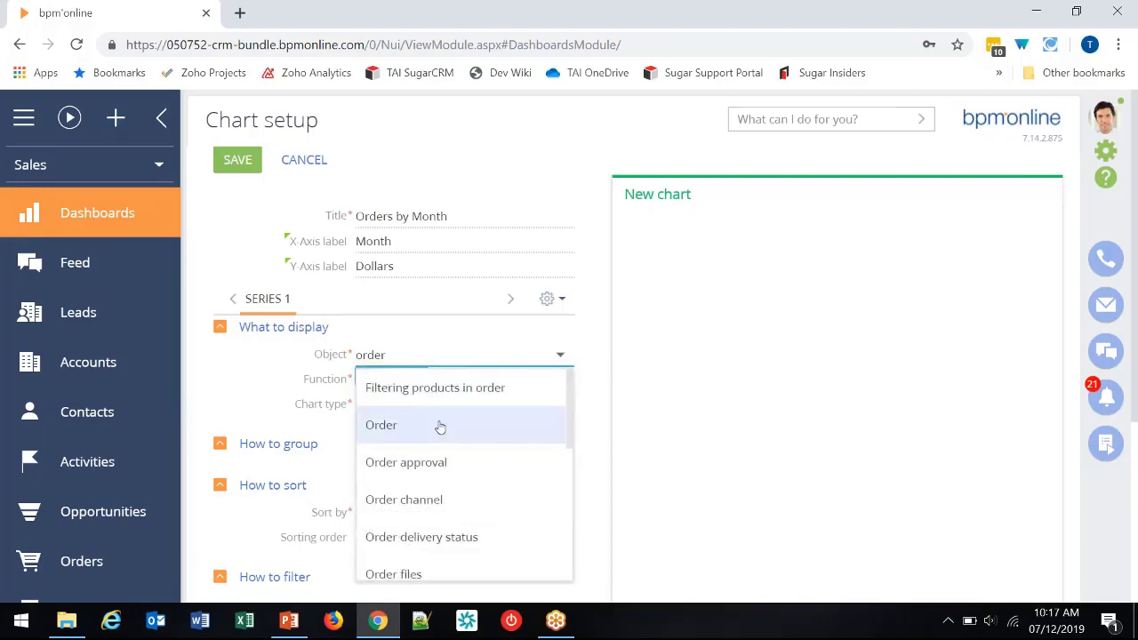
pyautogui.click(441, 427)
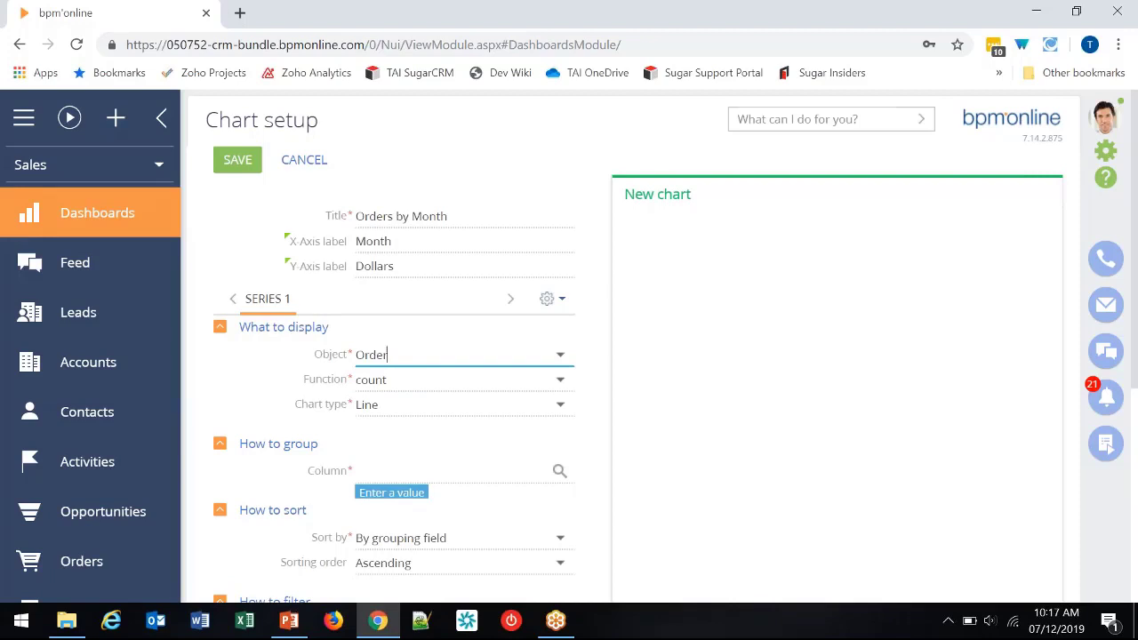
# Step: Set the series to display the sum of the order's Total column
pyautogui.click(427, 376)
pyautogui.click(407, 454)
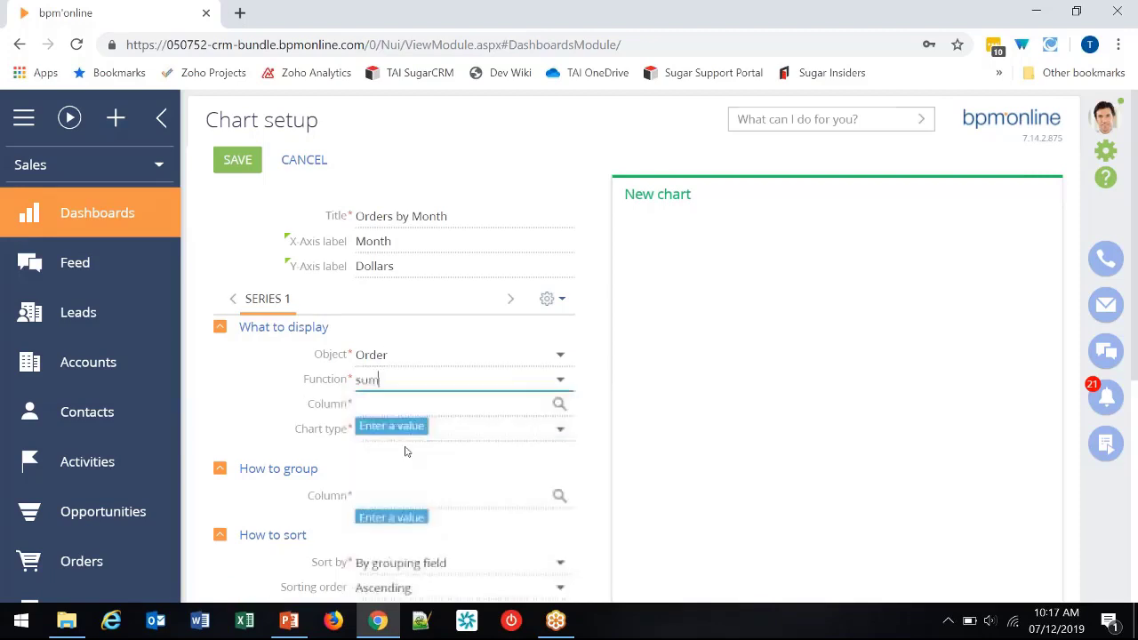
pyautogui.click(558, 405)
pyautogui.click(468, 355)
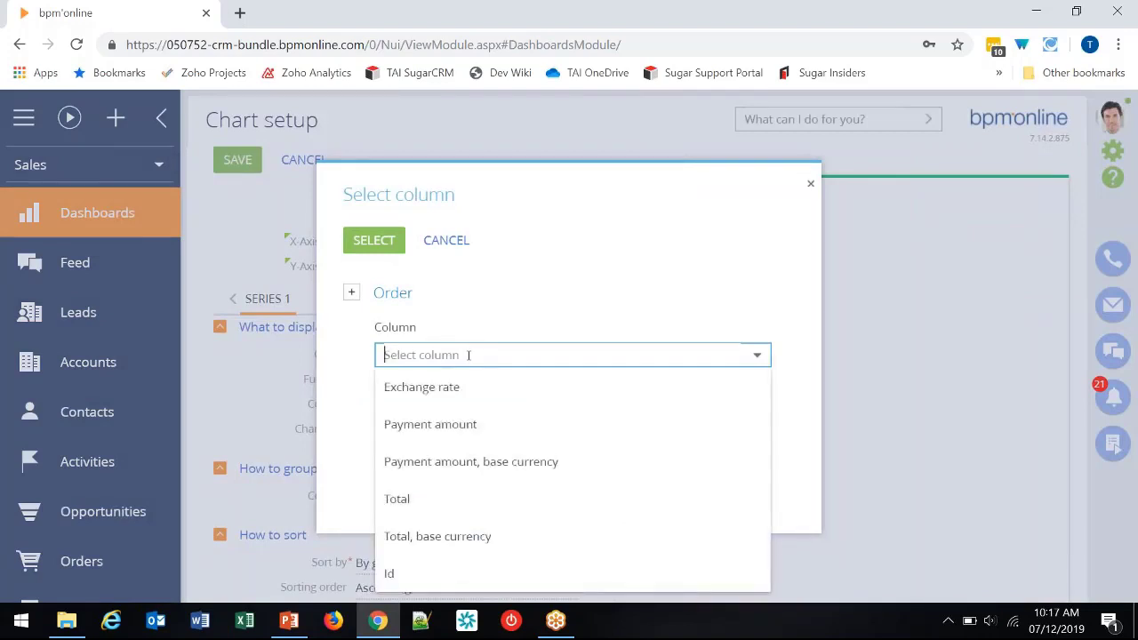
pyautogui.click(433, 499)
pyautogui.click(386, 252)
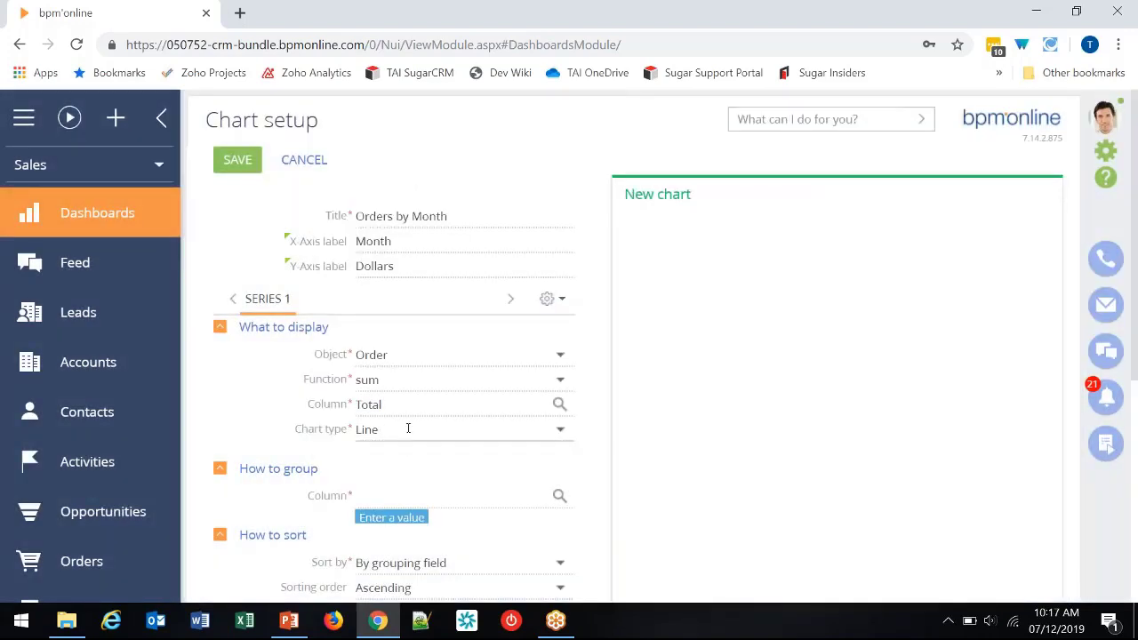
# Step: Group the first series by the order's Date column
pyautogui.scroll(-1, 406, 427)
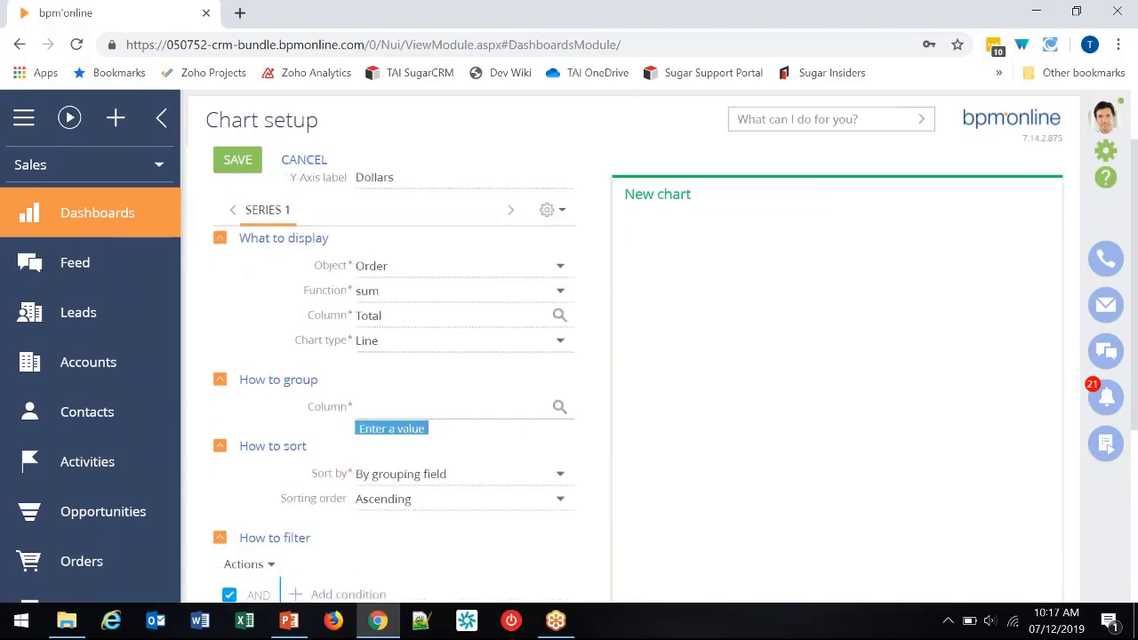
pyautogui.click(558, 407)
pyautogui.click(536, 356)
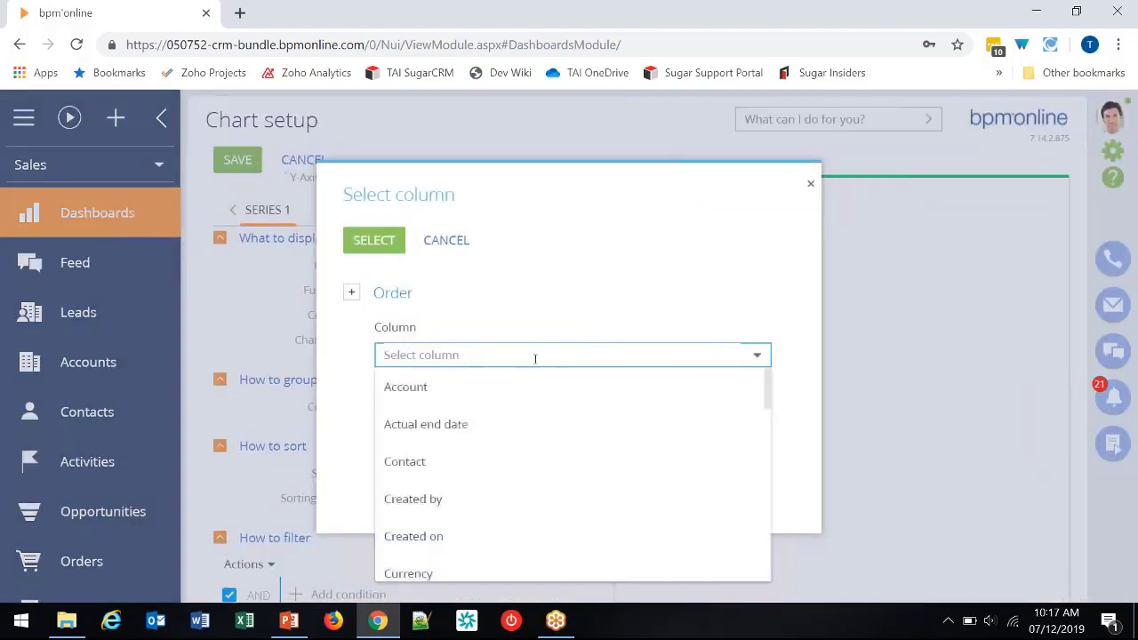
pyautogui.scroll(-3, 490, 413)
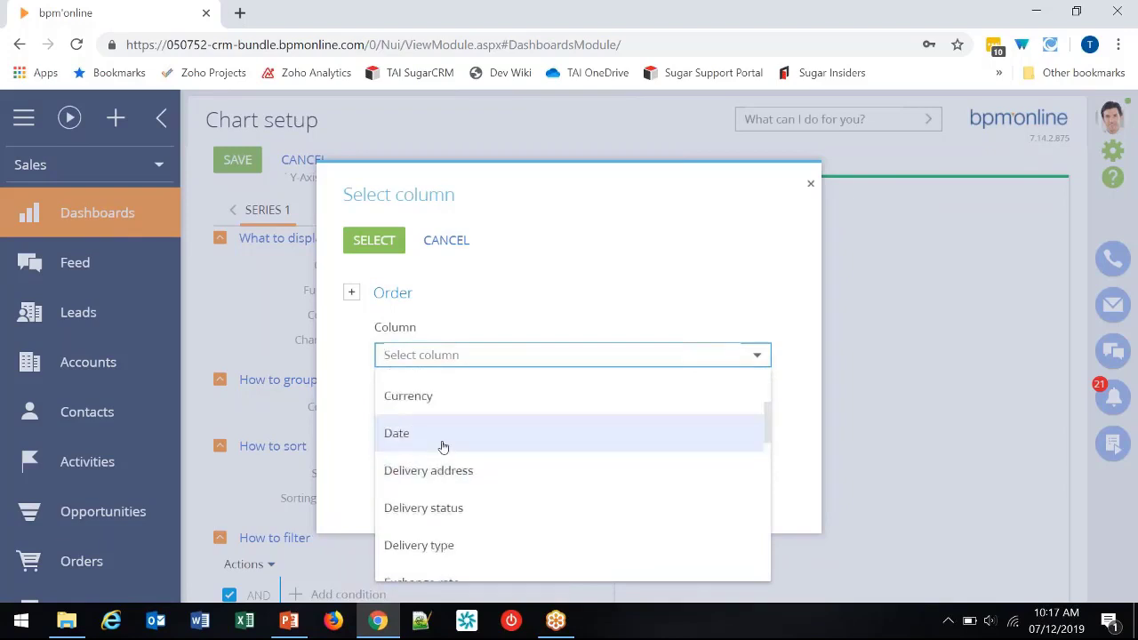
pyautogui.click(442, 447)
pyautogui.click(373, 241)
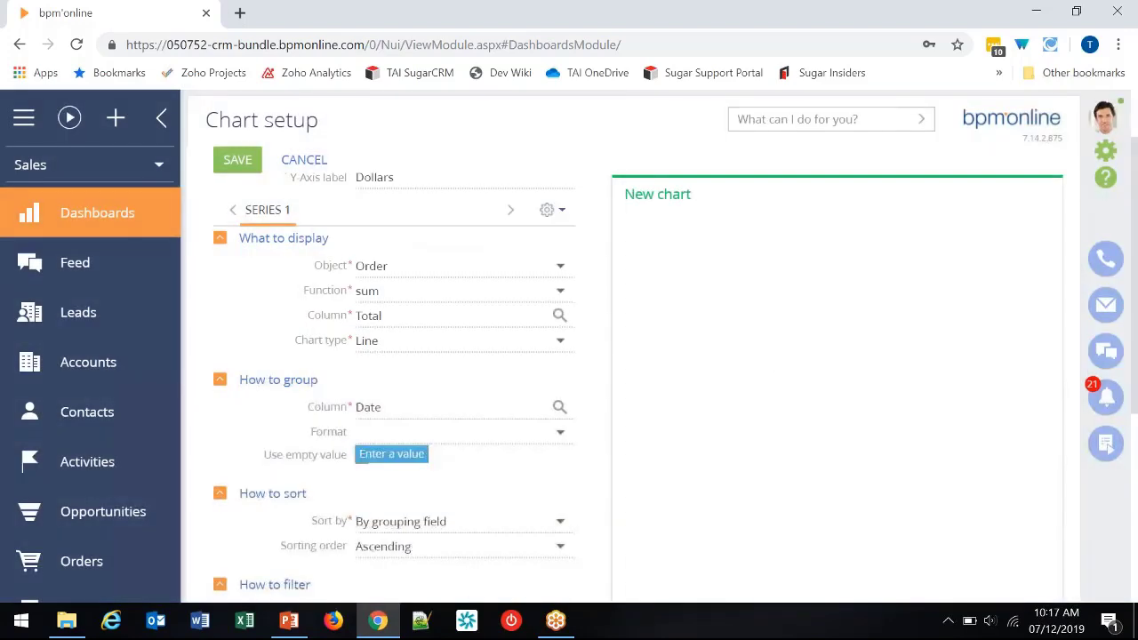
# Step: Set the first series' date grouping format to Month and enable the use of empty values
pyautogui.click(555, 436)
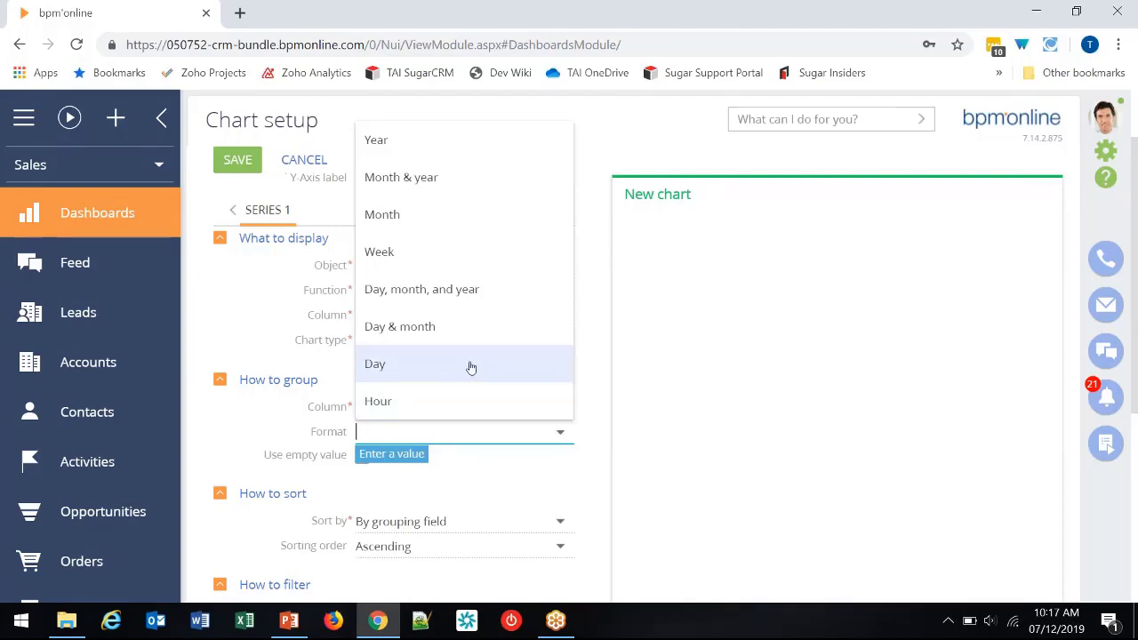
pyautogui.click(451, 218)
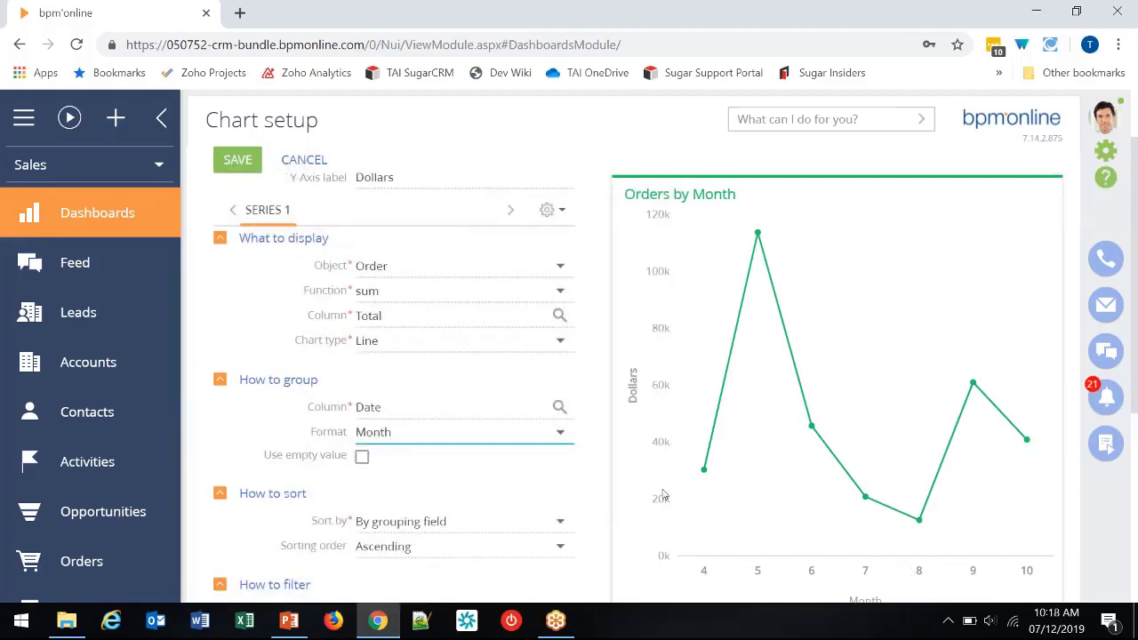
pyautogui.moveTo(861, 431)
pyautogui.click(362, 458)
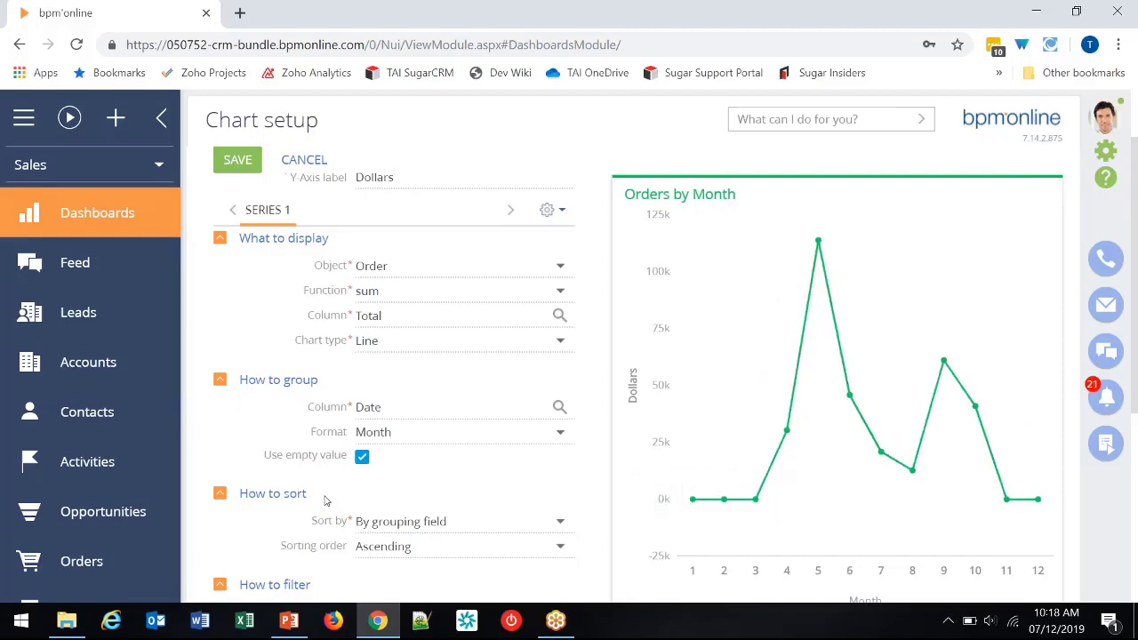
# Step: Add a filter condition to the first series so that the order Date equals Current Year
pyautogui.scroll(-2, 326, 500)
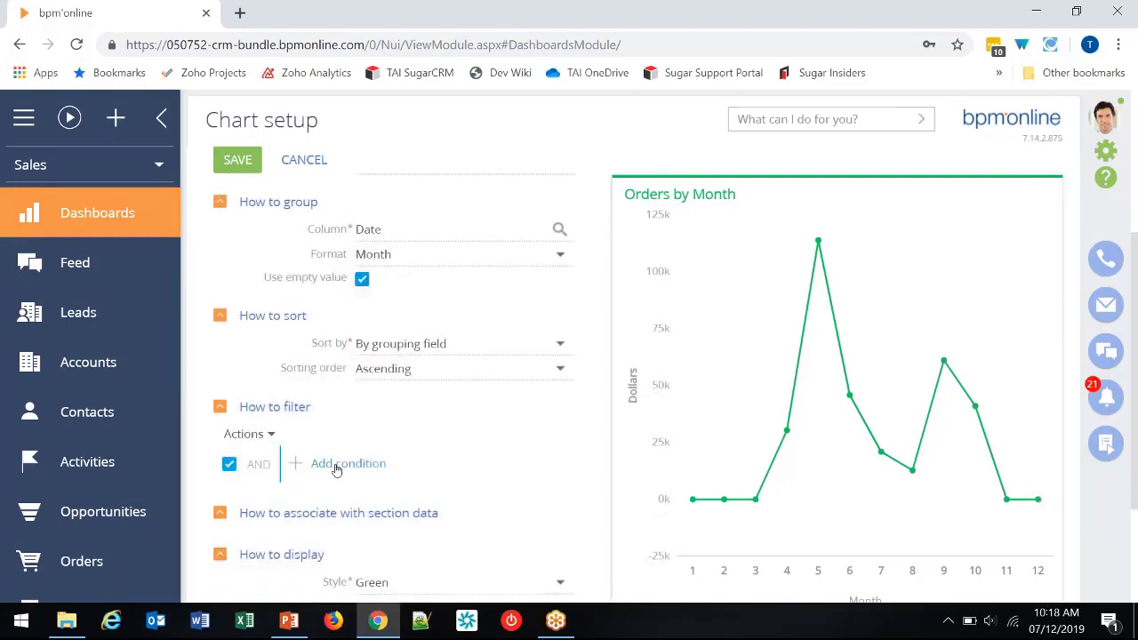
pyautogui.scroll(3, 333, 465)
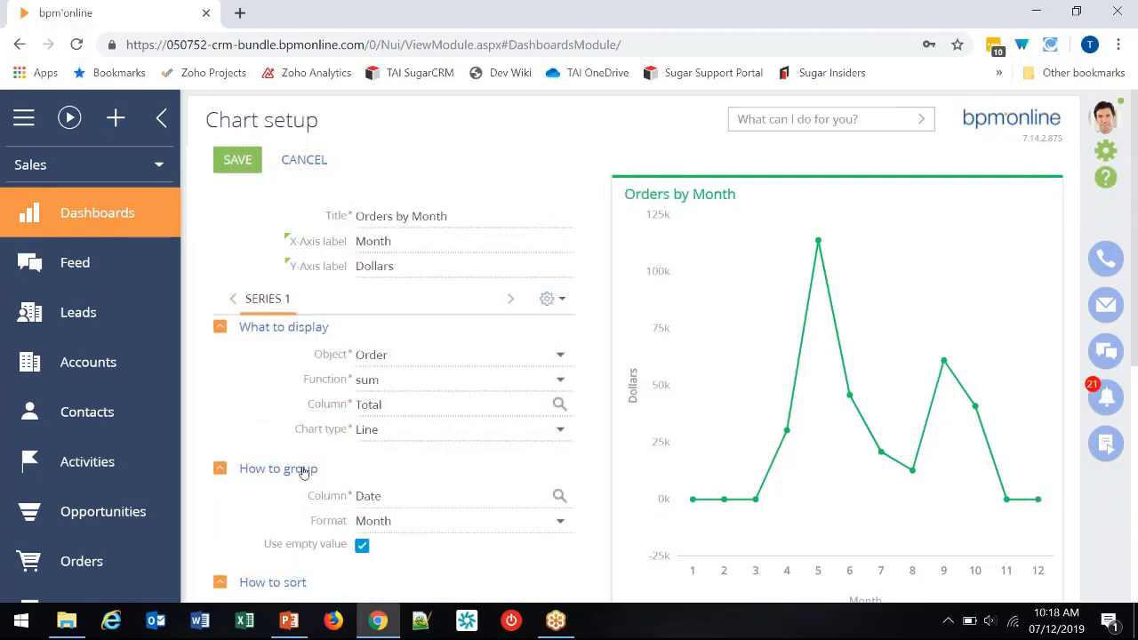
pyautogui.scroll(-4, 302, 471)
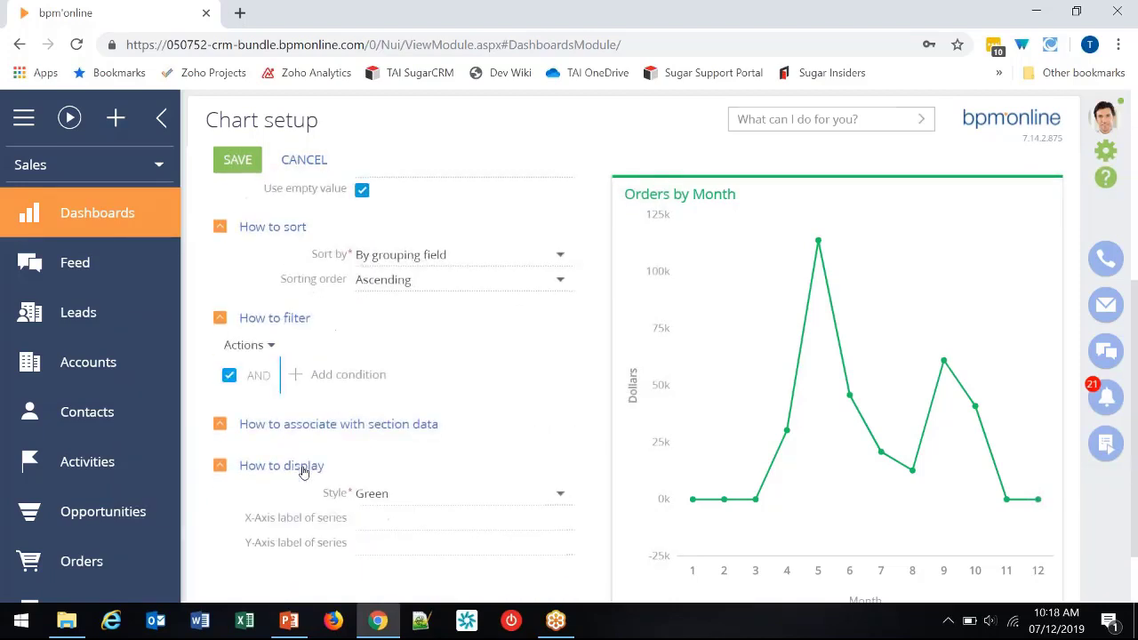
pyautogui.click(334, 378)
pyautogui.write('dat')
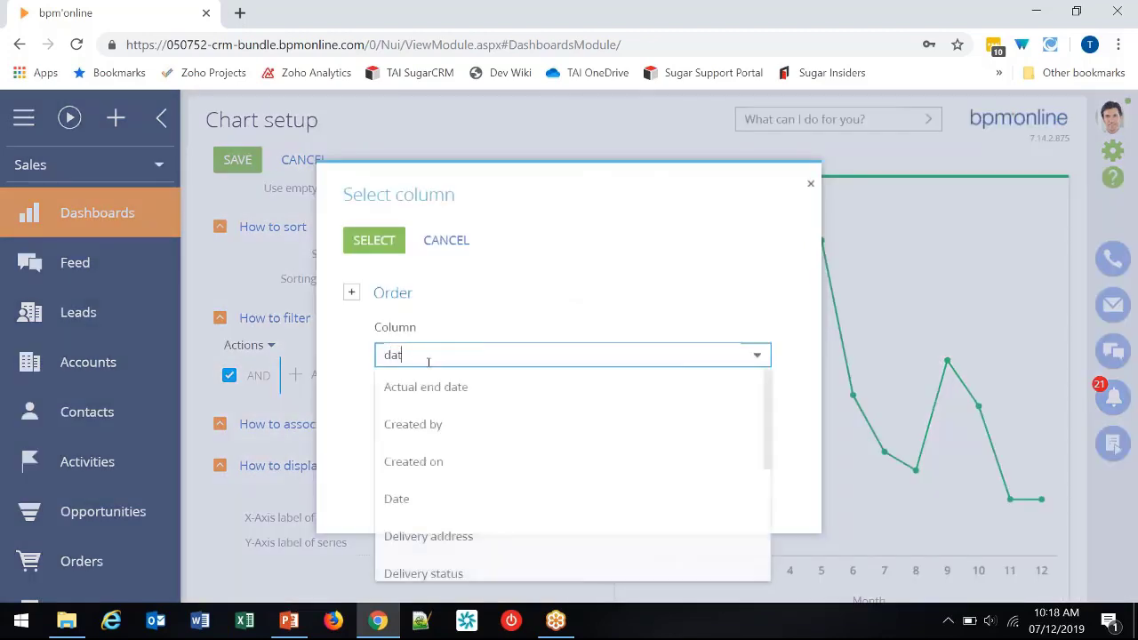
pyautogui.click(412, 422)
pyautogui.click(381, 244)
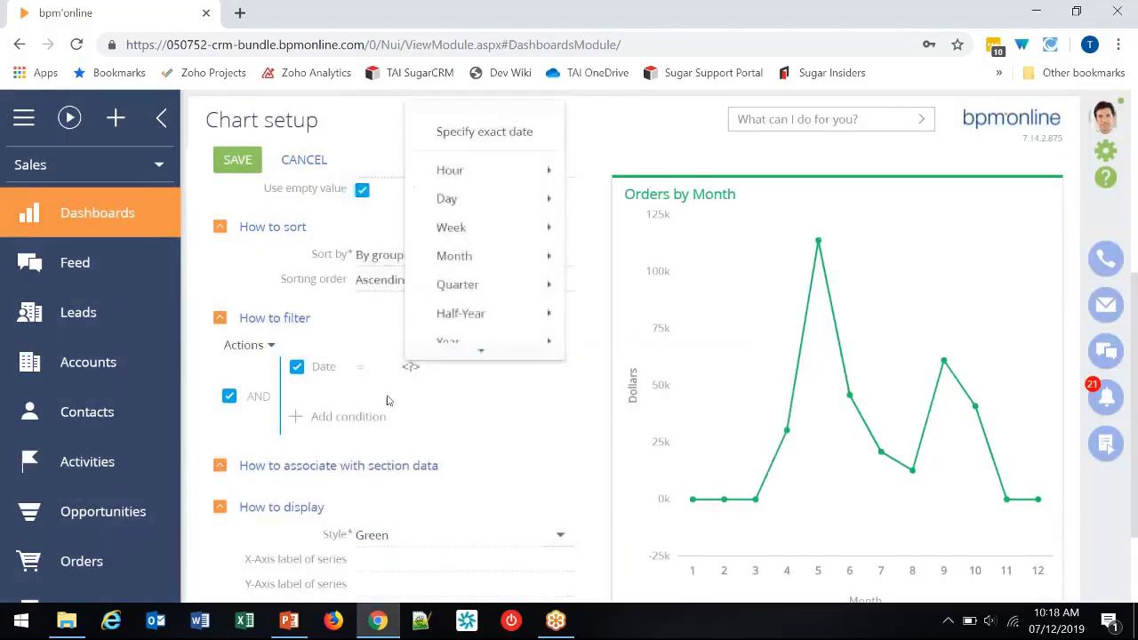
pyautogui.scroll(-1, 472, 336)
pyautogui.moveTo(570, 331)
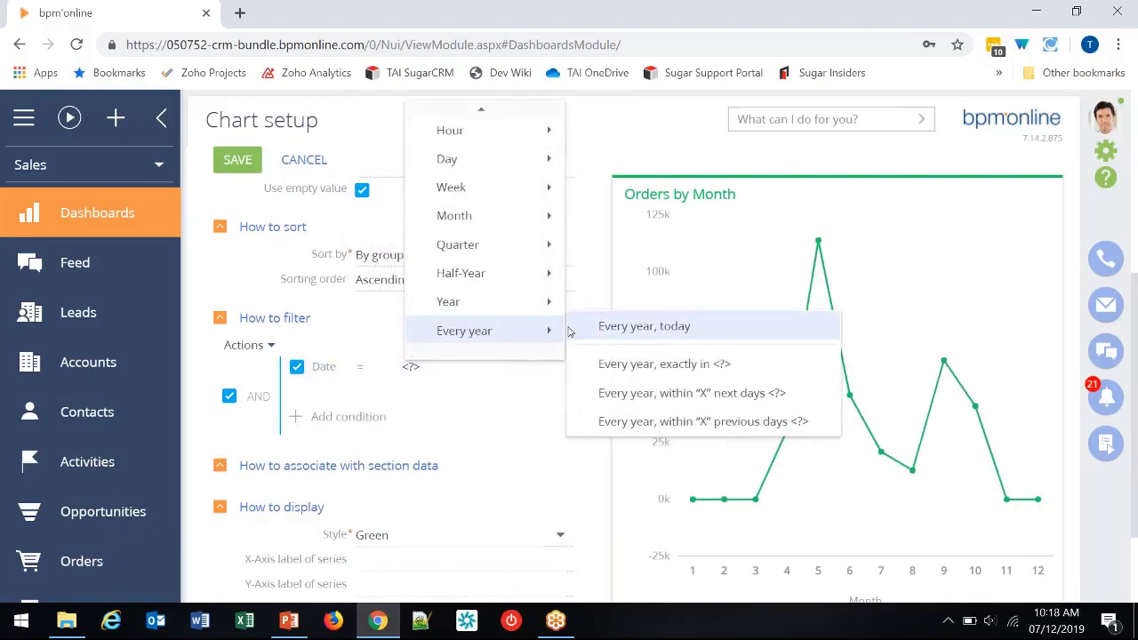
pyautogui.moveTo(542, 301)
pyautogui.click(640, 328)
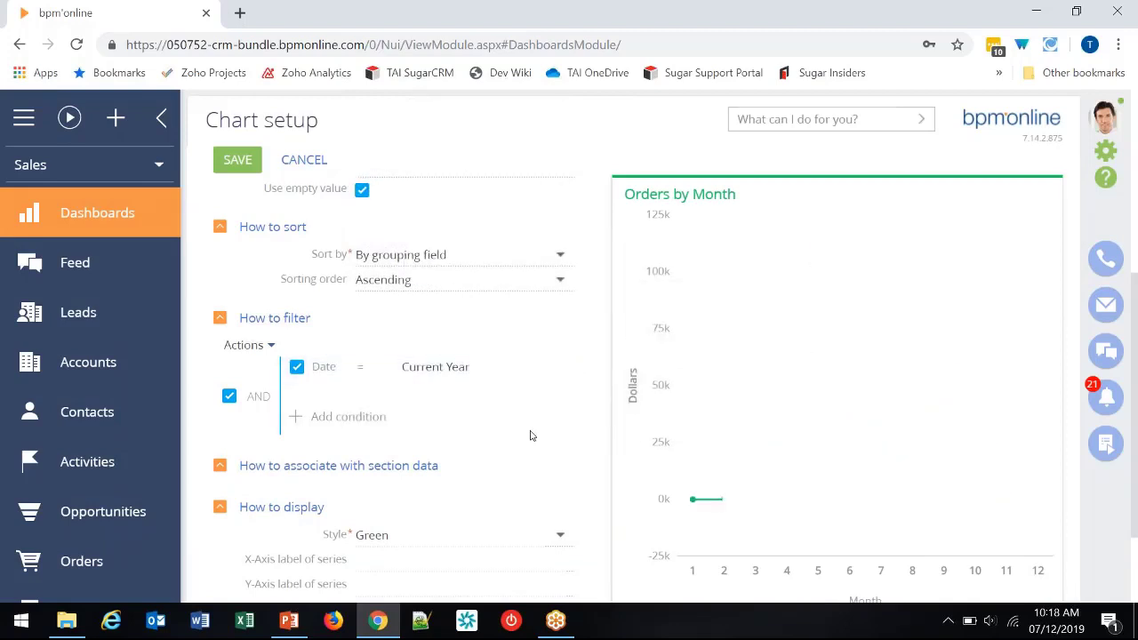
# Step: Set the first series' own Y-axis label to "Current Year"
pyautogui.scroll(1, 485, 461)
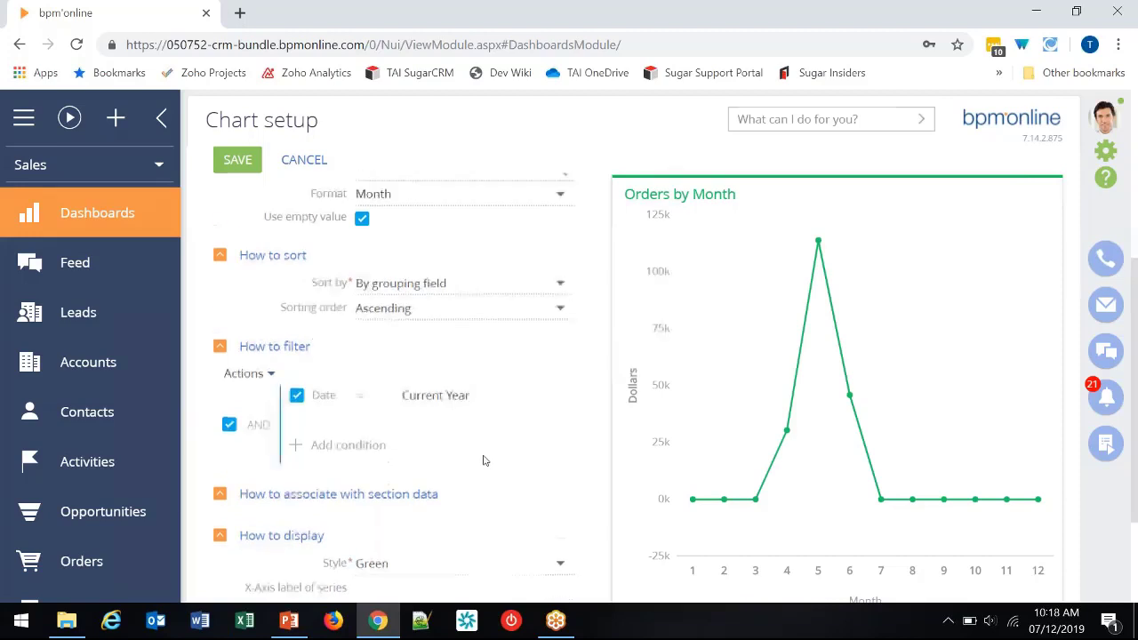
pyautogui.scroll(-2, 486, 461)
pyautogui.click(397, 496)
pyautogui.write('Curr')
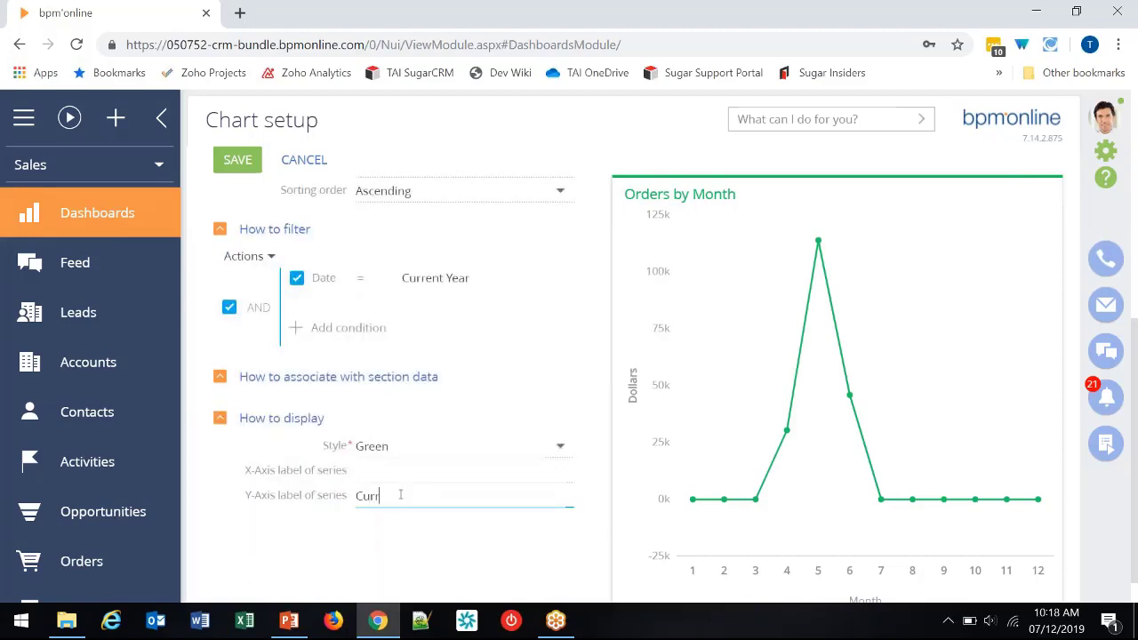
pyautogui.write('ent Year')
pyautogui.press('Return')
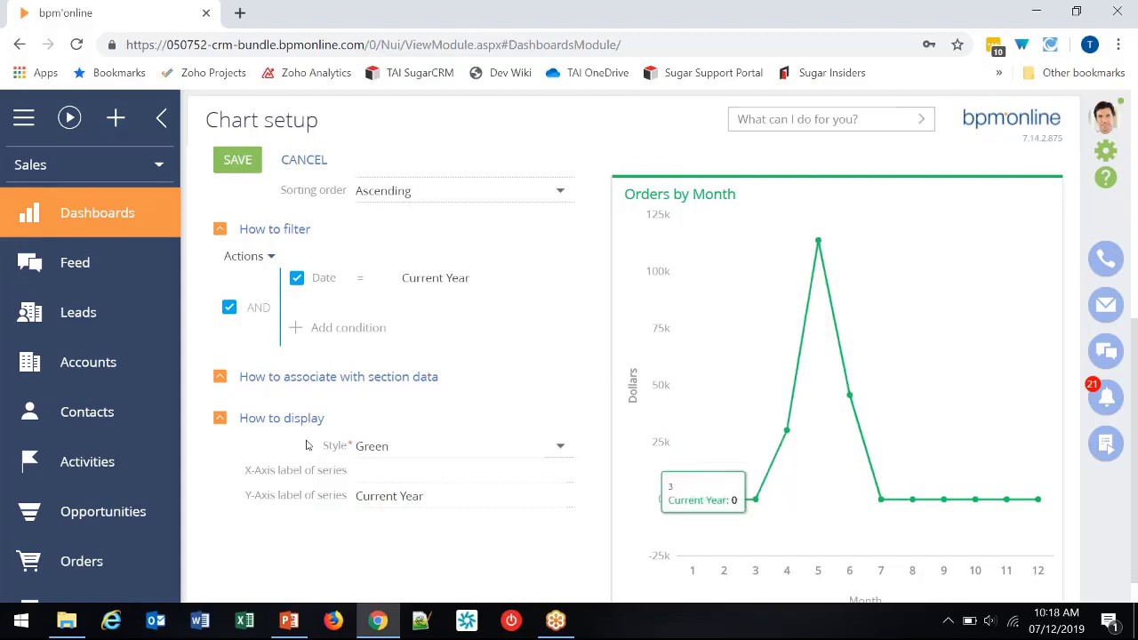
# Step: Add a second series to the "Orders by Month" chart and set its object to Order
pyautogui.scroll(5, 307, 446)
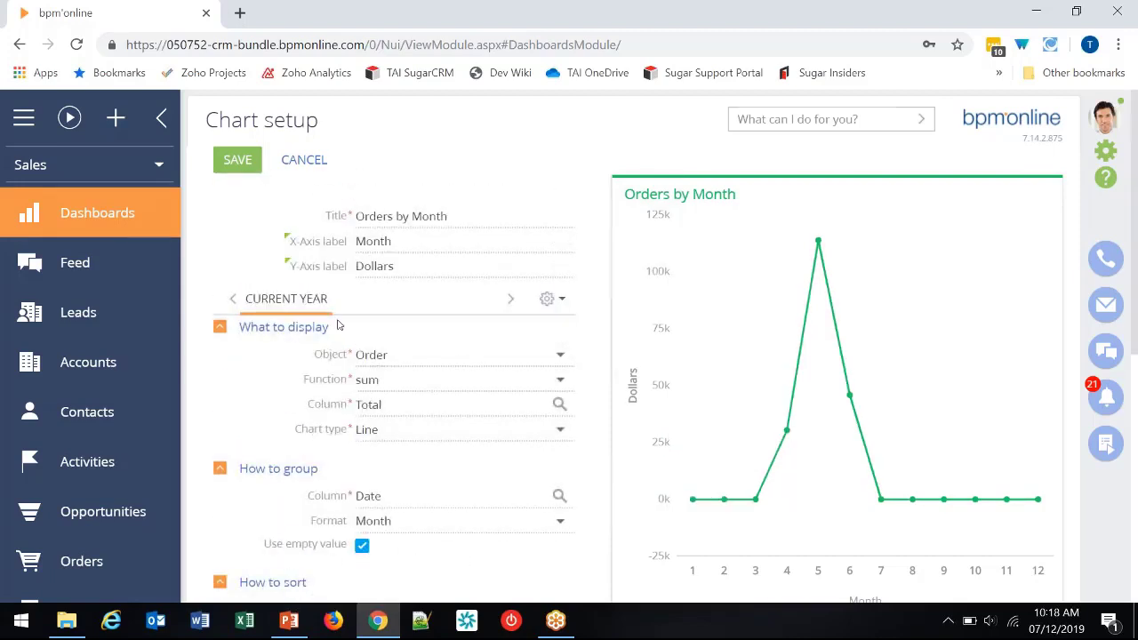
pyautogui.click(560, 300)
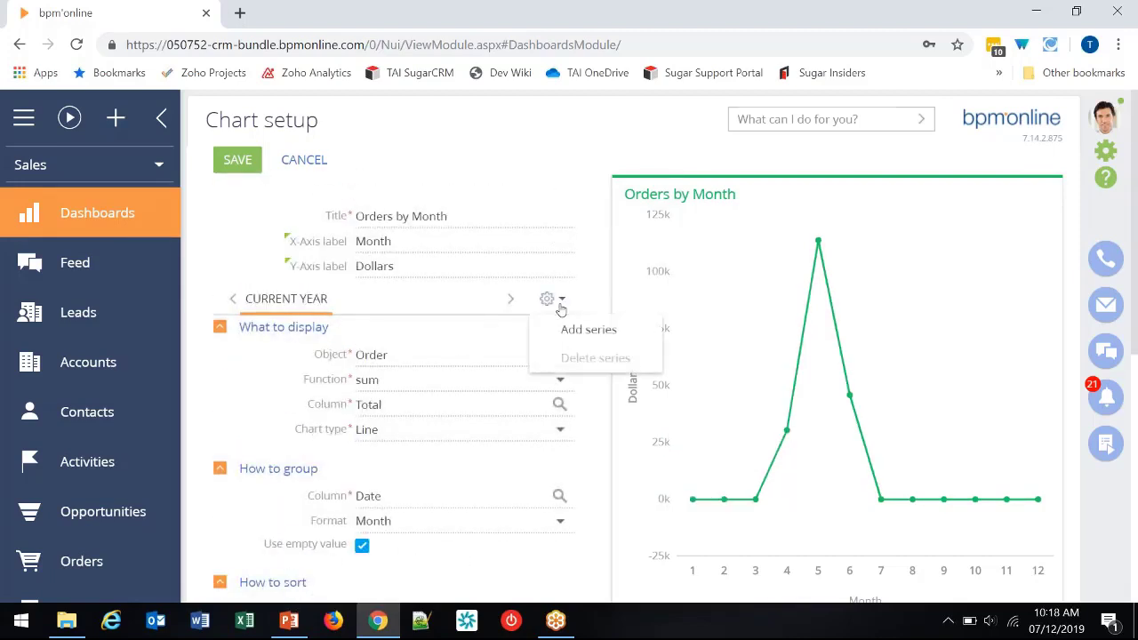
pyautogui.click(588, 329)
pyautogui.click(448, 354)
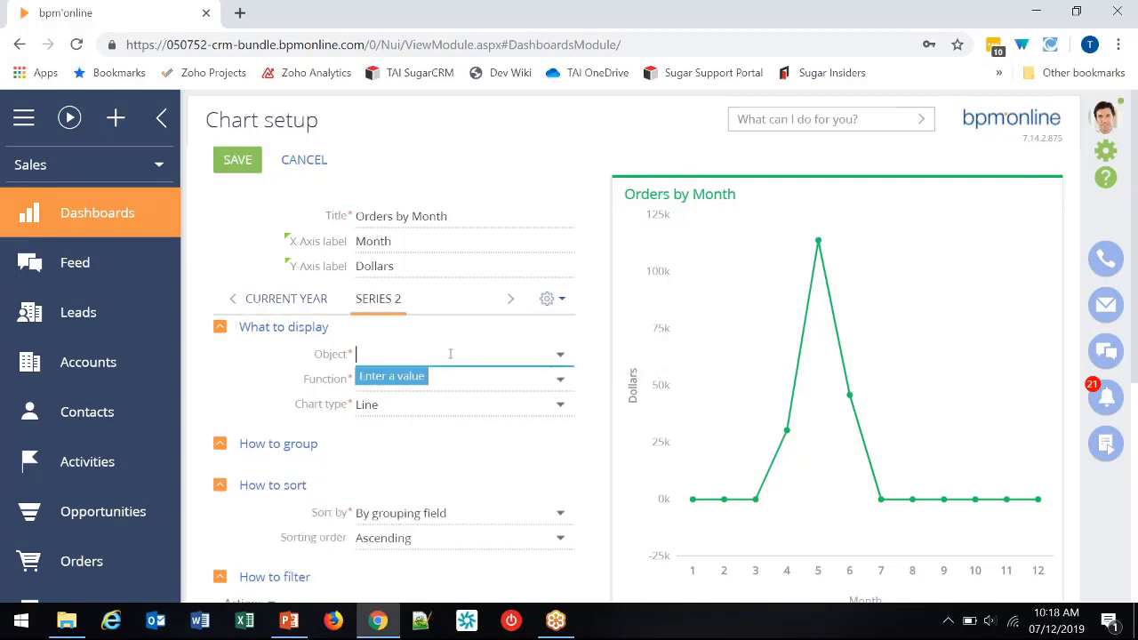
pyautogui.write('order')
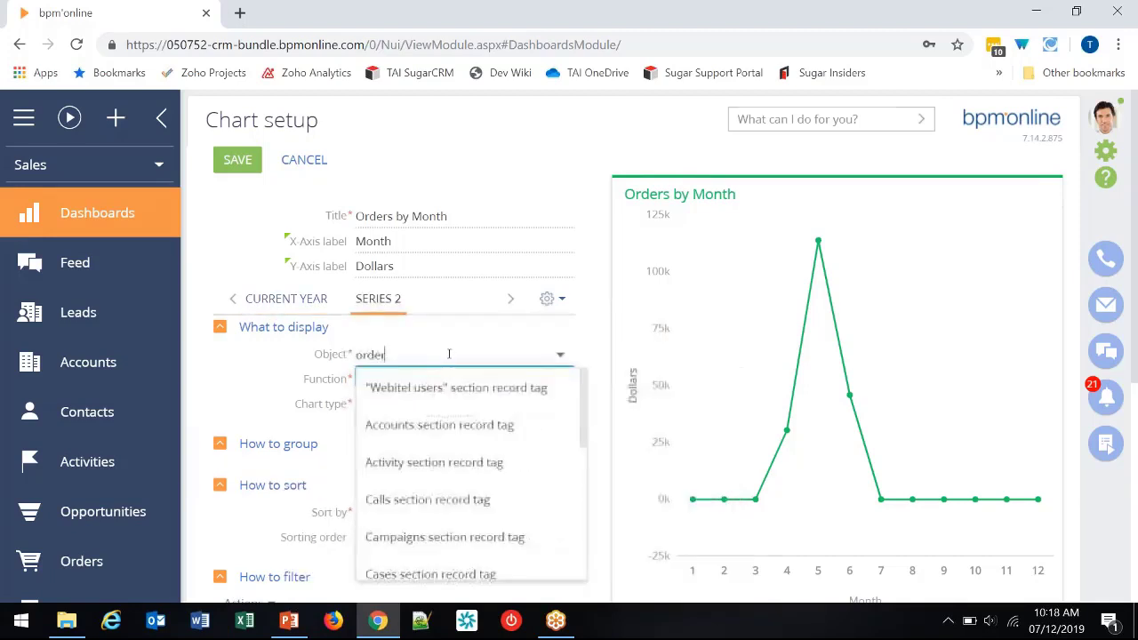
# Step: Set the second series to display the sum of the Total column
pyautogui.click(487, 378)
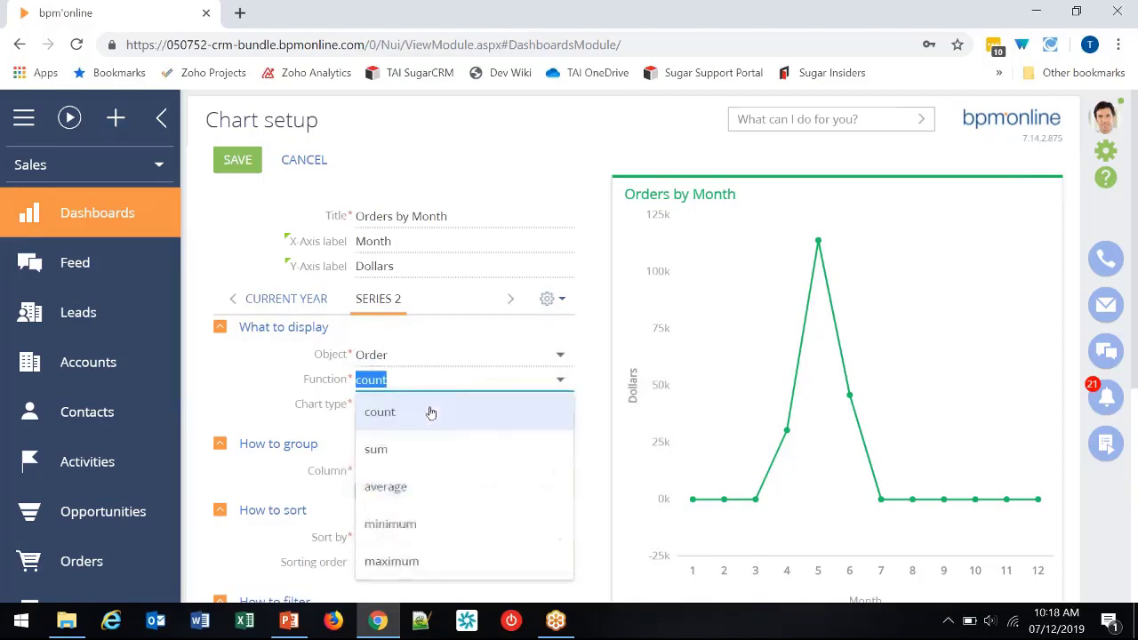
pyautogui.click(415, 447)
pyautogui.click(557, 402)
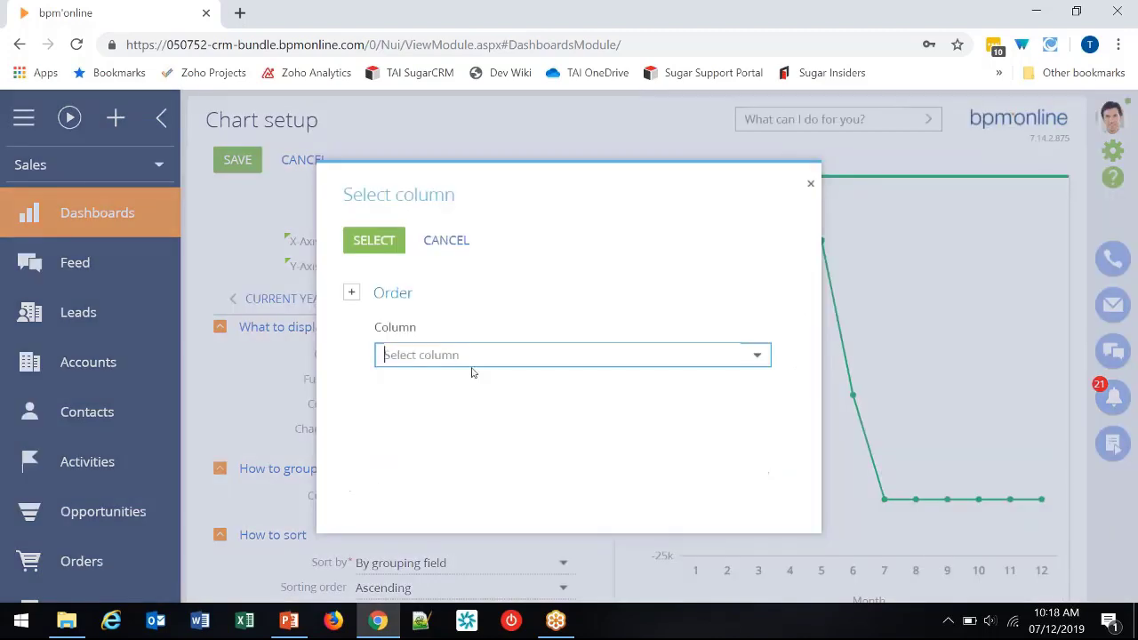
pyautogui.click(442, 356)
pyautogui.click(401, 501)
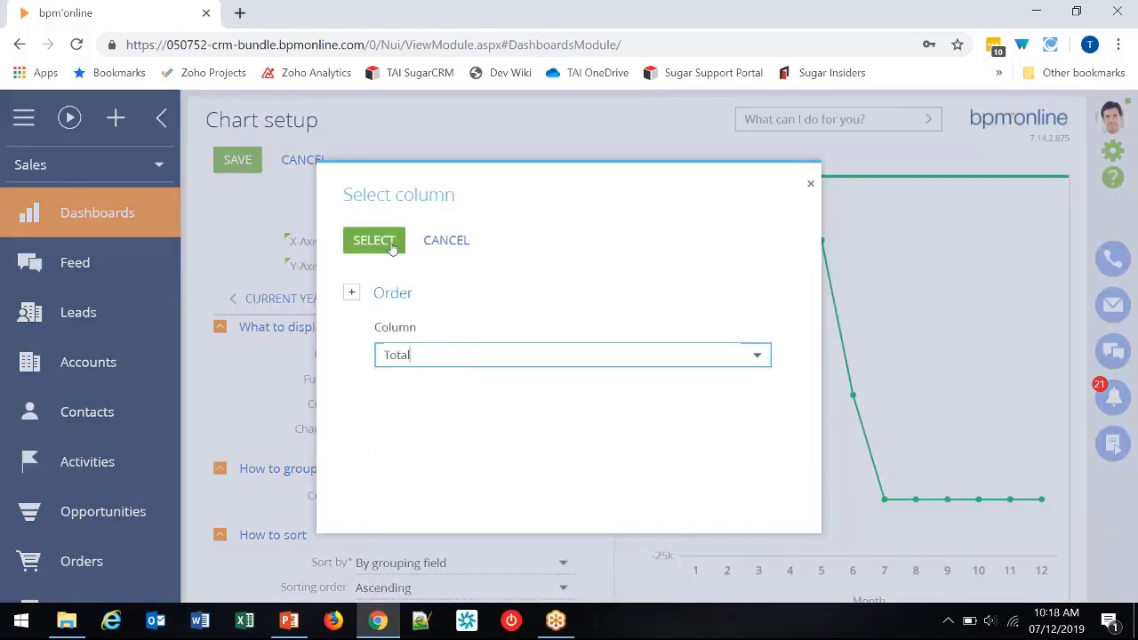
pyautogui.click(373, 241)
# Step: Group the second series by the order's Date column
pyautogui.scroll(-1, 410, 472)
pyautogui.click(557, 409)
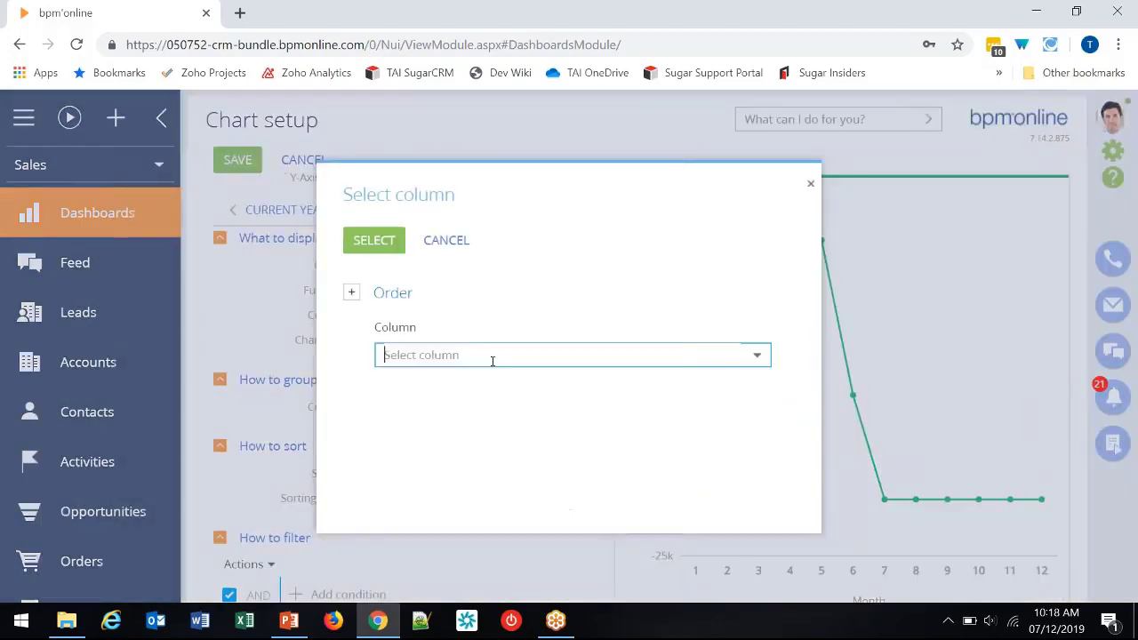
pyautogui.click(490, 357)
pyautogui.write('dat')
pyautogui.click(432, 427)
pyautogui.click(373, 241)
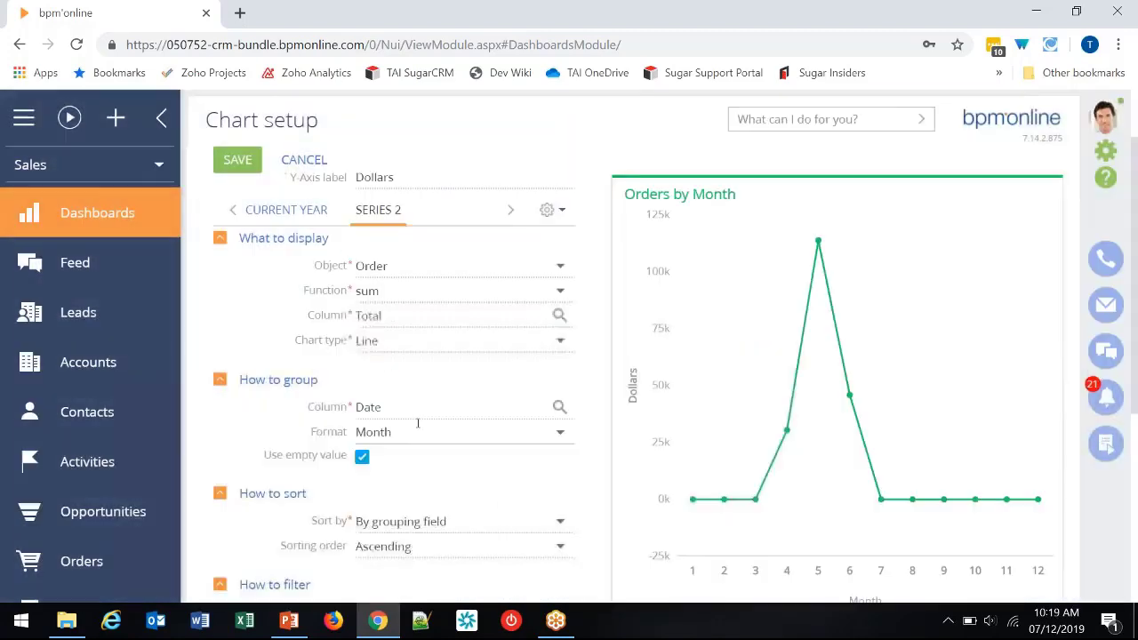
# Step: Add a filter condition to the second series so that the order Date equals Previous Year
pyautogui.scroll(-3, 537, 435)
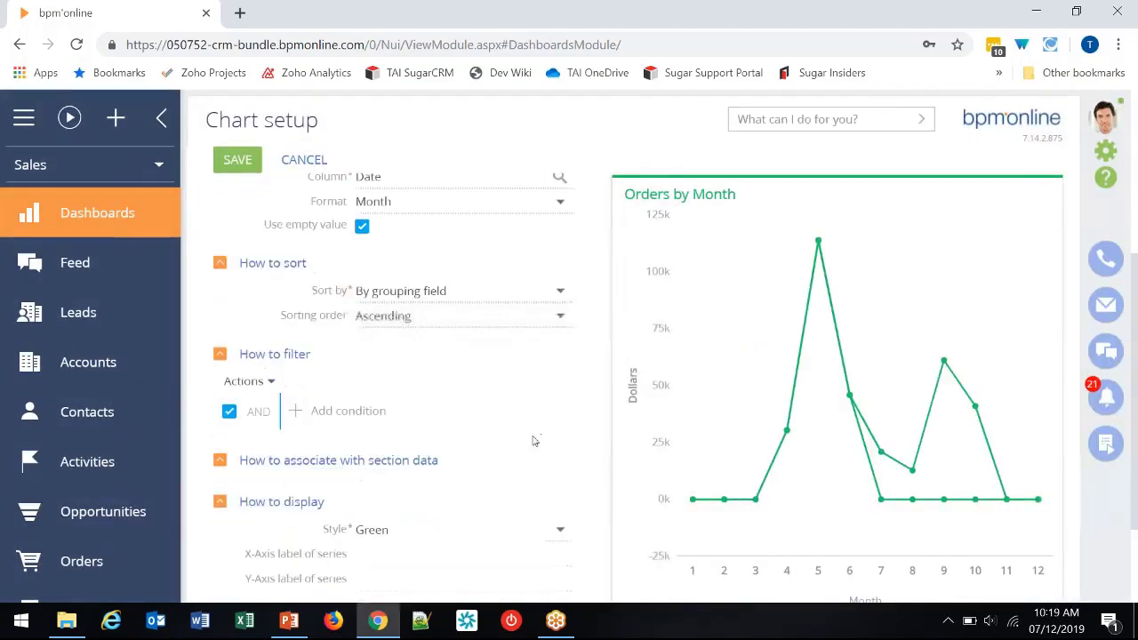
pyautogui.click(382, 377)
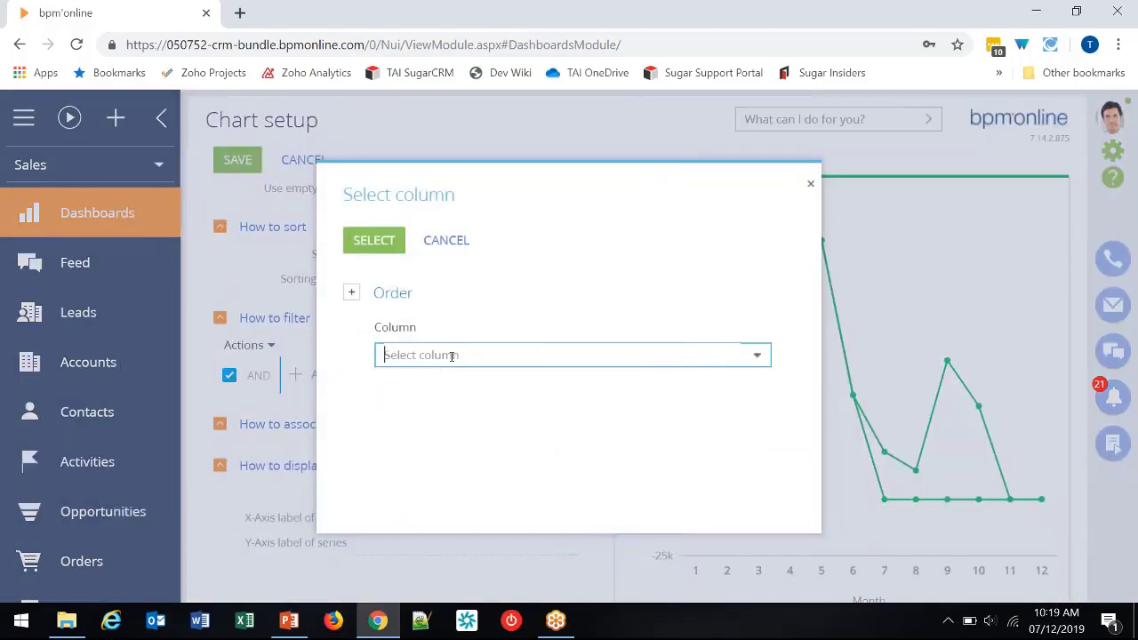
pyautogui.write('date')
pyautogui.click(415, 425)
pyautogui.click(384, 249)
pyautogui.moveTo(506, 331)
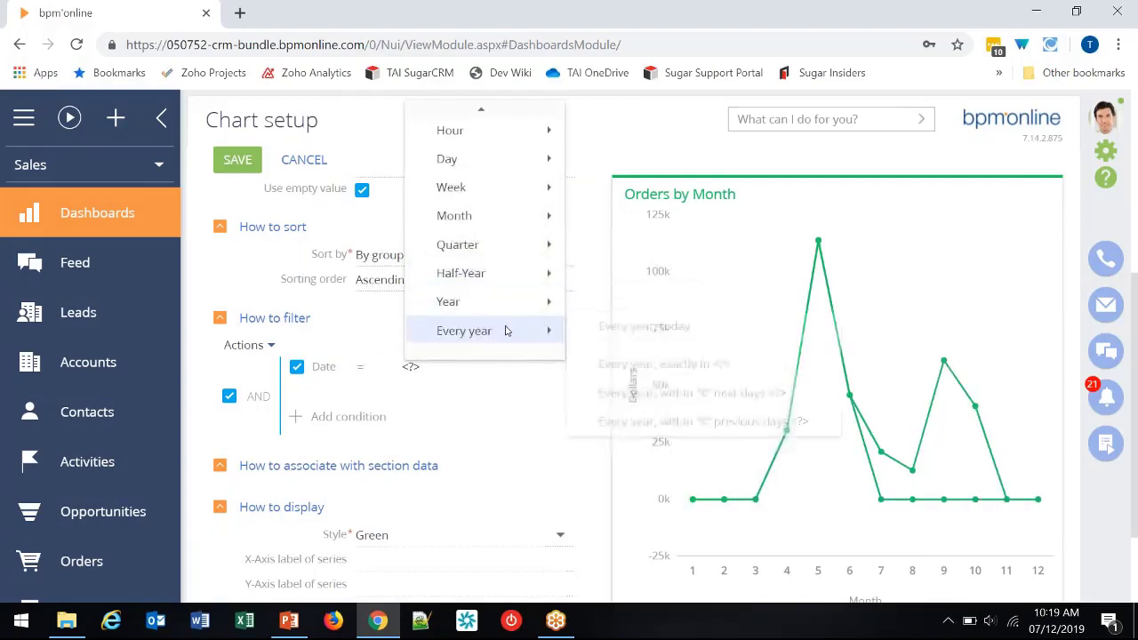
pyautogui.moveTo(506, 305)
pyautogui.click(579, 297)
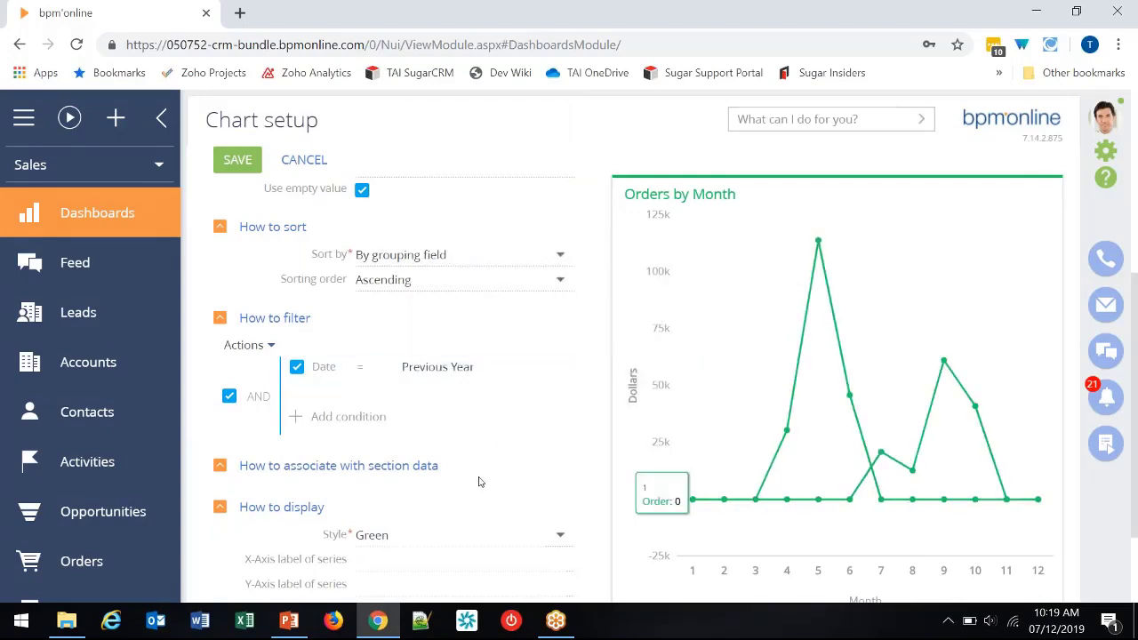
# Step: Set the second series' style to Coral, label its Y-axis "Previous Year" and save the chart
pyautogui.scroll(-2, 479, 482)
pyautogui.click(414, 407)
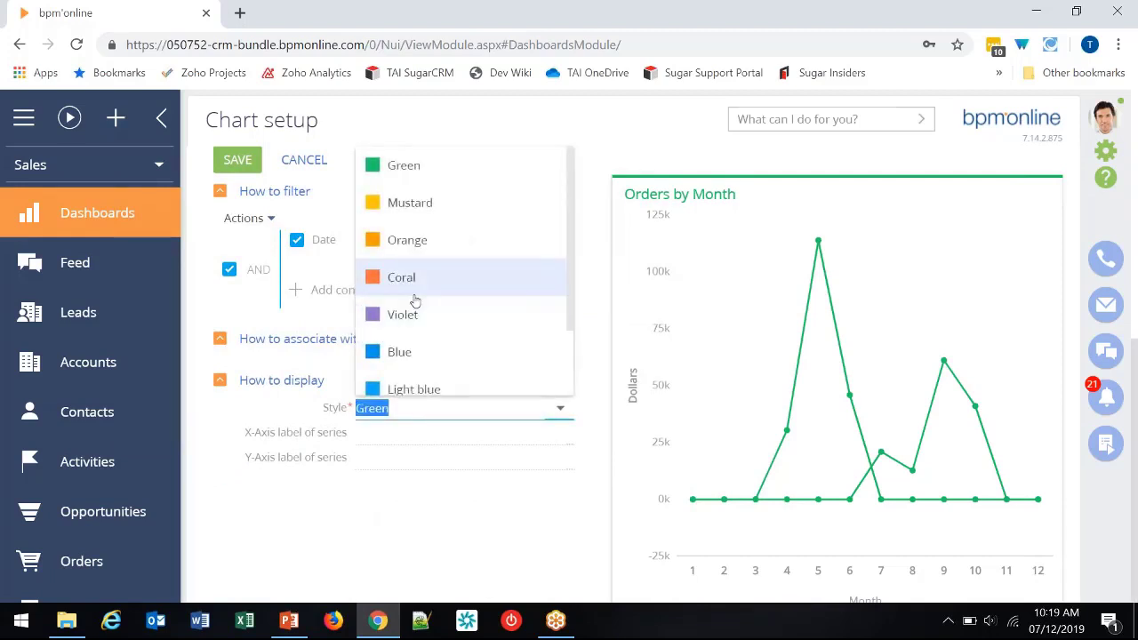
pyautogui.click(415, 300)
pyautogui.click(394, 460)
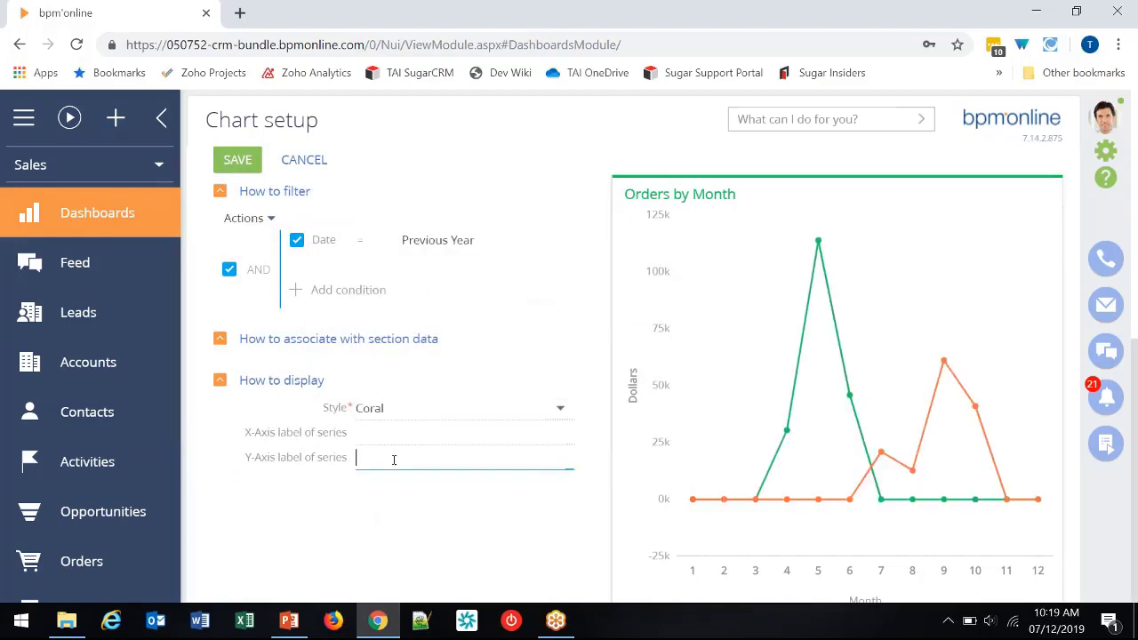
pyautogui.write('Previous Year')
pyautogui.press('Return')
pyautogui.click(238, 160)
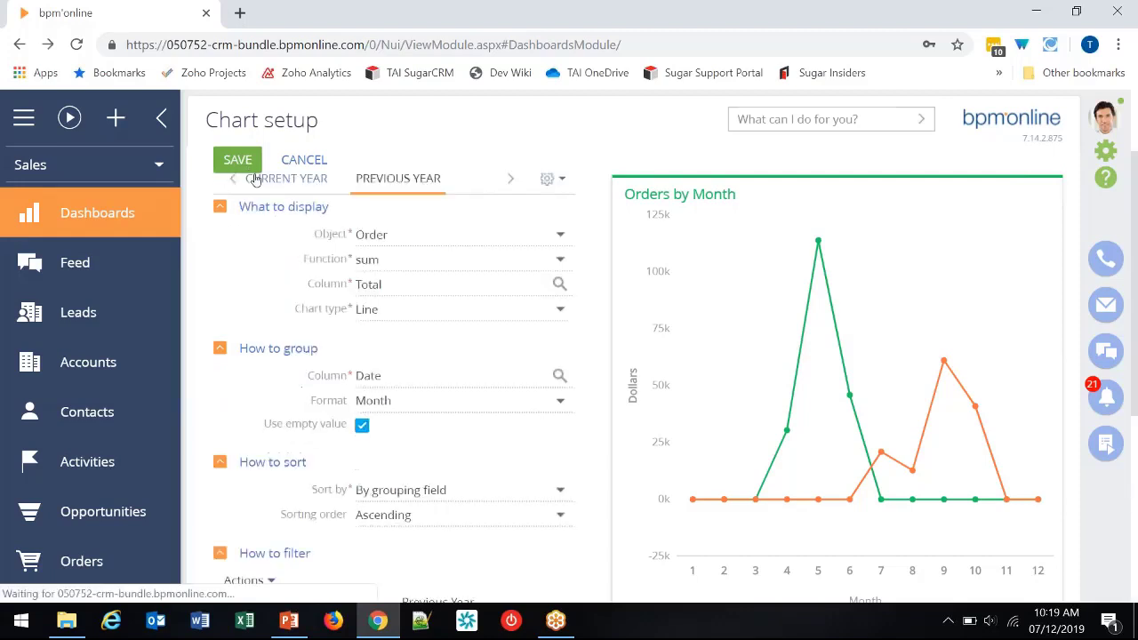
# Step: Increase the height of the "Orders by Month" block by three rows to match the "Leads by Need" block
pyautogui.scroll(-1, 387, 557)
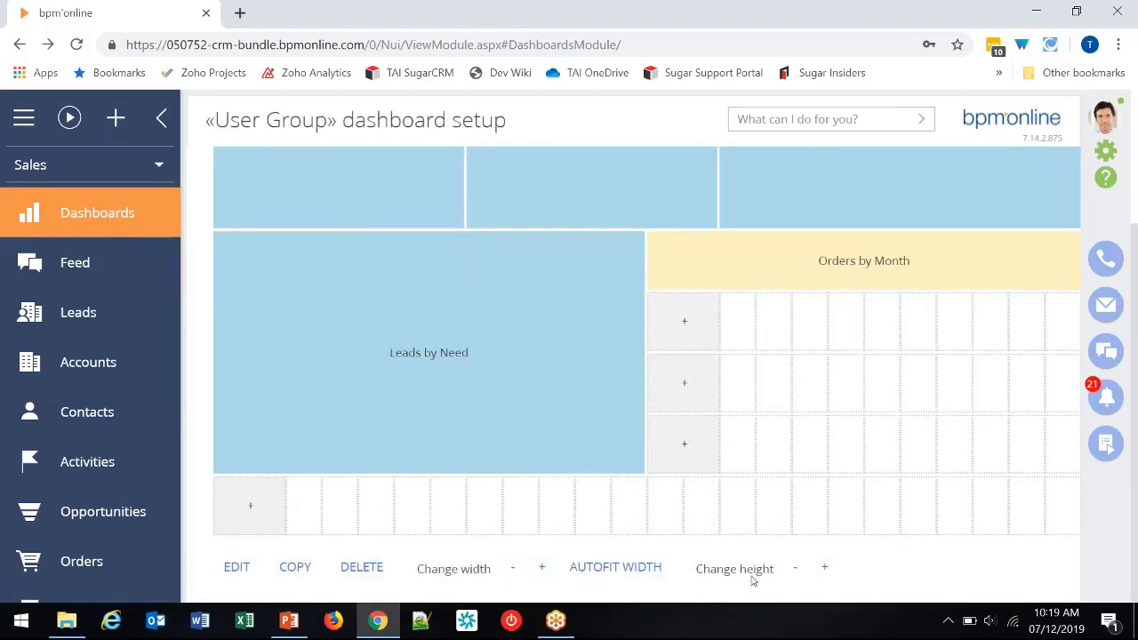
pyautogui.click(825, 568)
pyautogui.click(825, 567)
pyautogui.click(826, 567)
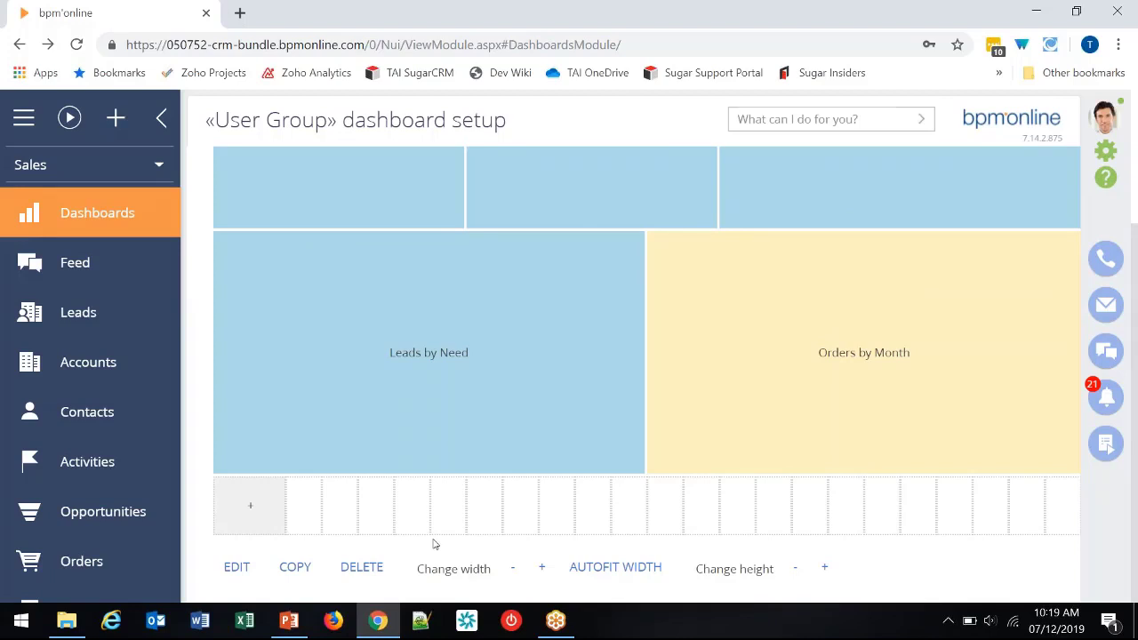
# Step: Add a List element in the empty row below the charts and title it "My Activities for Today"
pyautogui.click(249, 507)
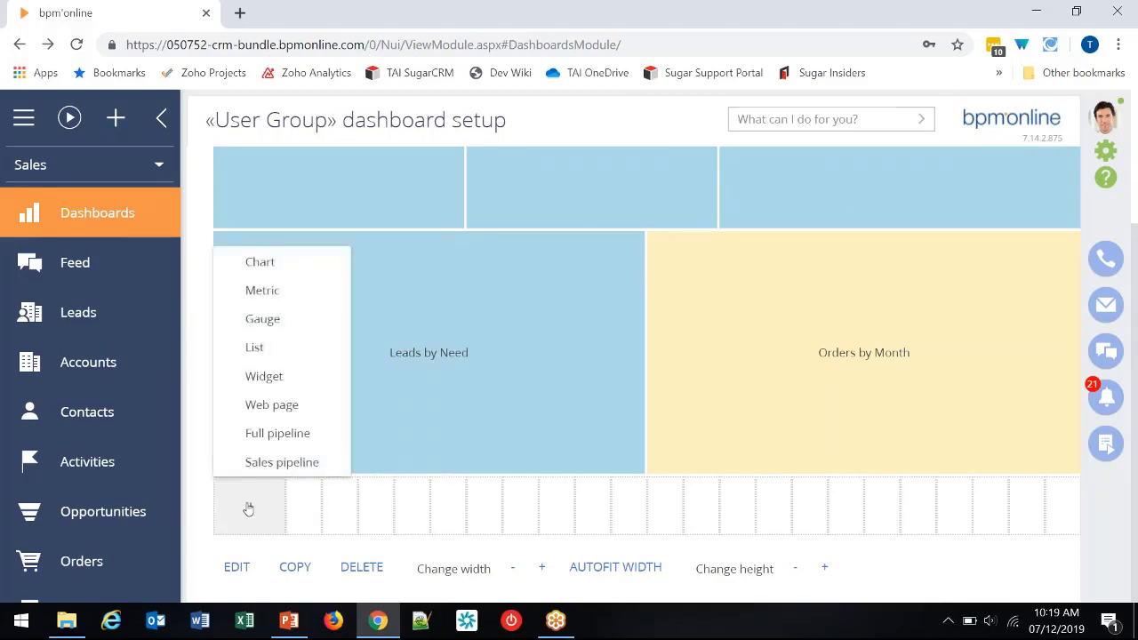
pyautogui.click(257, 348)
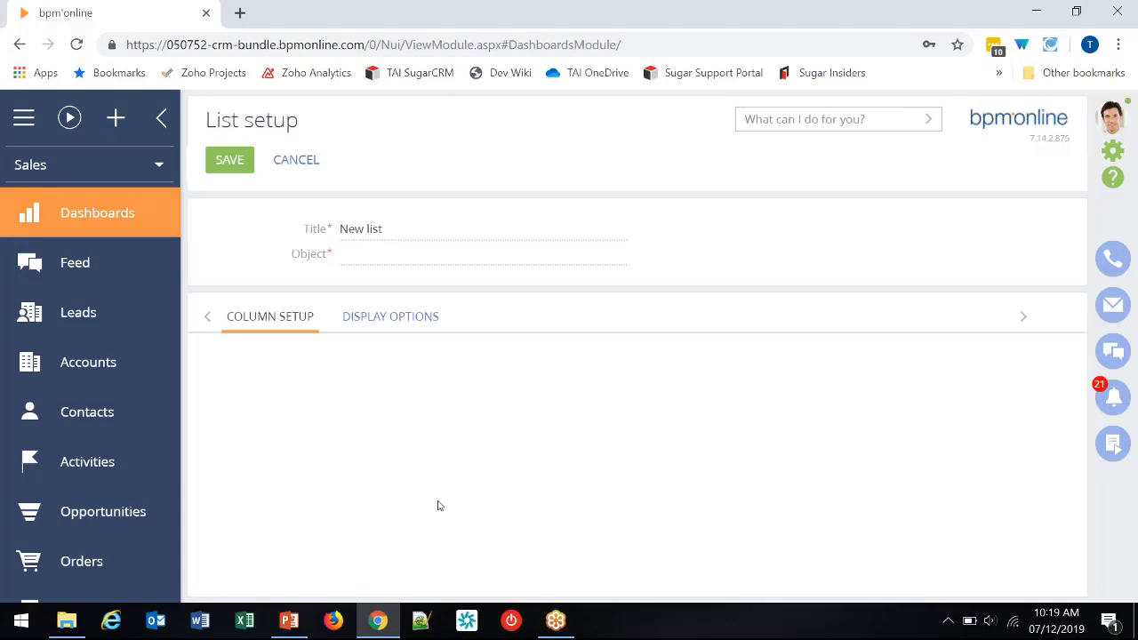
pyautogui.moveTo(415, 222); pyautogui.dragTo(332, 222)
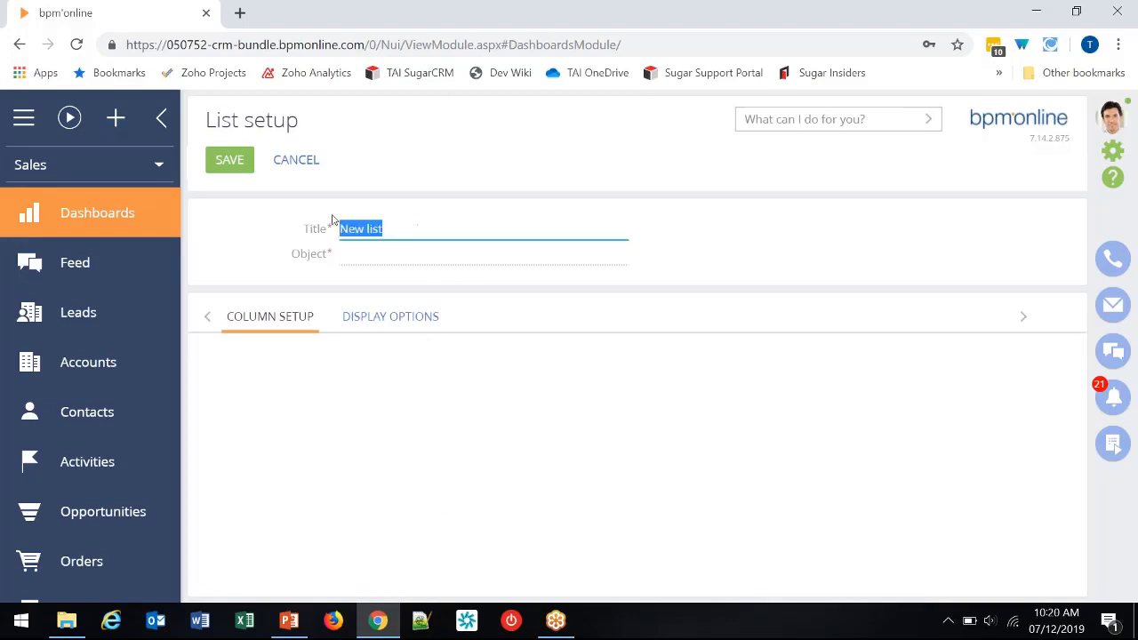
pyautogui.write('My A')
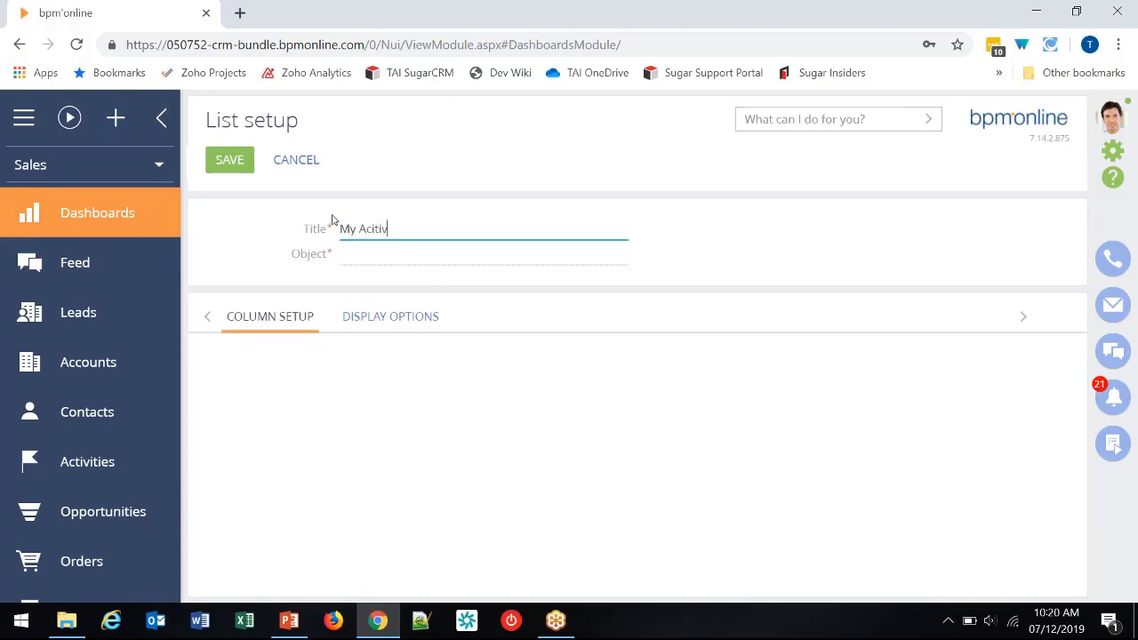
pyautogui.write('ctivites')
pyautogui.press('BackSpace')
pyautogui.press('BackSpace')
pyautogui.press('BackSpace')
pyautogui.write('ties for Today')
# Step: Set the list's object to Activity
pyautogui.click(366, 257)
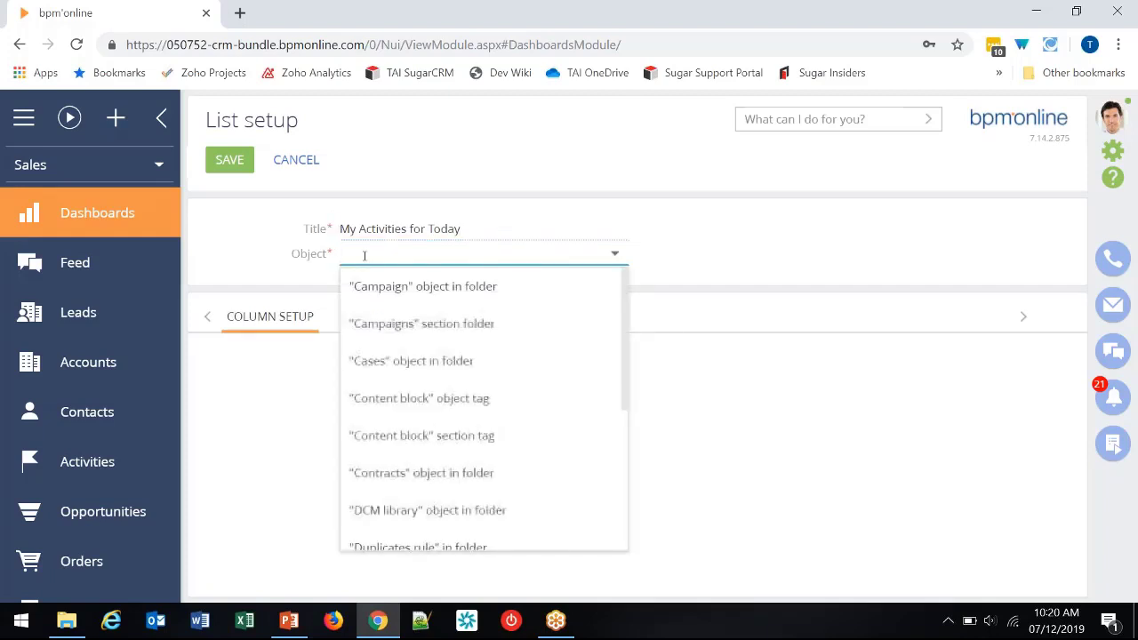
pyautogui.write('act')
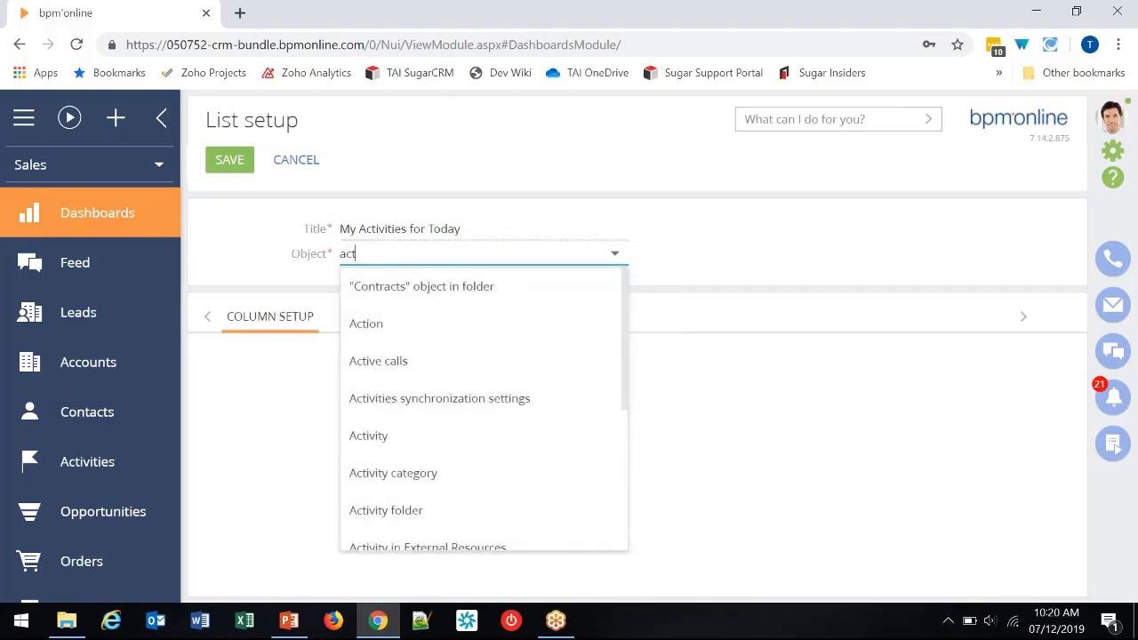
pyautogui.click(409, 442)
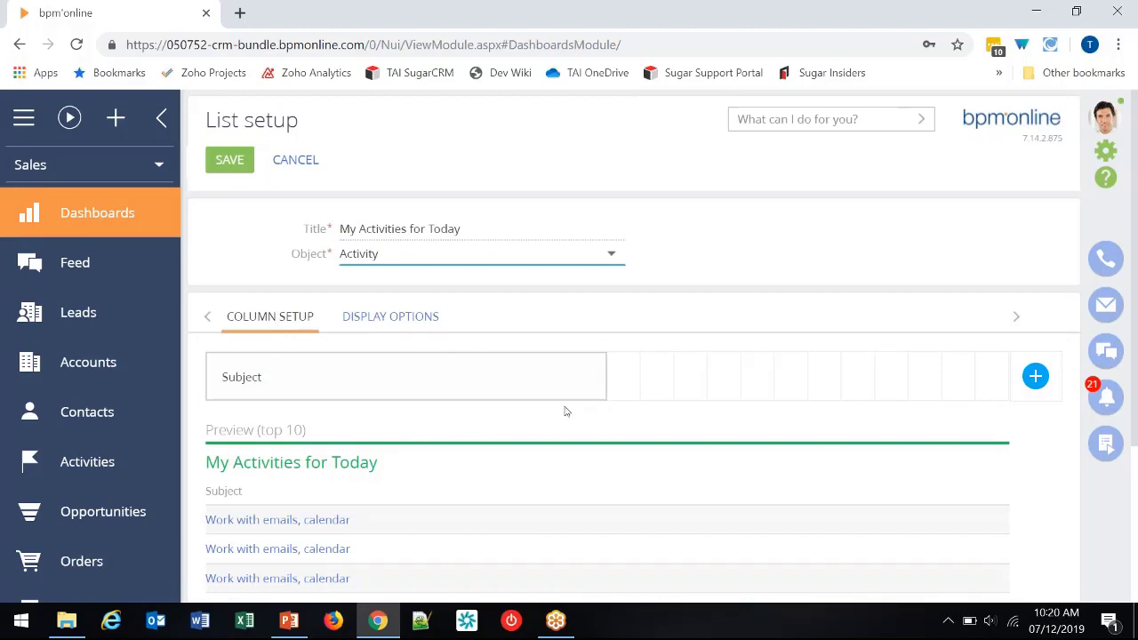
# Step: Narrow the Subject column to about a third of the list width and add the Category column after it
pyautogui.moveTo(605, 383); pyautogui.dragTo(445, 377)
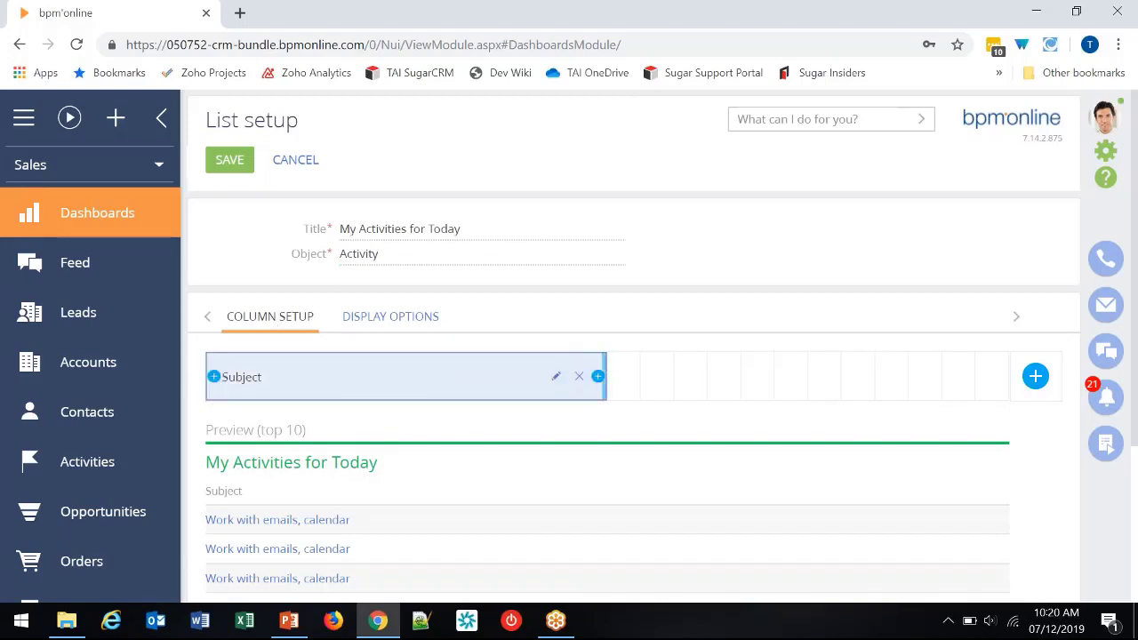
pyautogui.moveTo(553, 366); pyautogui.dragTo(471, 378)
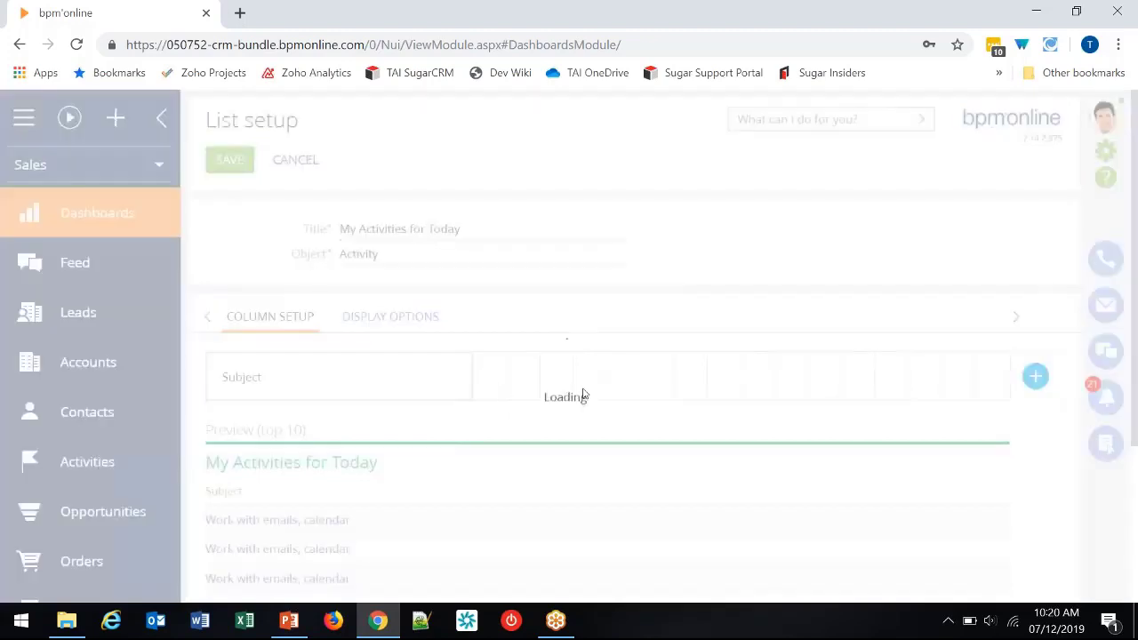
pyautogui.click(1036, 376)
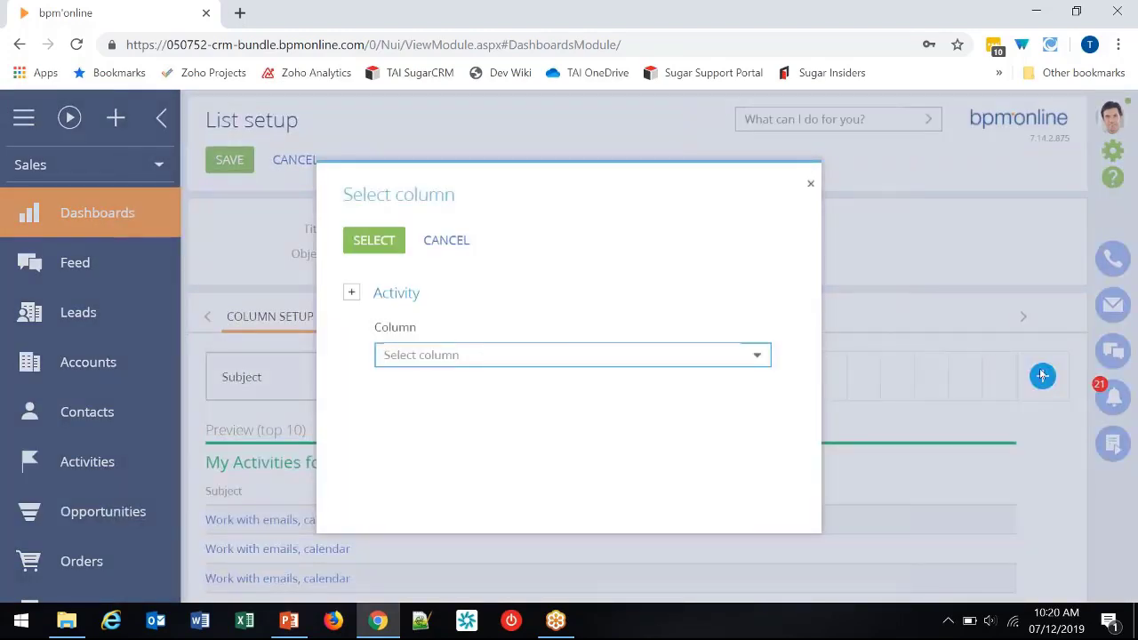
pyautogui.write('cat')
pyautogui.click(475, 396)
pyautogui.click(377, 241)
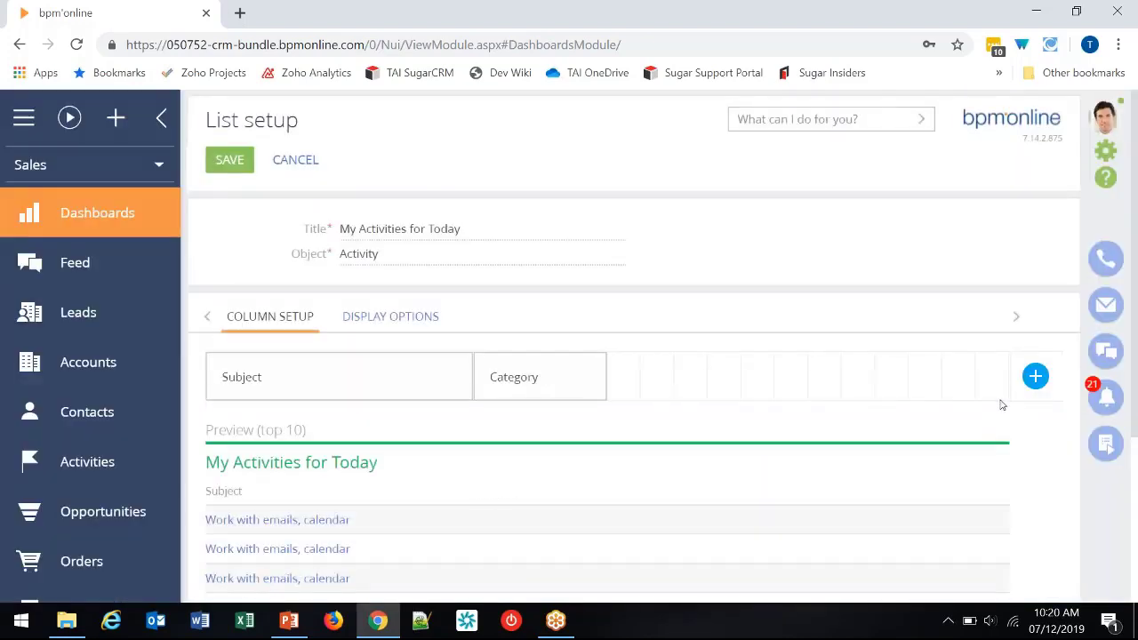
# Step: Add the activity's Due column to the list
pyautogui.click(1035, 376)
pyautogui.write('du')
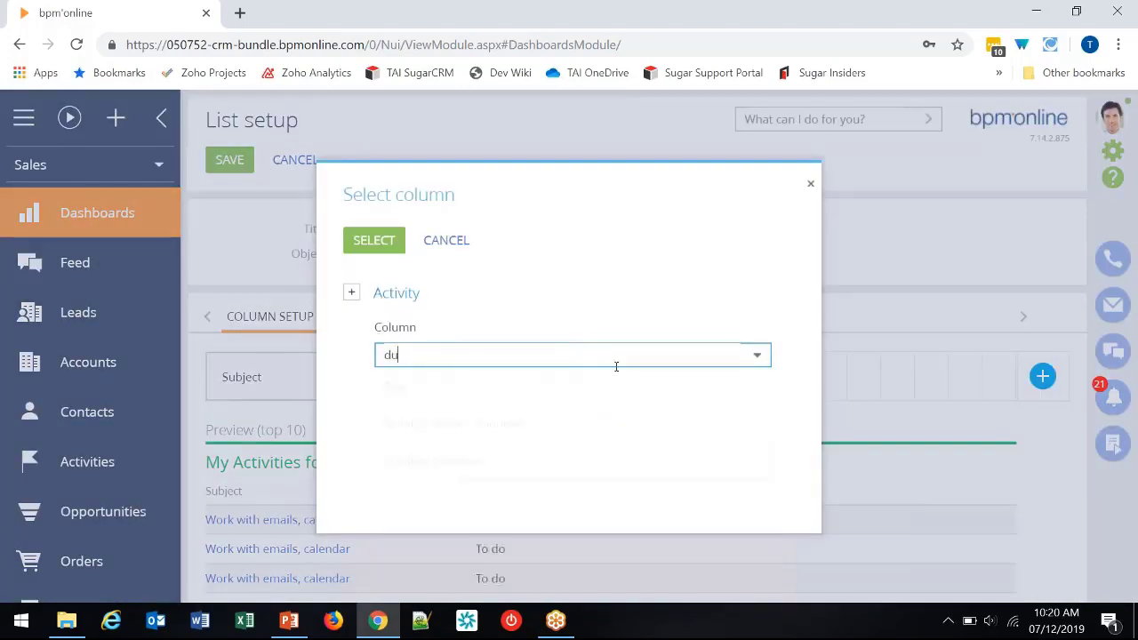
pyautogui.write('e')
pyautogui.click(528, 388)
pyautogui.click(375, 241)
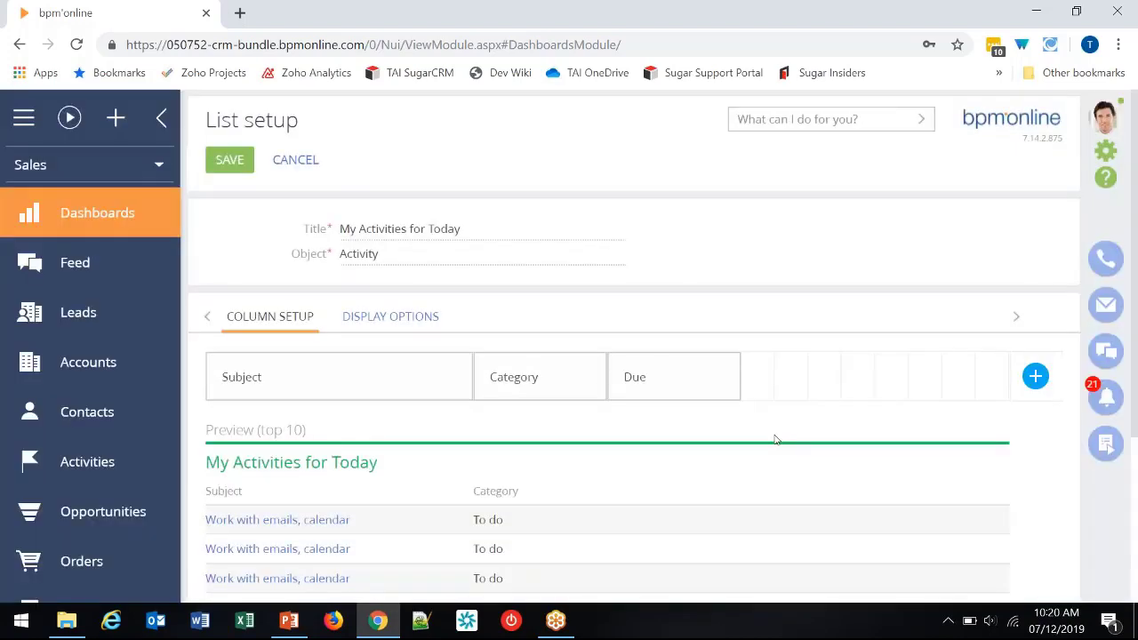
# Step: Add the activity's Contact column to the list
pyautogui.click(1035, 377)
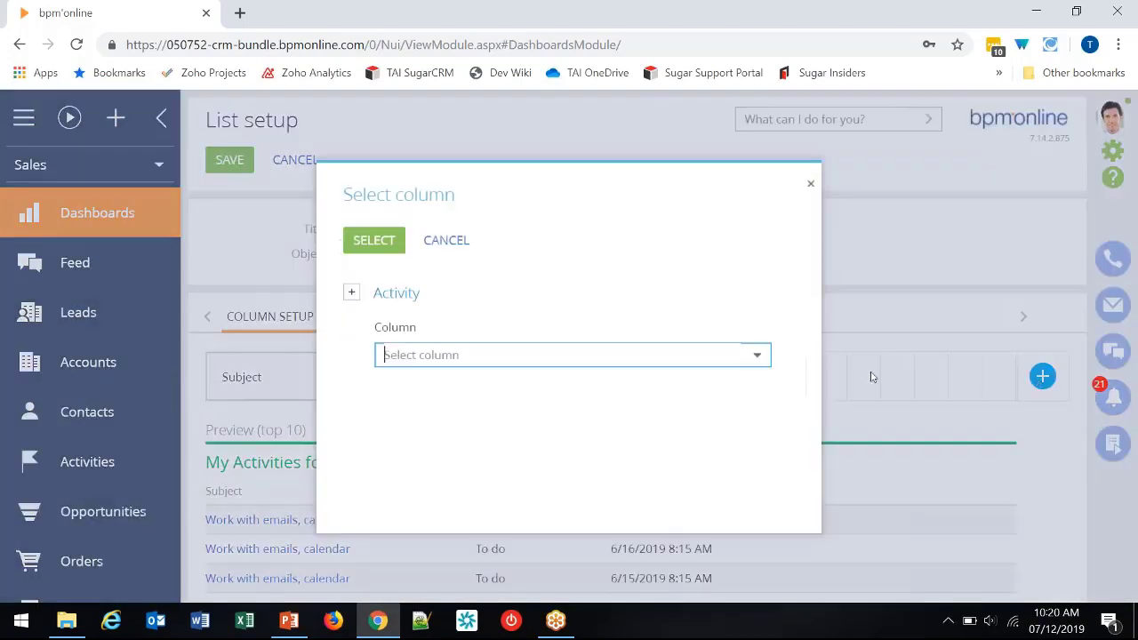
pyautogui.write('cont')
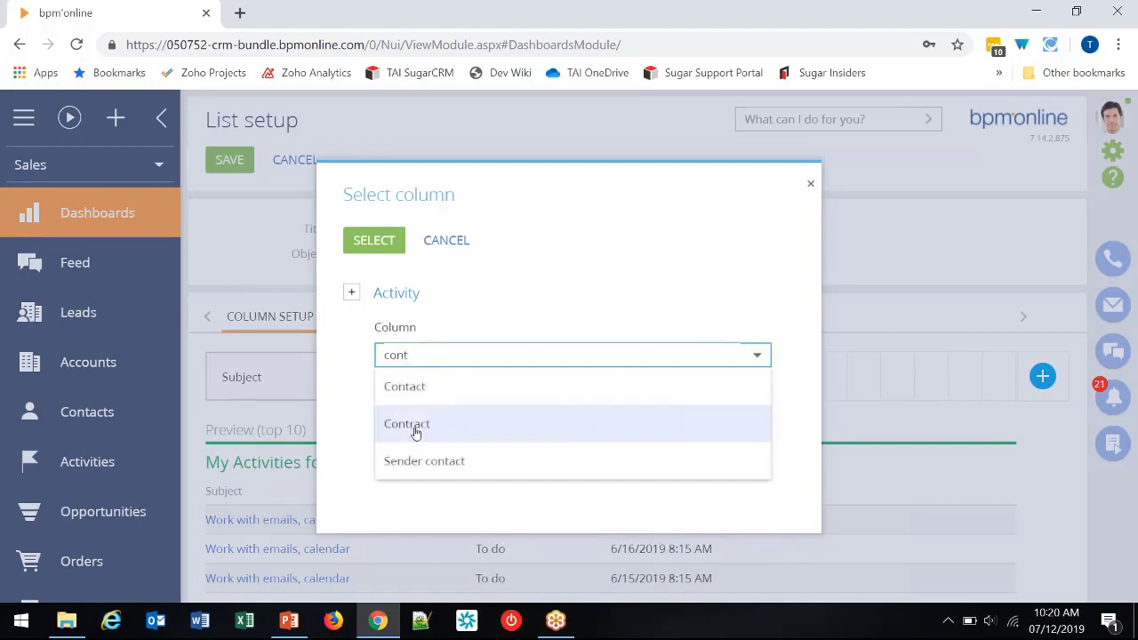
pyautogui.click(413, 425)
pyautogui.click(392, 242)
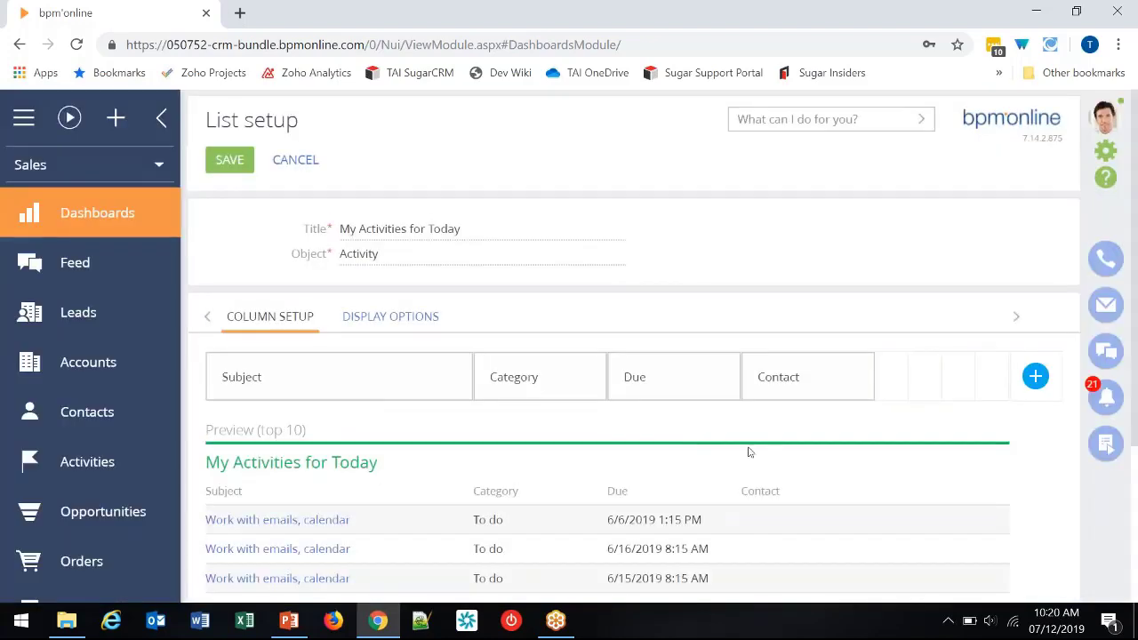
# Step: Add a column to the list showing the Business phone of the activity's related Contact
pyautogui.click(1035, 377)
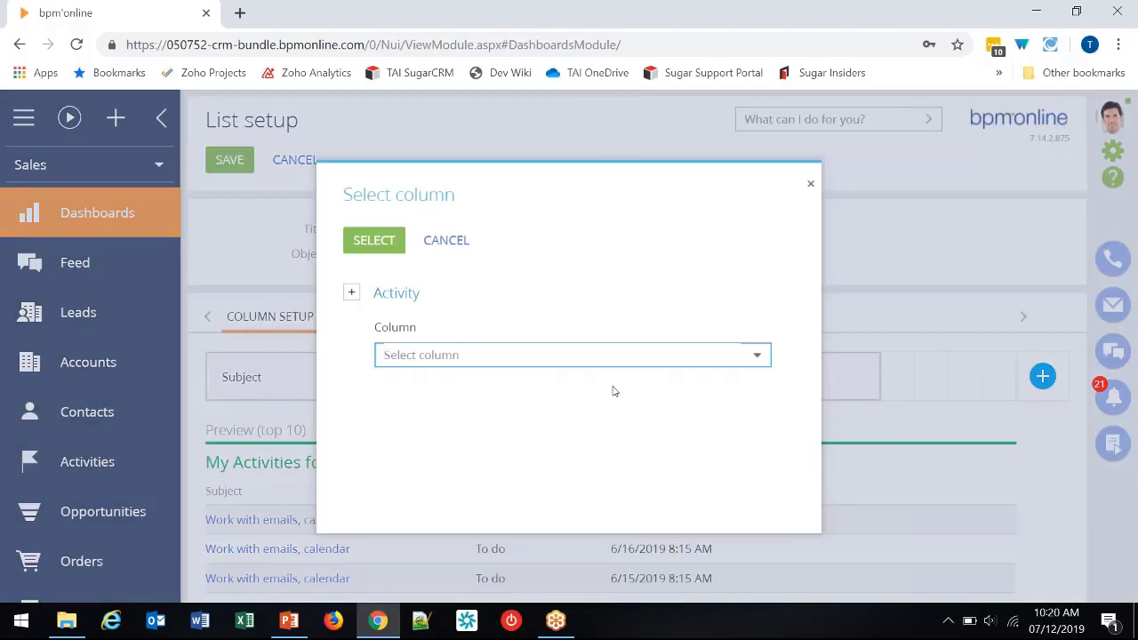
pyautogui.click(353, 295)
pyautogui.click(461, 331)
pyautogui.write('cont')
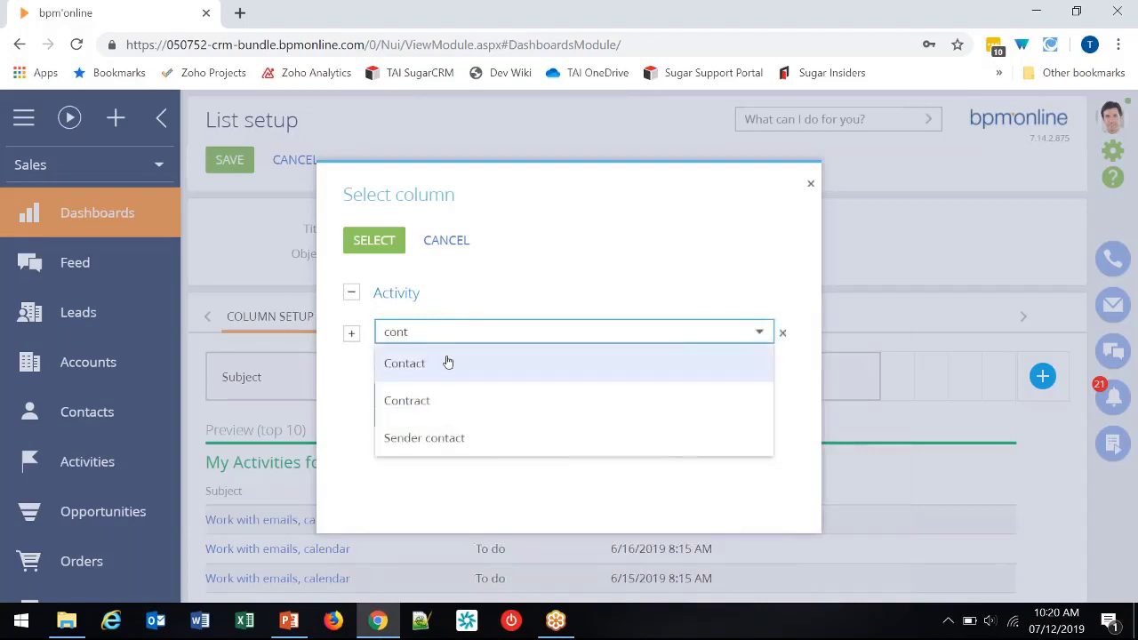
pyautogui.click(447, 362)
pyautogui.click(461, 396)
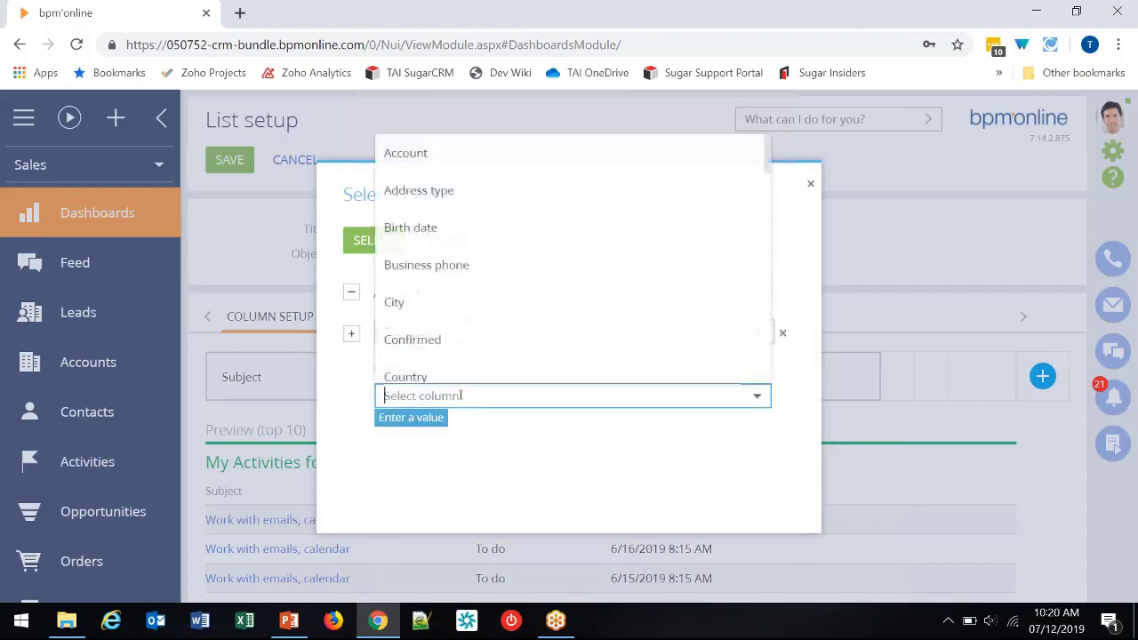
pyautogui.click(435, 262)
pyautogui.click(377, 245)
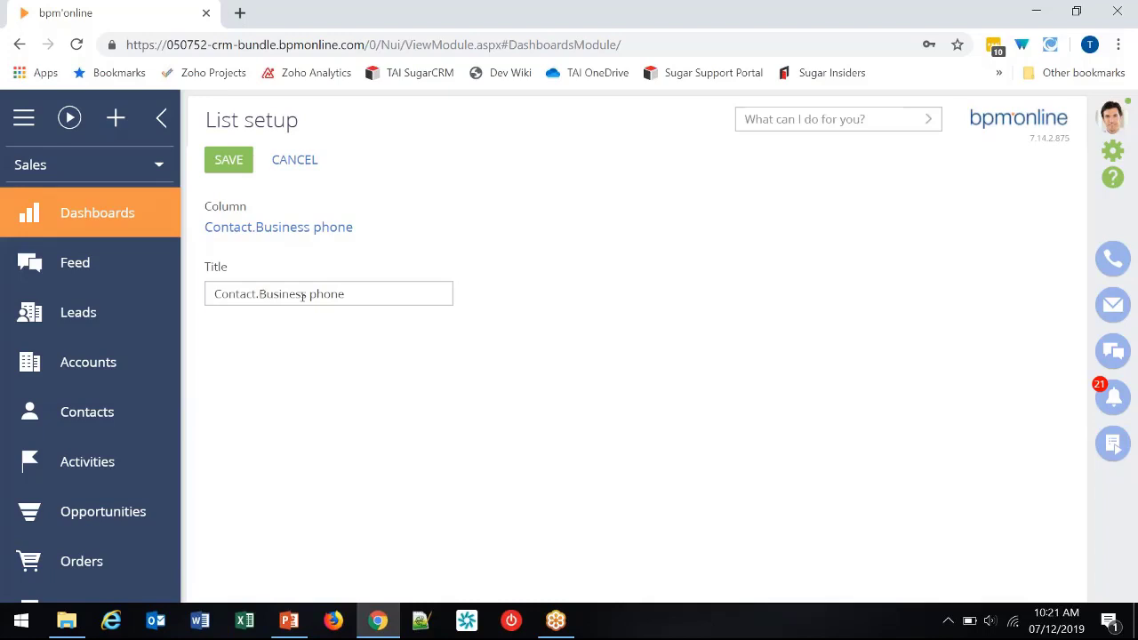
# Step: Retitle the Contact.Business phone column as "Phone" and save the column settings
pyautogui.moveTo(315, 293); pyautogui.dragTo(180, 300)
pyautogui.write('P')
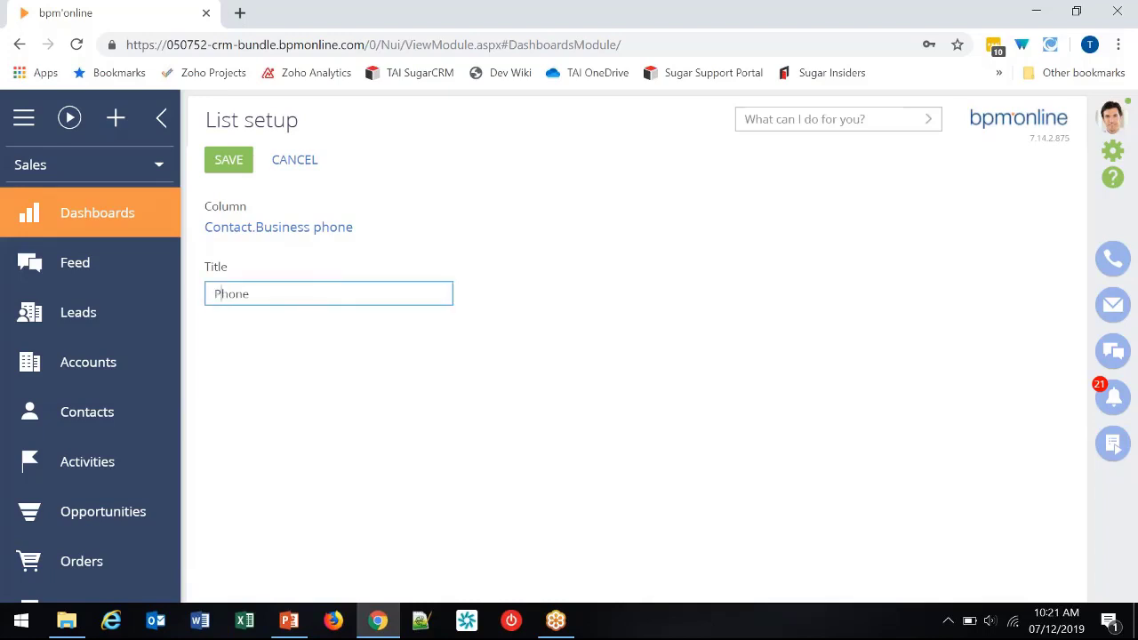
pyautogui.click(231, 160)
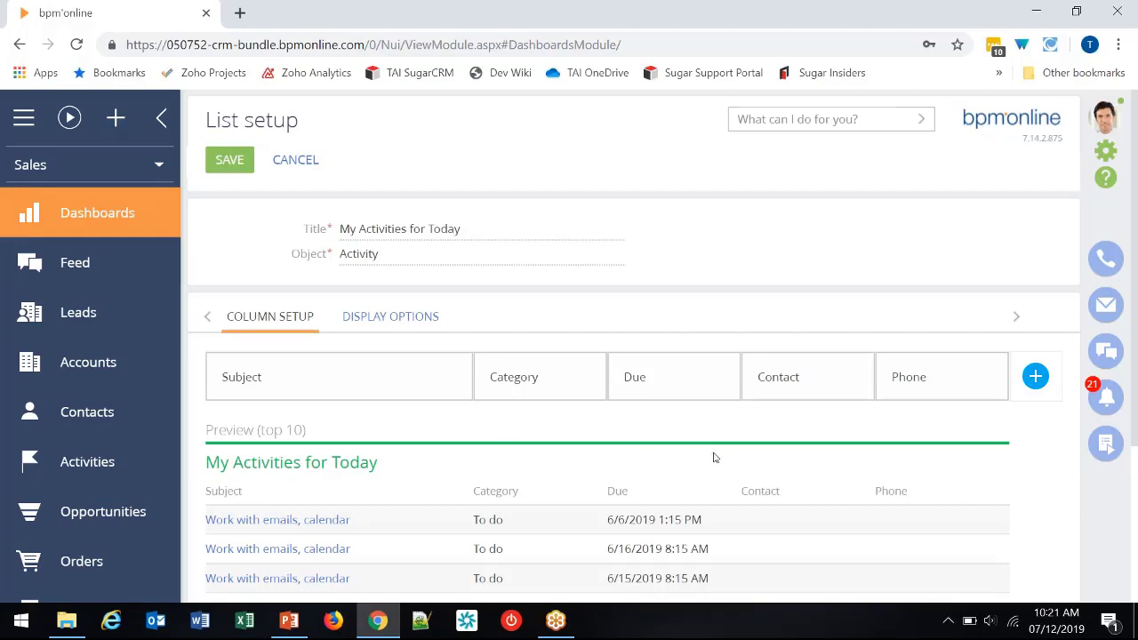
# Step: Set the list to show 20 records, sorted by the Due column in ascending order
pyautogui.click(387, 322)
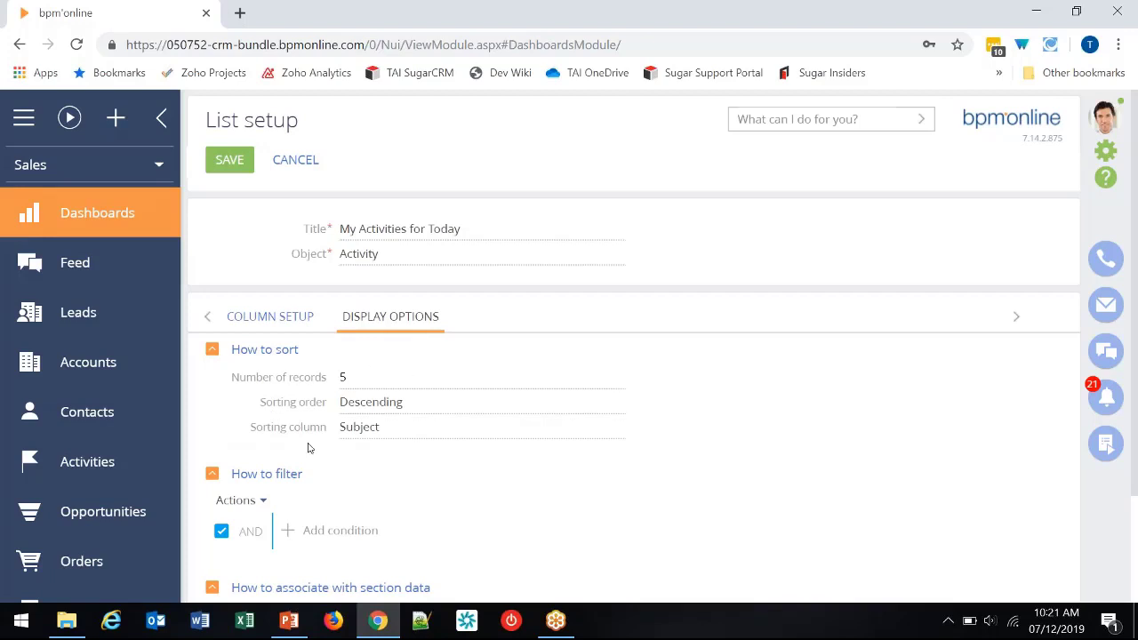
pyautogui.doubleClick(377, 375)
pyautogui.write('20')
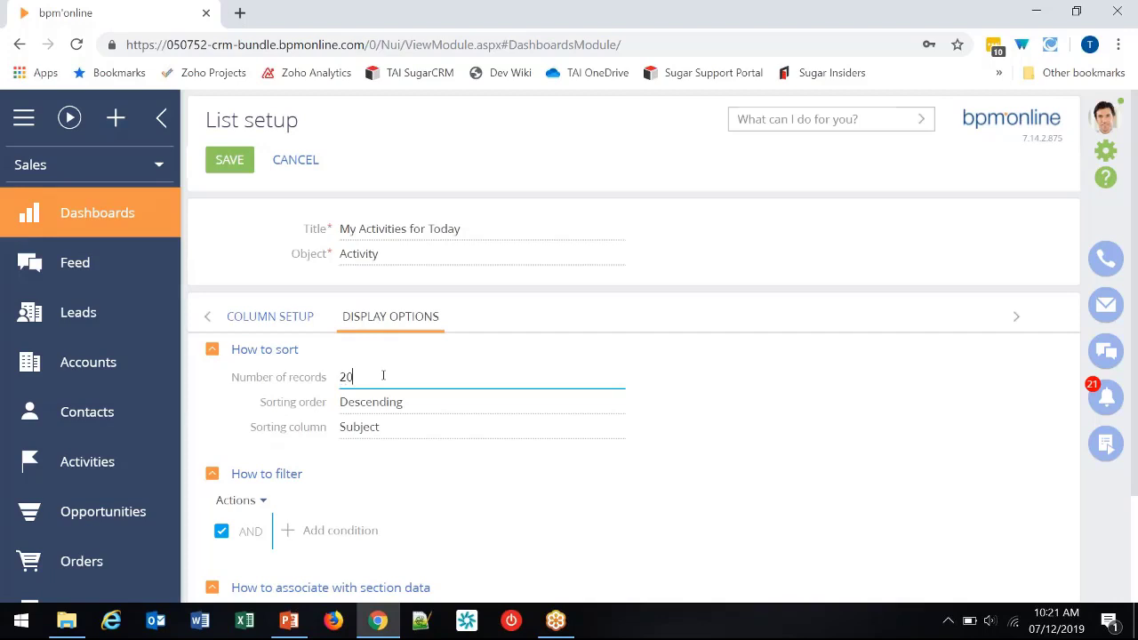
pyautogui.click(412, 431)
pyautogui.click(394, 325)
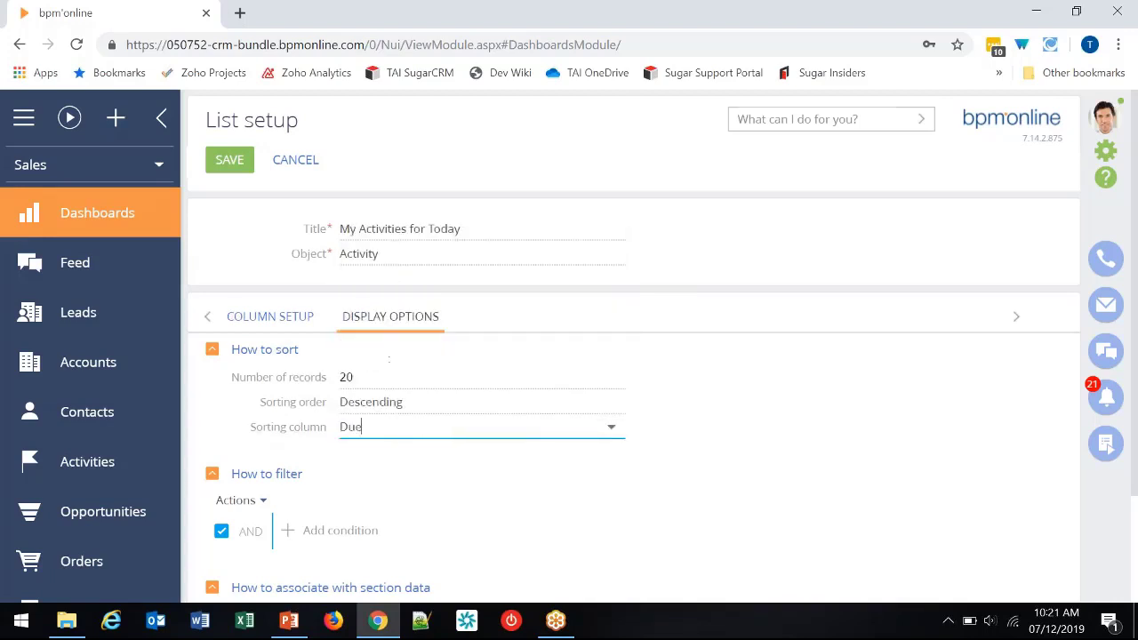
pyautogui.click(389, 405)
pyautogui.click(391, 432)
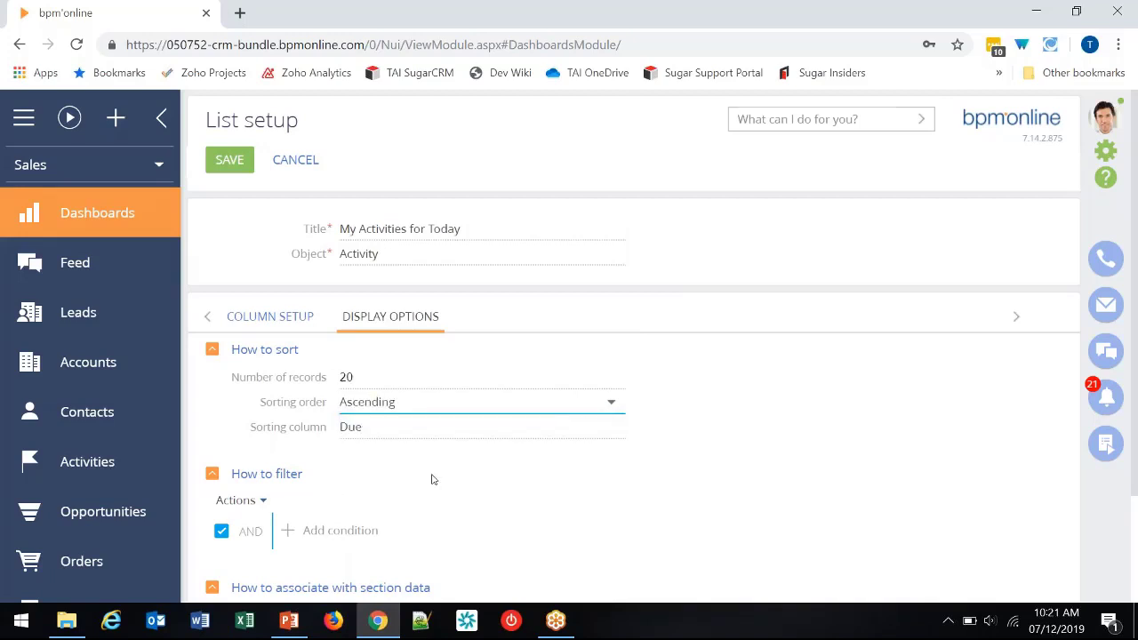
# Step: Add a filter condition to the list requiring the activity's Status not to equal Completed or Canceled
pyautogui.scroll(-1, 391, 476)
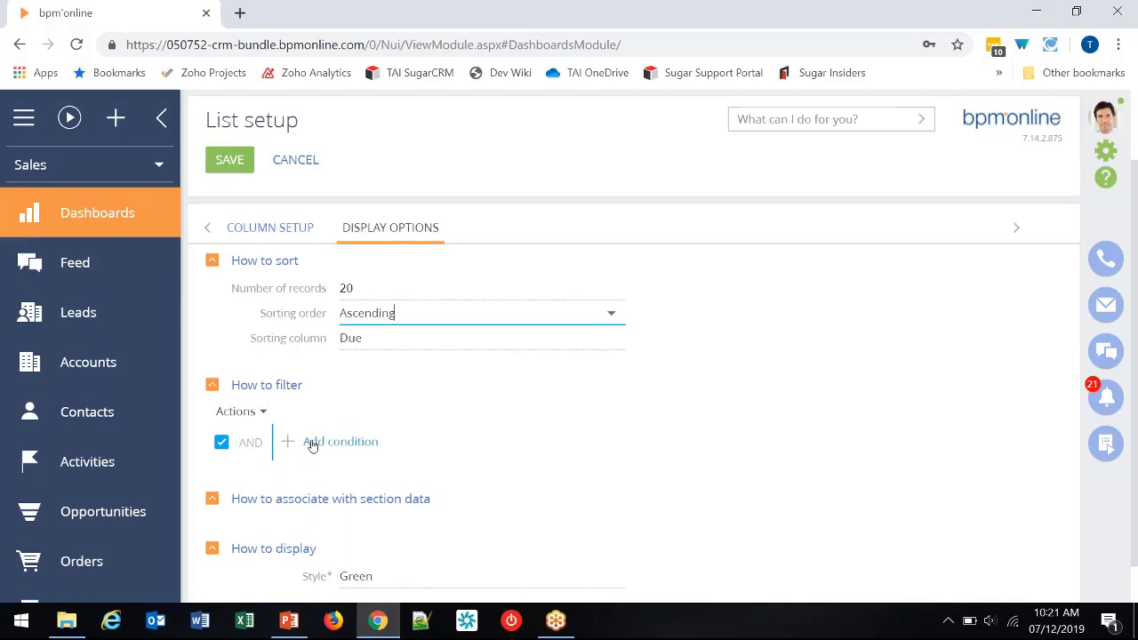
pyautogui.scroll(-1, 312, 447)
pyautogui.click(333, 400)
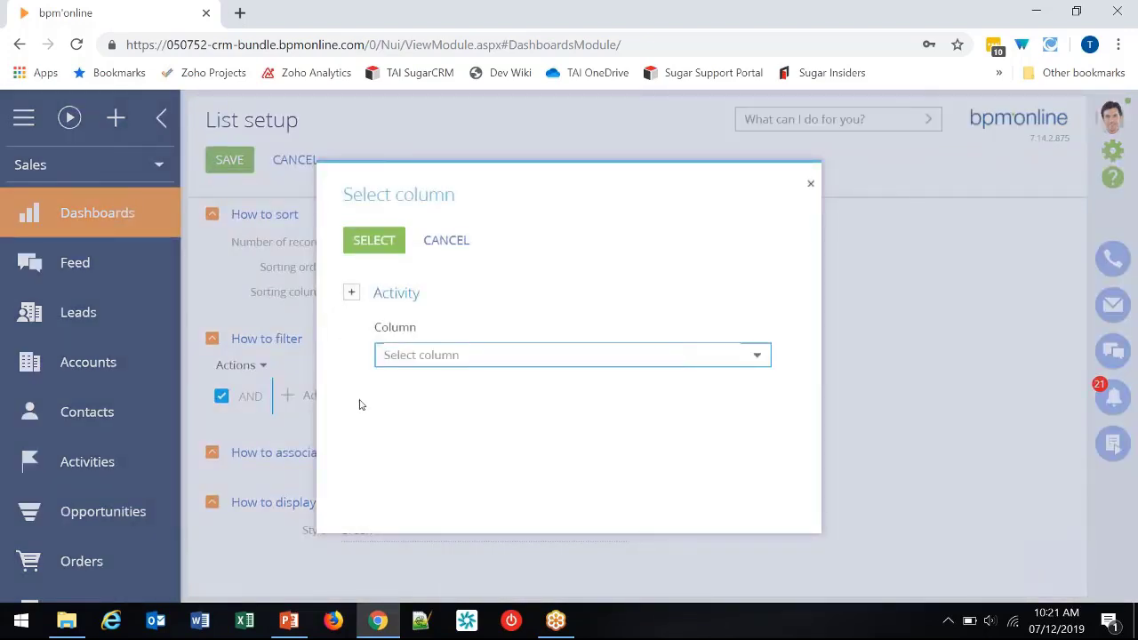
pyautogui.write('sta')
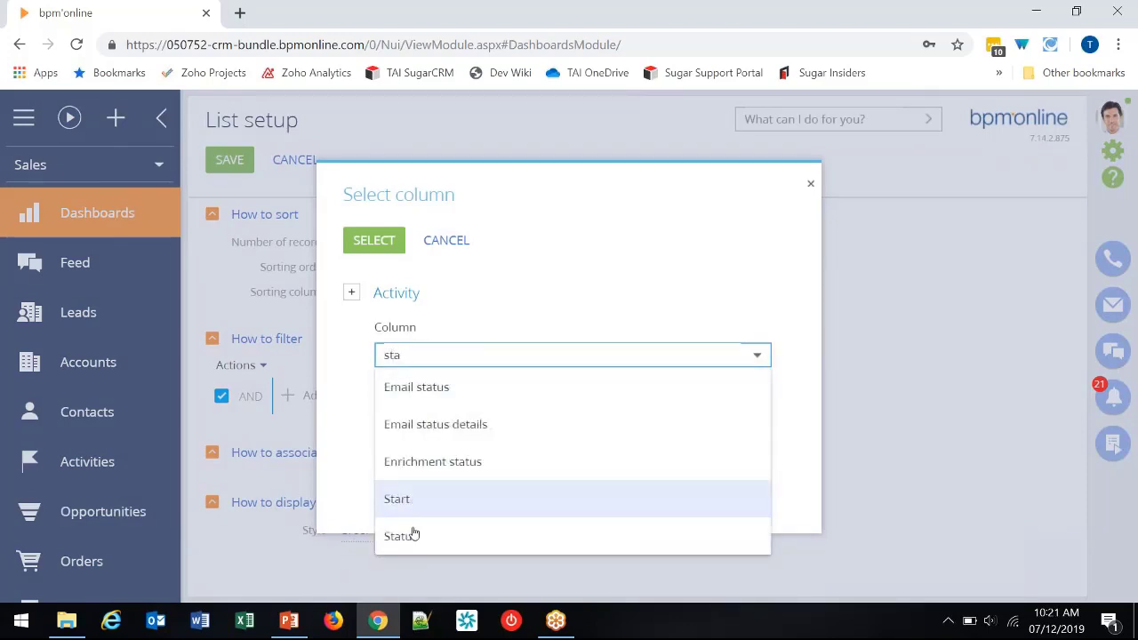
pyautogui.click(404, 537)
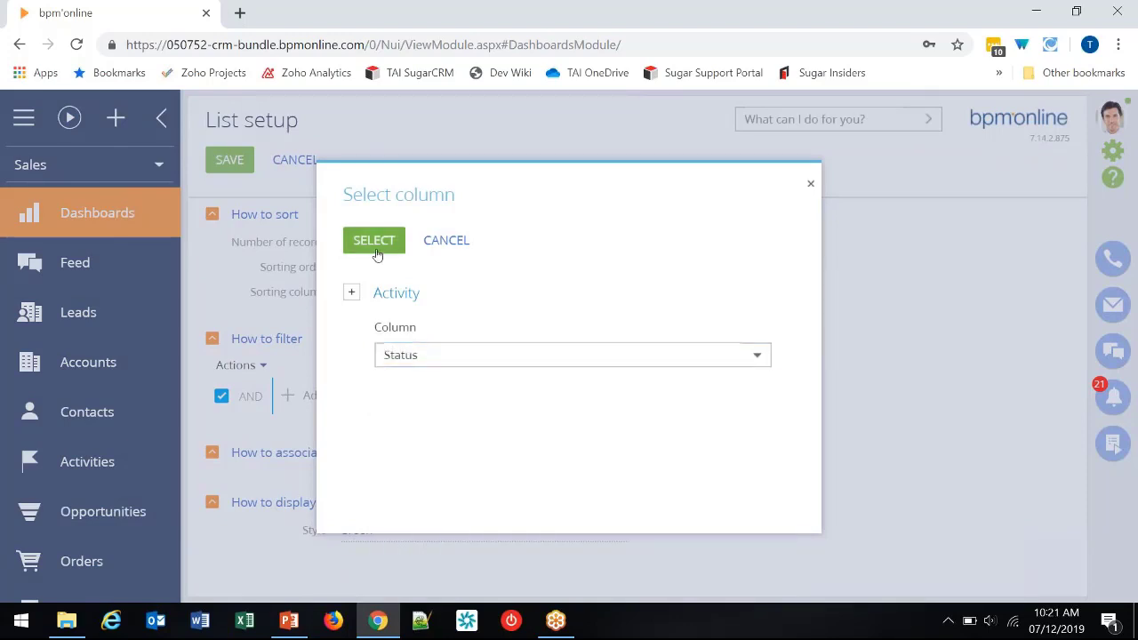
pyautogui.click(376, 254)
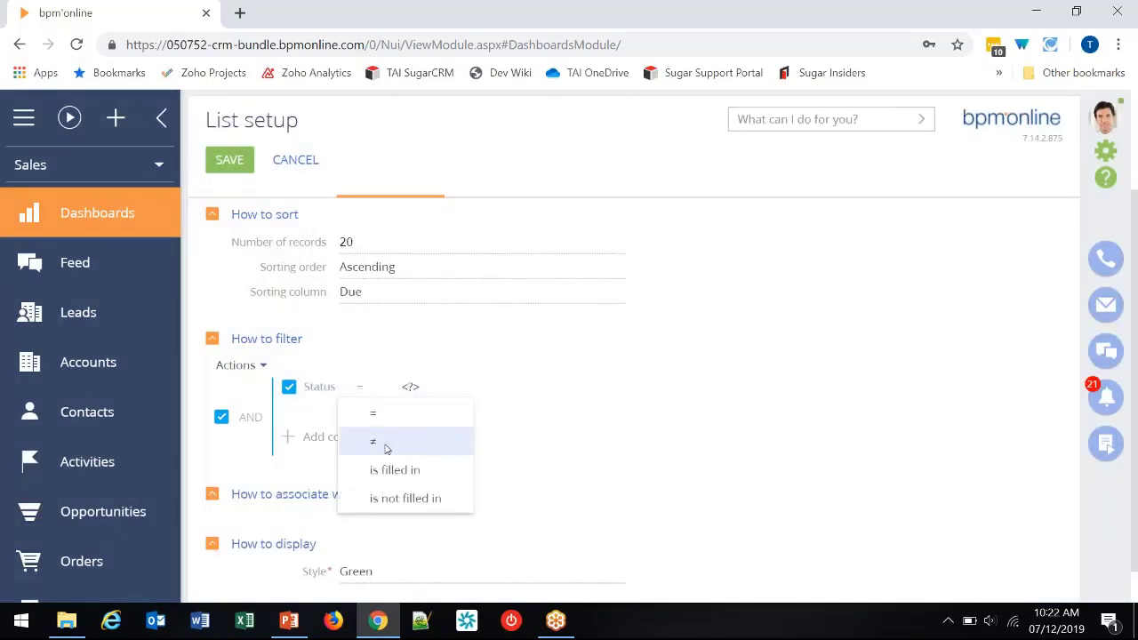
pyautogui.click(386, 443)
pyautogui.click(409, 388)
pyautogui.click(285, 320)
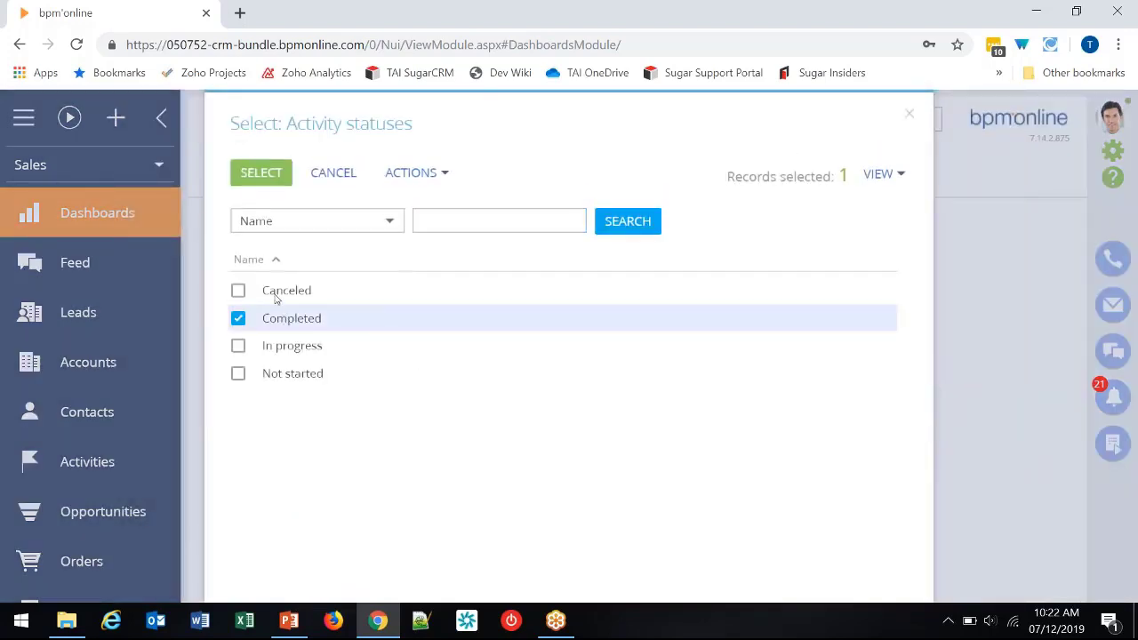
pyautogui.click(277, 293)
pyautogui.click(262, 175)
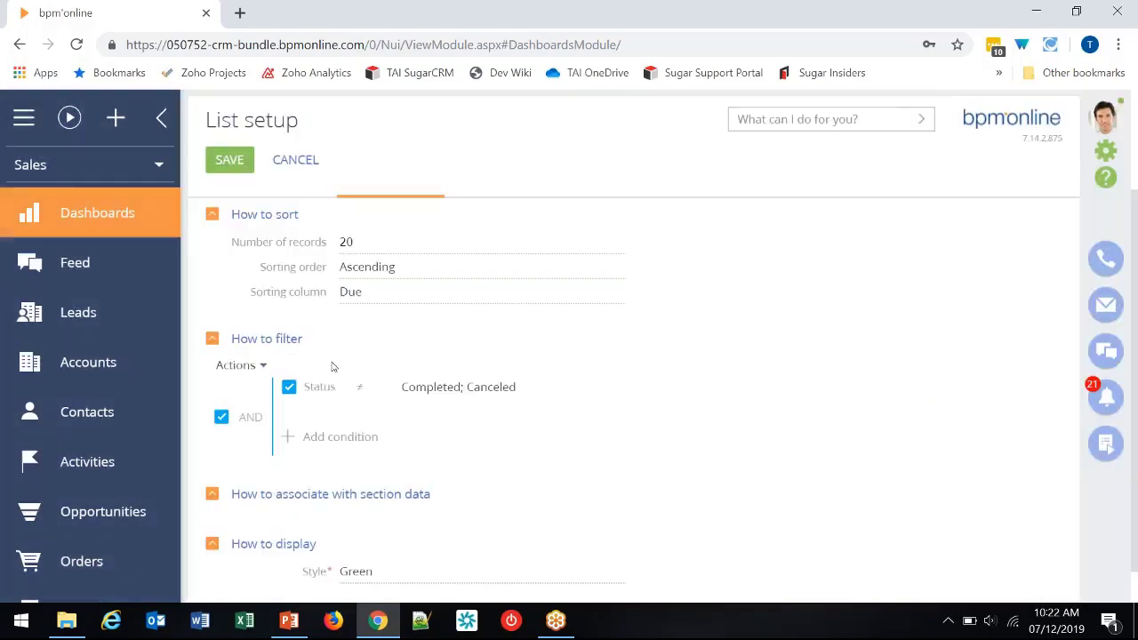
# Step: Add a filter condition requiring the activity's Due date to be less than or equal to Today
pyautogui.click(326, 437)
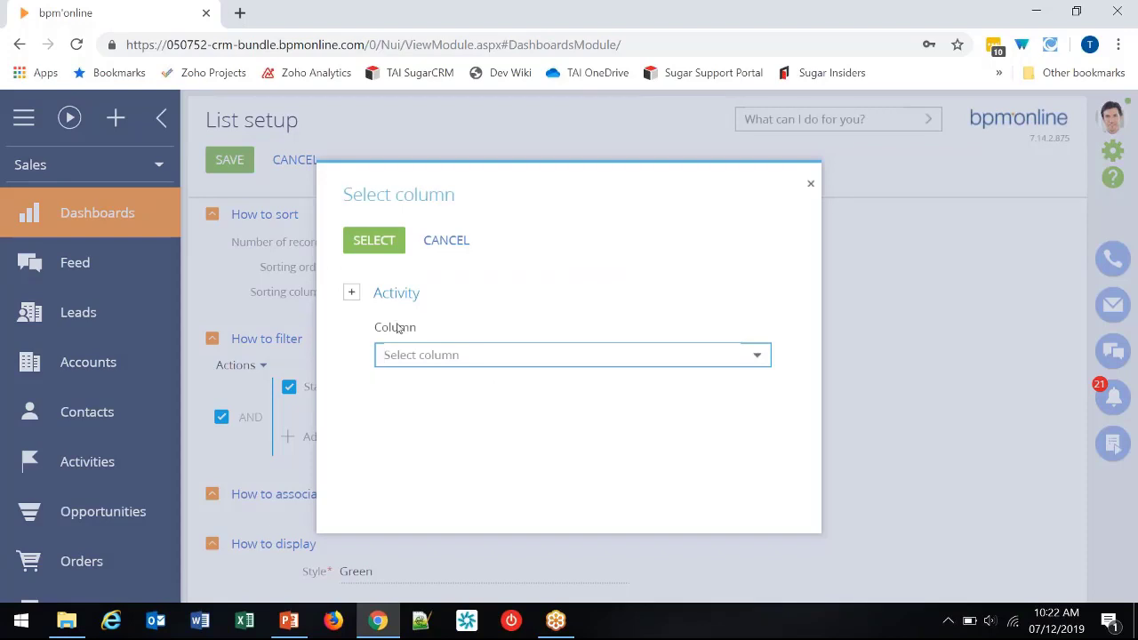
pyautogui.write('due')
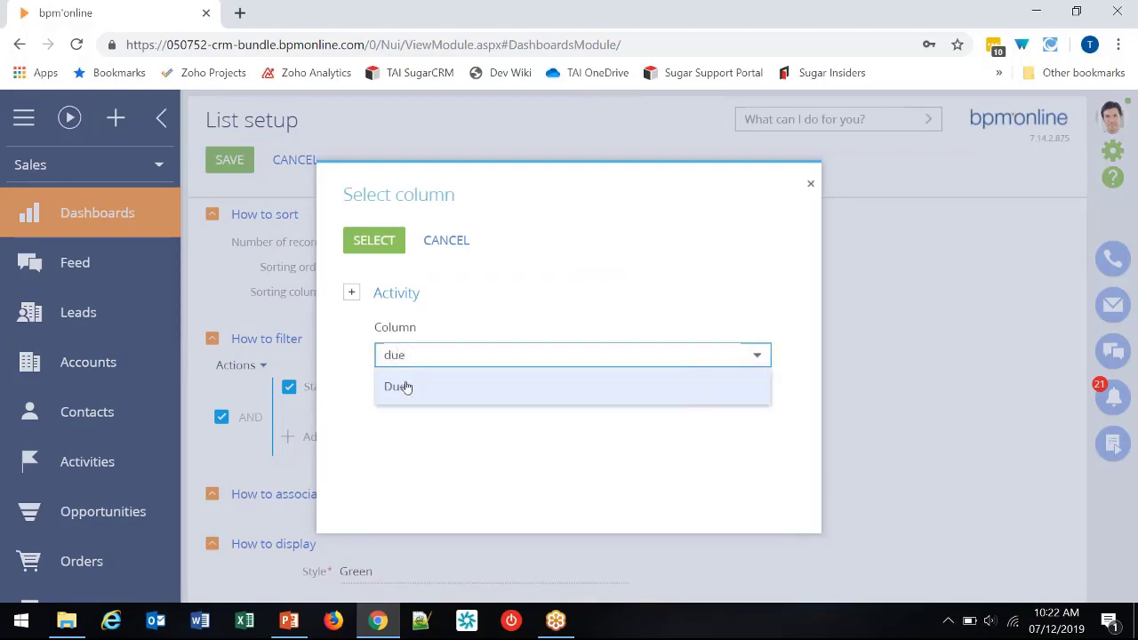
pyautogui.click(405, 386)
pyautogui.click(390, 255)
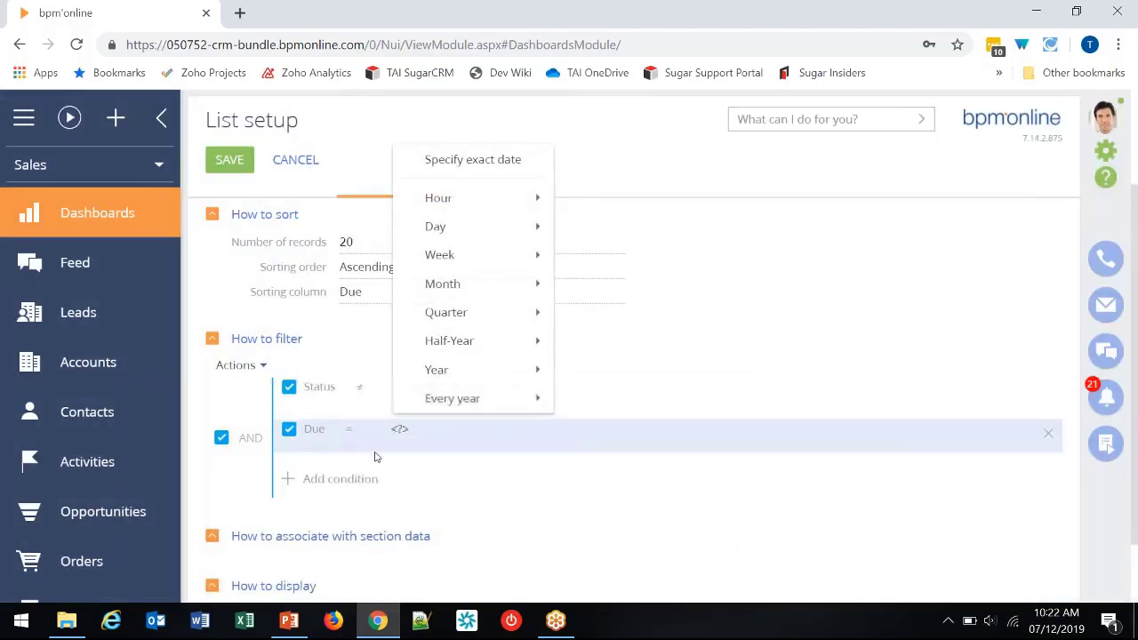
pyautogui.click(355, 434)
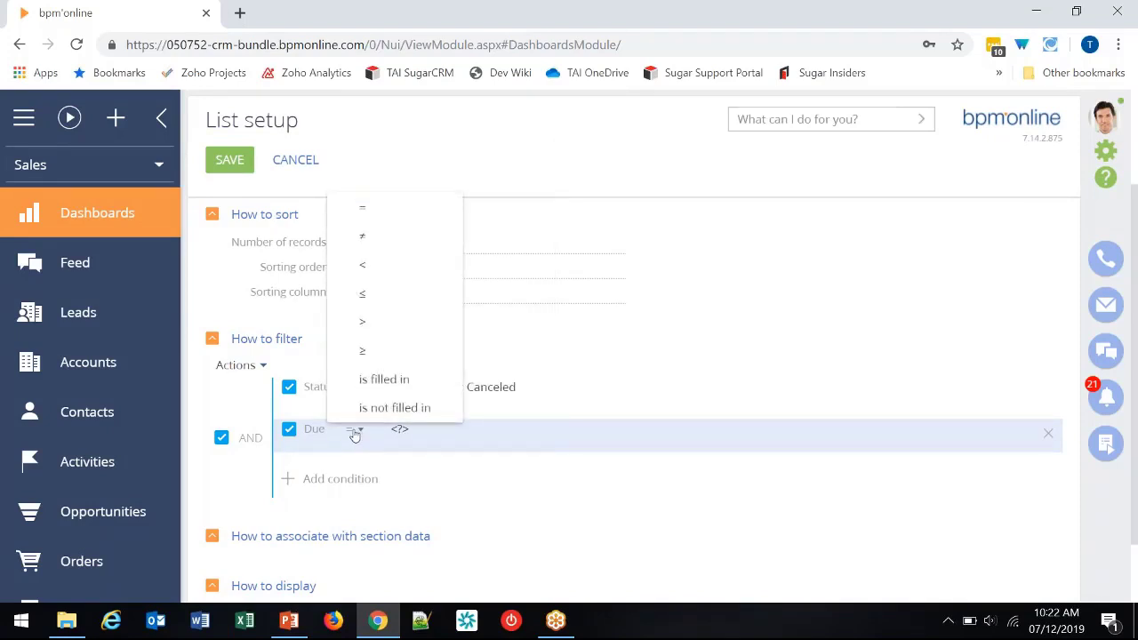
pyautogui.click(360, 294)
pyautogui.moveTo(462, 399)
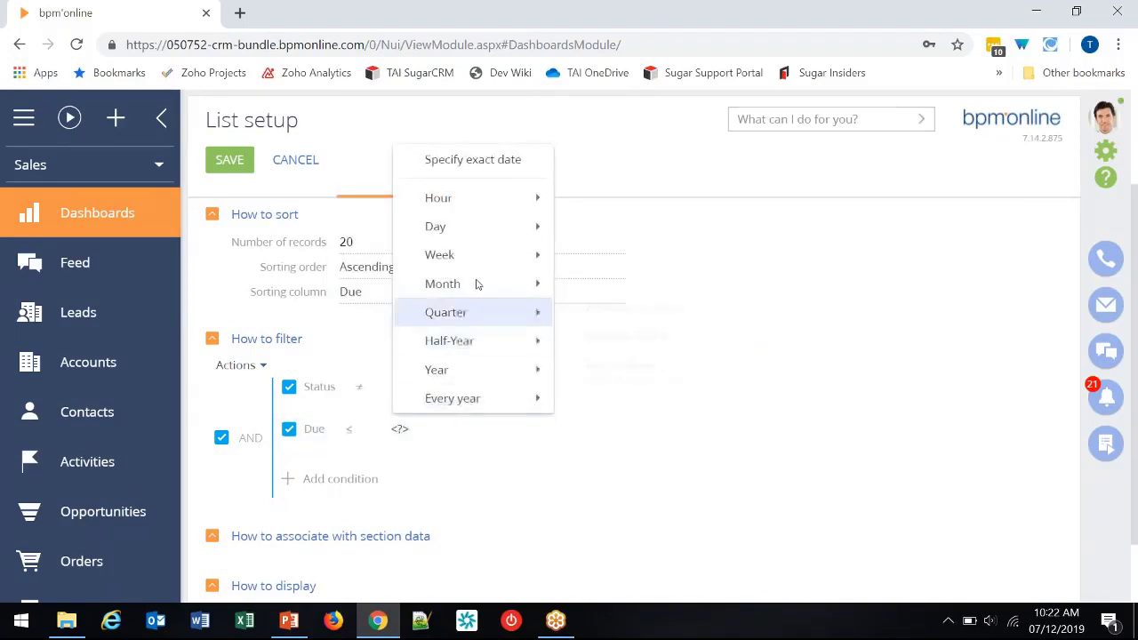
pyautogui.moveTo(480, 229)
pyautogui.click(602, 251)
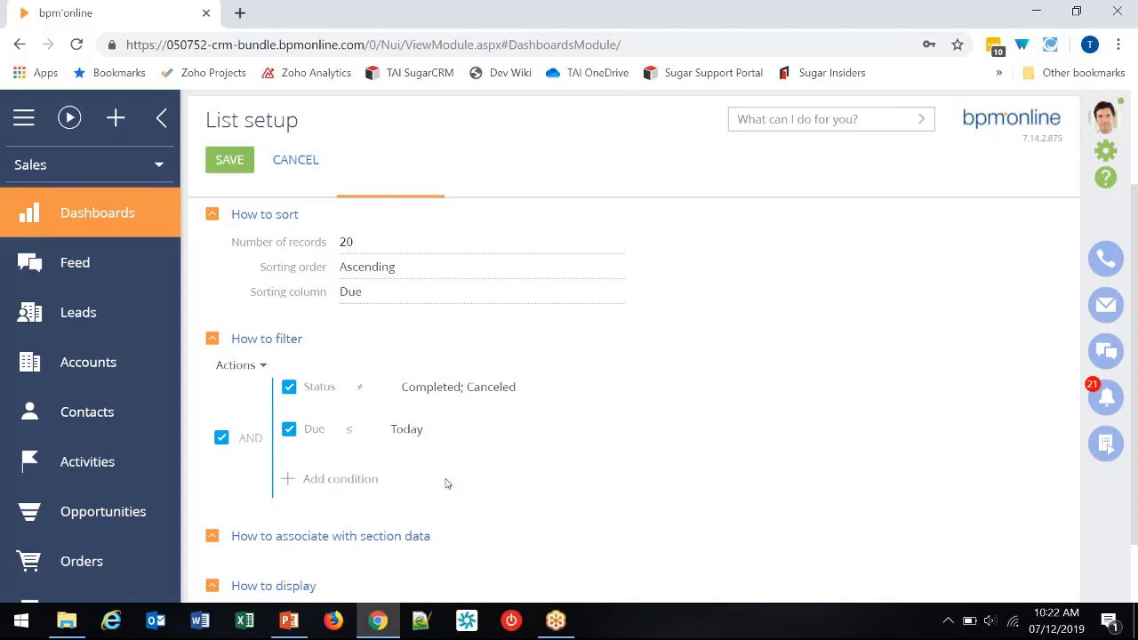
# Step: Add a filter condition requiring Owner to equal Current contact, and save the list setup
pyautogui.click(364, 481)
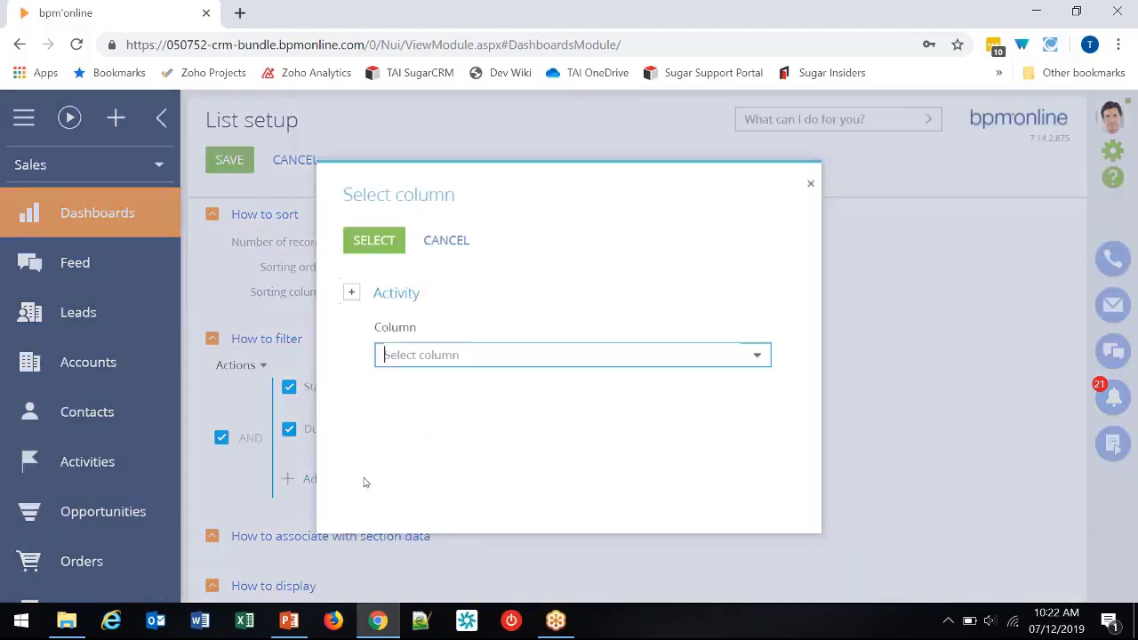
pyautogui.write('own')
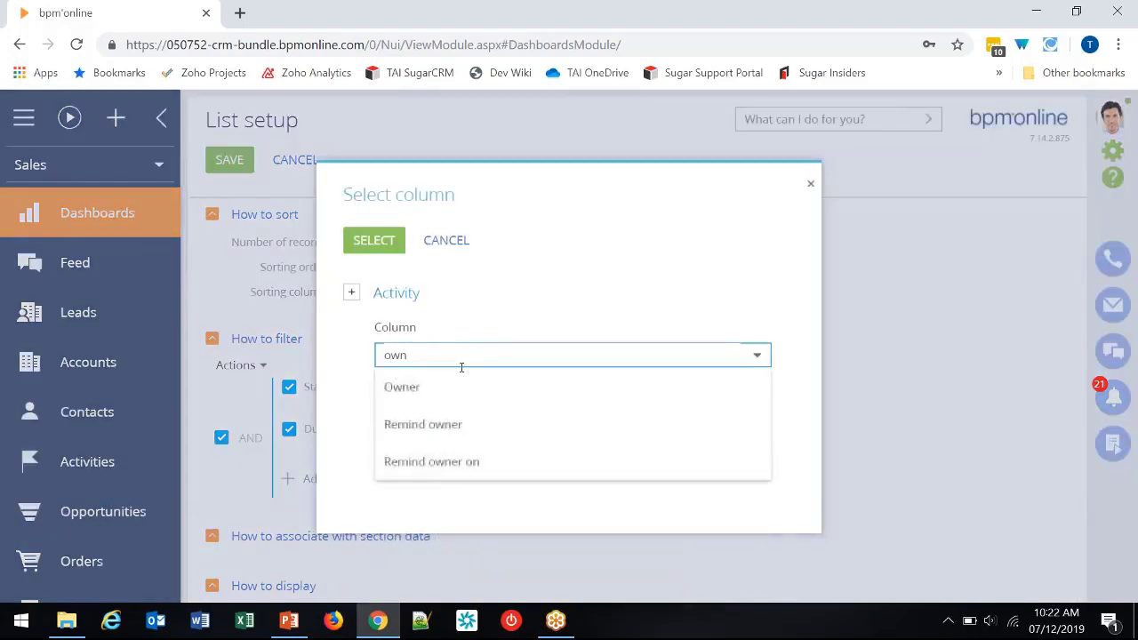
pyautogui.click(411, 386)
pyautogui.click(385, 246)
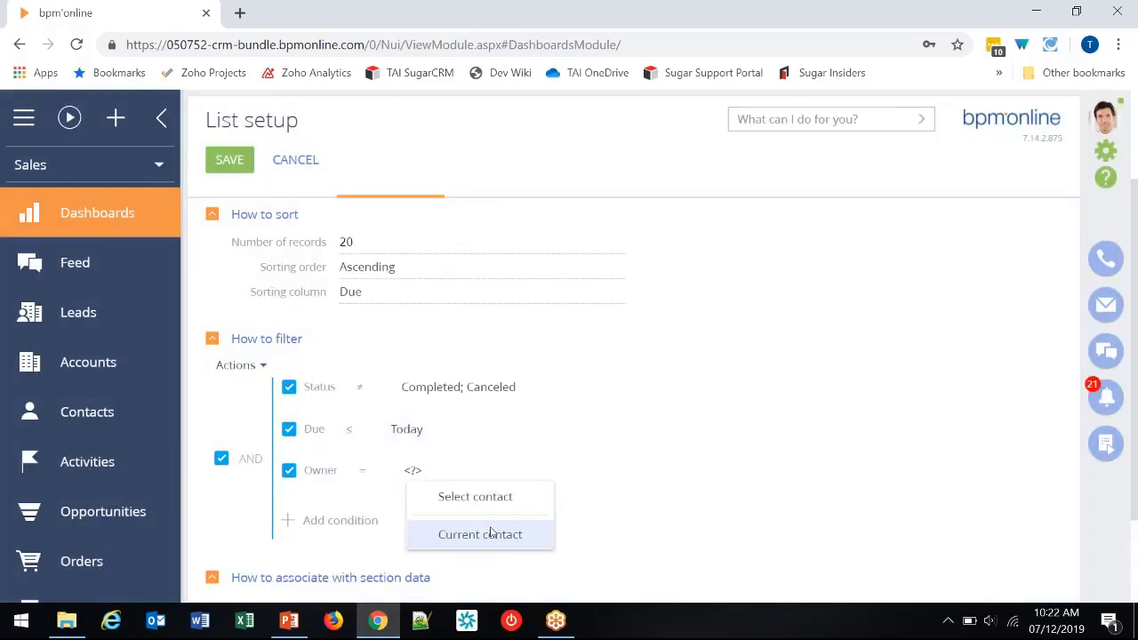
pyautogui.click(449, 532)
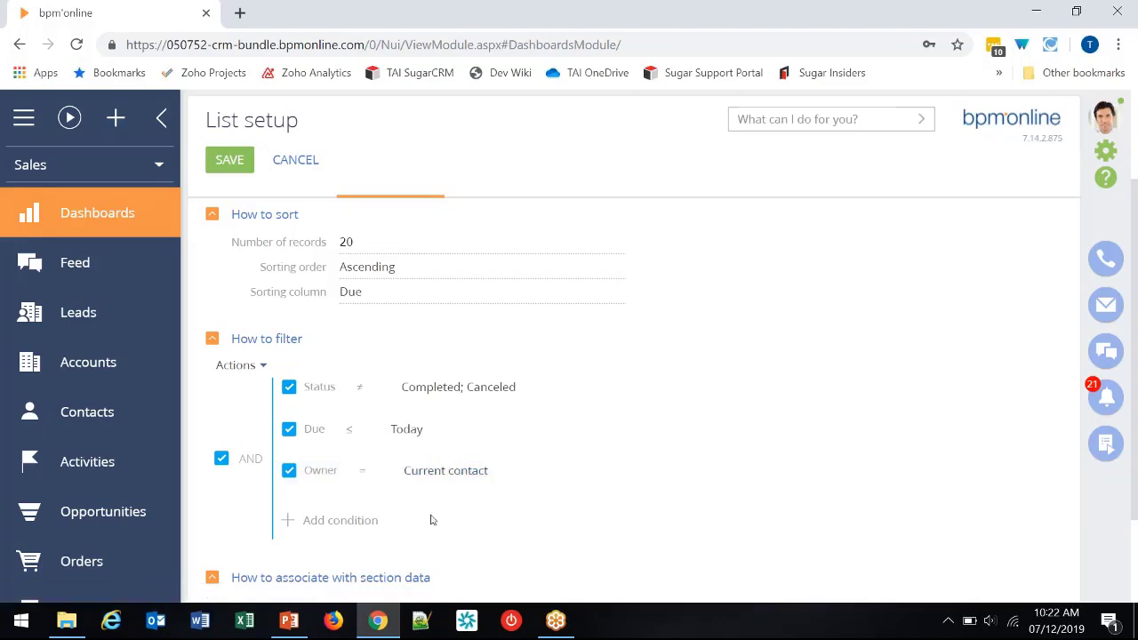
pyautogui.scroll(2, 429, 519)
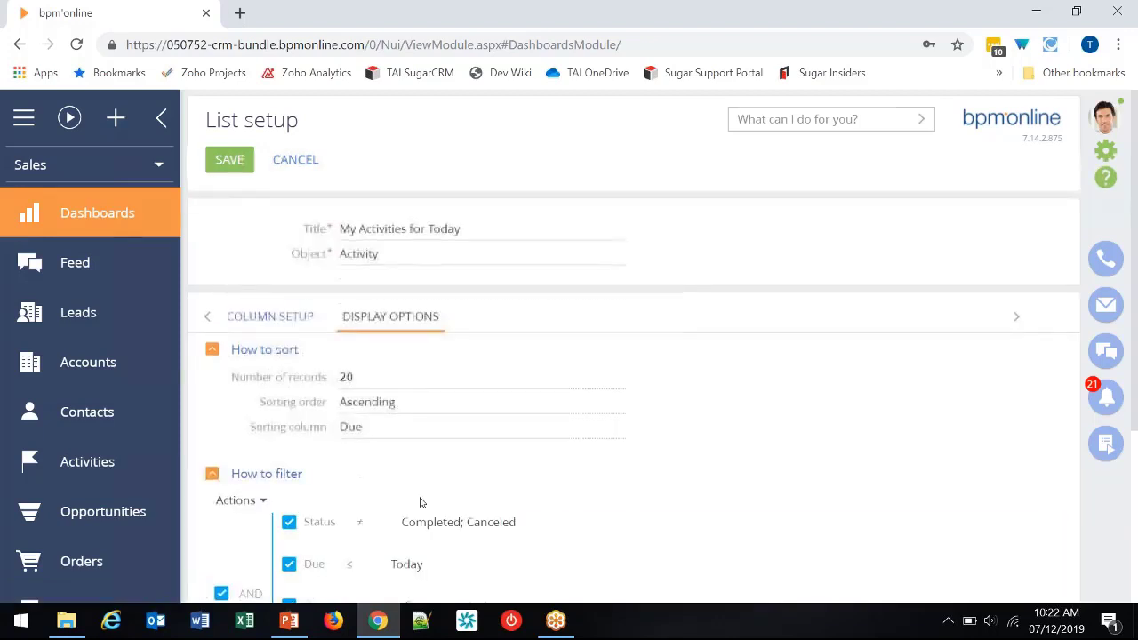
pyautogui.click(233, 160)
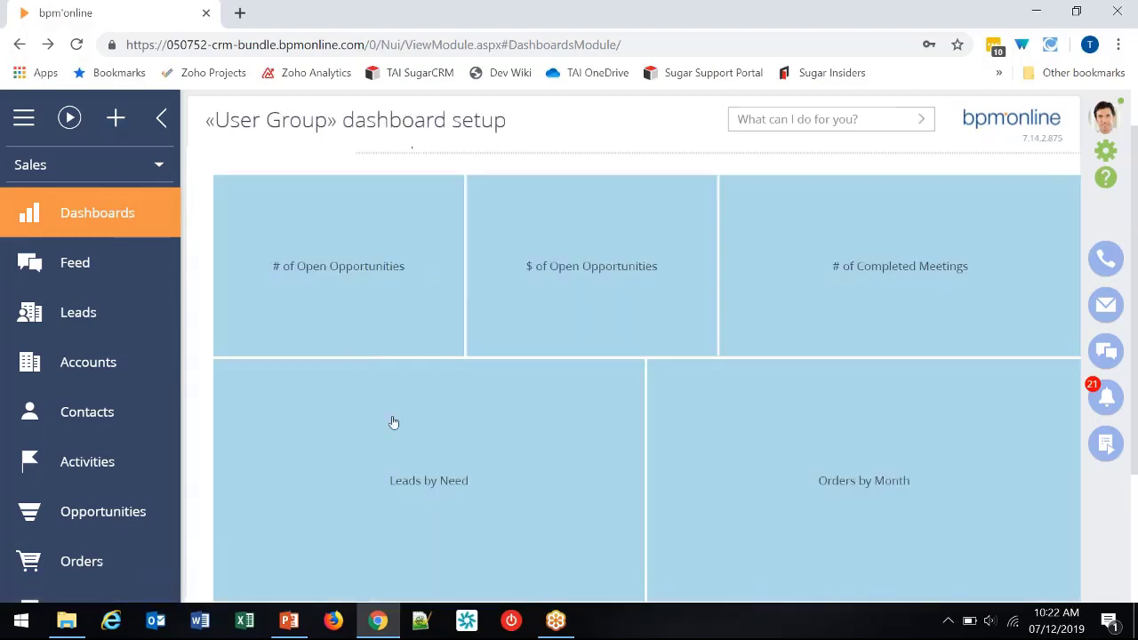
# Step: Autofit the width of the My Activities for Today block and increase its height by five rows
pyautogui.scroll(-3, 549, 469)
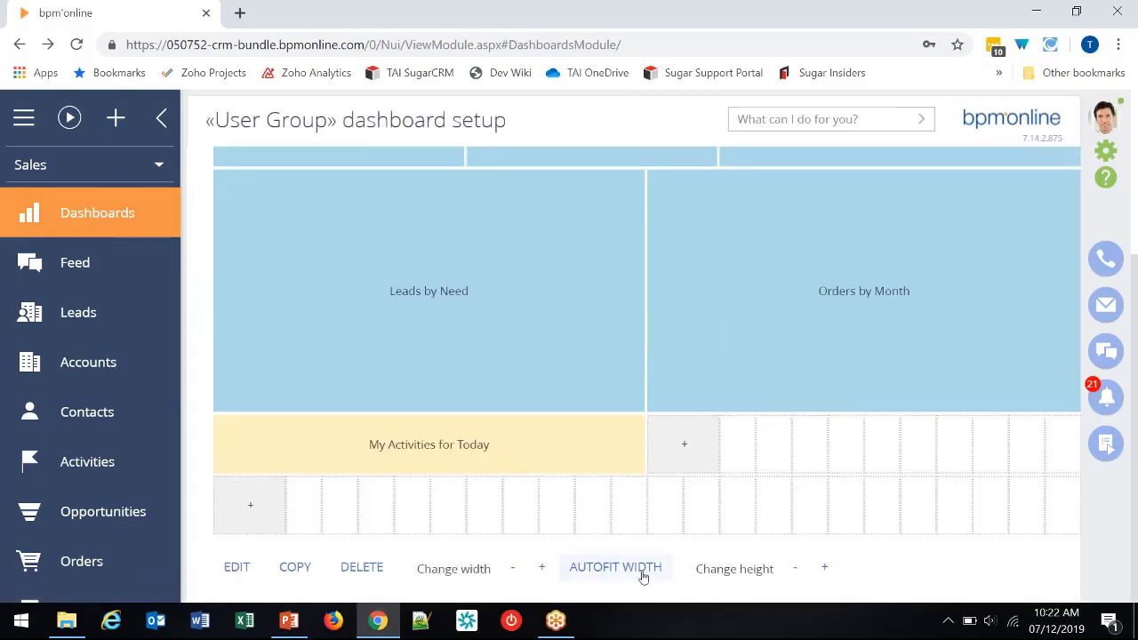
pyautogui.click(823, 568)
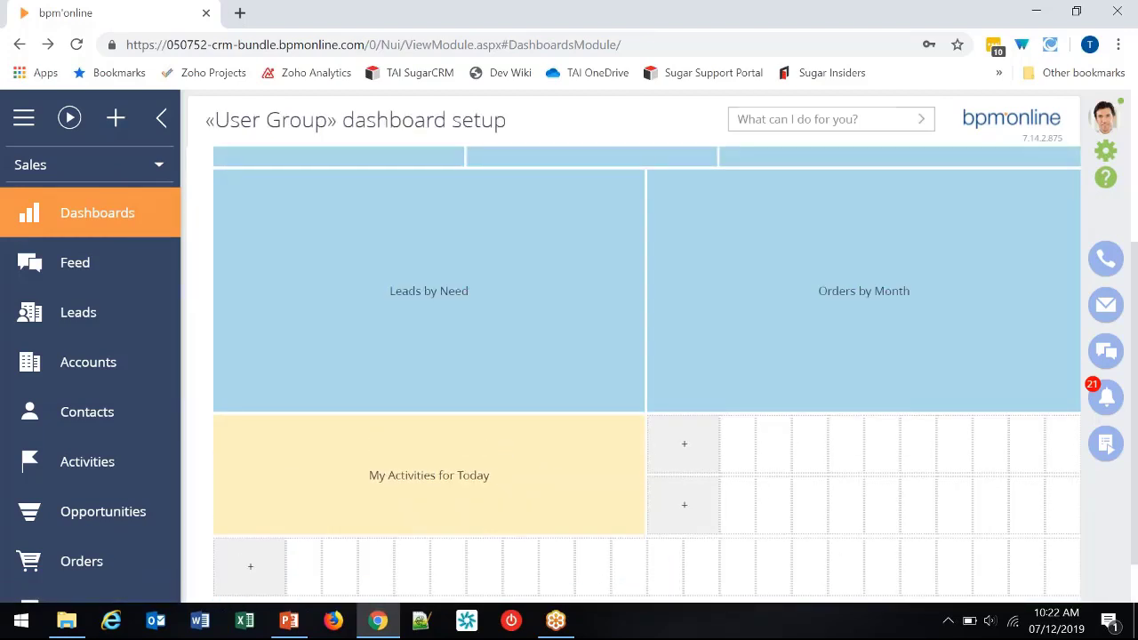
pyautogui.scroll(-1, 820, 564)
pyautogui.click(822, 566)
pyautogui.scroll(-1, 822, 567)
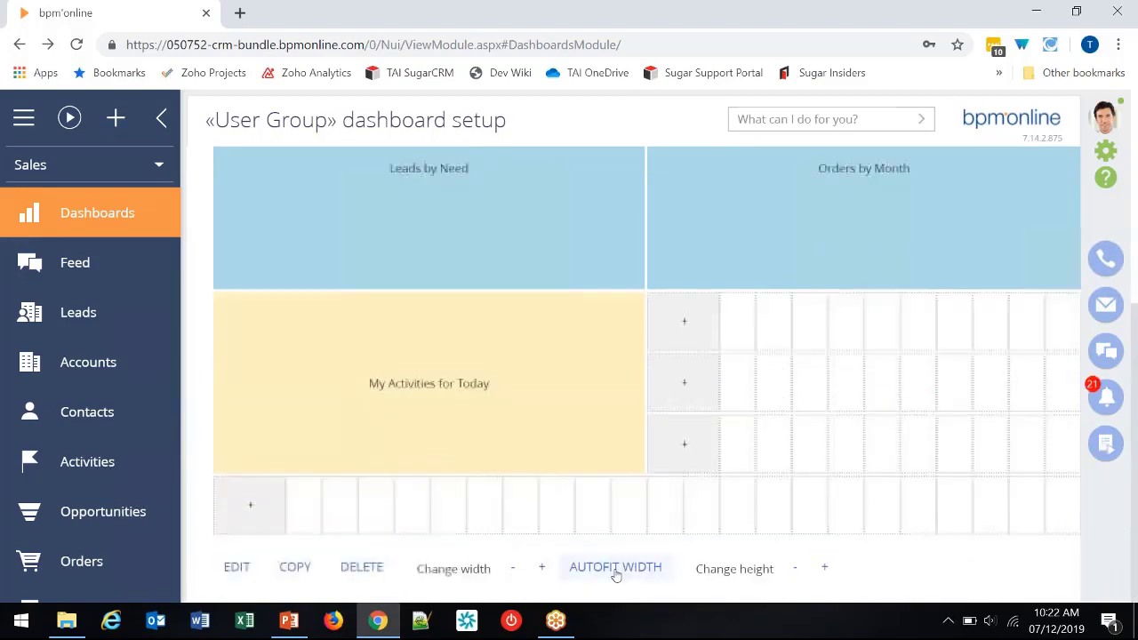
pyautogui.click(615, 570)
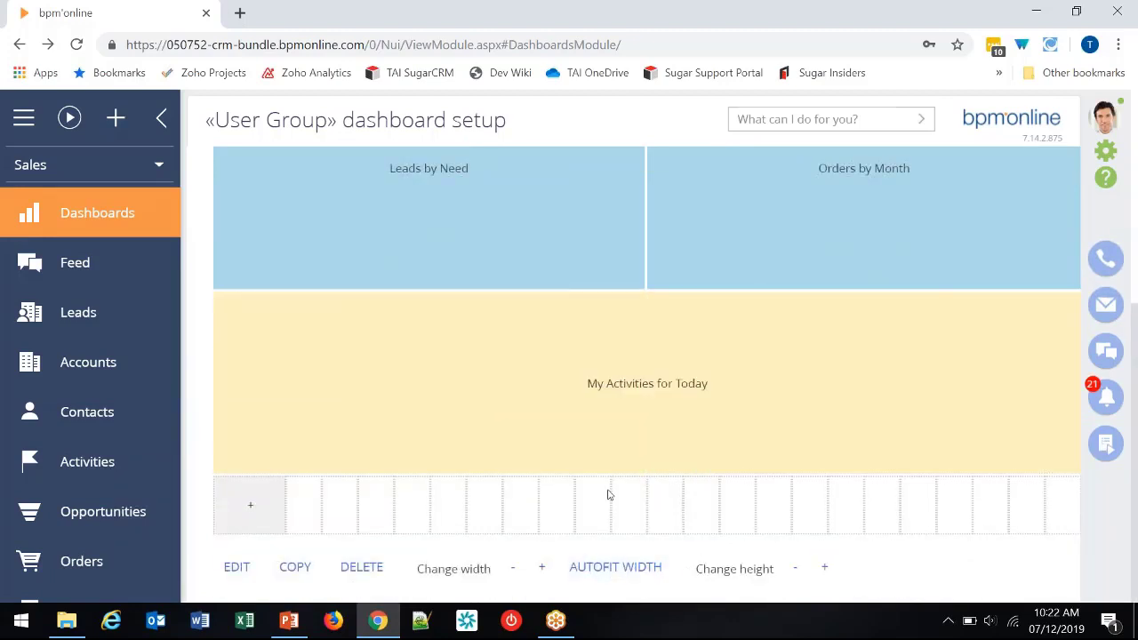
pyautogui.click(825, 567)
pyautogui.scroll(-1, 681, 531)
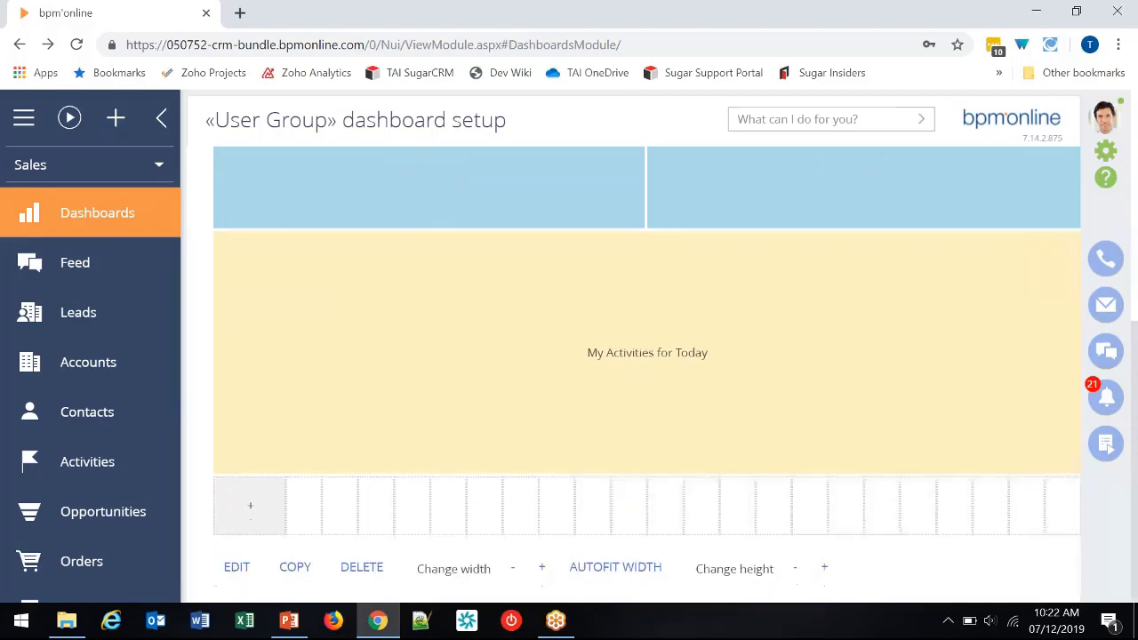
pyautogui.click(824, 567)
pyautogui.scroll(-1, 823, 571)
pyautogui.click(824, 572)
# Step: Save the User Group dashboard and look over its widgets, including the My Activities for Today list
pyautogui.scroll(5, 605, 383)
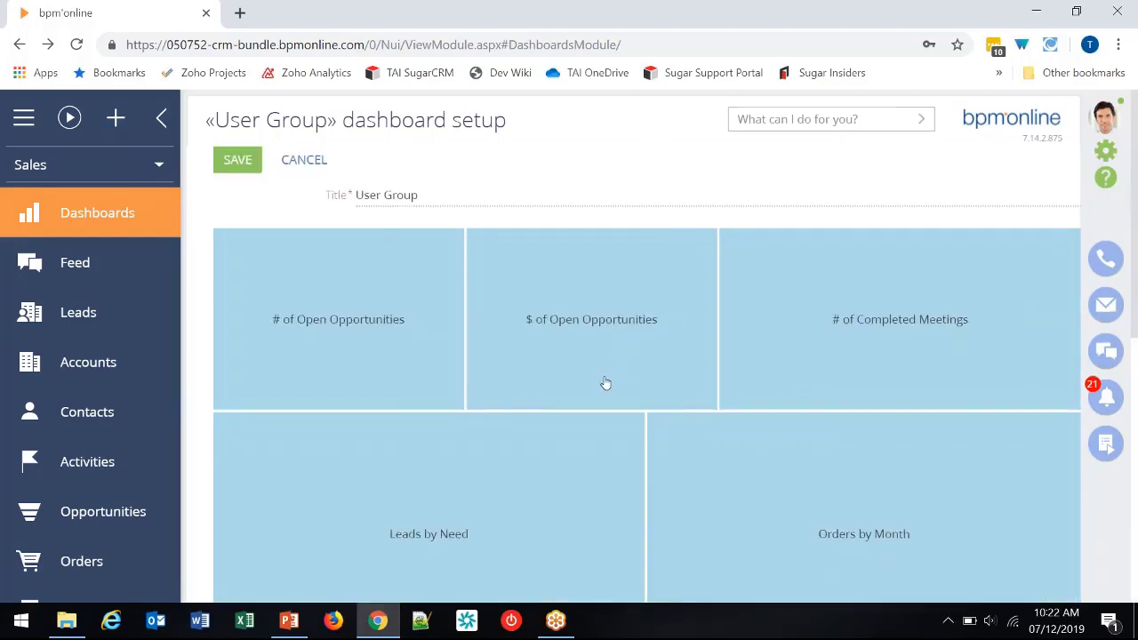
pyautogui.click(238, 169)
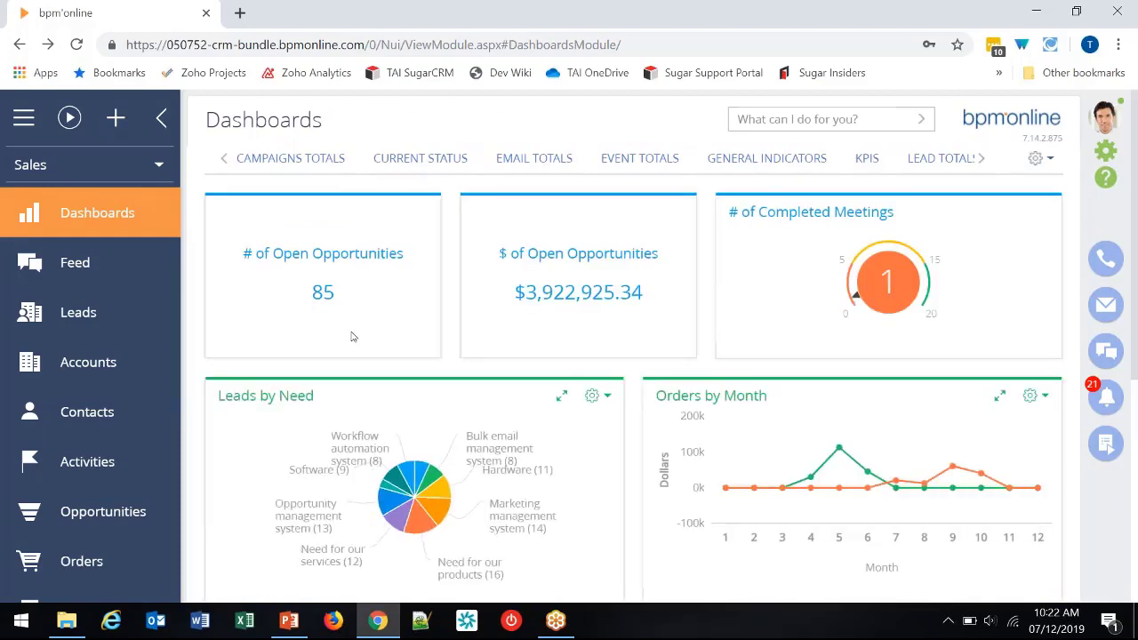
pyautogui.scroll(-5, 351, 336)
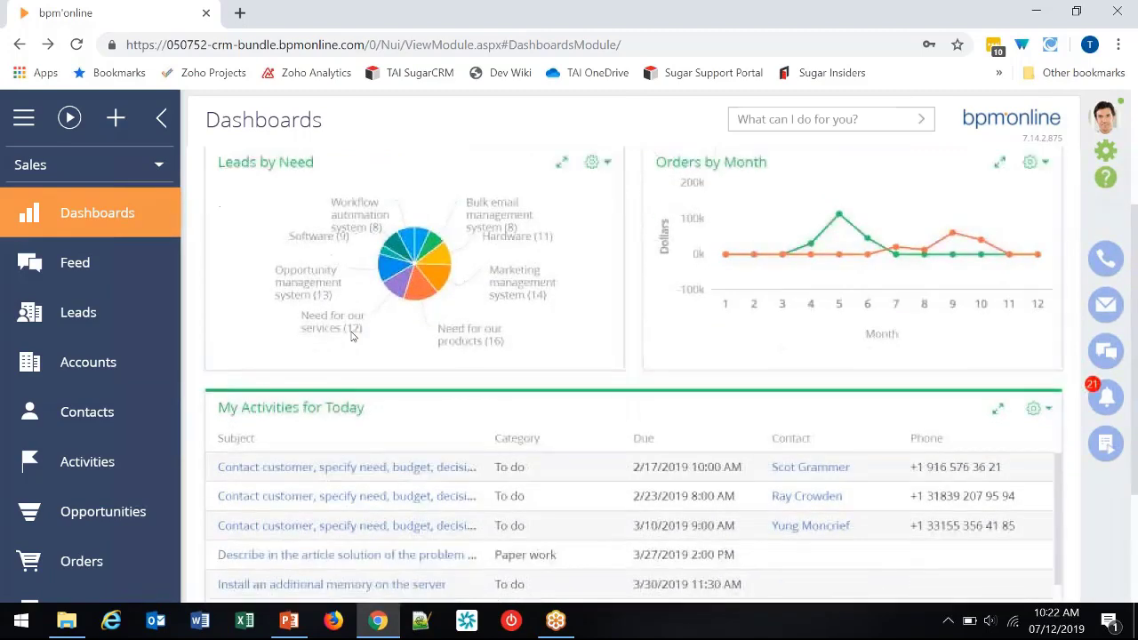
pyautogui.scroll(-4, 352, 336)
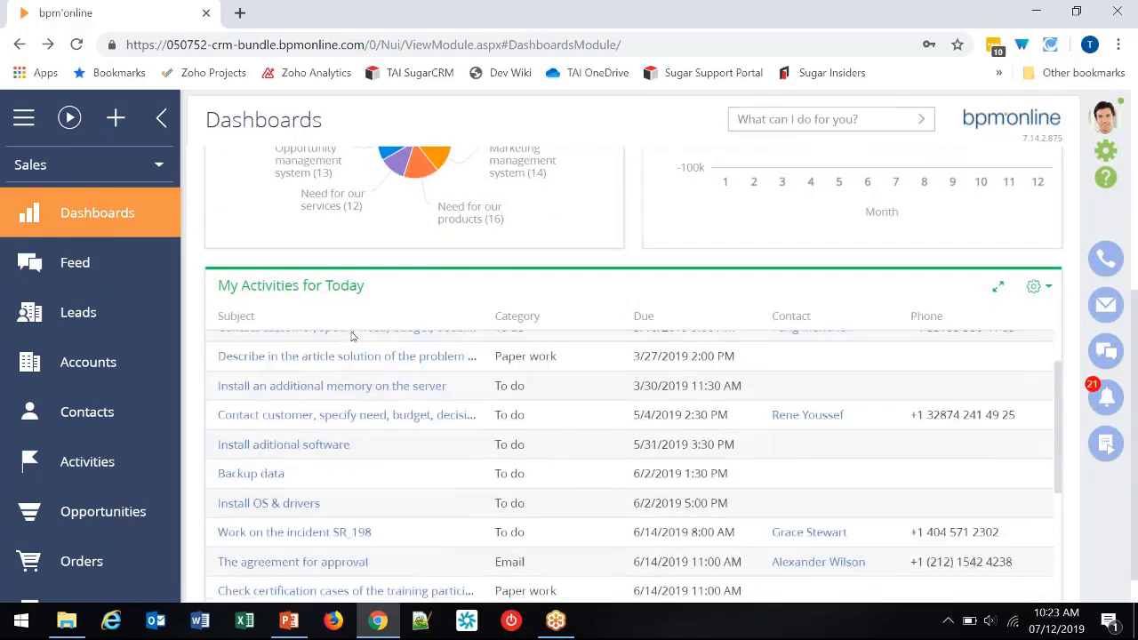
pyautogui.scroll(8, 231, 401)
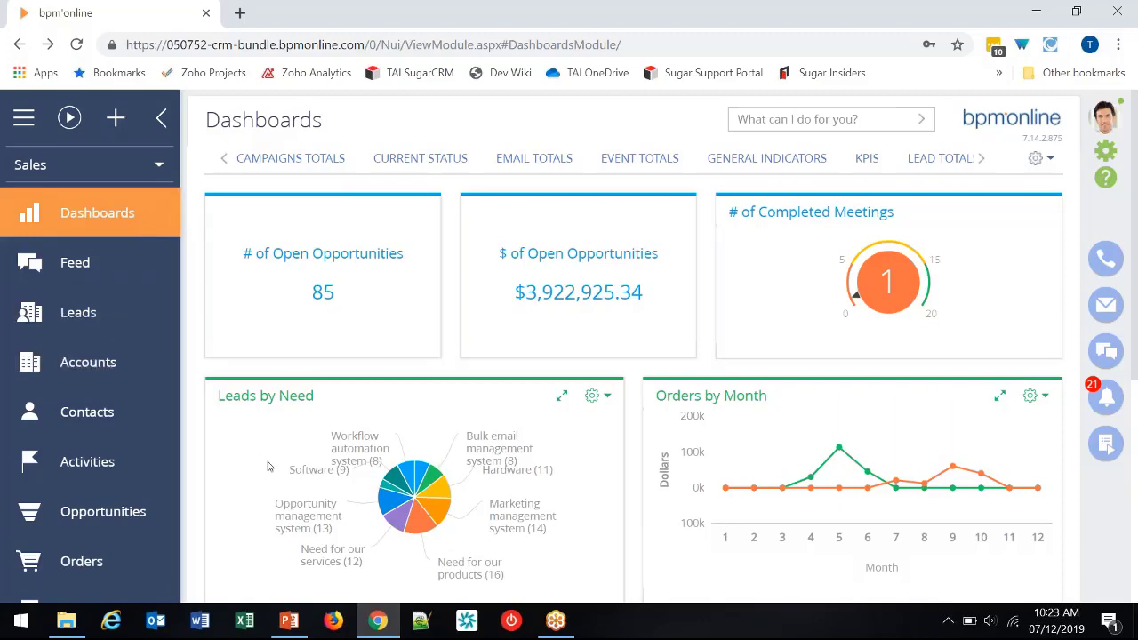
# Step: Drill down into the Hardware slice of the Leads by Need chart as a Bar chart grouped by Owner
pyautogui.moveTo(436, 495)
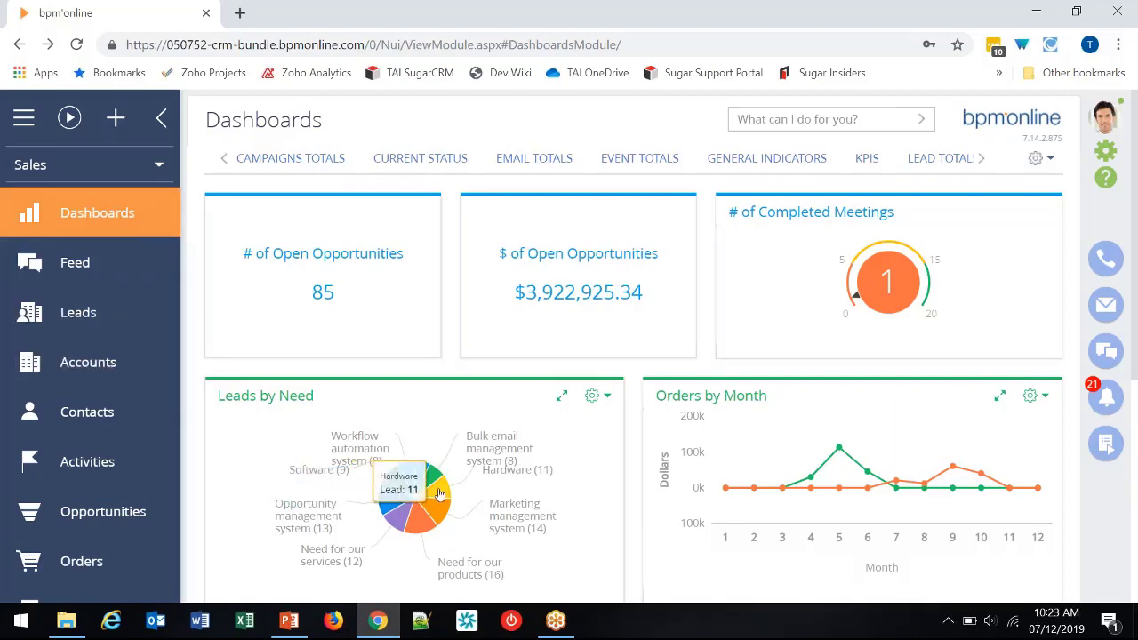
pyautogui.click(440, 495)
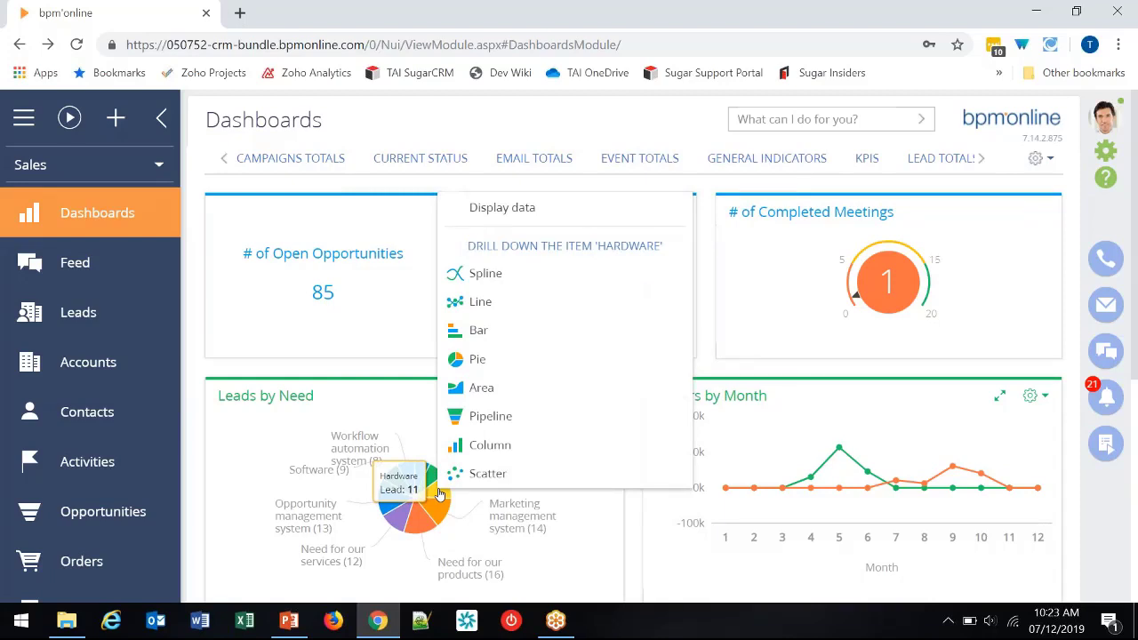
pyautogui.click(478, 329)
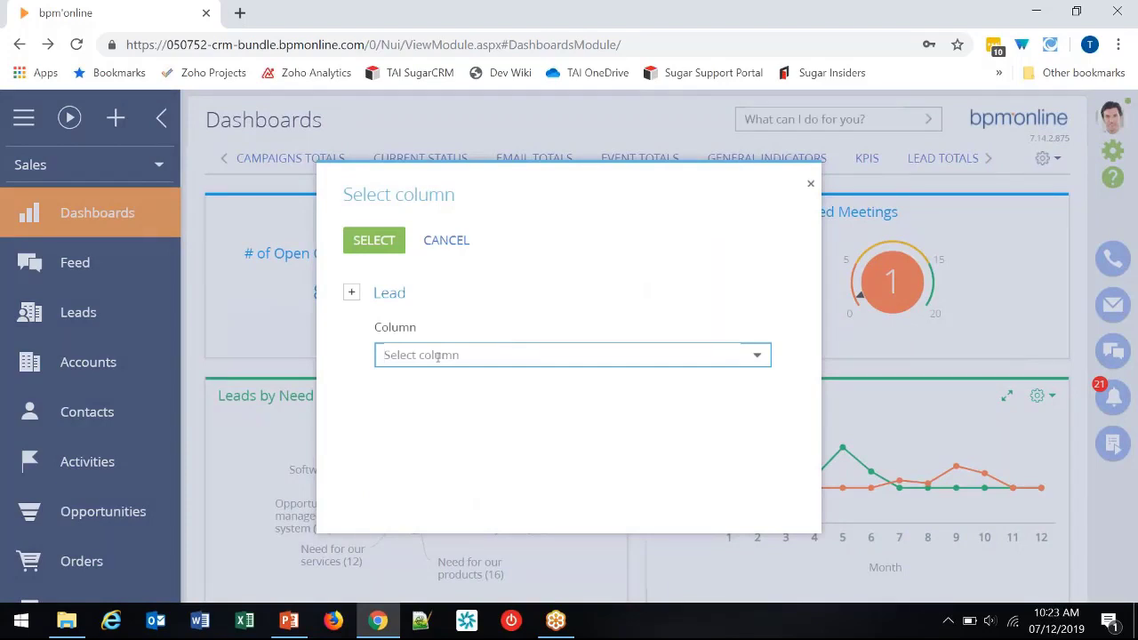
pyautogui.write('own')
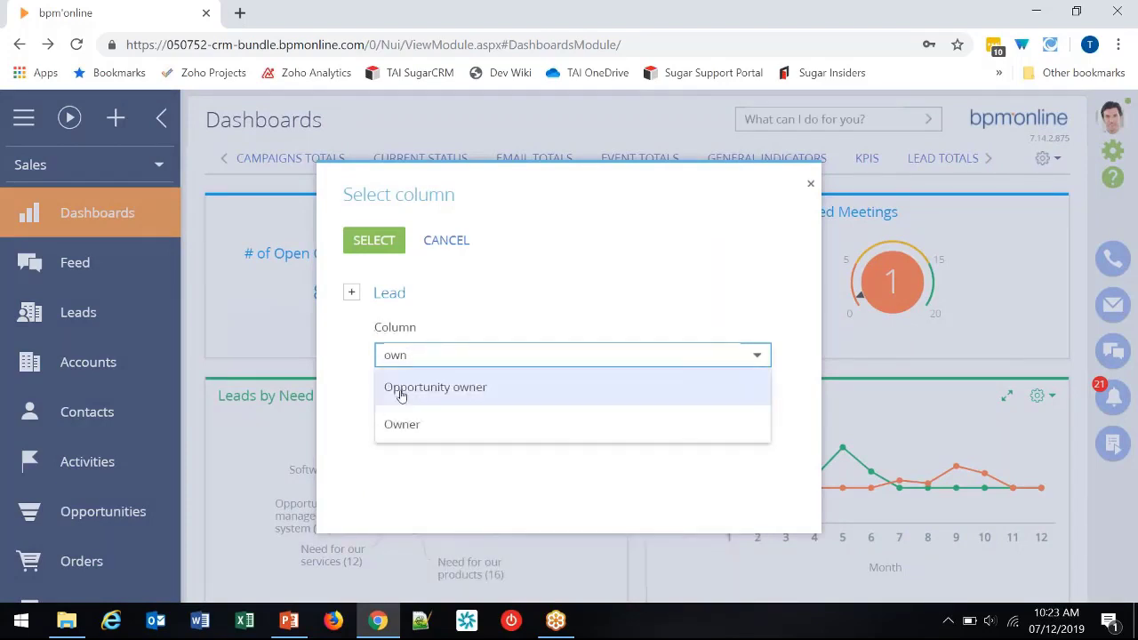
pyautogui.click(401, 424)
pyautogui.click(374, 240)
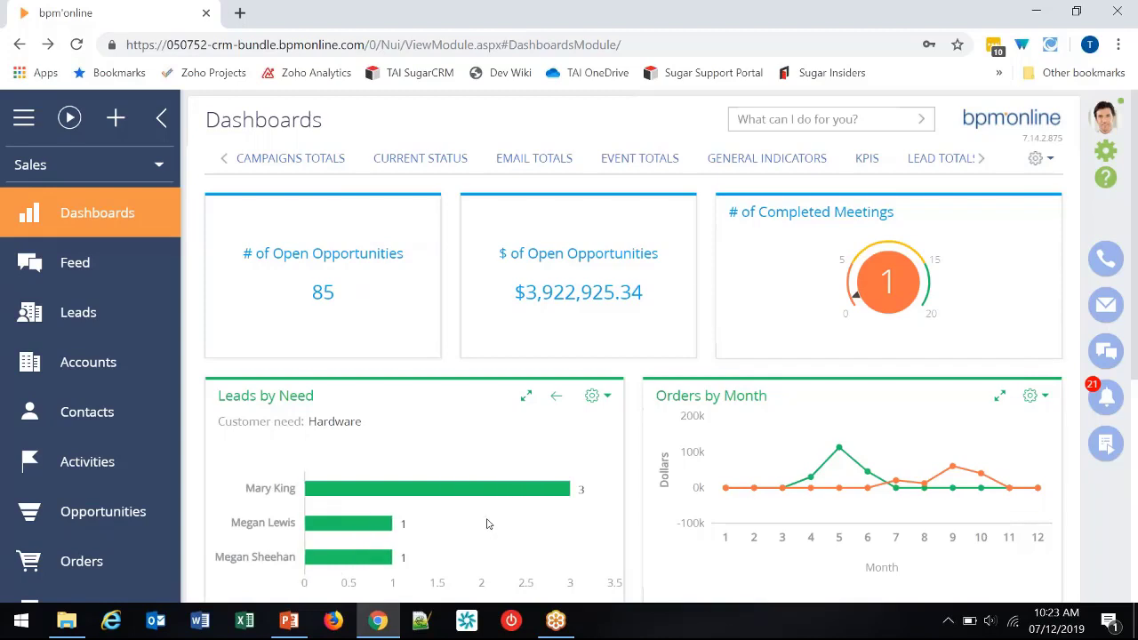
pyautogui.scroll(-1, 486, 524)
pyautogui.moveTo(456, 457)
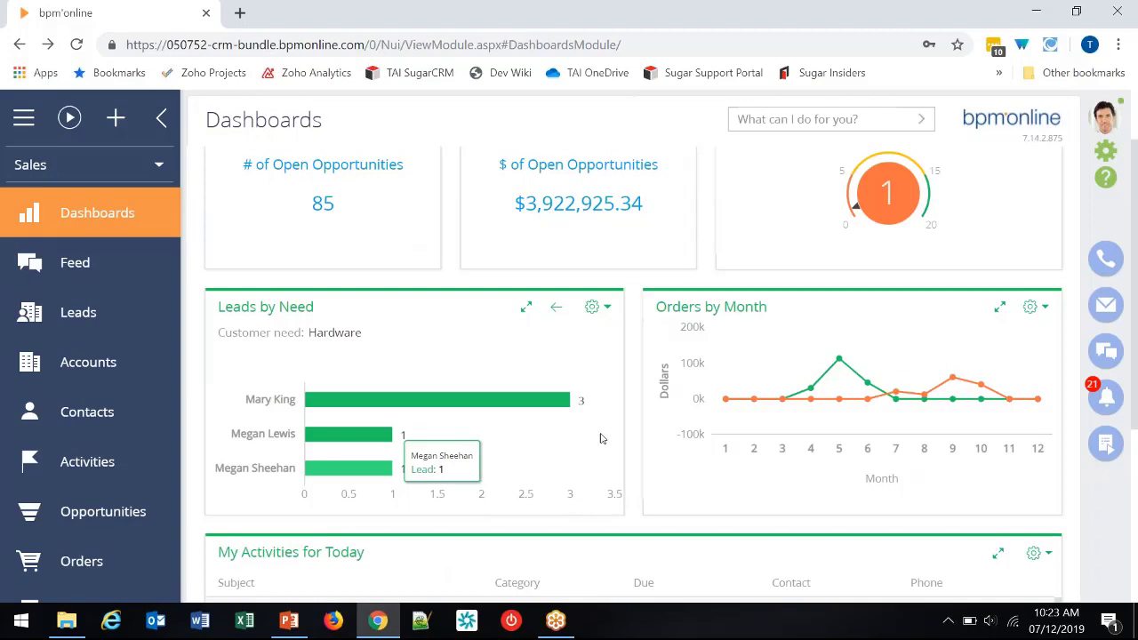
# Step: Return the Leads by Need chart from its drill-down to the original view, and open the dashboard's access rights setup
pyautogui.click(553, 313)
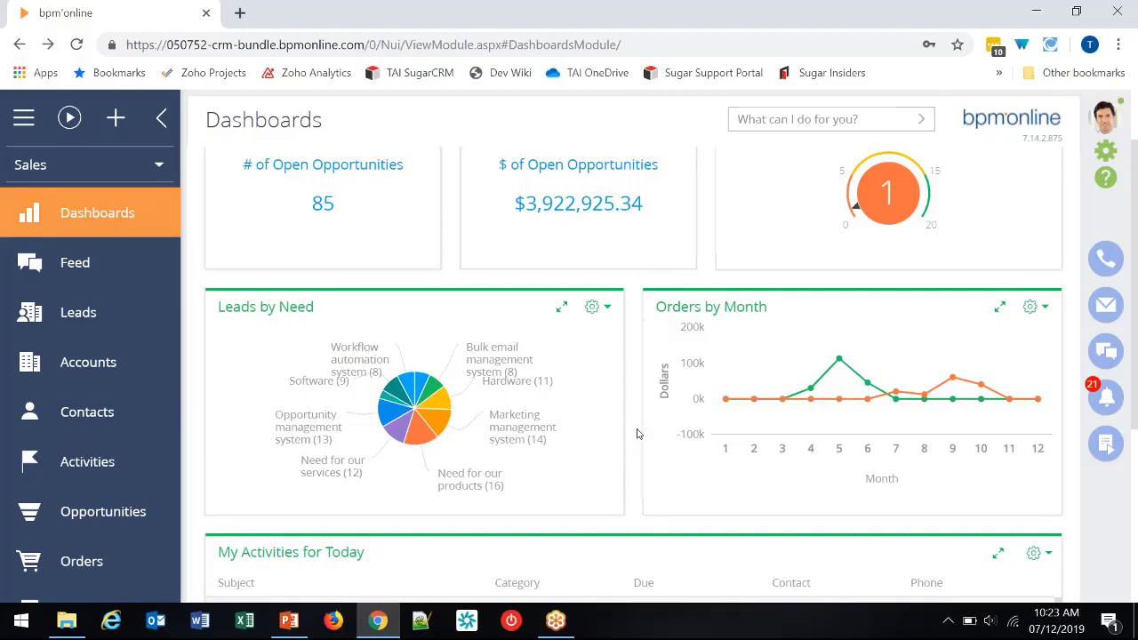
pyautogui.scroll(2, 637, 433)
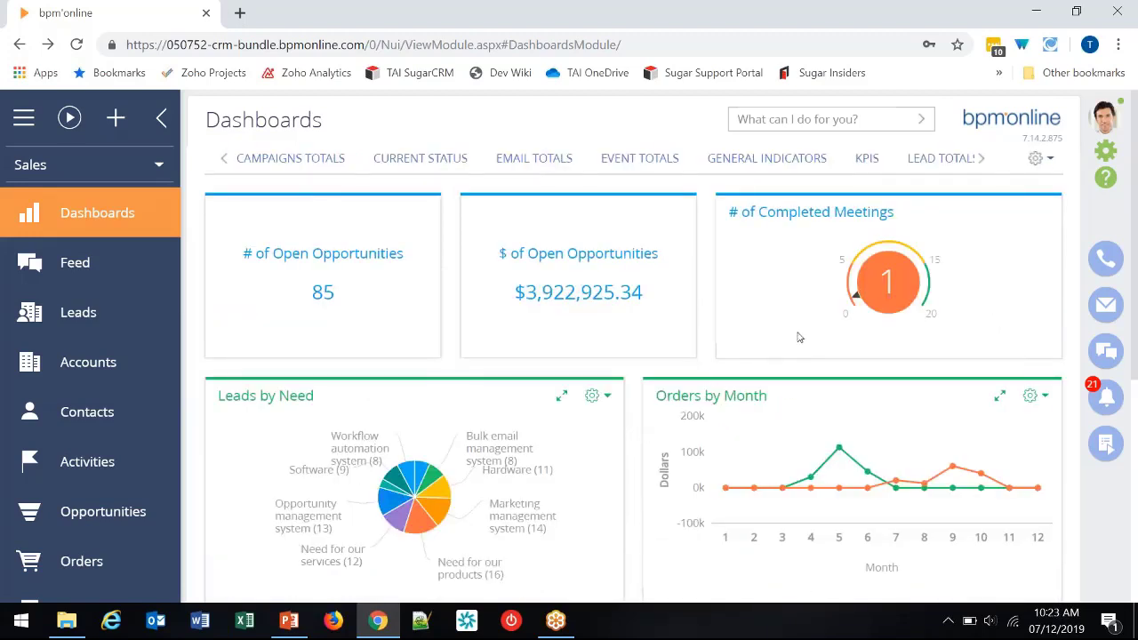
pyautogui.click(1037, 161)
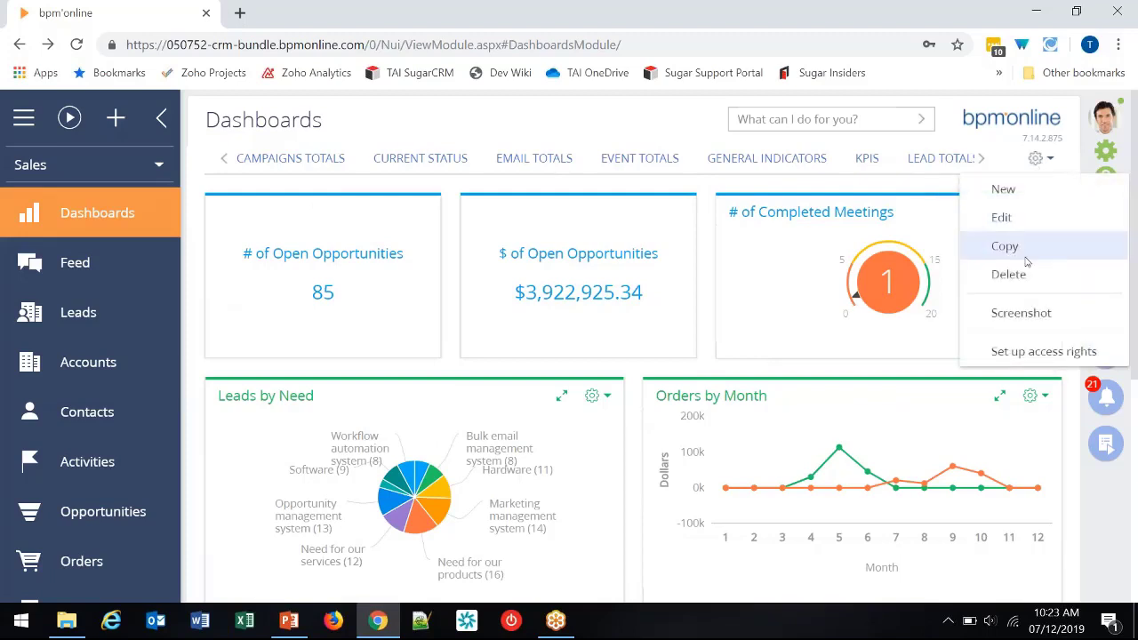
pyautogui.click(1019, 360)
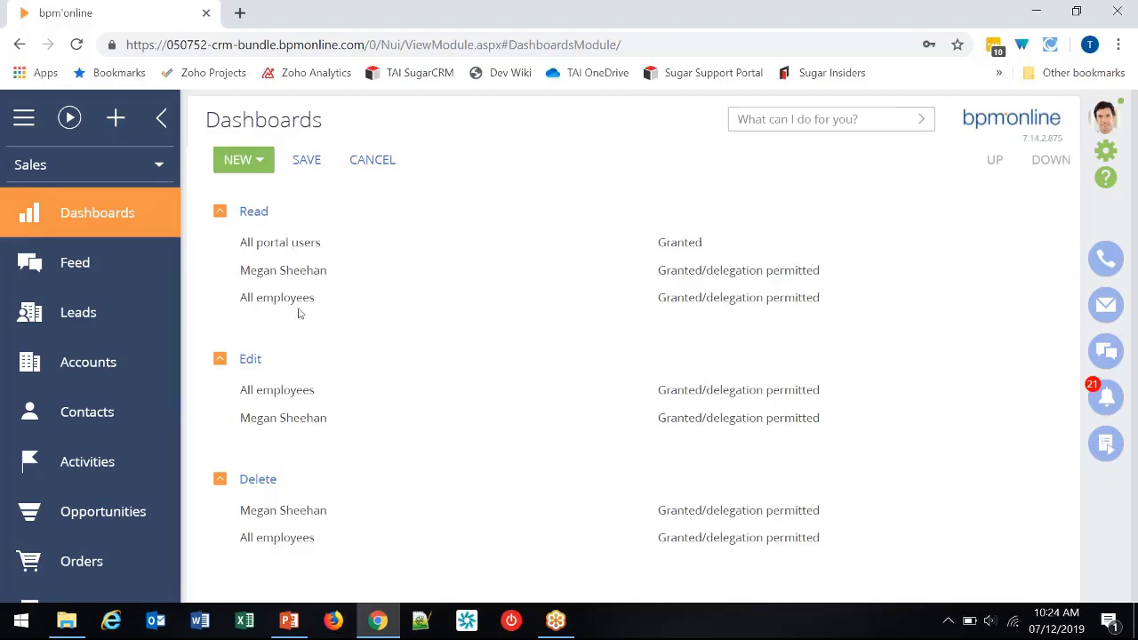
# Step: Switch to the PowerPoint presentation, start the slide show from the Dashboards slide and advance two slides to New Releases
pyautogui.click(302, 621)
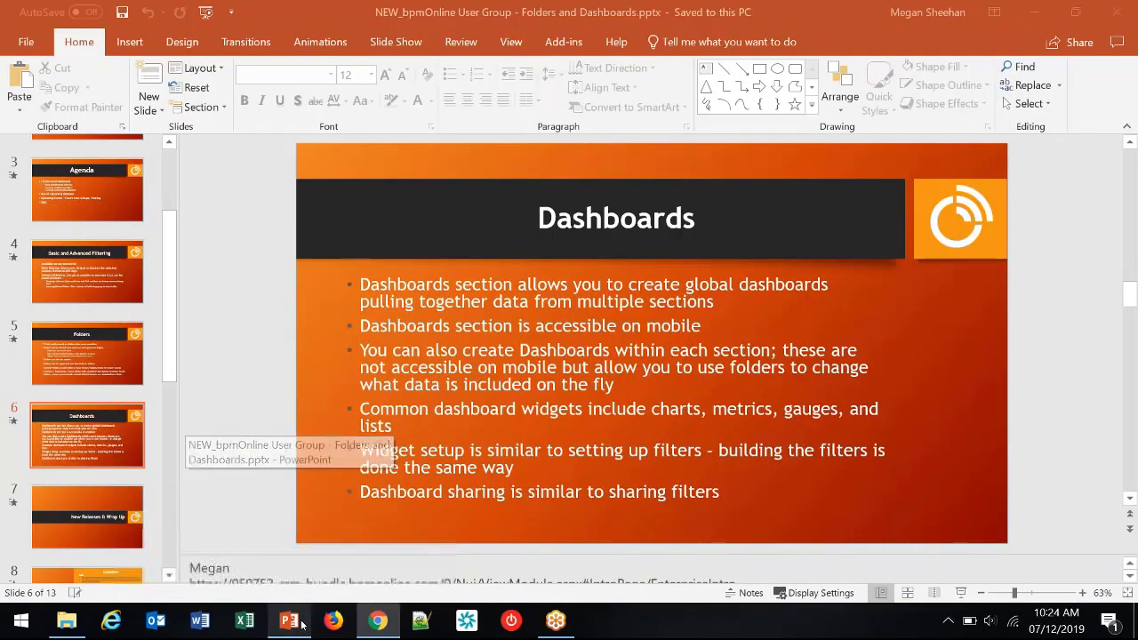
pyautogui.click(962, 593)
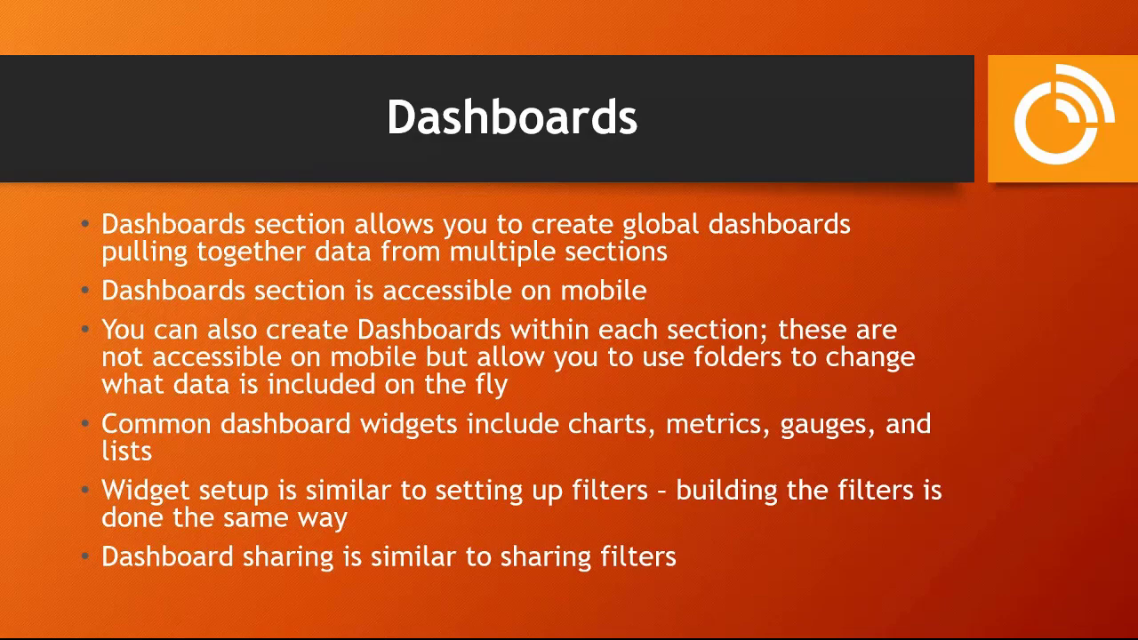
pyautogui.press('Right')
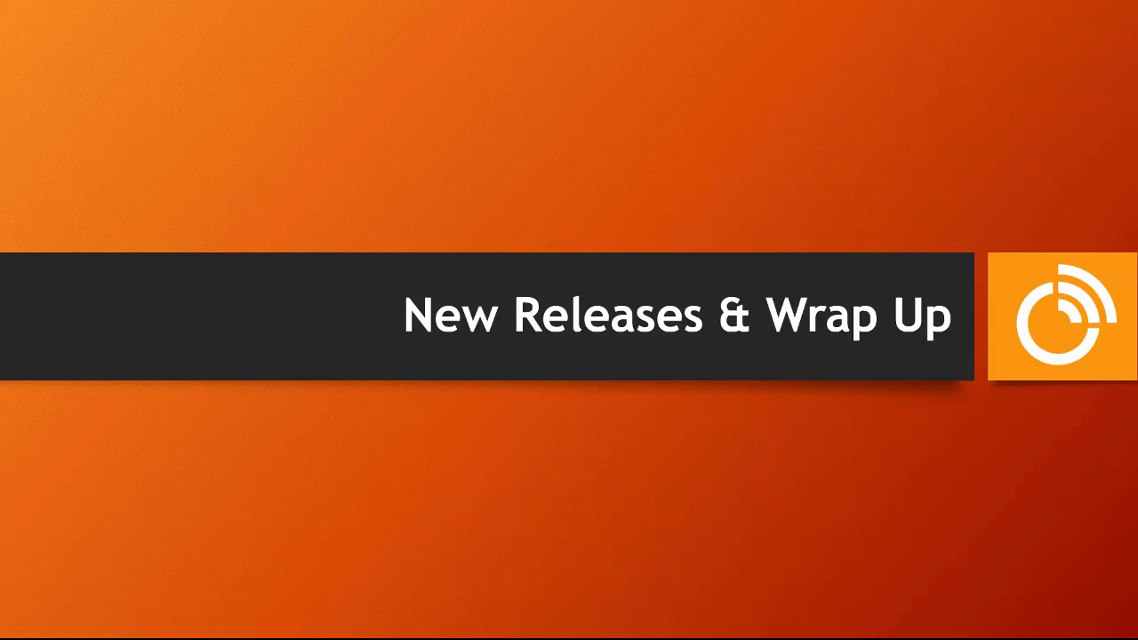
pyautogui.press('Right')
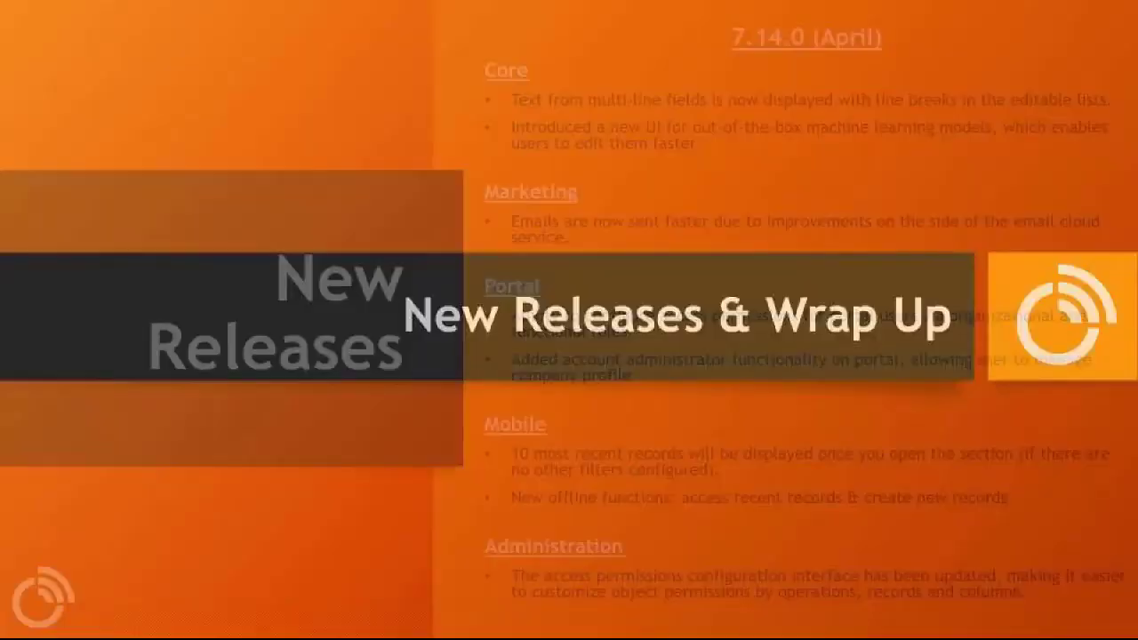